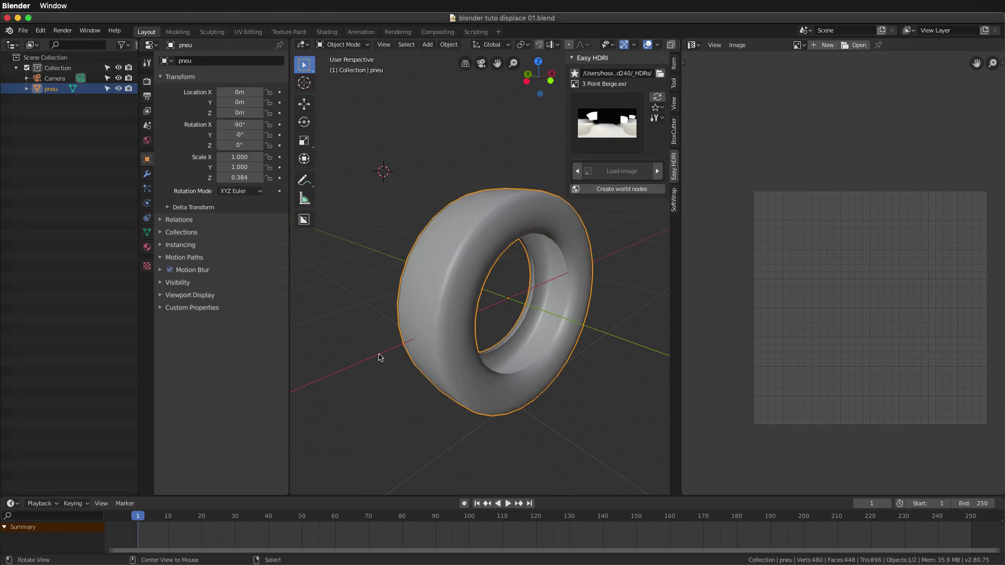
# Step: Orbit around the tire, save the .blend file, then select the tire and Tab into edit mode
pyautogui.click(392, 372)
pyautogui.moveTo(393, 372)
pyautogui.mouseDown(button='middle')
pyautogui.moveTo(383, 359)
pyautogui.moveTo(563, 308)
pyautogui.moveTo(507, 291)
pyautogui.mouseUp(button='middle')
pyautogui.hotkey('ctrl', 's')
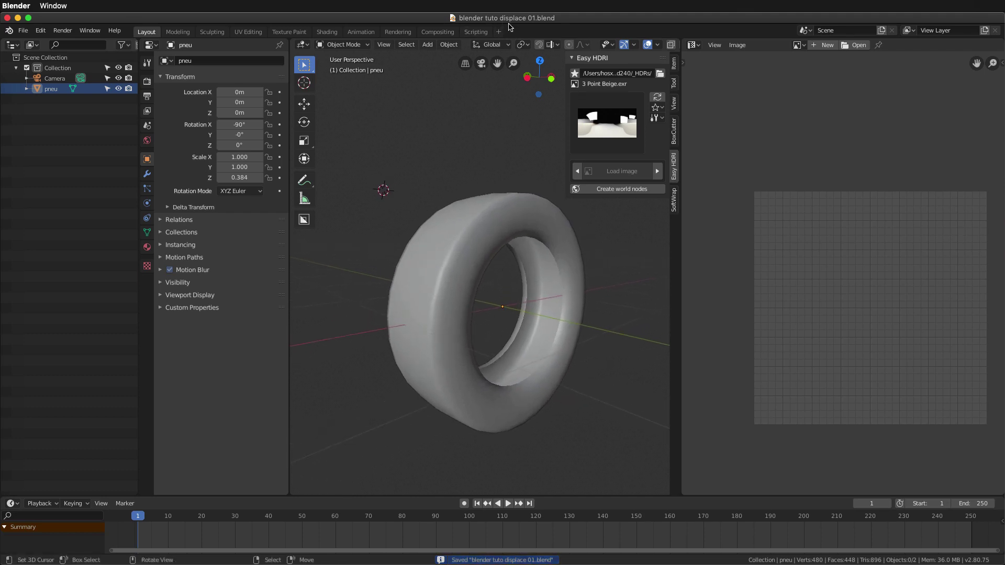
pyautogui.moveTo(501, 235)
pyautogui.mouseDown(button='middle')
pyautogui.moveTo(469, 273)
pyautogui.moveTo(492, 291)
pyautogui.moveTo(515, 287)
pyautogui.moveTo(502, 265)
pyautogui.moveTo(476, 291)
pyautogui.moveTo(495, 279)
pyautogui.moveTo(507, 284)
pyautogui.moveTo(494, 287)
pyautogui.moveTo(489, 273)
pyautogui.moveTo(435, 281)
pyautogui.moveTo(511, 278)
pyautogui.moveTo(500, 262)
pyautogui.moveTo(455, 273)
pyautogui.moveTo(505, 295)
pyautogui.moveTo(430, 272)
pyautogui.moveTo(442, 215)
pyautogui.moveTo(460, 251)
pyautogui.moveTo(492, 205)
pyautogui.moveTo(471, 195)
pyautogui.mouseUp(button='middle')
pyautogui.click(460, 263)
pyautogui.press('Tab')
pyautogui.press('Tab')
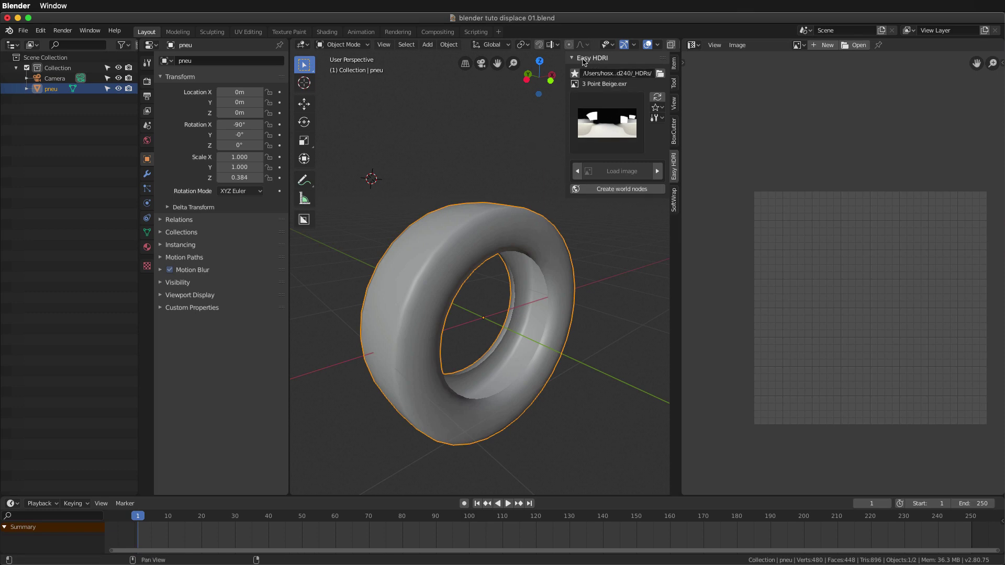
# Step: Create world nodes from the 3 Point Beige HDRI and switch the viewport to Rendered shading
pyautogui.click(617, 189)
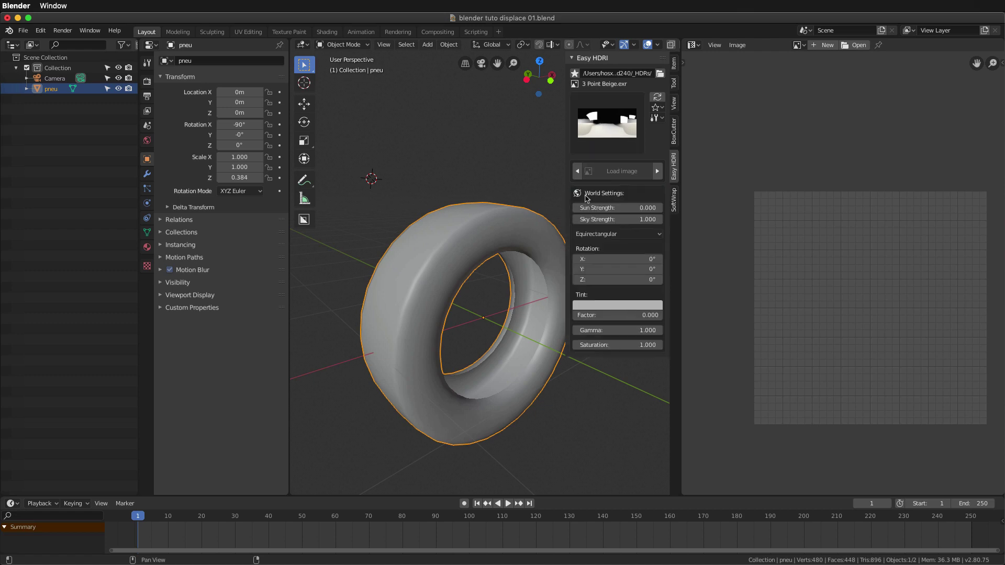
pyautogui.click(618, 208)
pyautogui.press('Escape')
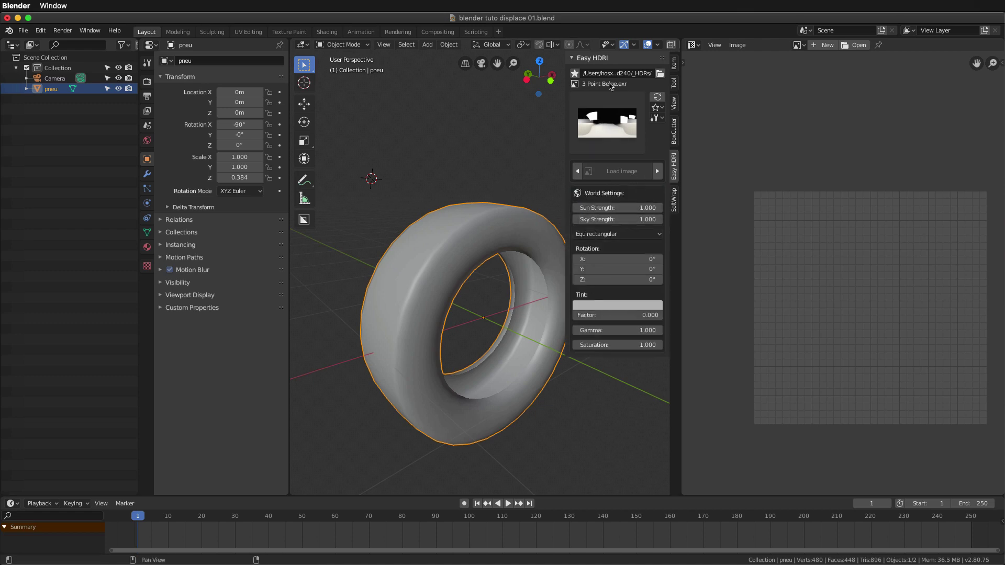
pyautogui.scroll(-4, 643, 46)
pyautogui.click(661, 45)
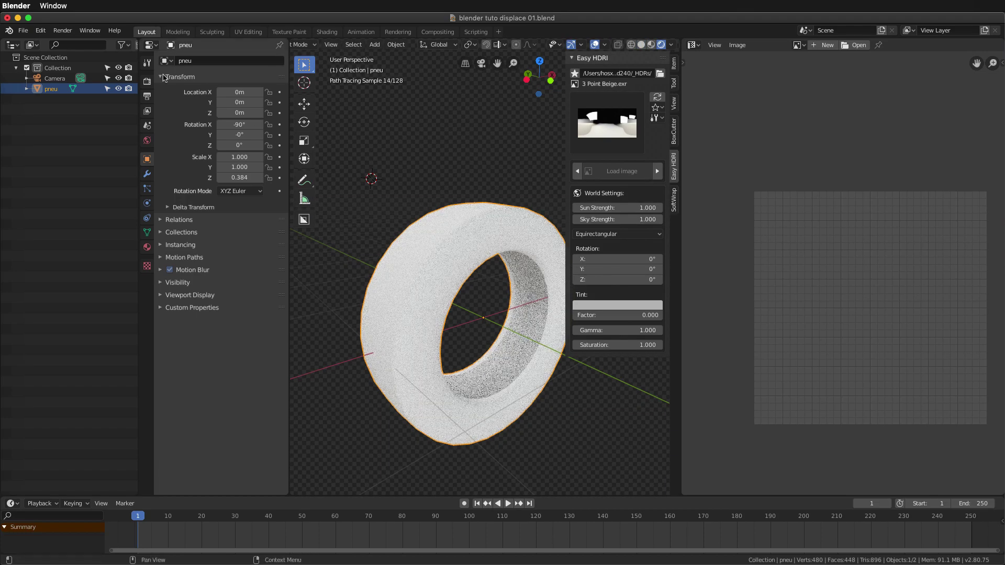
# Step: Keep the Cycles Feature Set on Experimental in Render Properties
pyautogui.click(148, 81)
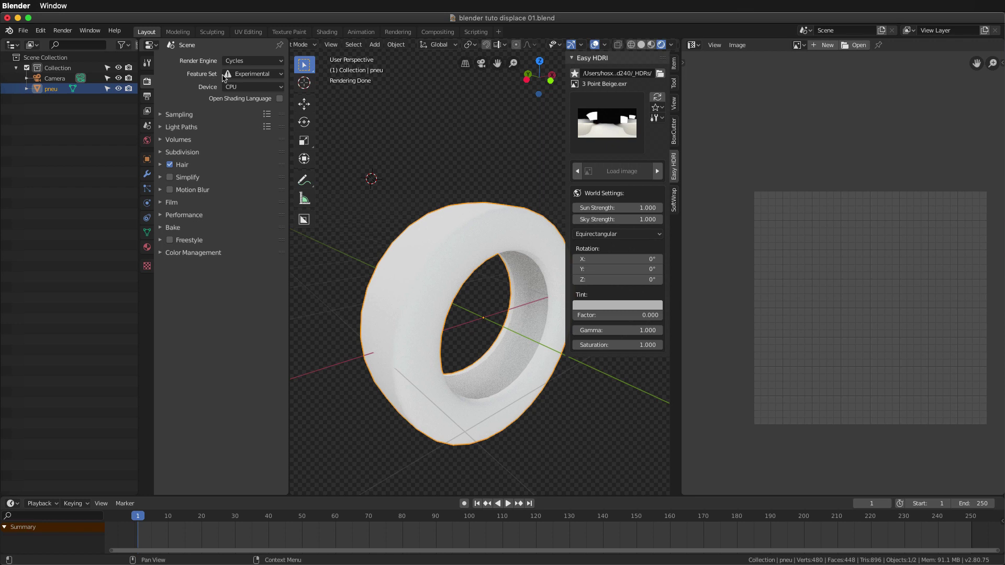
pyautogui.click(249, 78)
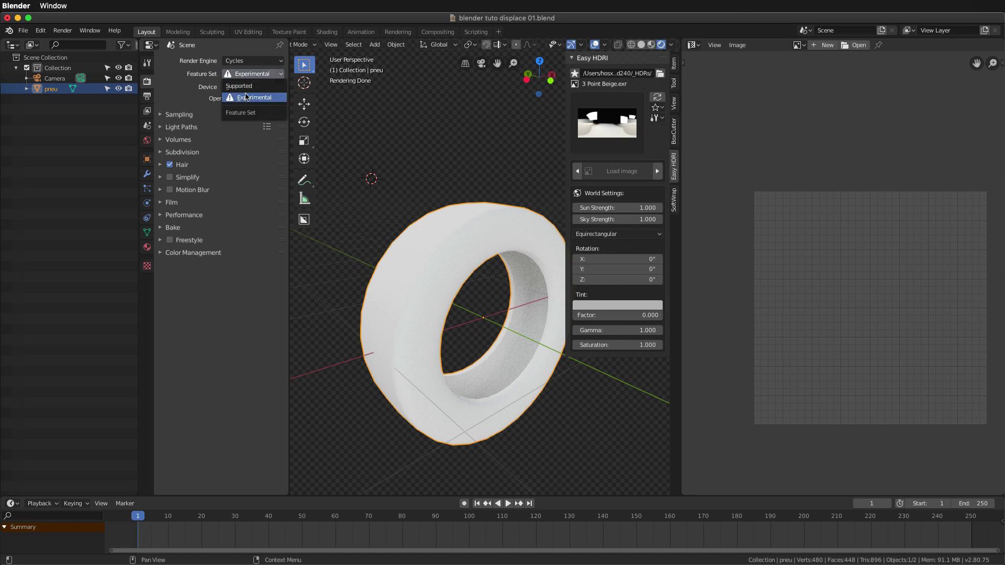
pyautogui.click(247, 78)
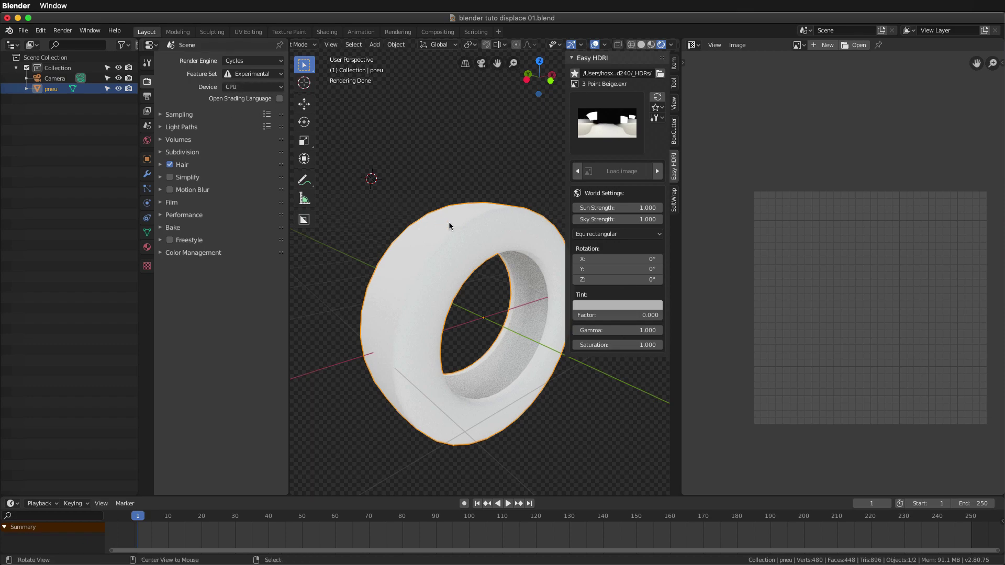
pyautogui.moveTo(449, 226); pyautogui.dragTo(440, 239, button='middle')
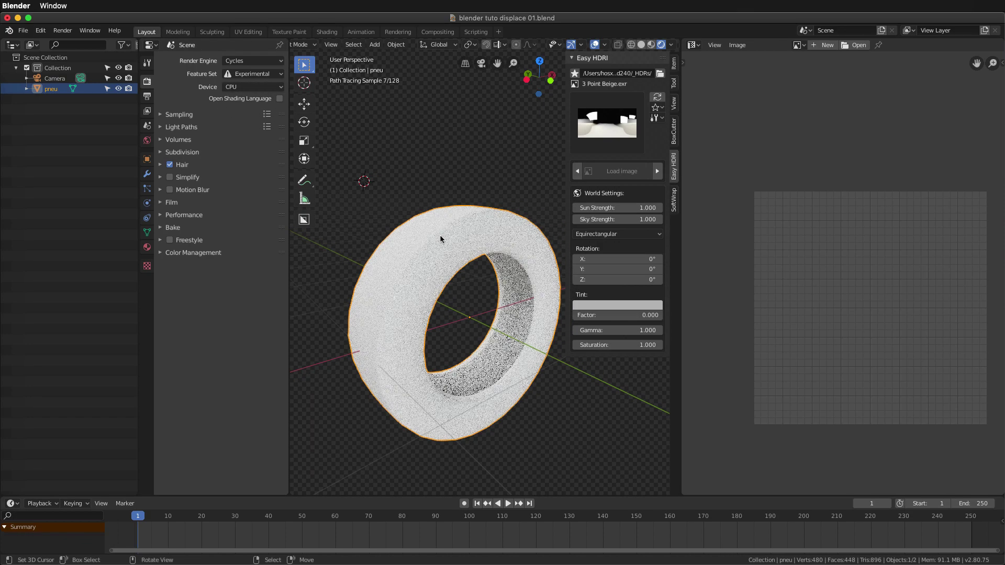
# Step: Turn the right area into the Shader Editor and create a new material named pneu
pyautogui.click(694, 45)
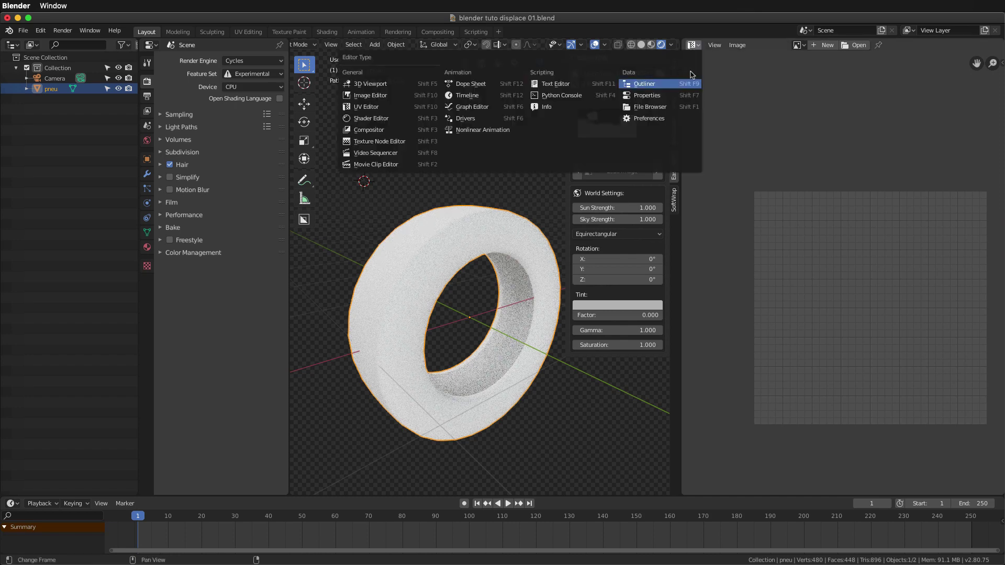
pyautogui.click(371, 119)
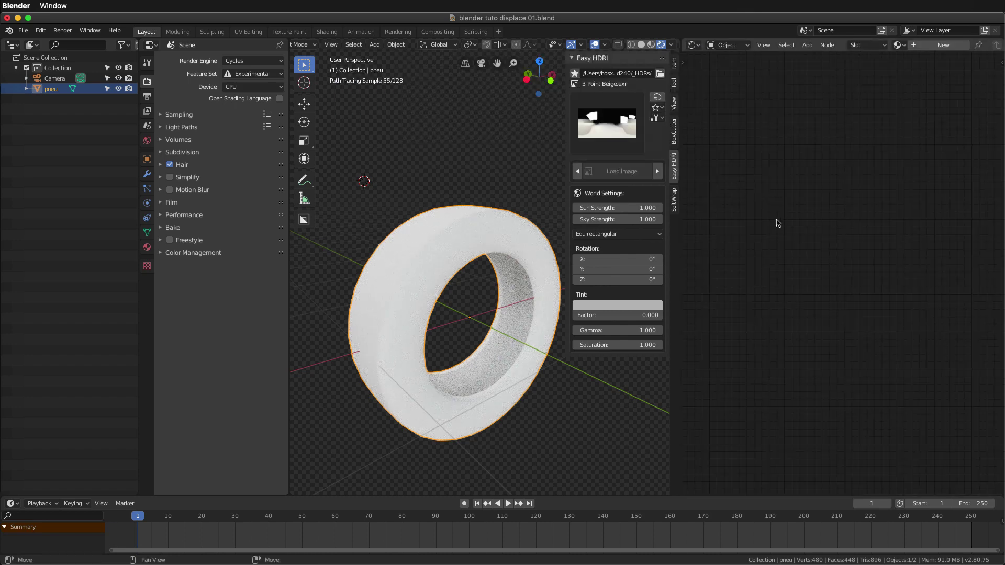
pyautogui.click(925, 45)
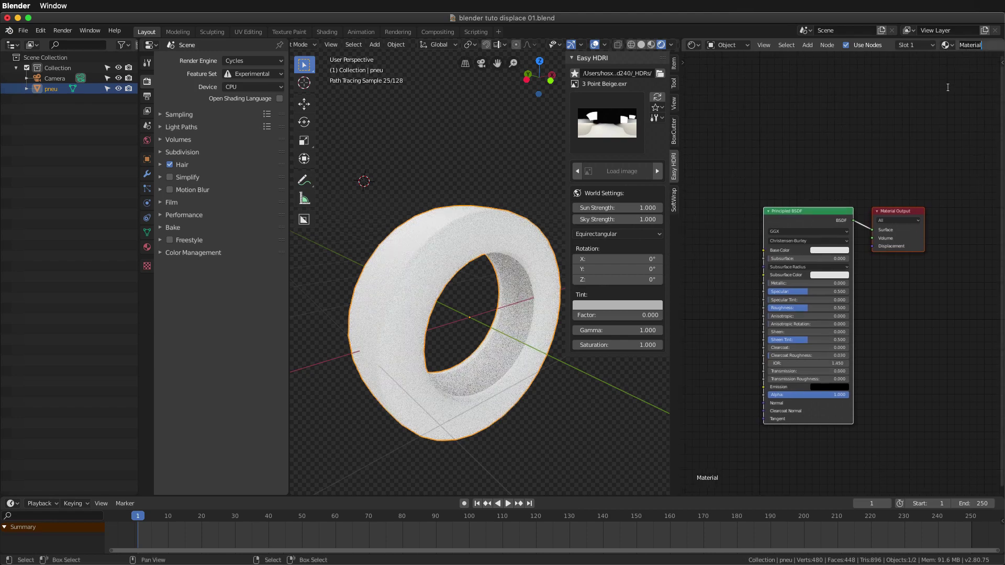
pyautogui.write('pneu')
pyautogui.press('Return')
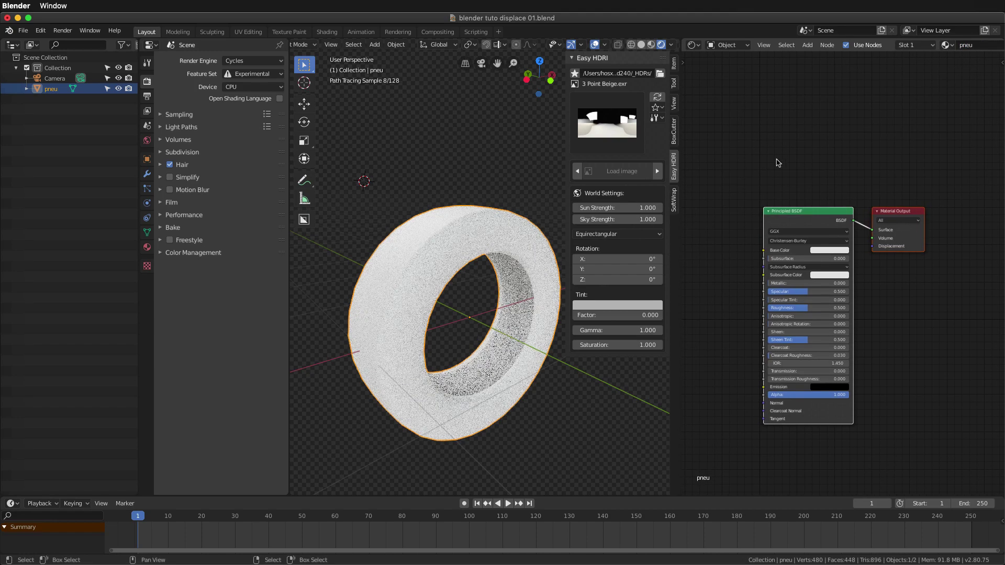
# Step: Set a dark grey Base Color, Metallic 0.2, Specular 0.5 and a lower Roughness
pyautogui.click(822, 243)
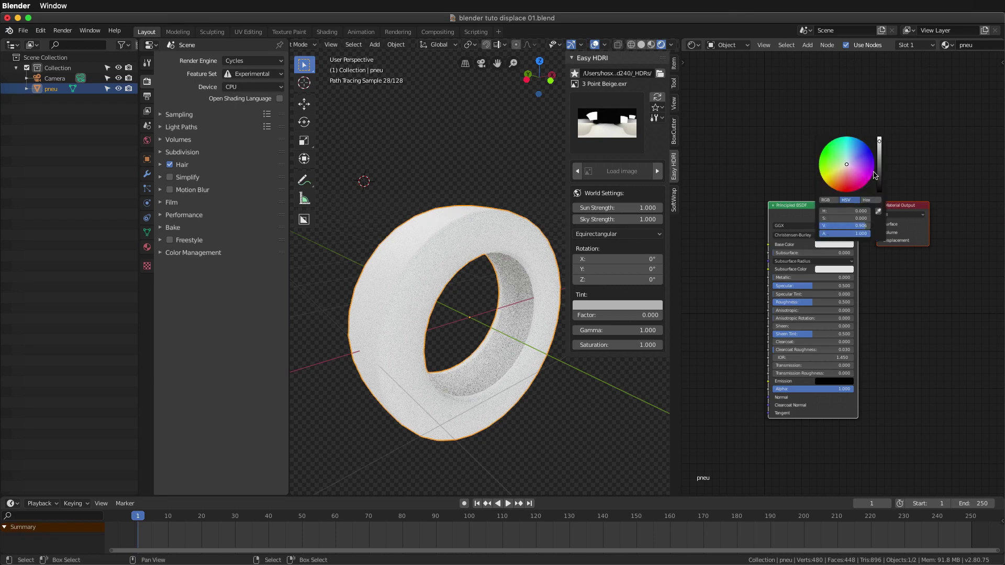
pyautogui.moveTo(876, 175); pyautogui.dragTo(879, 190)
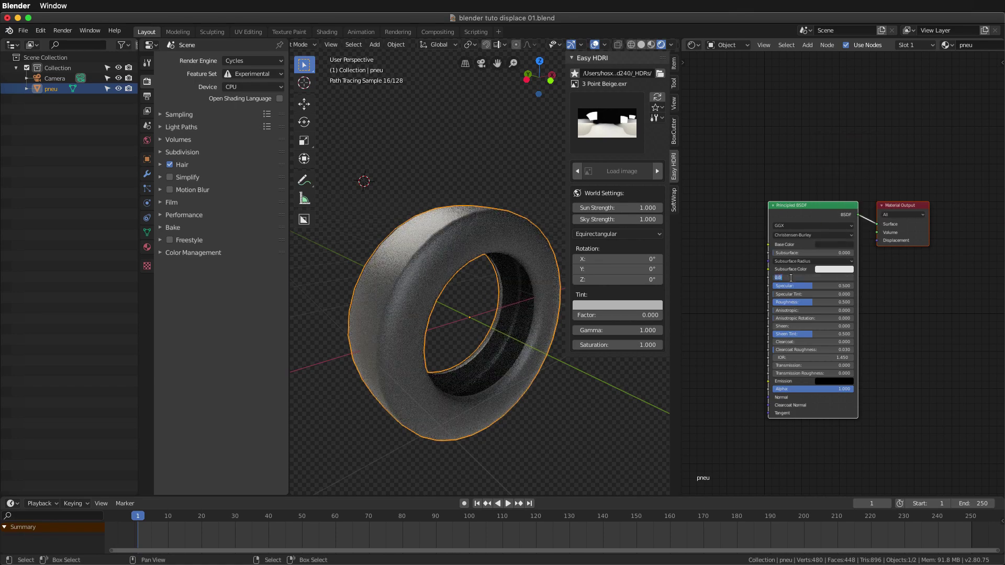
pyautogui.write('0.2')
pyautogui.press('Tab')
pyautogui.press('Return')
pyautogui.moveTo(811, 306)
pyautogui.mouseDown()
pyautogui.moveTo(794, 306)
pyautogui.moveTo(806, 304)
pyautogui.mouseUp()
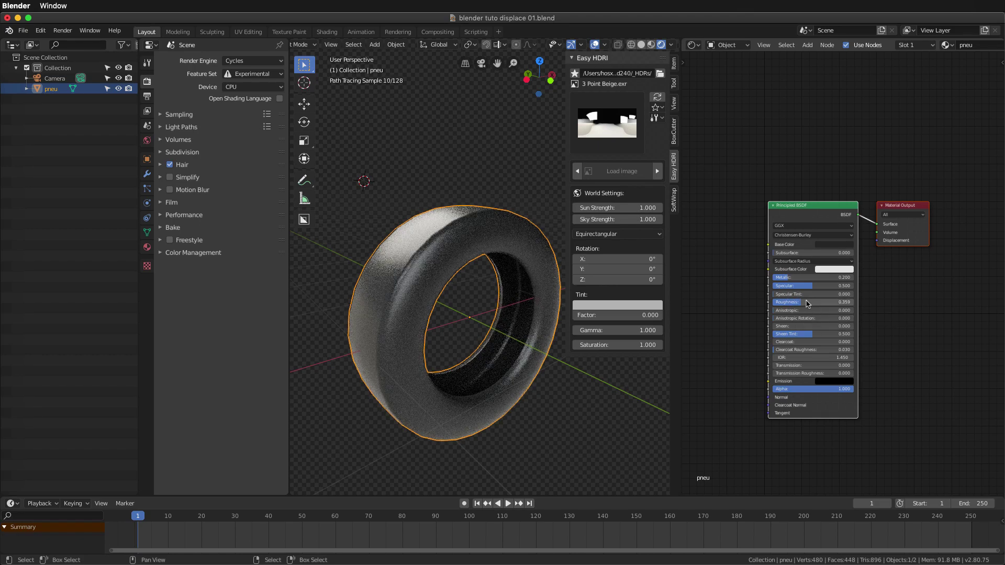
# Step: Set Sheen Tint and Clearcoat to 0, then save the scene file
pyautogui.press('BackSpace')
pyautogui.click(790, 342)
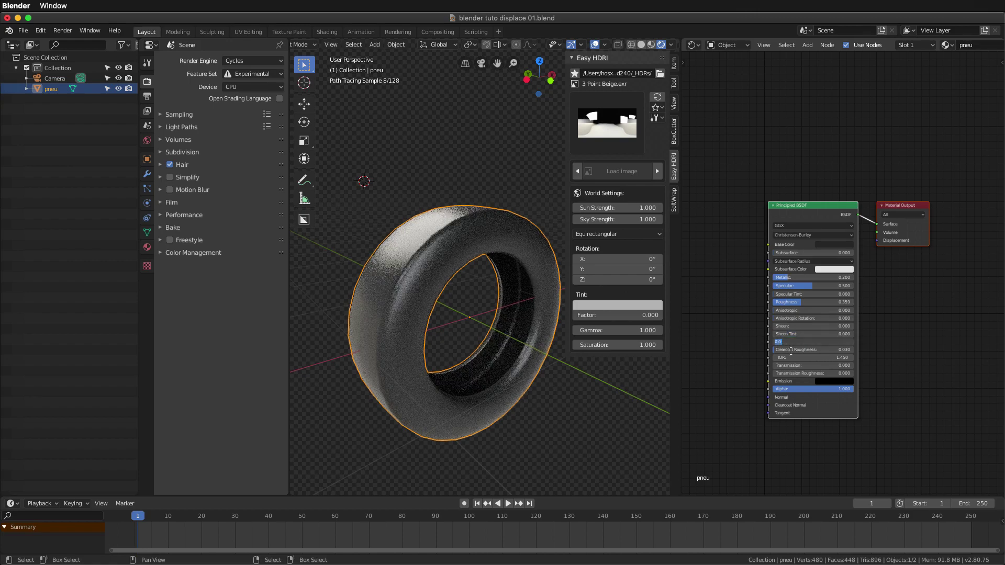
pyautogui.write('1')
pyautogui.press('Return')
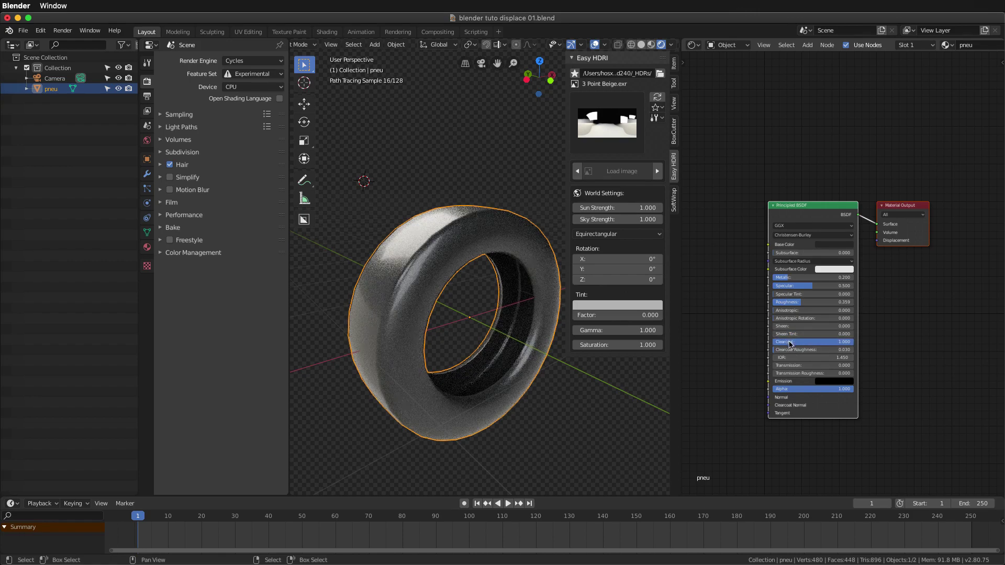
pyautogui.click(788, 342)
pyautogui.write('0')
pyautogui.press('Return')
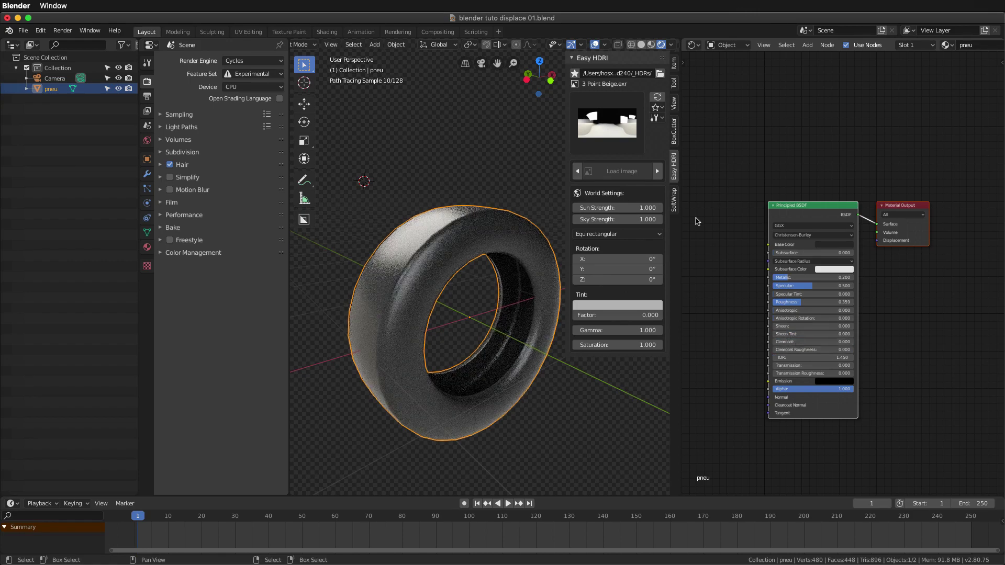
pyautogui.scroll(1, 725, 230)
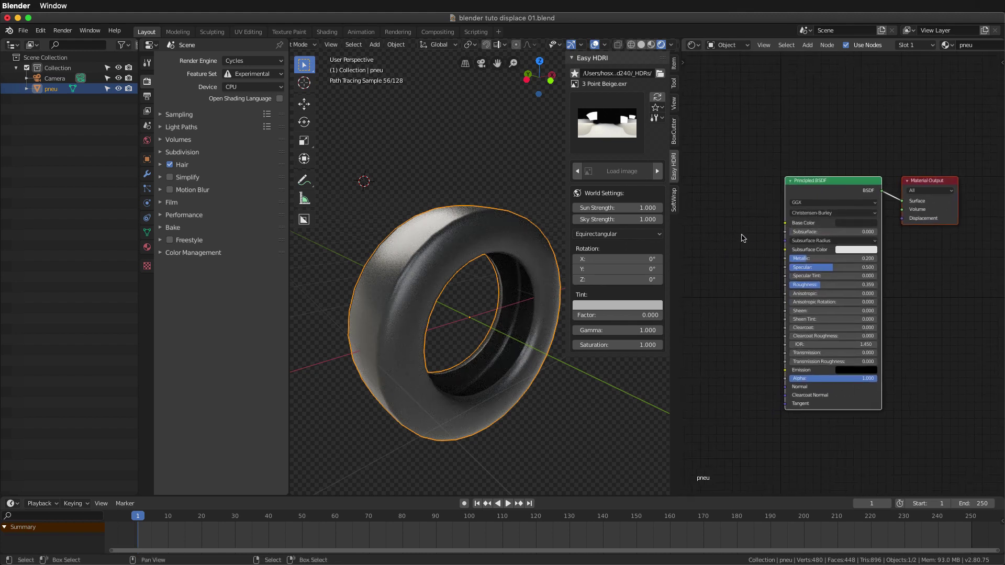
pyautogui.scroll(-1, 743, 238)
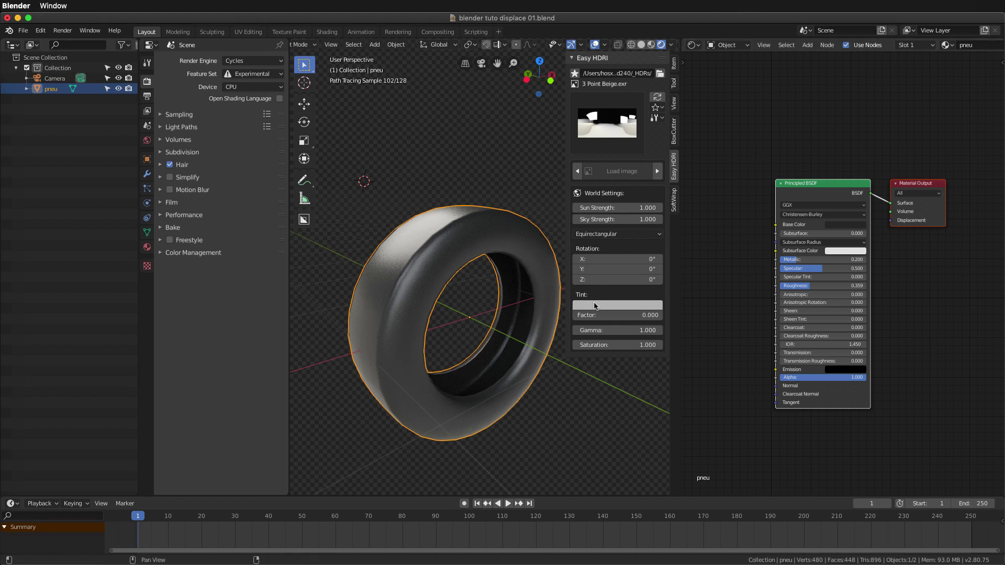
pyautogui.hotkey('ctrl', 's')
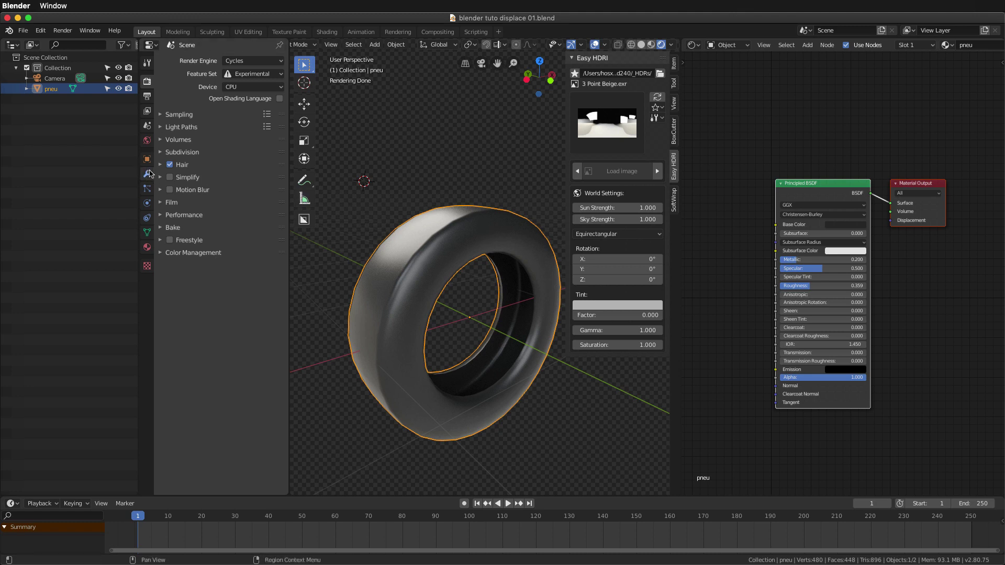
# Step: Add a Subdivision Surface modifier with adaptive subdivision and viewport level 2
pyautogui.click(148, 174)
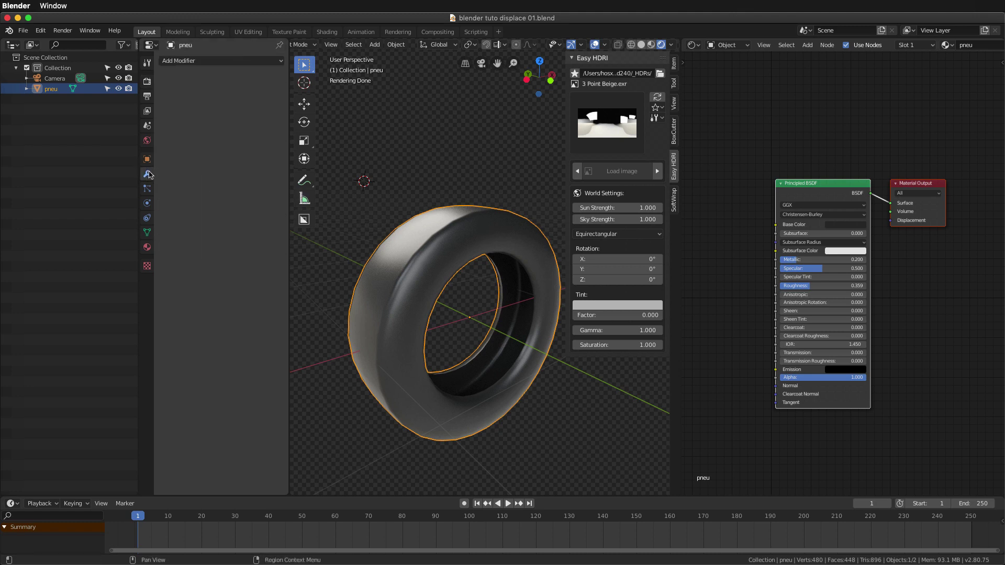
pyautogui.click(212, 62)
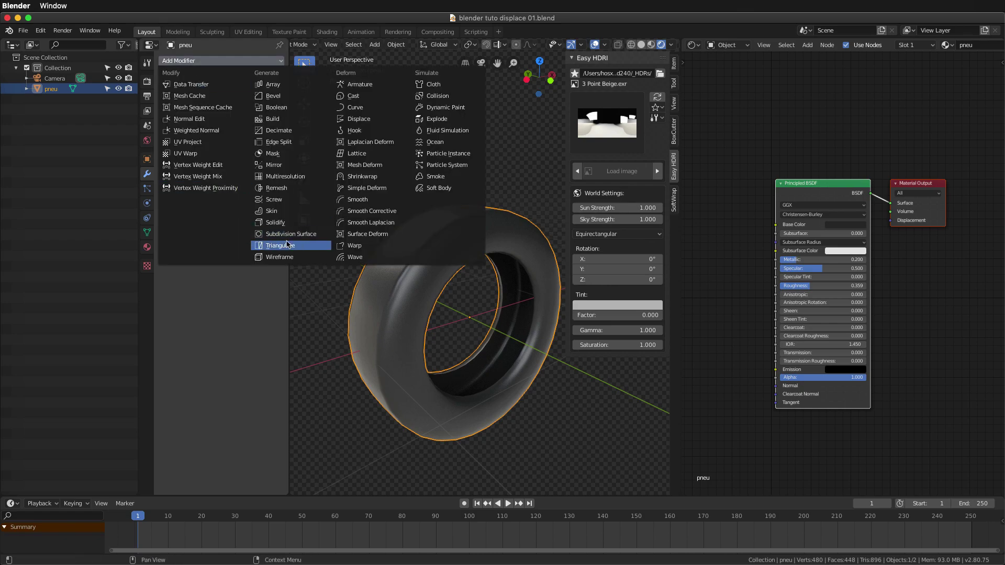
pyautogui.click(307, 235)
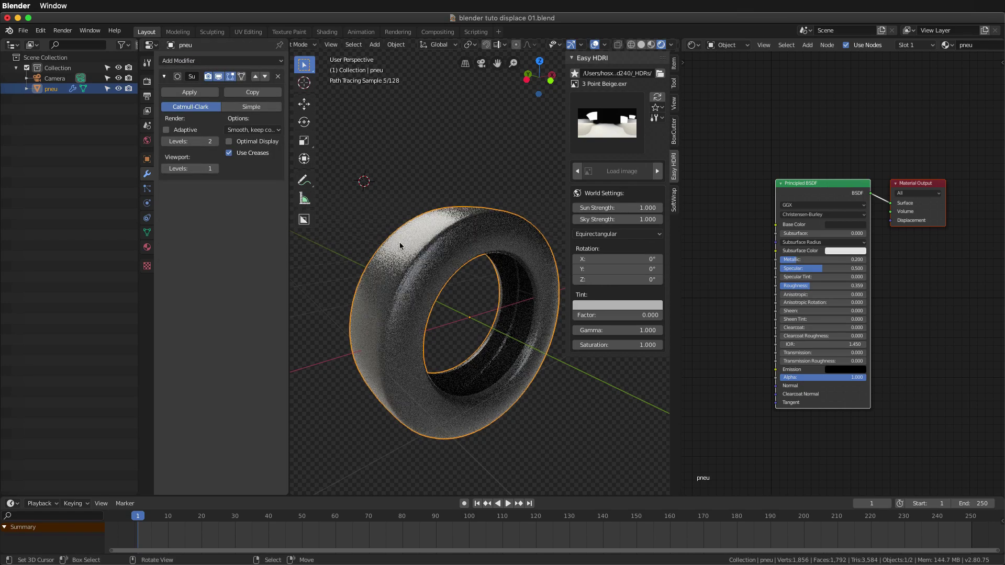
pyautogui.moveTo(487, 283); pyautogui.dragTo(450, 272, button='middle')
pyautogui.click(165, 129)
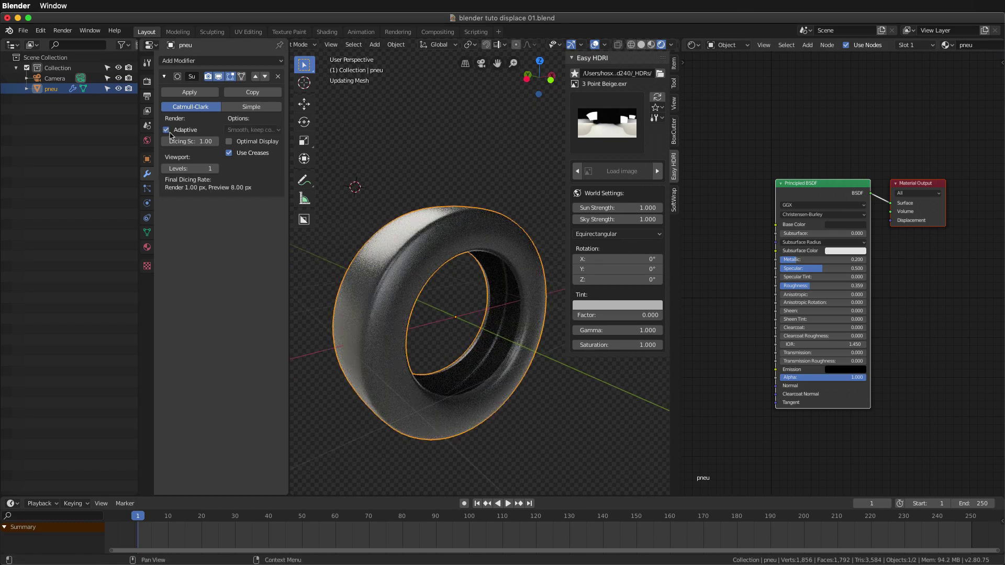
pyautogui.click(207, 169)
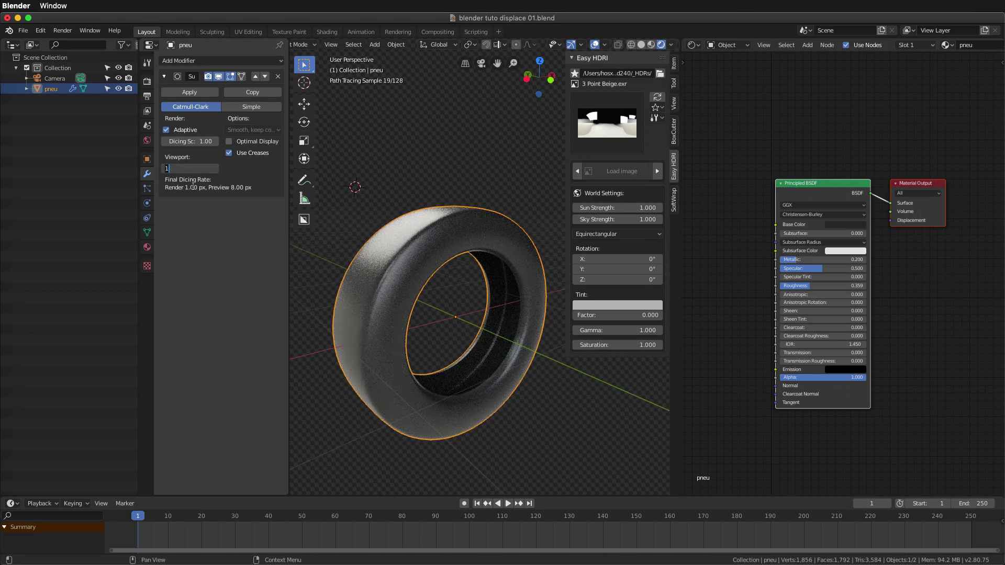
pyautogui.write('2')
pyautogui.press('Return')
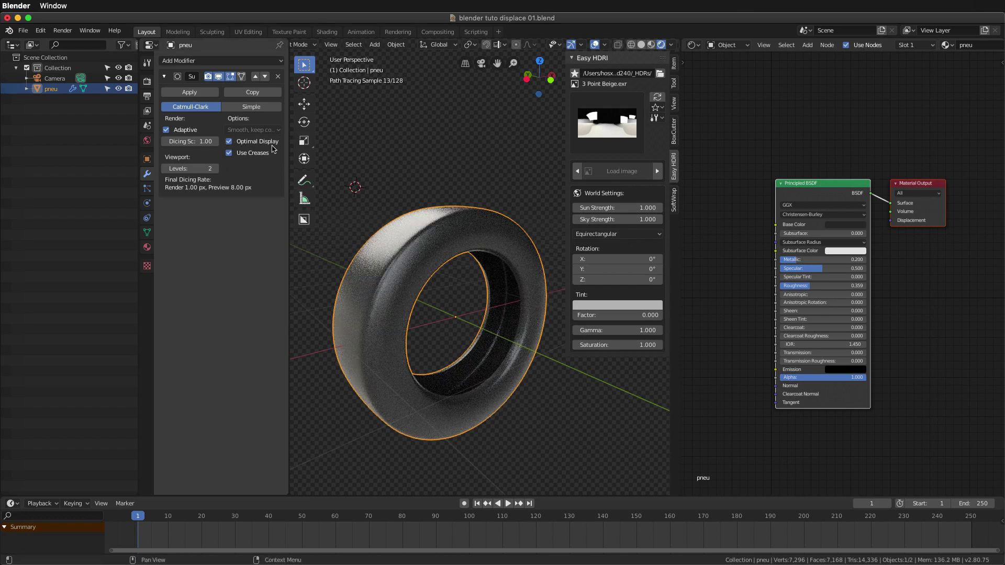
# Step: Toggle the viewport overlays over the rendered tyre and save the scene file
pyautogui.moveTo(434, 262)
pyautogui.mouseDown(button='middle')
pyautogui.moveTo(442, 316)
pyautogui.moveTo(454, 291)
pyautogui.moveTo(446, 307)
pyautogui.mouseUp(button='middle')
pyautogui.click(595, 45)
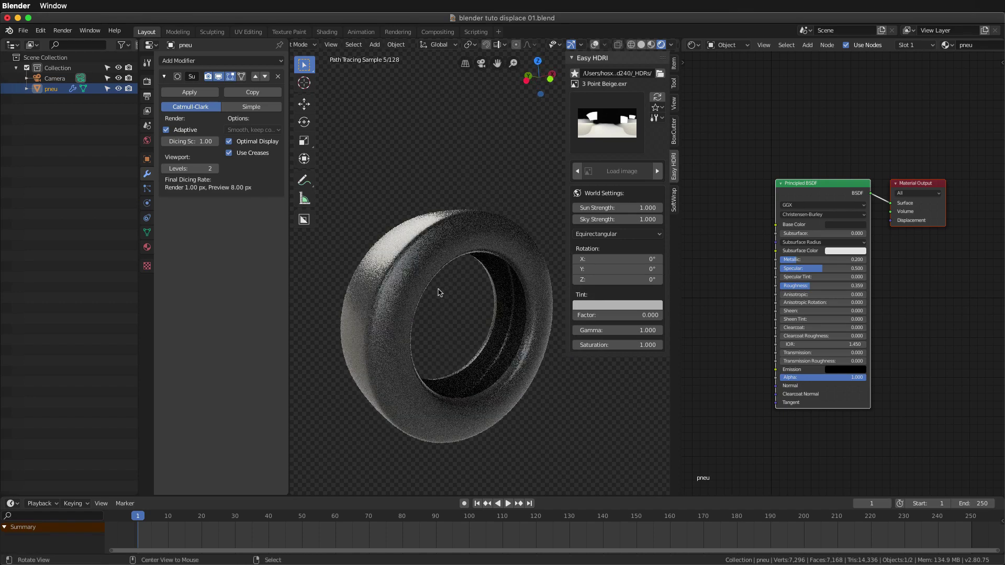
pyautogui.hotkey('ctrl', 's')
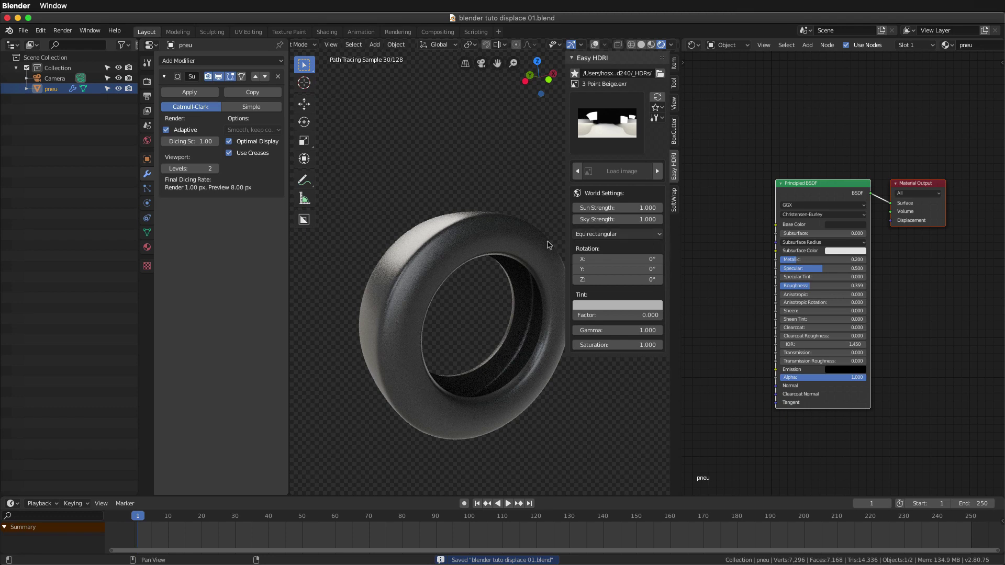
pyautogui.moveTo(550, 245); pyautogui.dragTo(539, 235, button='middle')
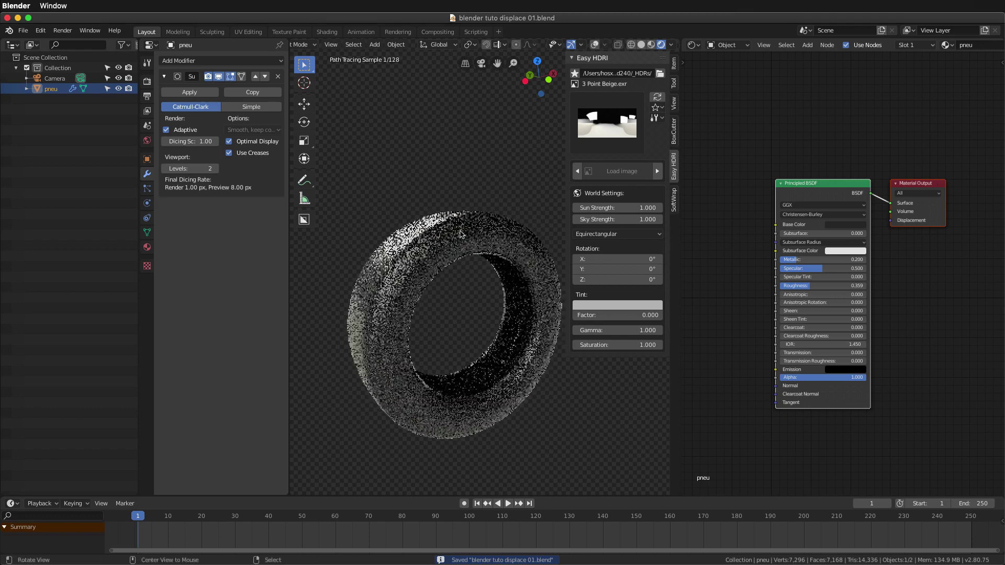
# Step: Show the overlays again and switch the tyre view to Wireframe shading
pyautogui.click(595, 45)
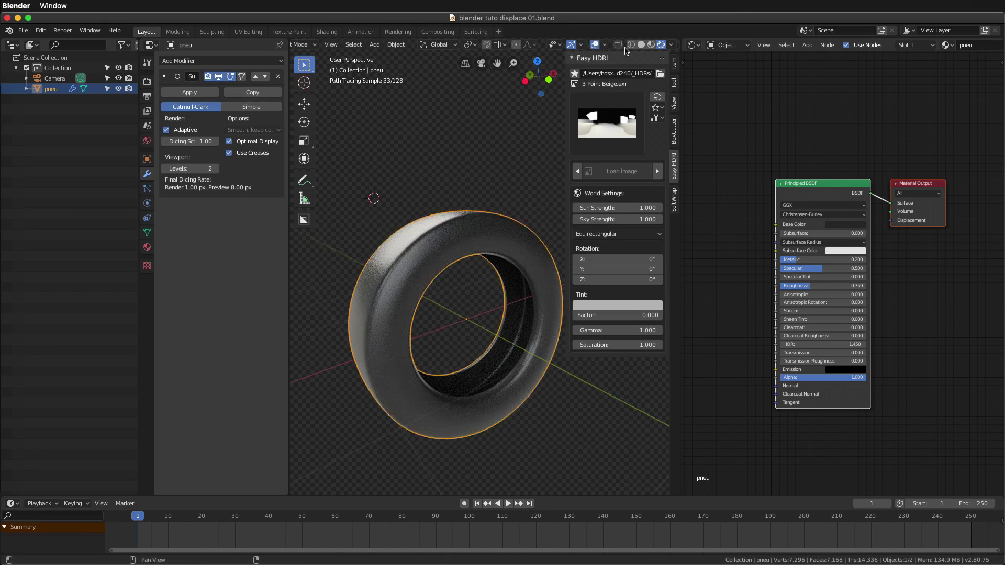
pyautogui.click(631, 45)
pyautogui.moveTo(442, 246)
pyautogui.mouseDown(button='middle')
pyautogui.moveTo(435, 258)
pyautogui.moveTo(453, 278)
pyautogui.mouseUp(button='middle')
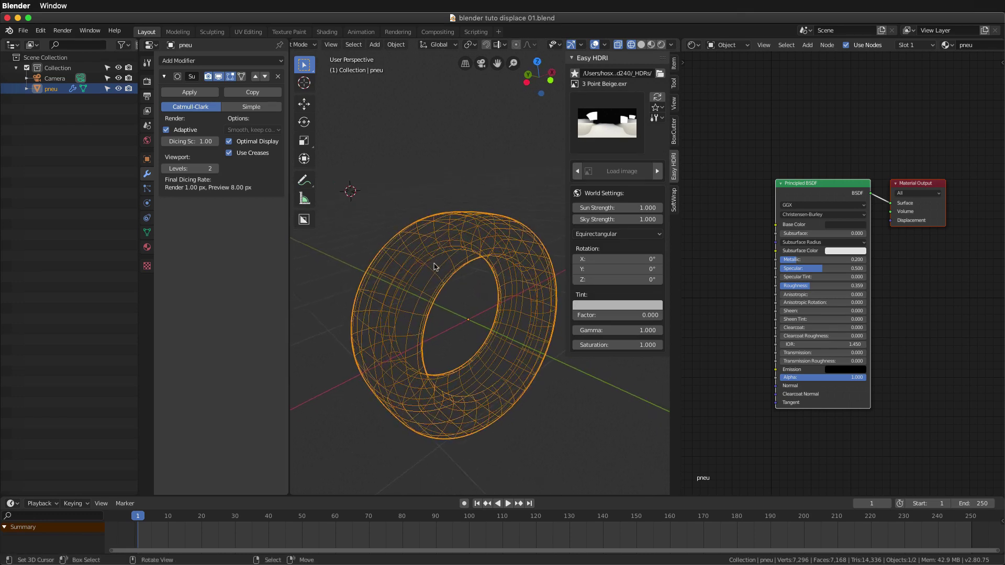
pyautogui.press('Tab')
pyautogui.press('Tab')
pyautogui.moveTo(362, 47); pyautogui.dragTo(412, 45, button='middle')
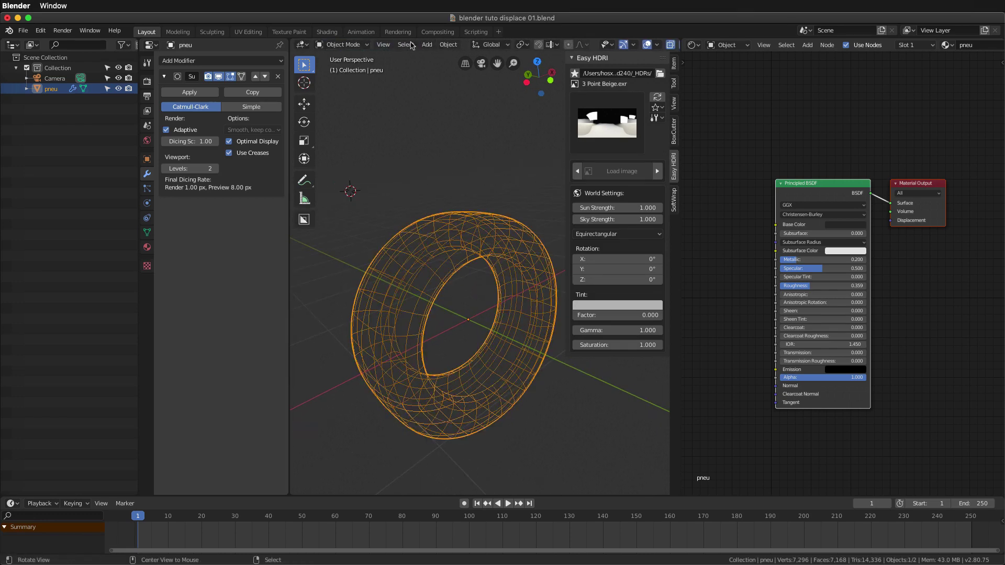
# Step: Put the tyre in Edit Mode and change the right area to a UV Editor
pyautogui.click(340, 47)
pyautogui.click(345, 67)
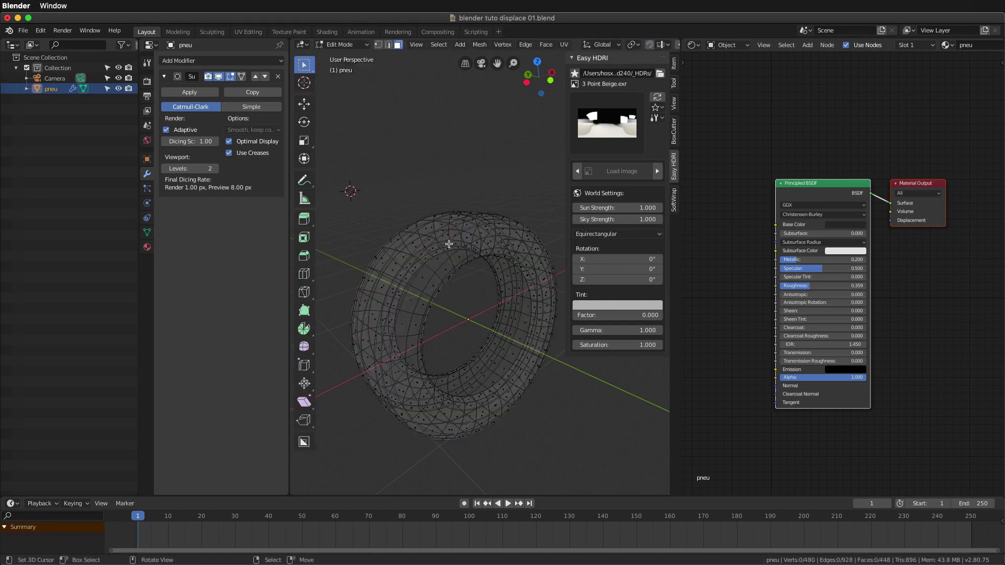
pyautogui.click(694, 45)
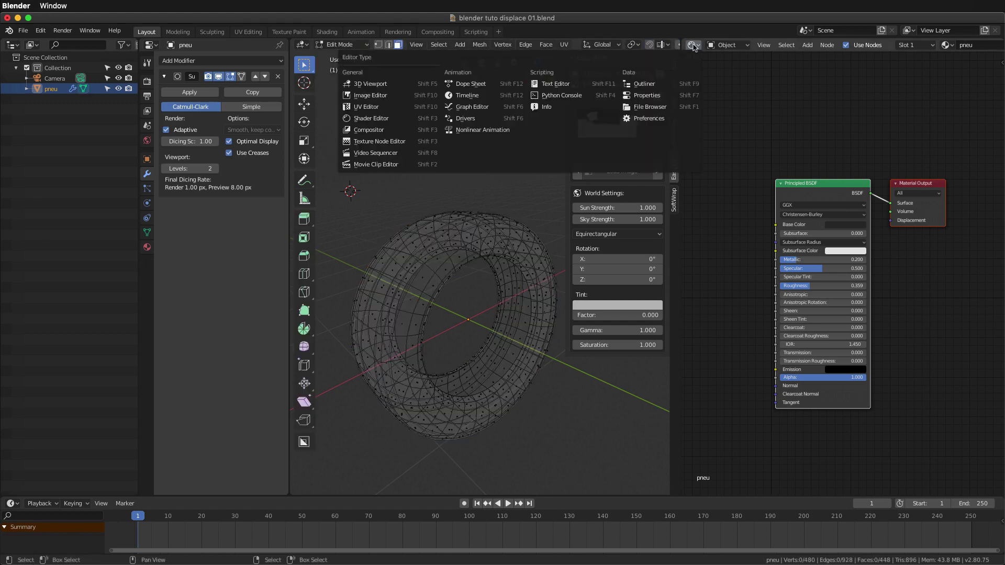
pyautogui.click(390, 109)
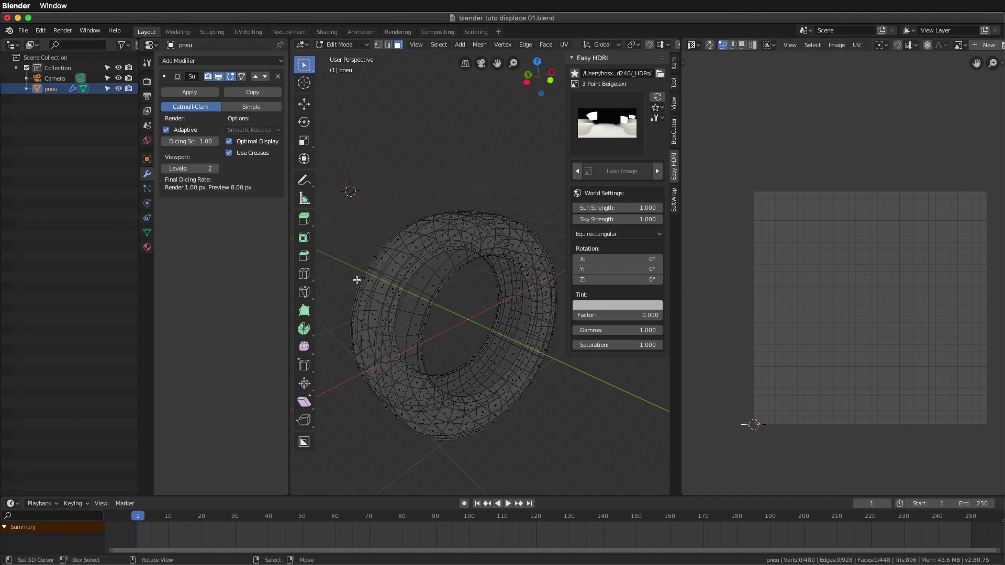
pyautogui.click(696, 49)
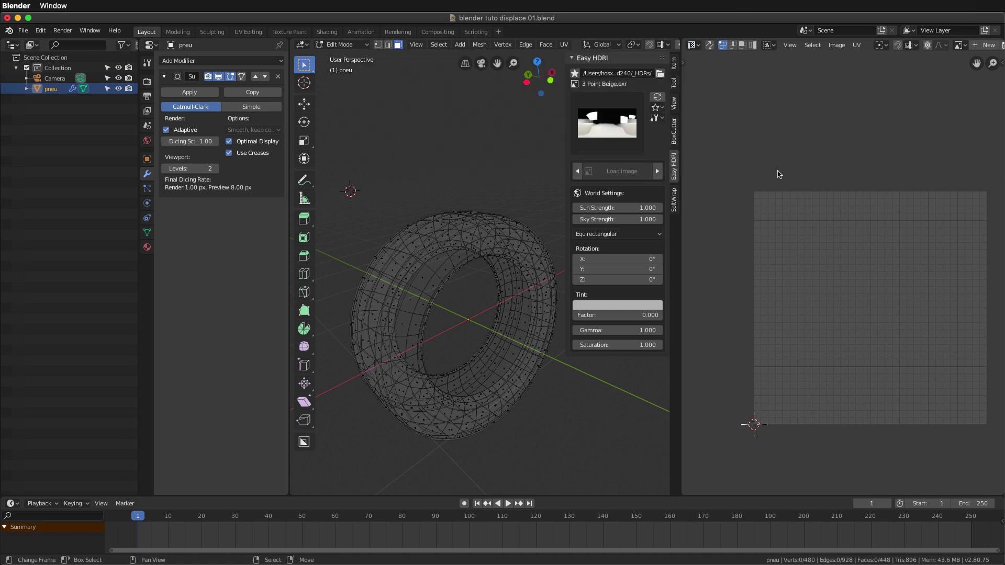
pyautogui.scroll(1, 811, 280)
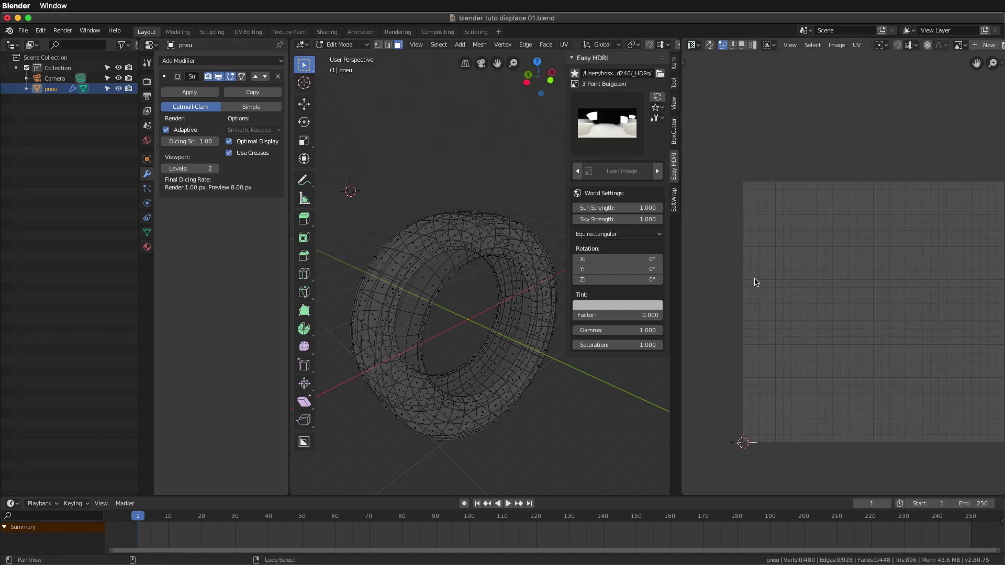
pyautogui.moveTo(755, 281); pyautogui.dragTo(731, 279, button='middle')
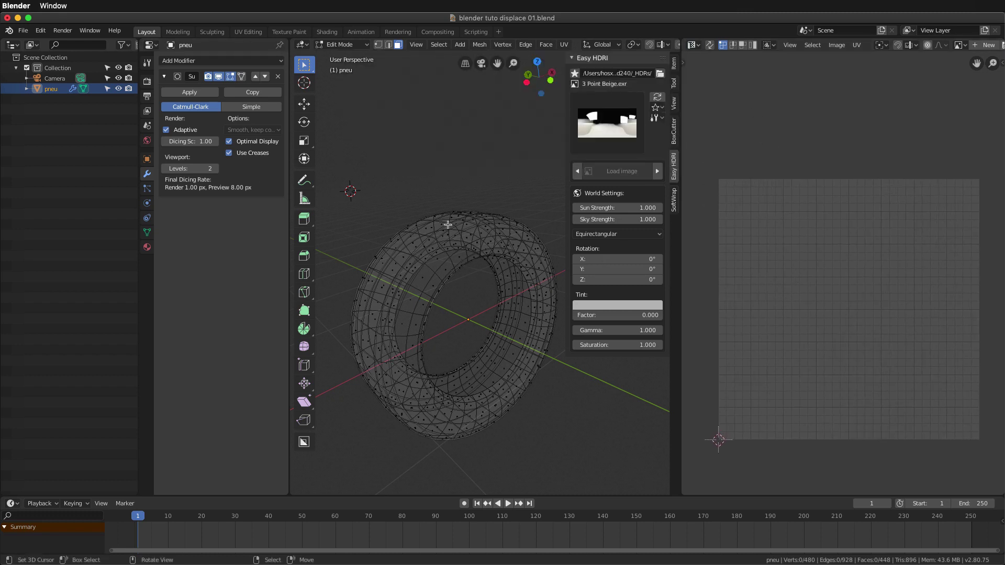
# Step: Switch to Solid shading and try selecting edge loops around and across the tyre
pyautogui.scroll(-5, 649, 47)
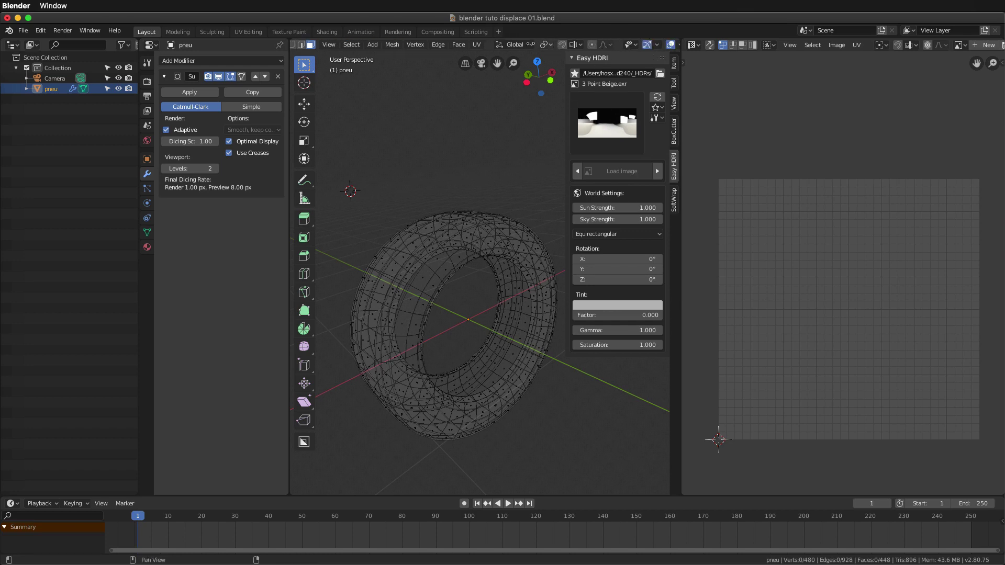
pyautogui.click(640, 45)
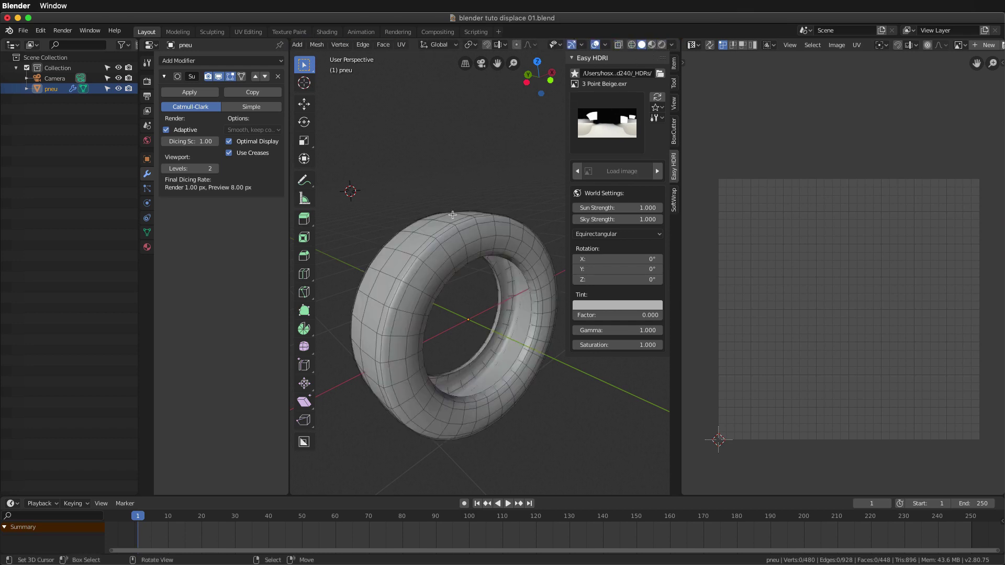
pyautogui.moveTo(429, 282)
pyautogui.mouseDown(button='middle')
pyautogui.moveTo(472, 274)
pyautogui.moveTo(414, 172)
pyautogui.mouseUp(button='middle')
pyautogui.scroll(4, 471, 274)
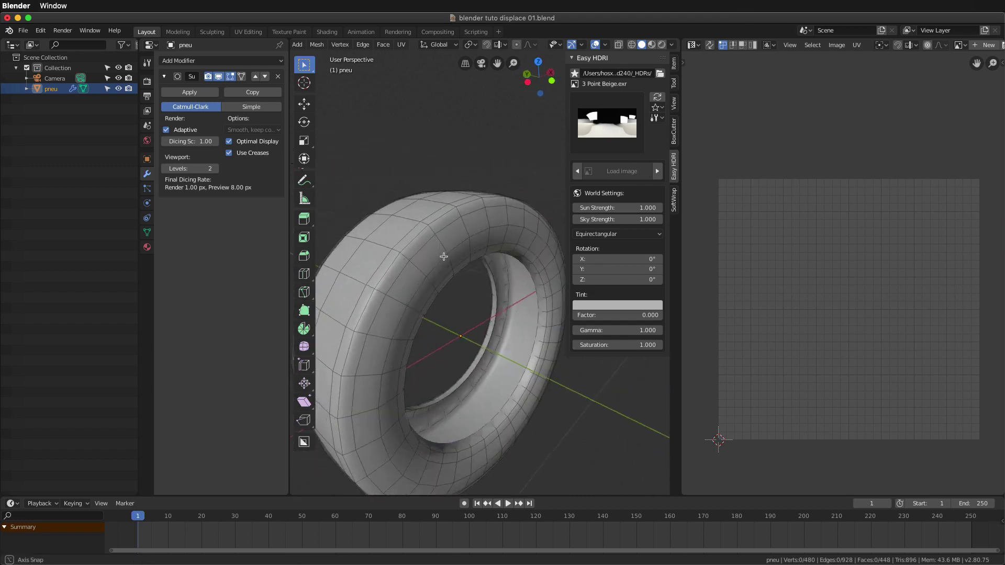
pyautogui.click(364, 48)
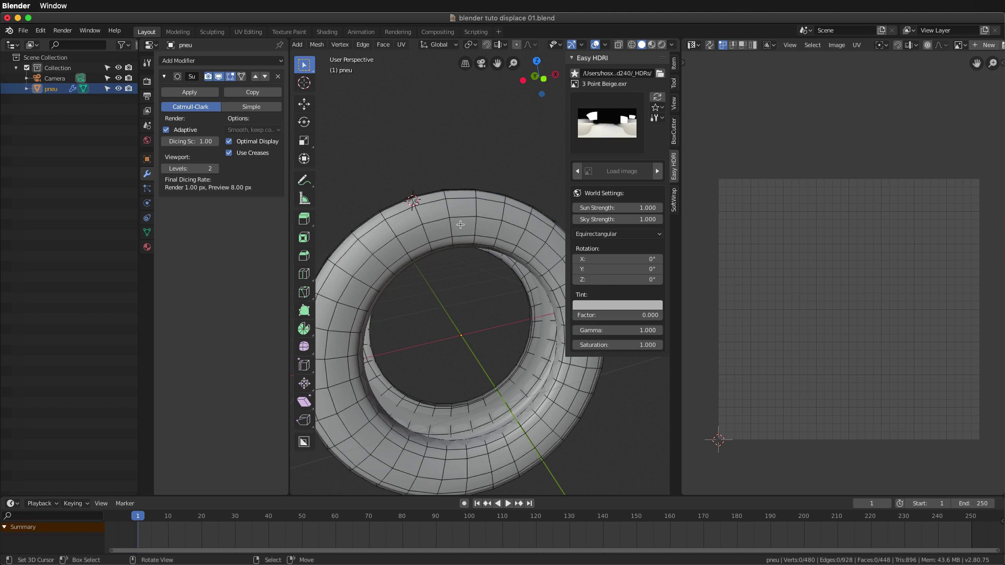
pyautogui.moveTo(449, 227); pyautogui.dragTo(466, 232, button='middle')
pyautogui.keyDown('alt'); pyautogui.click(443, 244); pyautogui.keyUp('alt')
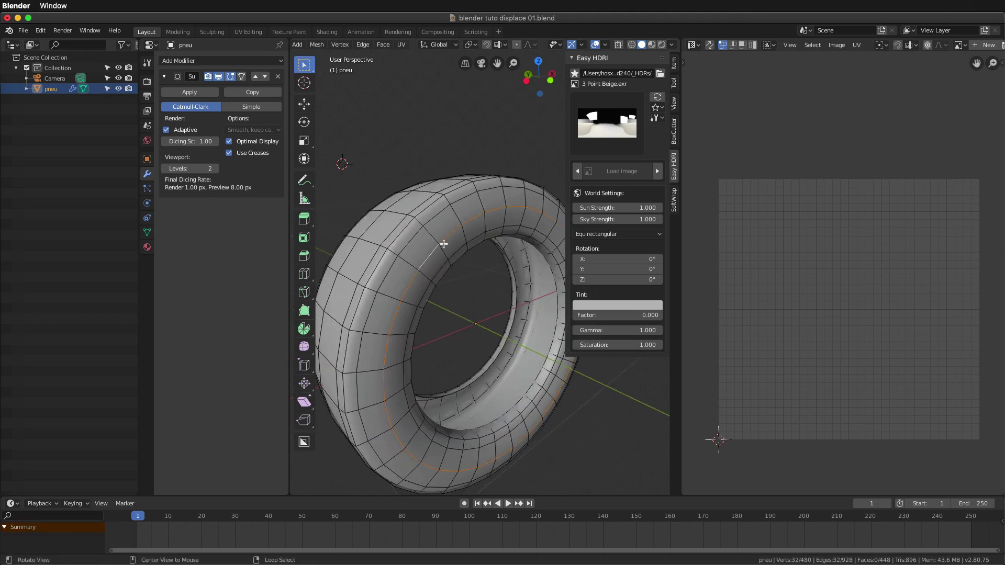
pyautogui.keyDown('alt'); pyautogui.click(452, 236); pyautogui.keyUp('alt')
pyautogui.moveTo(455, 234)
pyautogui.mouseDown(button='middle')
pyautogui.moveTo(411, 268)
pyautogui.moveTo(425, 220)
pyautogui.moveTo(463, 198)
pyautogui.moveTo(430, 189)
pyautogui.mouseUp(button='middle')
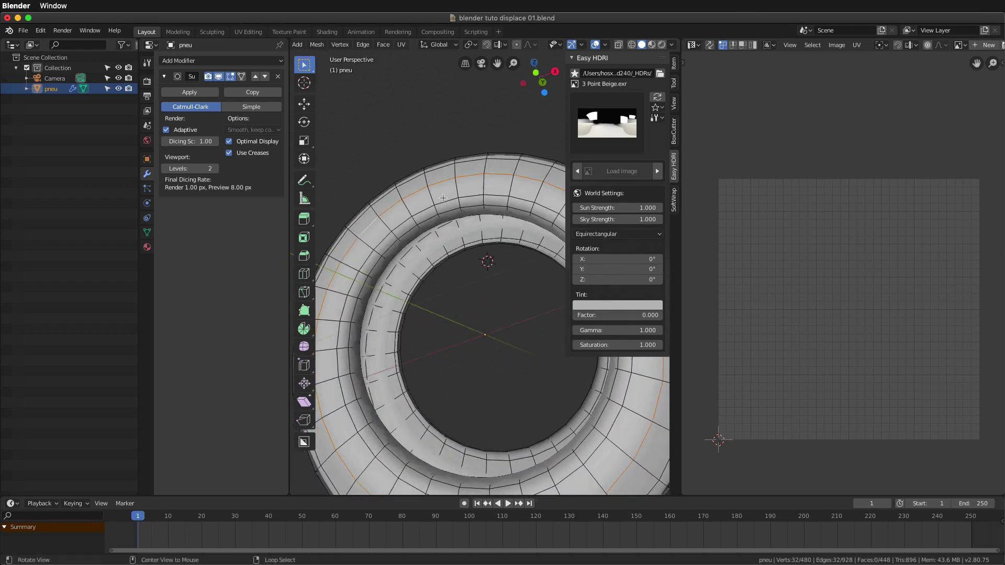
pyautogui.click(468, 178)
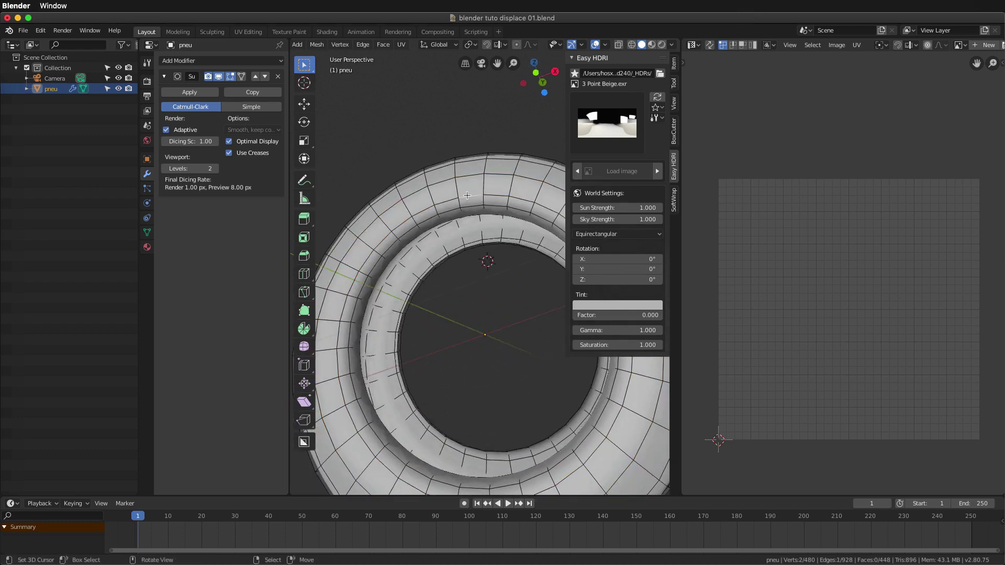
pyautogui.moveTo(467, 196); pyautogui.dragTo(448, 211, button='middle')
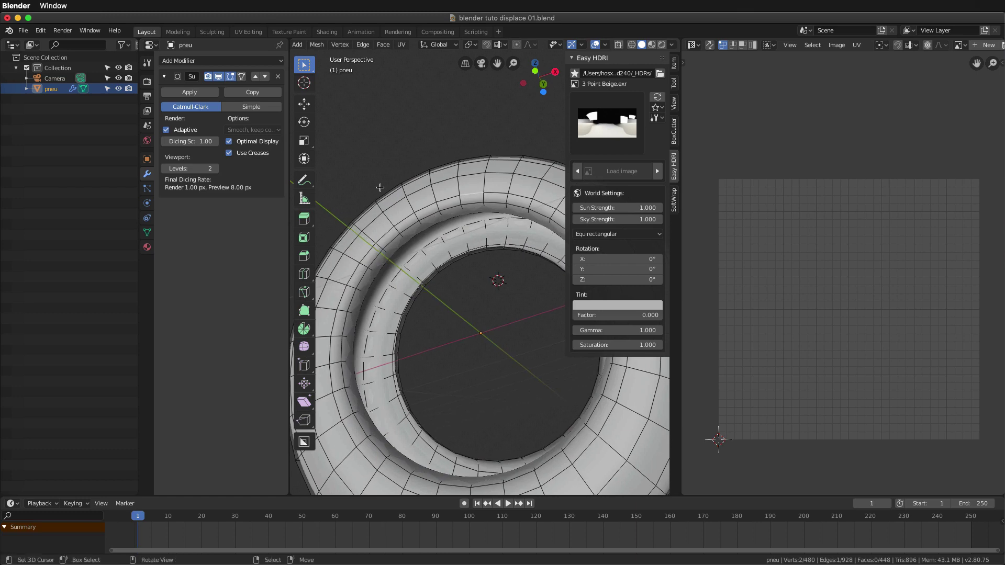
# Step: Enable On Cage, then select two inner rim loops plus one loop across the tube
pyautogui.click(243, 78)
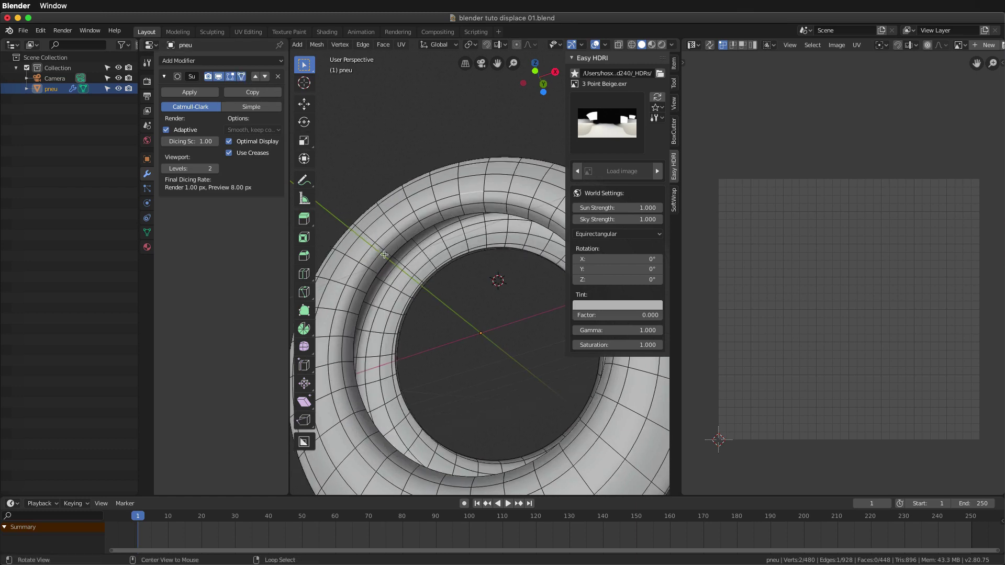
pyautogui.moveTo(353, 168)
pyautogui.mouseDown(button='middle')
pyautogui.moveTo(483, 255)
pyautogui.moveTo(488, 238)
pyautogui.moveTo(481, 284)
pyautogui.moveTo(417, 246)
pyautogui.moveTo(426, 224)
pyautogui.moveTo(473, 211)
pyautogui.moveTo(451, 208)
pyautogui.moveTo(472, 266)
pyautogui.moveTo(420, 267)
pyautogui.moveTo(463, 303)
pyautogui.moveTo(446, 363)
pyautogui.moveTo(388, 384)
pyautogui.moveTo(372, 374)
pyautogui.moveTo(432, 314)
pyautogui.moveTo(460, 314)
pyautogui.moveTo(471, 316)
pyautogui.moveTo(438, 339)
pyautogui.moveTo(479, 385)
pyautogui.moveTo(466, 345)
pyautogui.mouseUp(button='middle')
pyautogui.keyDown('alt'); pyautogui.click(477, 209); pyautogui.keyUp('alt')
pyautogui.keyDown('alt'); pyautogui.keyDown('shift'); pyautogui.click(450, 208); pyautogui.keyUp('shift'); pyautogui.keyUp('alt')
pyautogui.keyDown('alt'); pyautogui.keyDown('shift'); pyautogui.click(467, 306); pyautogui.keyUp('shift'); pyautogui.keyUp('alt')
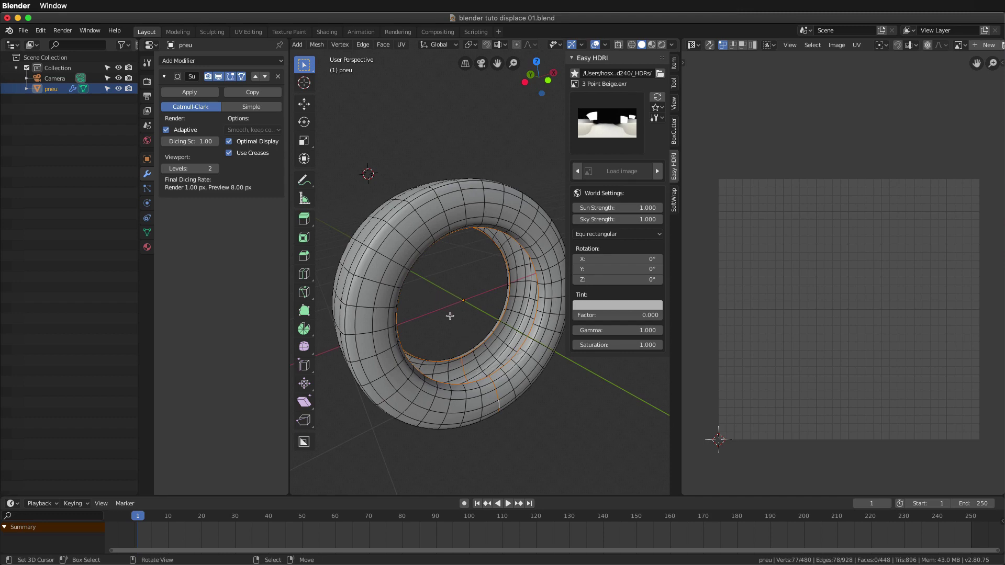
# Step: Mark the selected rim and cross loops as seams, then select the whole tyre mesh
pyautogui.press('u')
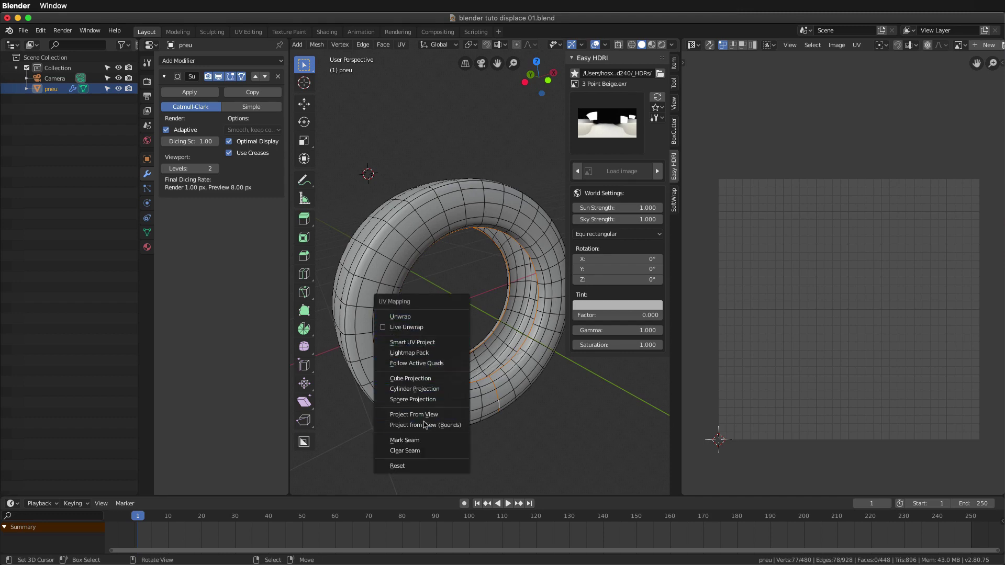
pyautogui.click(430, 443)
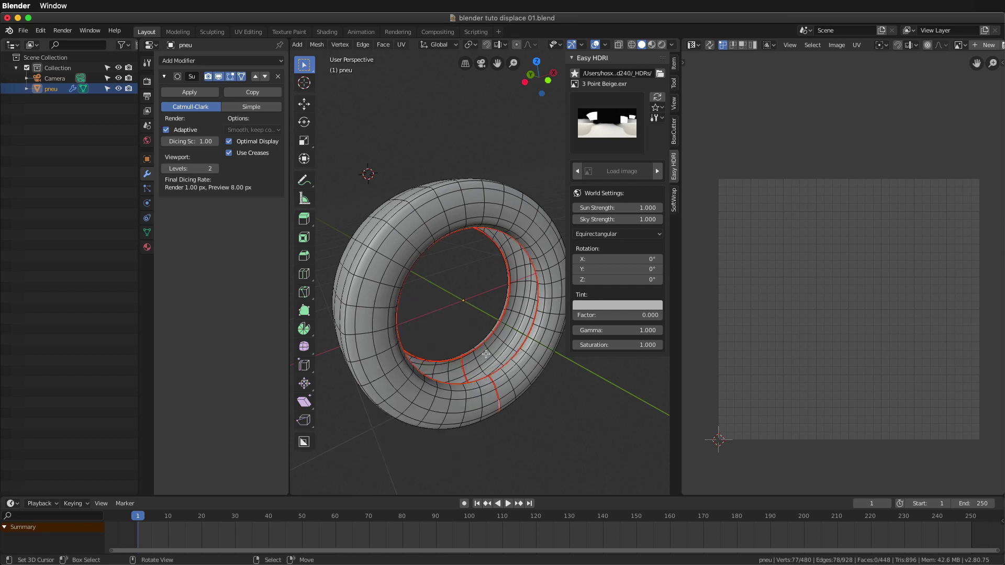
pyautogui.press('a')
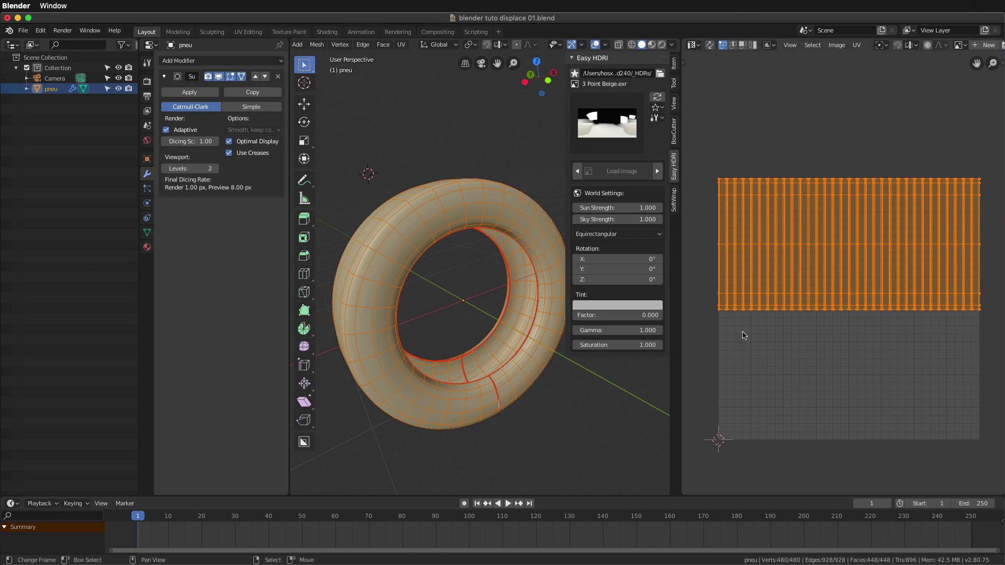
# Step: Unwrap the tyre along its seams, undo to compare, then redo to keep the curved island
pyautogui.press('u')
pyautogui.click(751, 145)
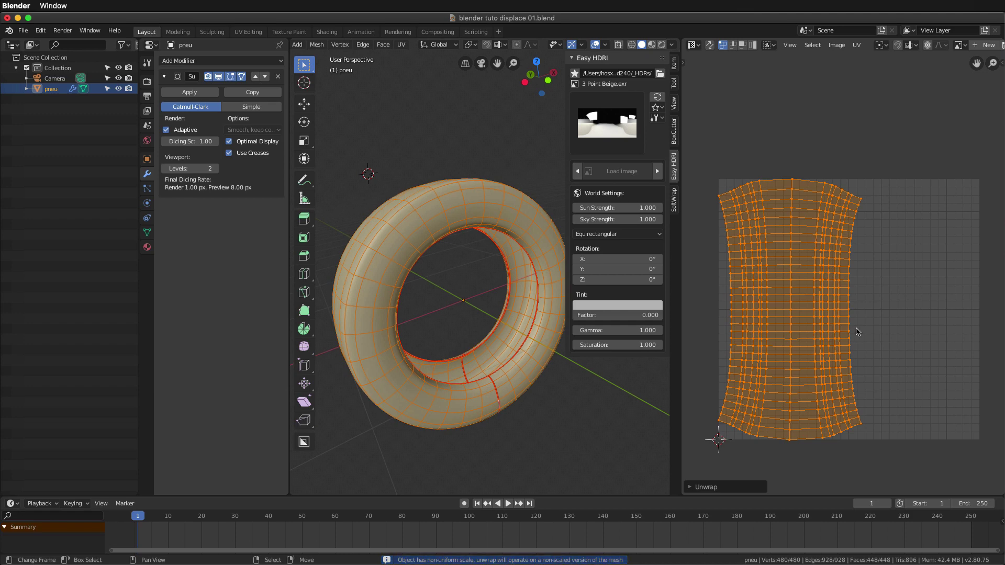
pyautogui.hotkey('ctrl', 'z')
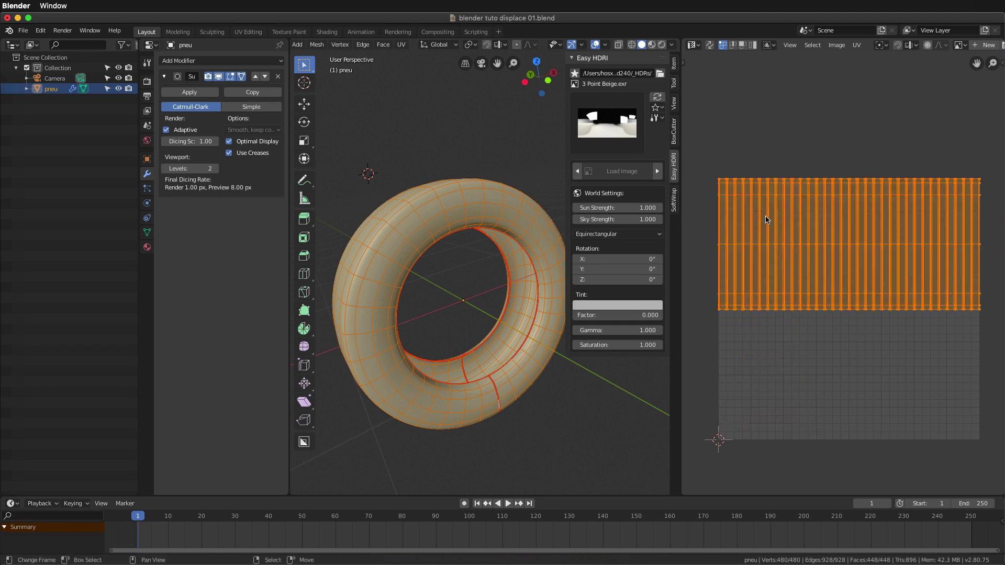
pyautogui.press('u')
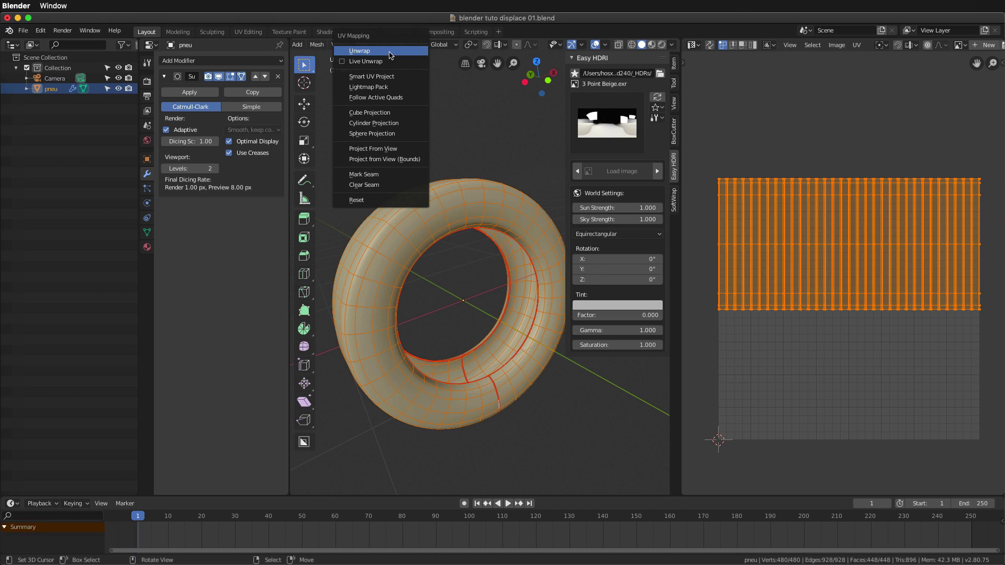
pyautogui.click(390, 52)
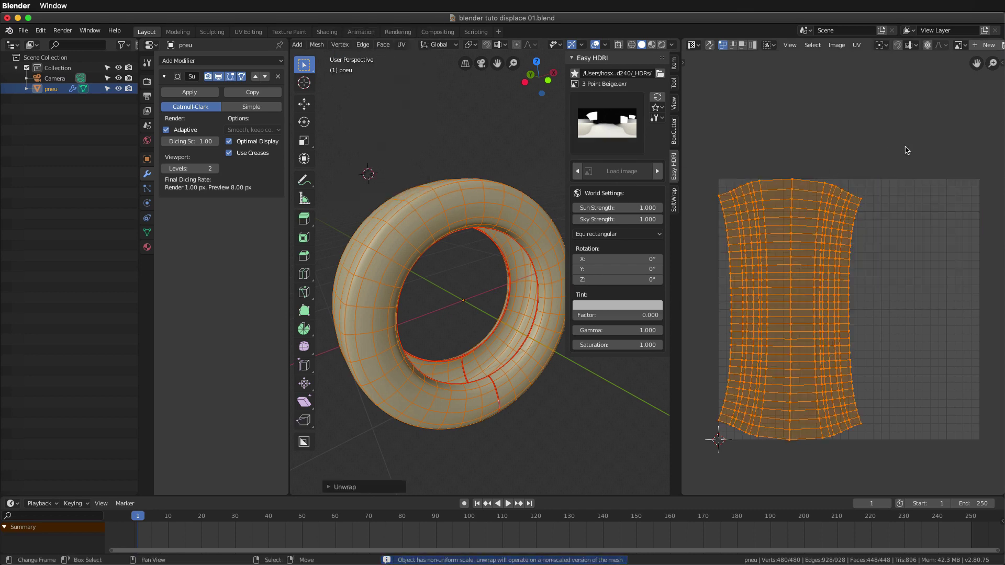
pyautogui.hotkey('ctrl', 'z')
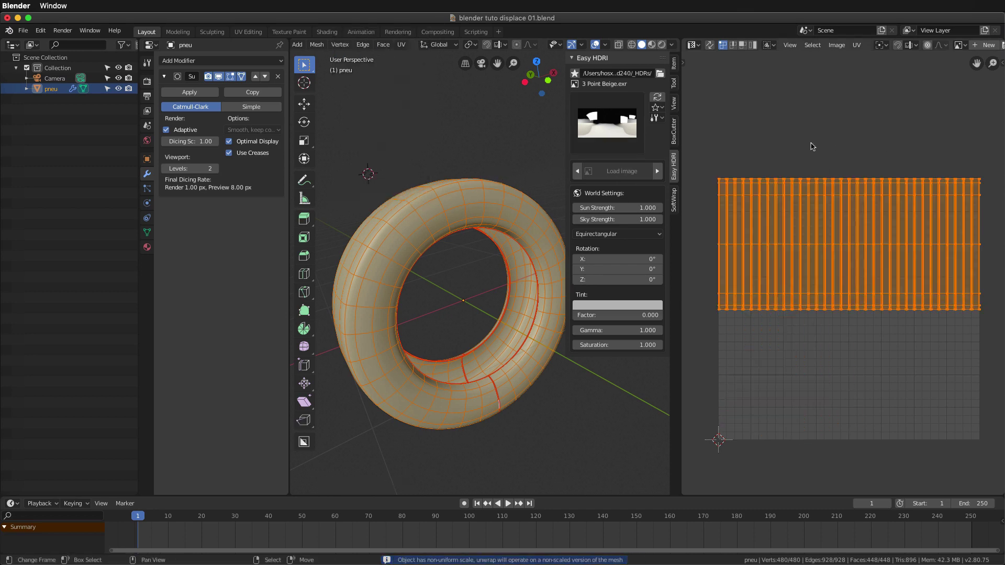
pyautogui.hotkey('ctrl', 'shift', 'z')
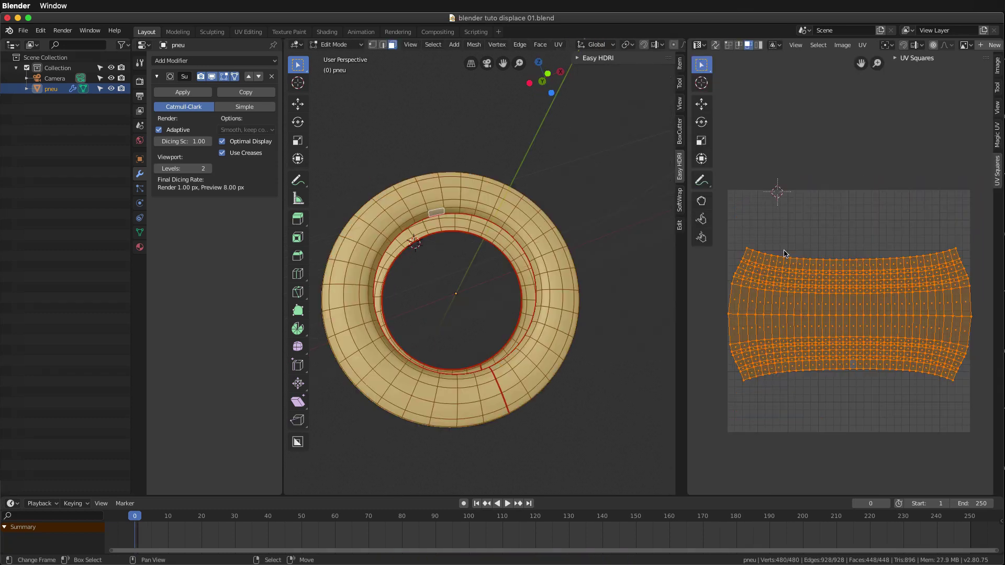
# Step: Rotate the tire's UV island so it lies level and horizontal
pyautogui.scroll(1, 806, 242)
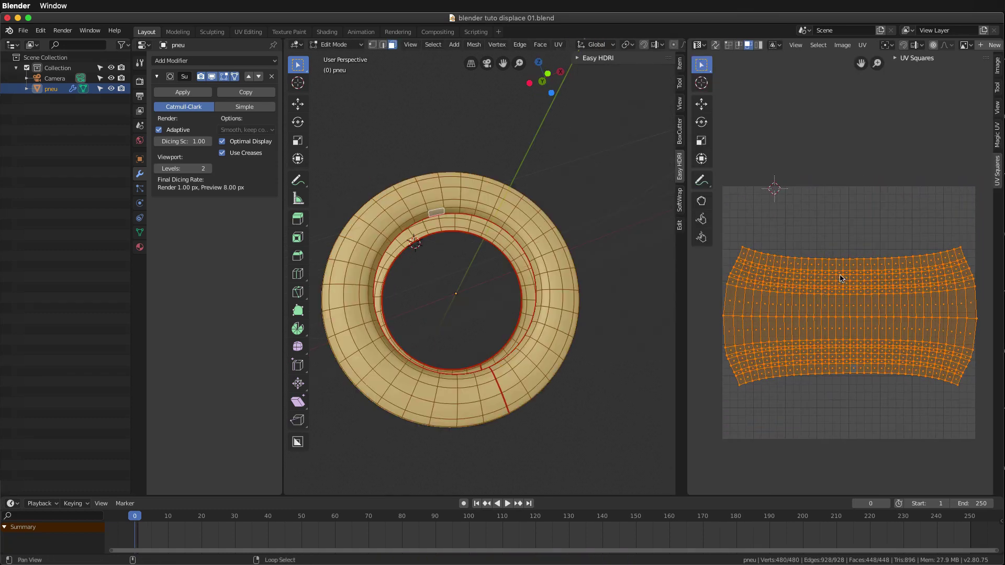
pyautogui.scroll(1, 824, 243)
pyautogui.scroll(-1, 806, 256)
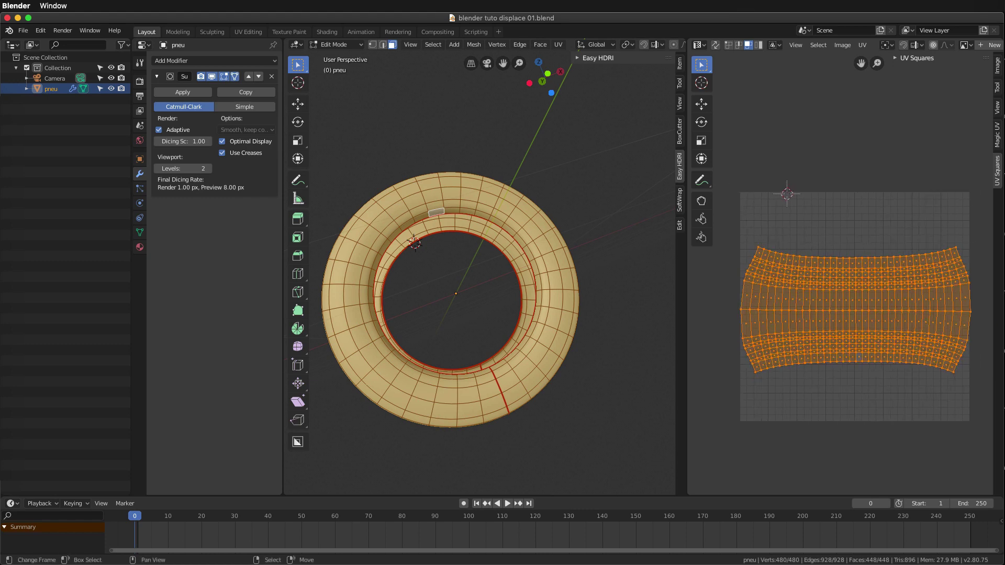
pyautogui.press('r')
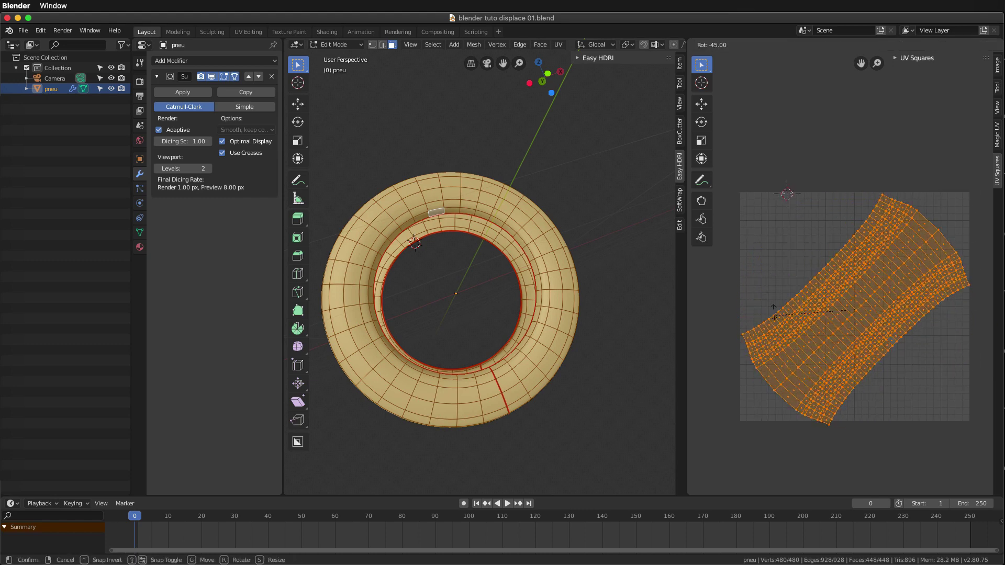
pyautogui.click(791, 257)
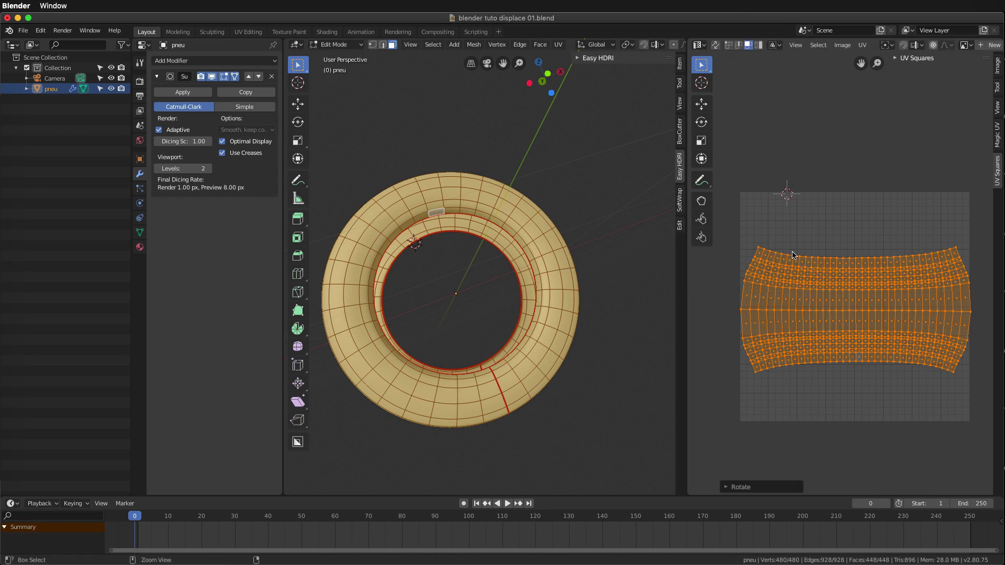
# Step: Recentre the UV view, place the 2D cursor, and expand the UV Squares panel
pyautogui.moveTo(841, 244); pyautogui.dragTo(829, 239, button='middle')
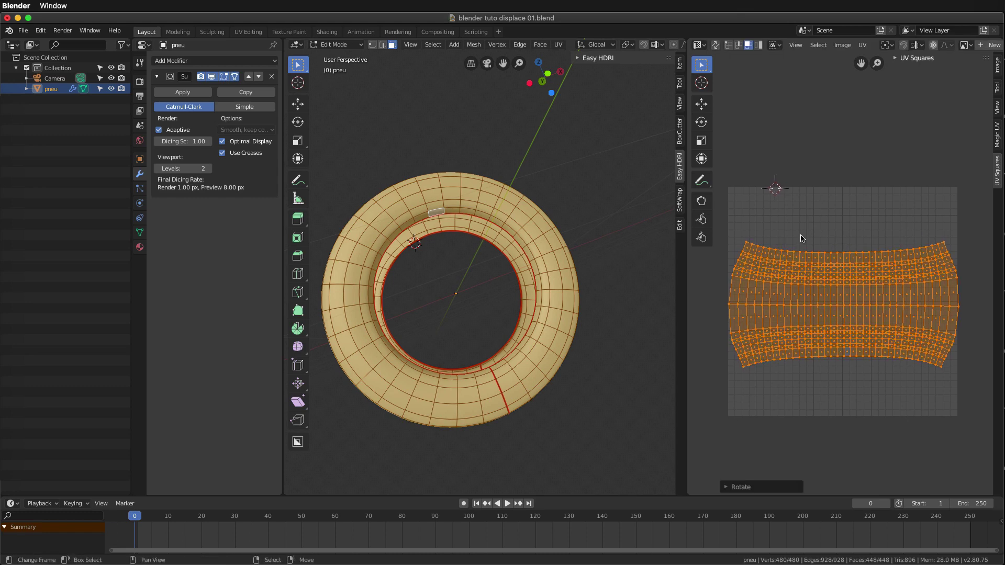
pyautogui.moveTo(805, 317); pyautogui.dragTo(819, 324, button='middle')
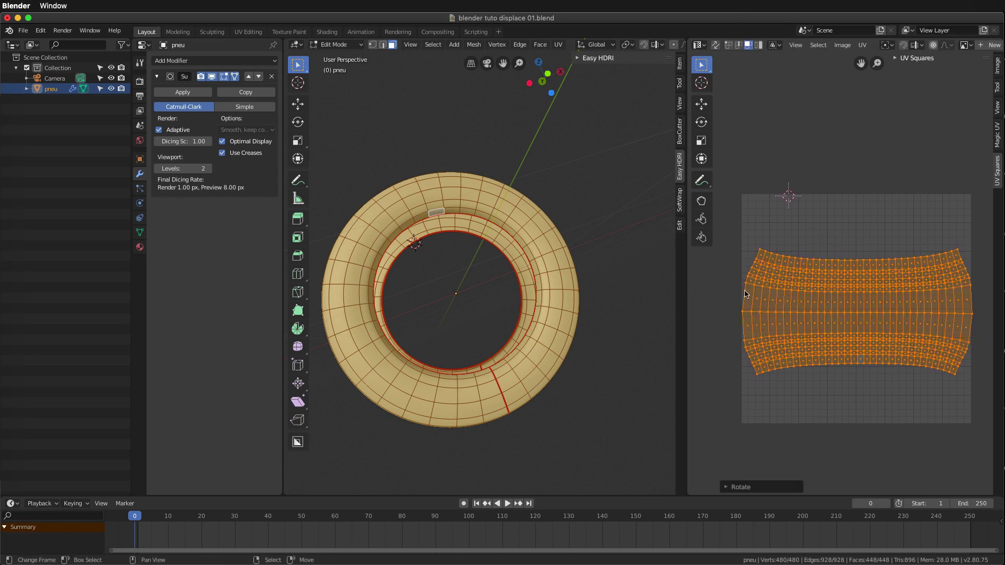
pyautogui.keyDown('shift'); pyautogui.rightClick(826, 179); pyautogui.keyUp('shift')
pyautogui.keyDown('ctrl'); pyautogui.scroll(-1, 842, 177); pyautogui.keyUp('ctrl')
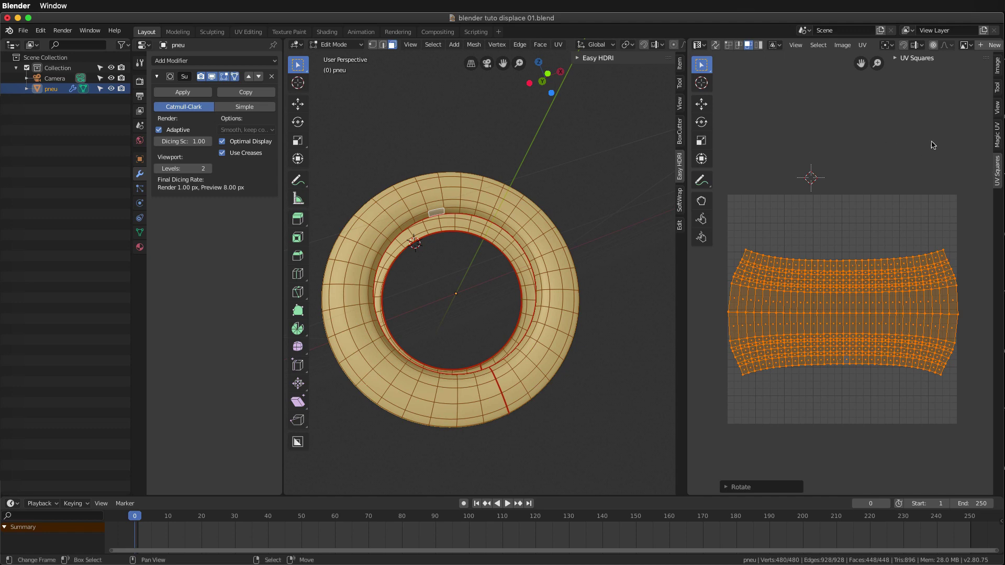
pyautogui.click(896, 59)
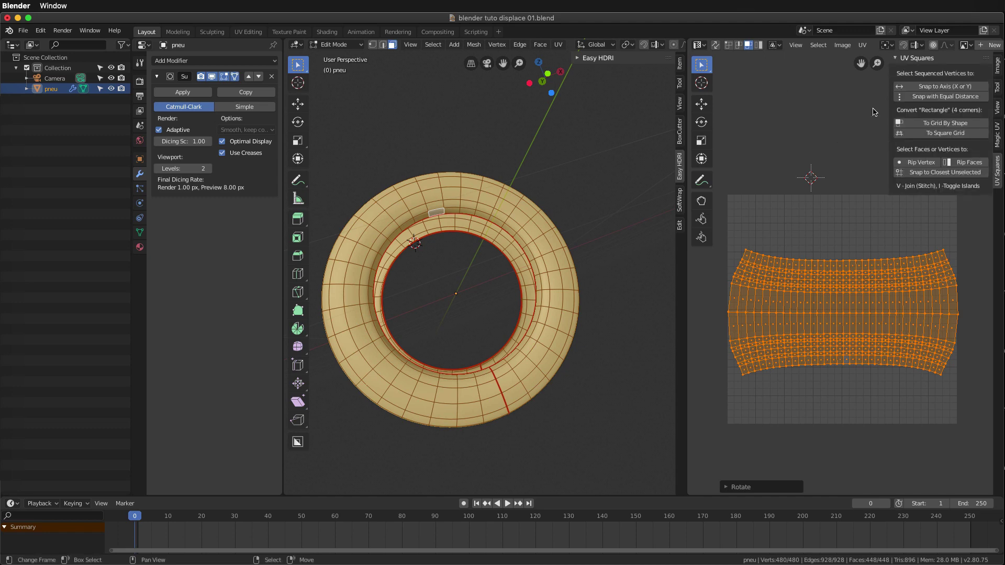
# Step: Straighten the curved island into a rectangular grid with UV Squares' To Grid By Shape
pyautogui.keyDown('shift'); pyautogui.rightClick(748, 130); pyautogui.keyUp('shift')
pyautogui.click(924, 125)
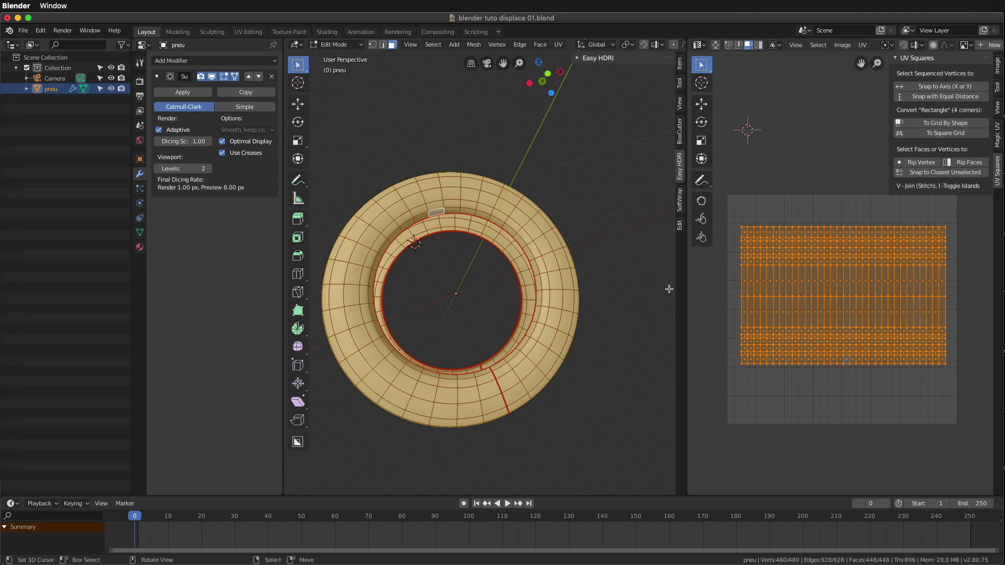
pyautogui.click(930, 134)
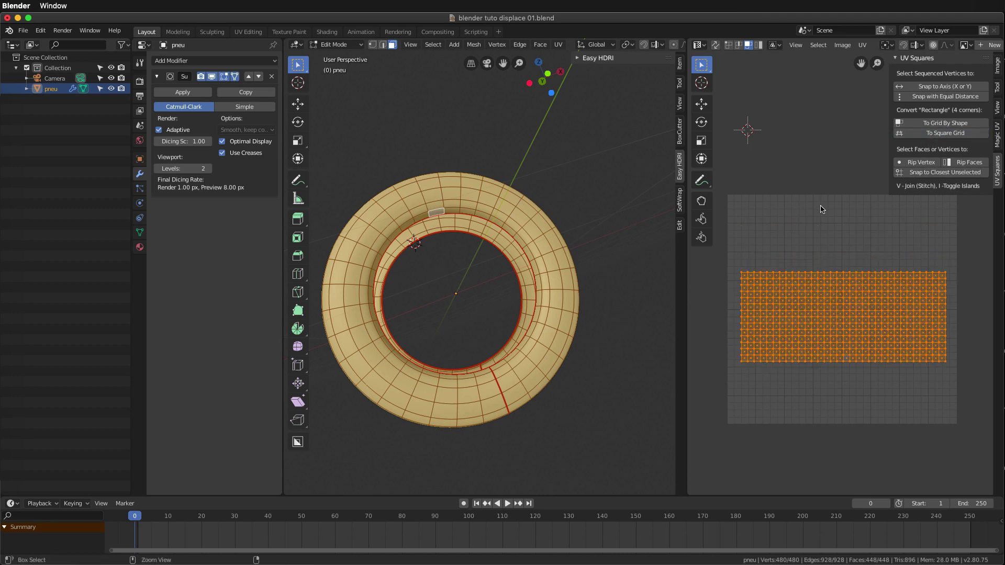
pyautogui.hotkey('ctrl', 'z')
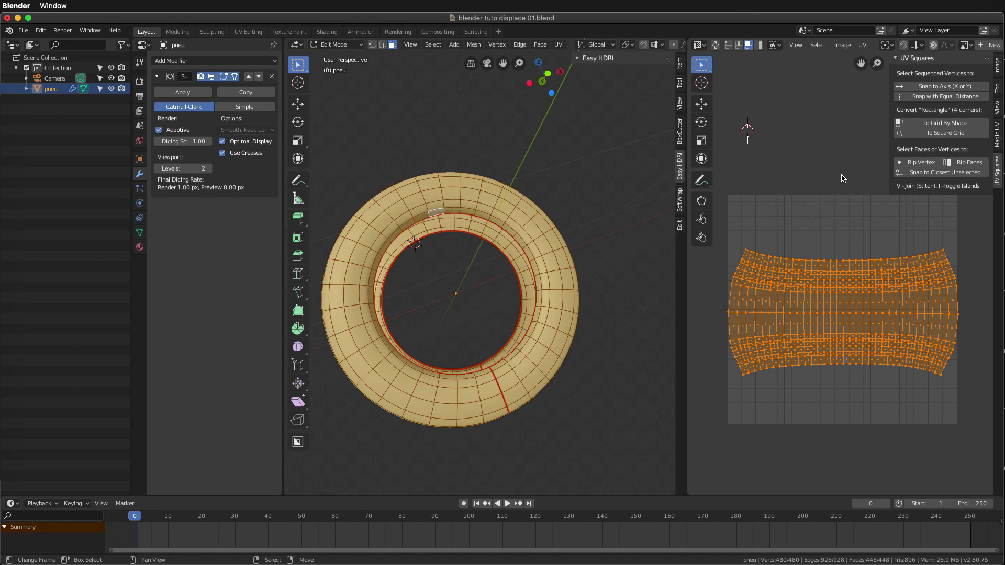
pyautogui.click(949, 125)
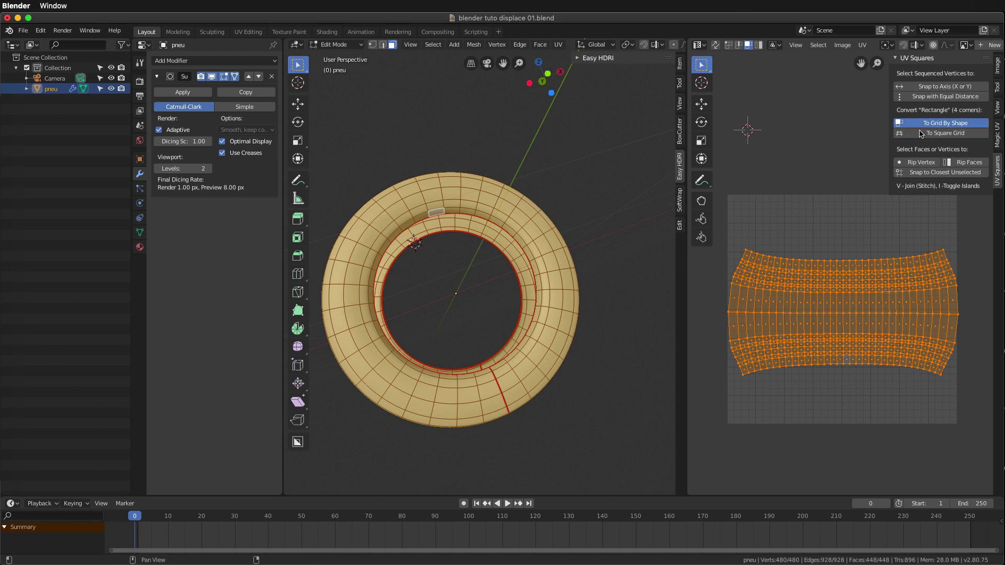
# Step: Move the island lower and enlarge it to span the UV square's width
pyautogui.scroll(-1, 862, 282)
pyautogui.scroll(-1, 864, 303)
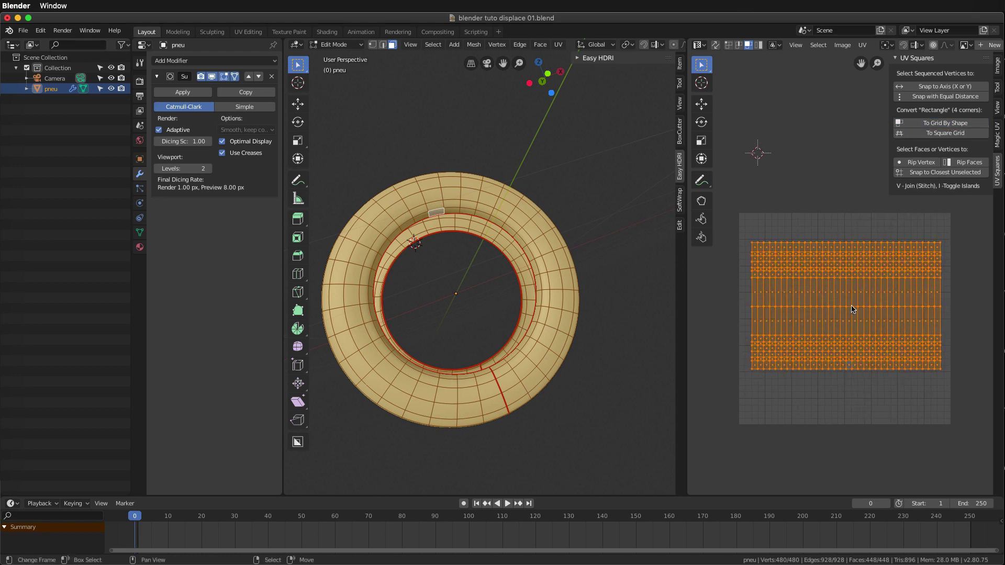
pyautogui.press('g')
pyautogui.click(851, 318)
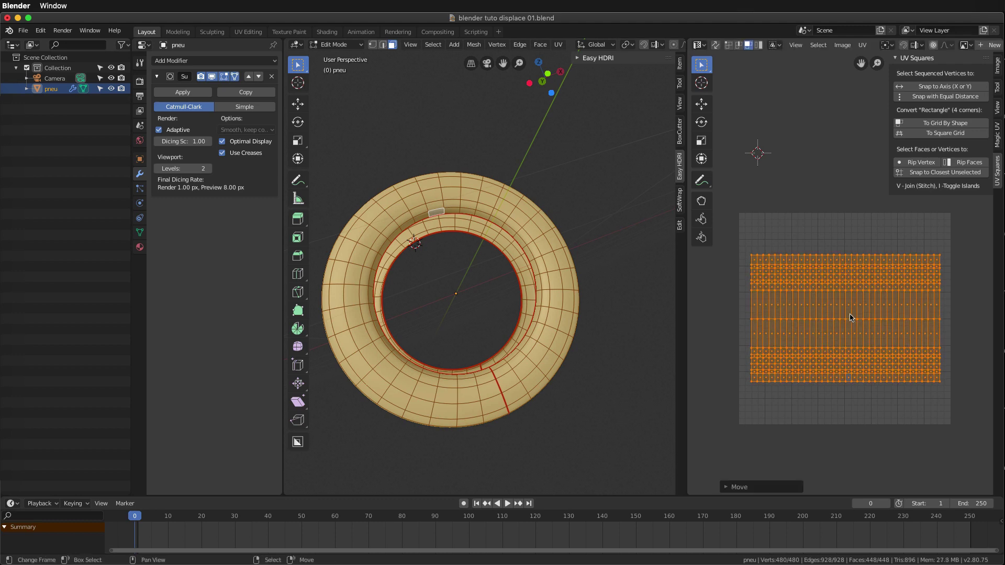
pyautogui.press('s')
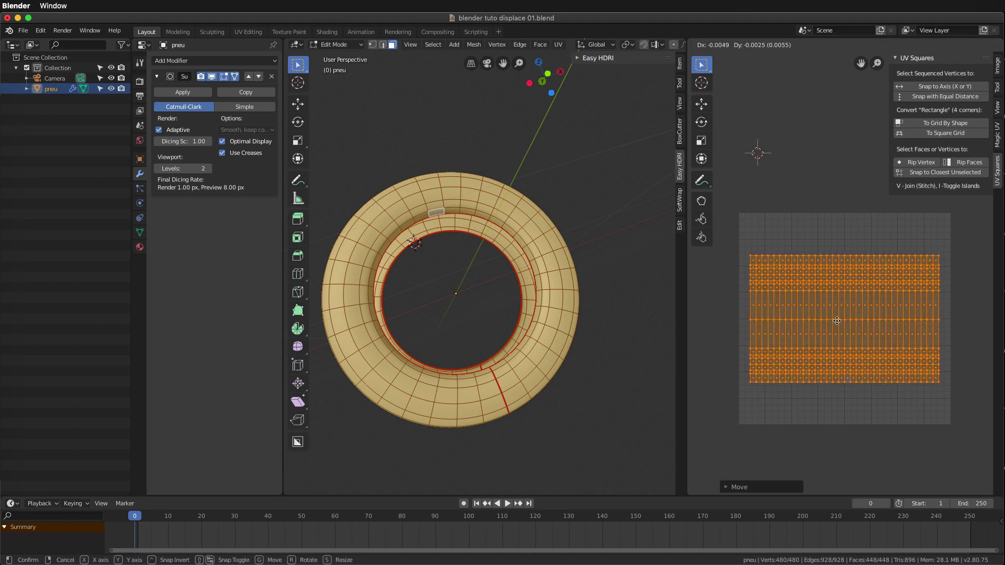
pyautogui.click(839, 322)
pyautogui.press('s')
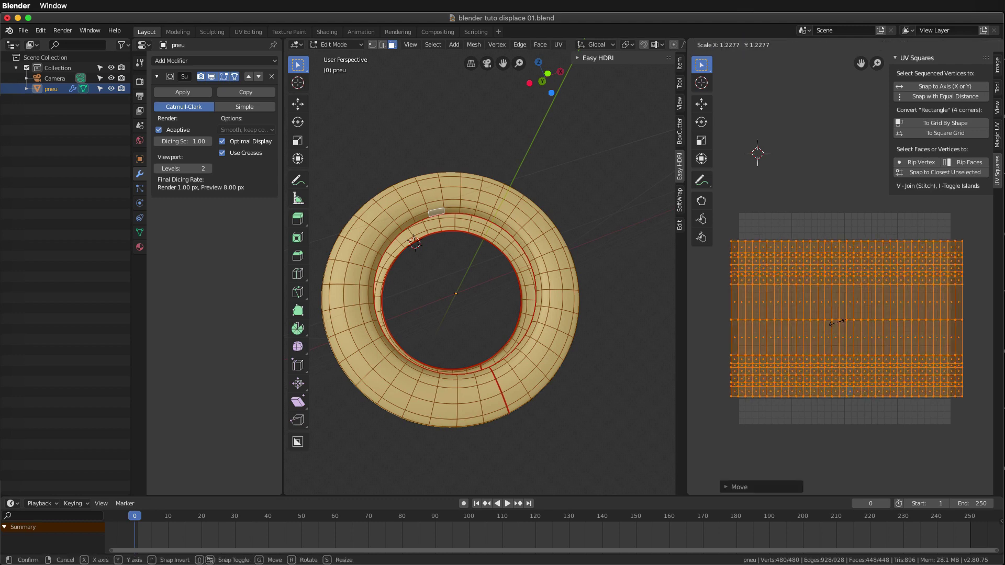
pyautogui.click(837, 323)
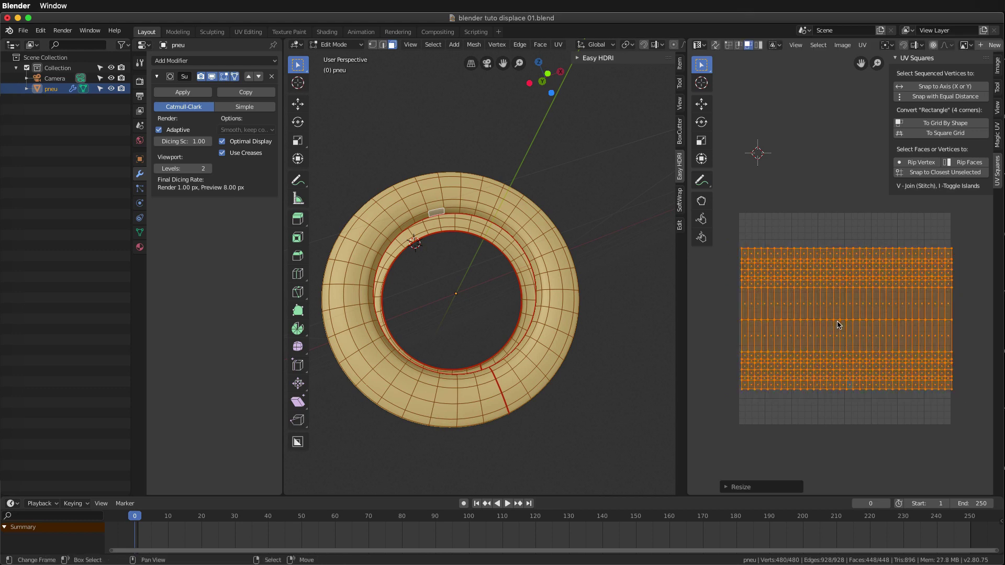
# Step: Align the island with the UV square edges, save the blend file, and collapse UV Squares
pyautogui.press('g')
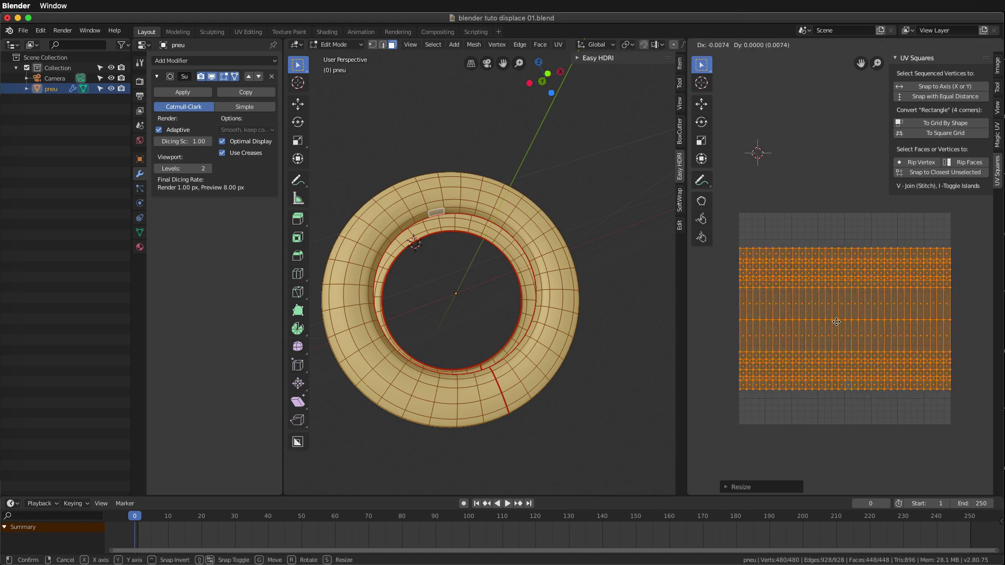
pyautogui.click(836, 322)
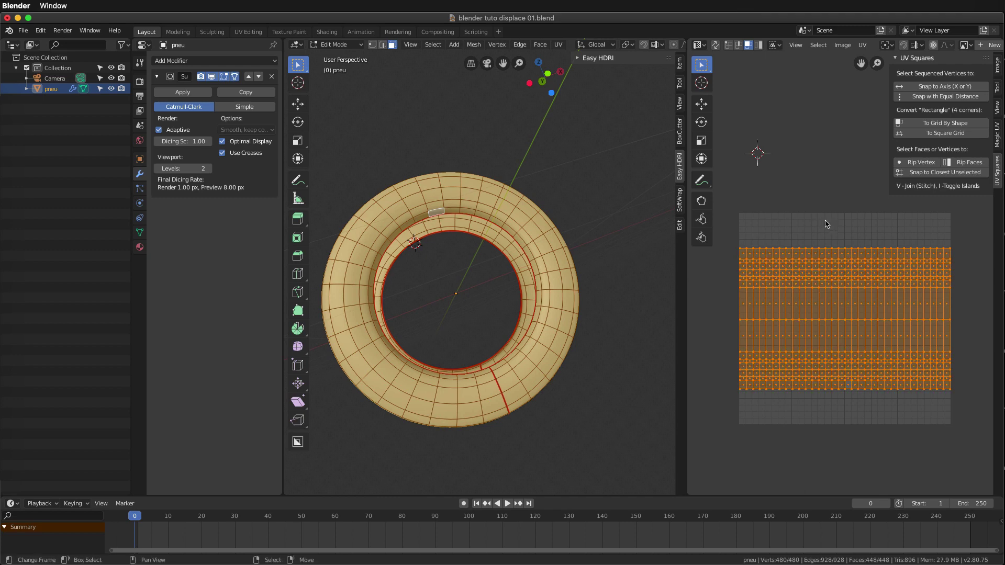
pyautogui.hotkey('ctrl', 's')
pyautogui.click(896, 58)
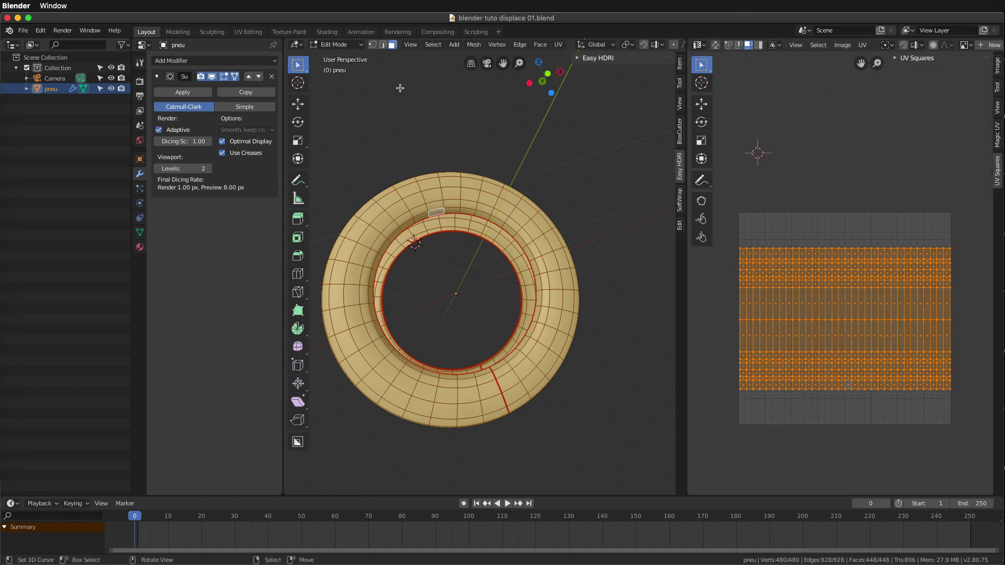
pyautogui.click(42, 31)
pyautogui.click(89, 169)
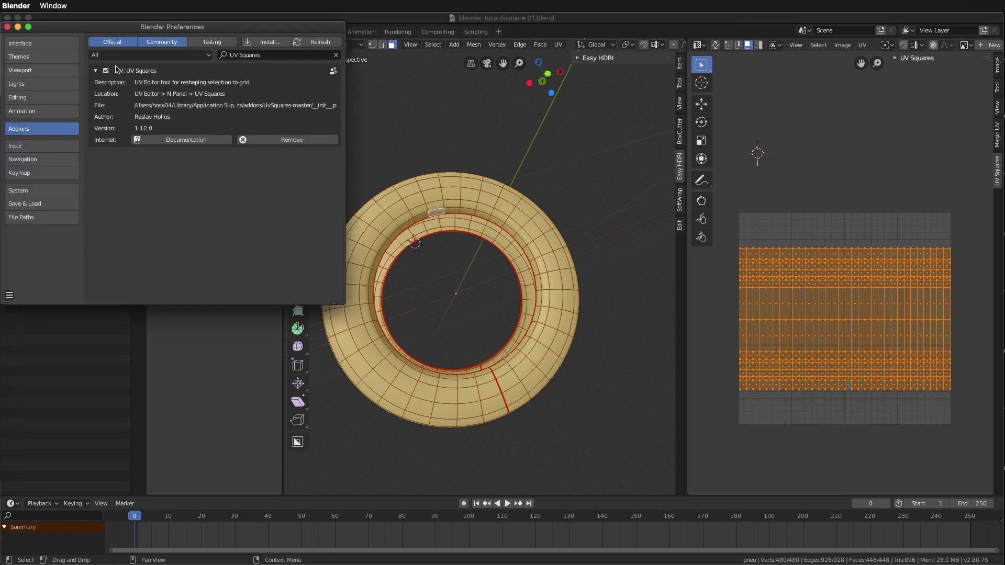
pyautogui.click(335, 55)
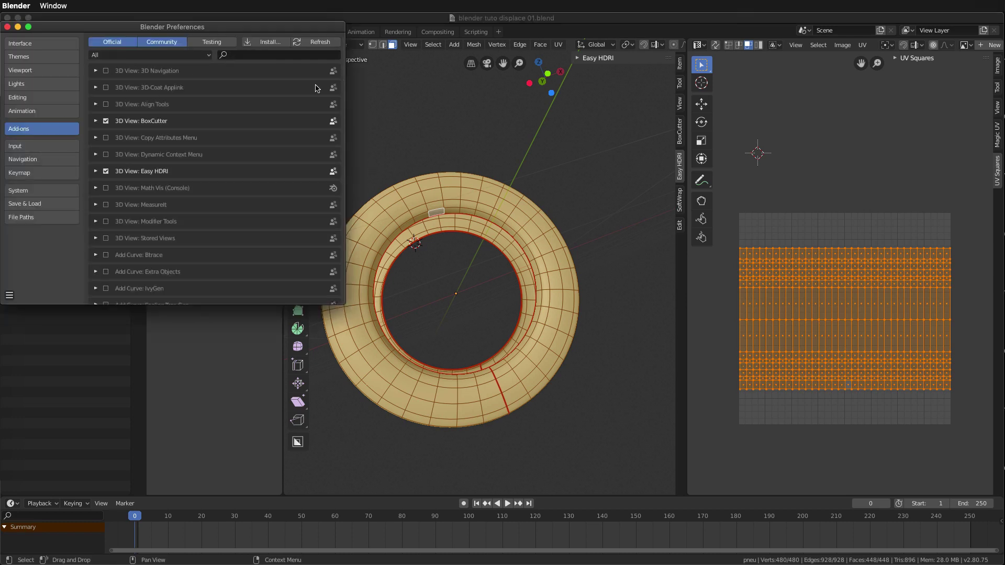
pyautogui.scroll(-5, 344, 79)
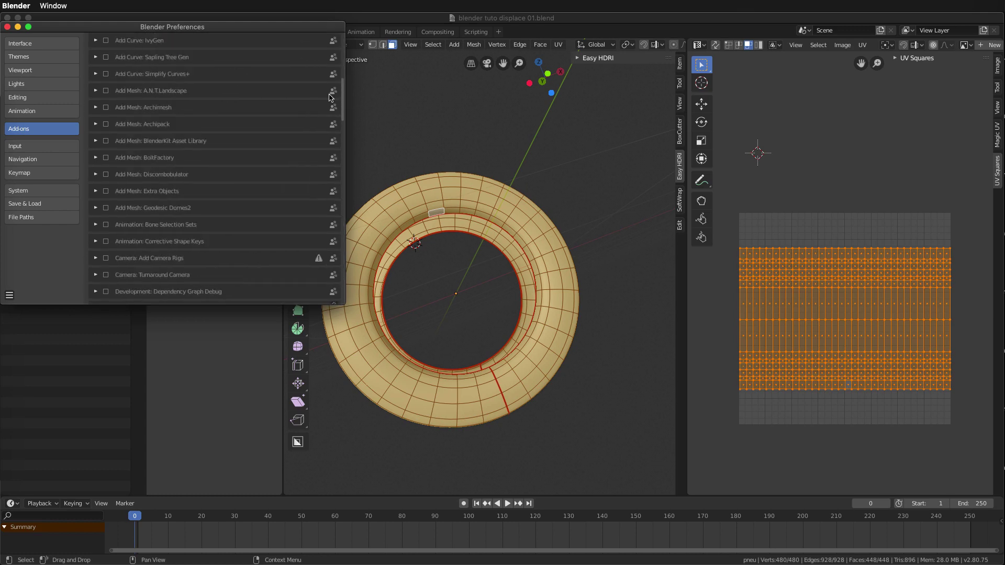
pyautogui.scroll(5, 344, 79)
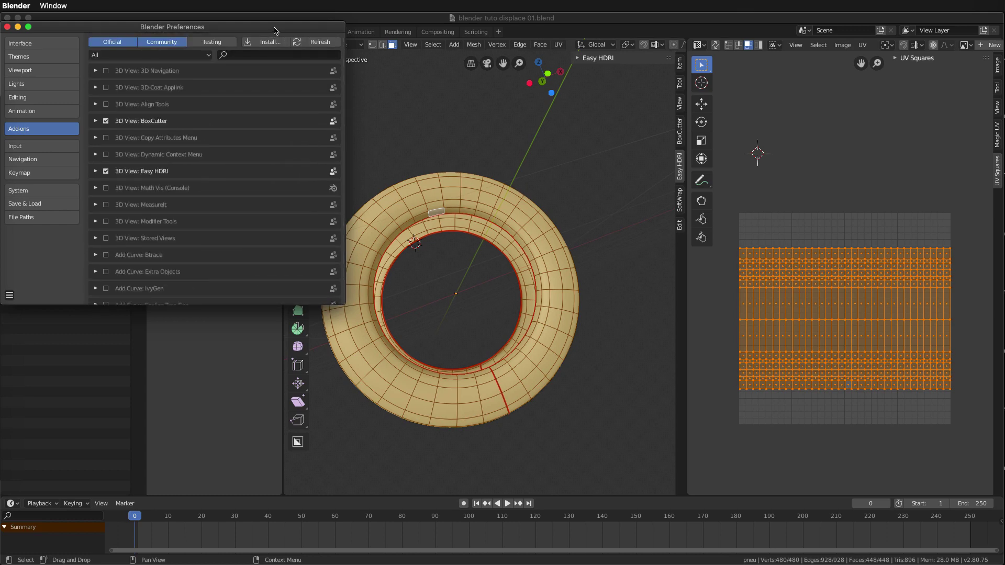
pyautogui.moveTo(275, 27); pyautogui.dragTo(351, 54)
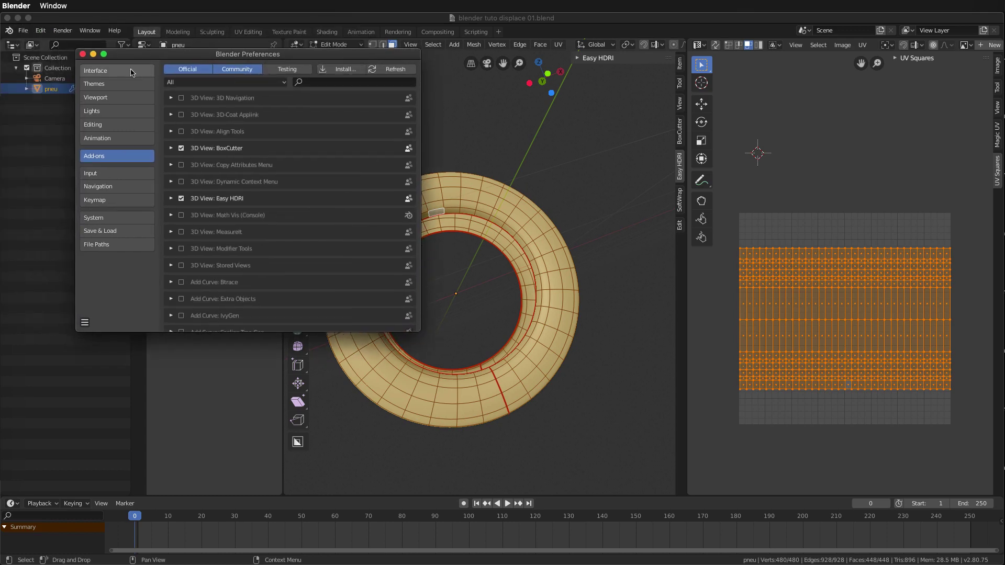
pyautogui.click(83, 55)
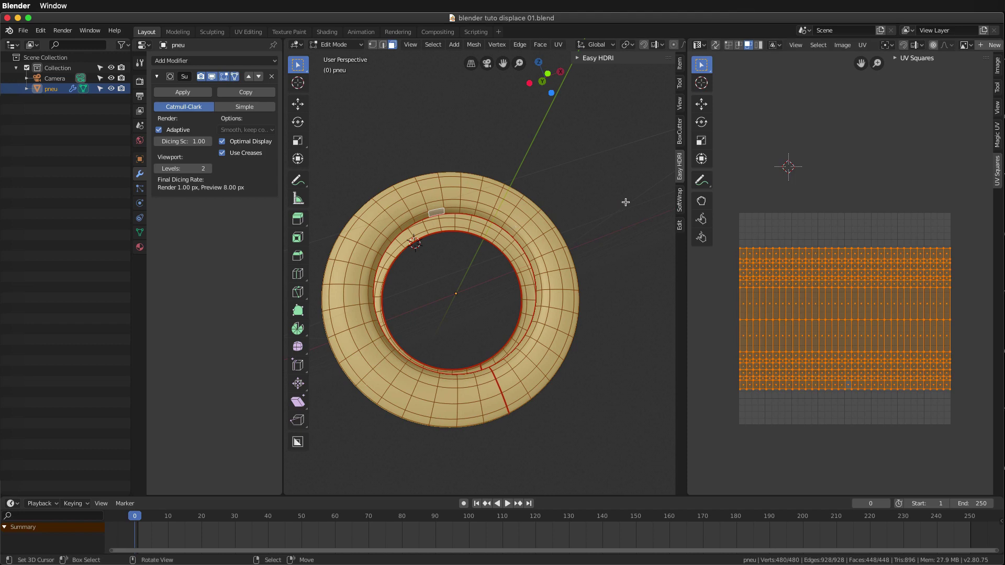
# Step: Toggle the tire through edit mode with UV sync, select a tread face, and return to object mode
pyautogui.press('Tab')
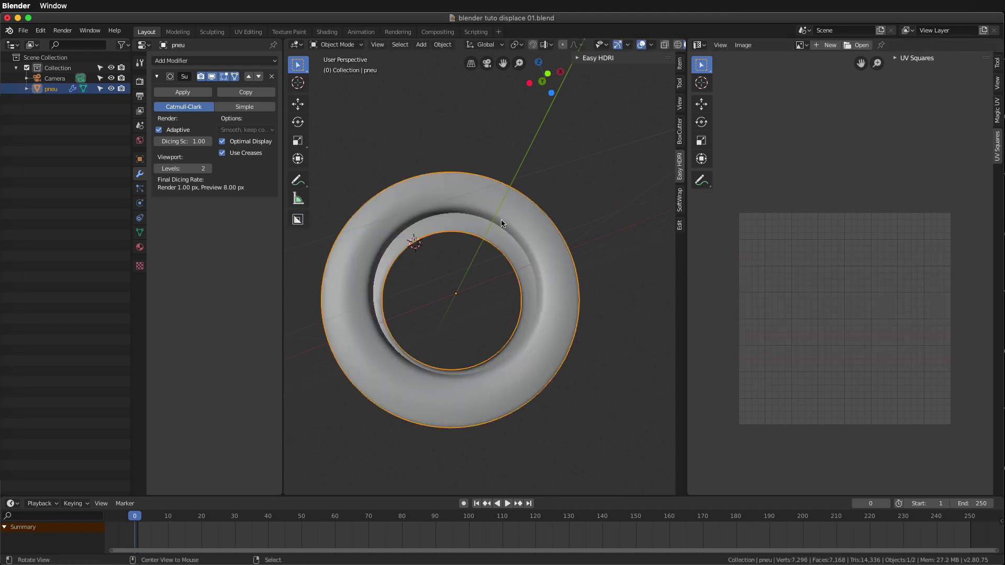
pyautogui.moveTo(546, 215); pyautogui.dragTo(508, 279, button='middle')
pyautogui.press('Tab')
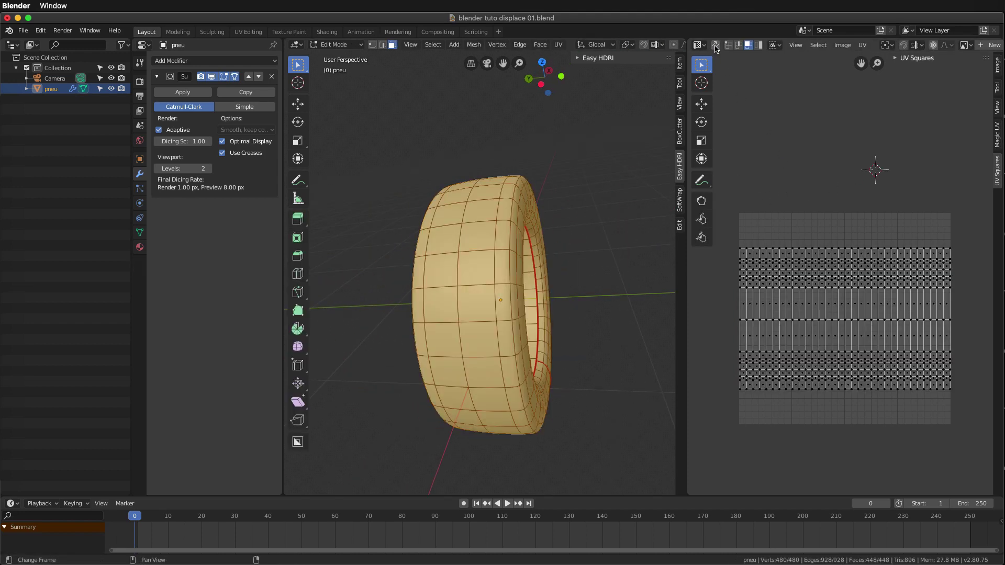
pyautogui.click(715, 44)
pyautogui.click(480, 238)
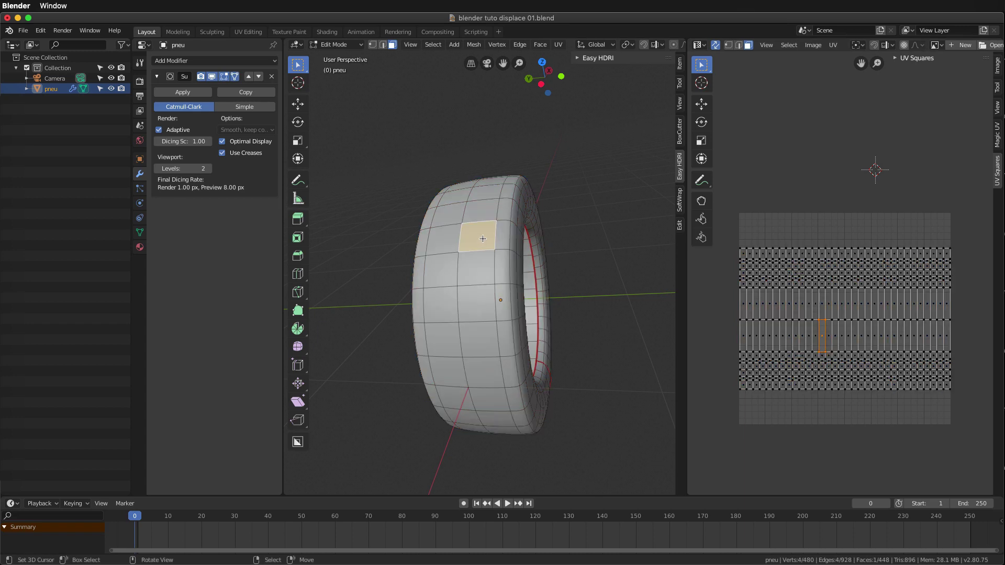
pyautogui.press('Tab')
pyautogui.moveTo(576, 213)
pyautogui.mouseDown(button='middle')
pyautogui.moveTo(532, 265)
pyautogui.moveTo(494, 231)
pyautogui.moveTo(499, 300)
pyautogui.moveTo(486, 296)
pyautogui.mouseUp(button='middle')
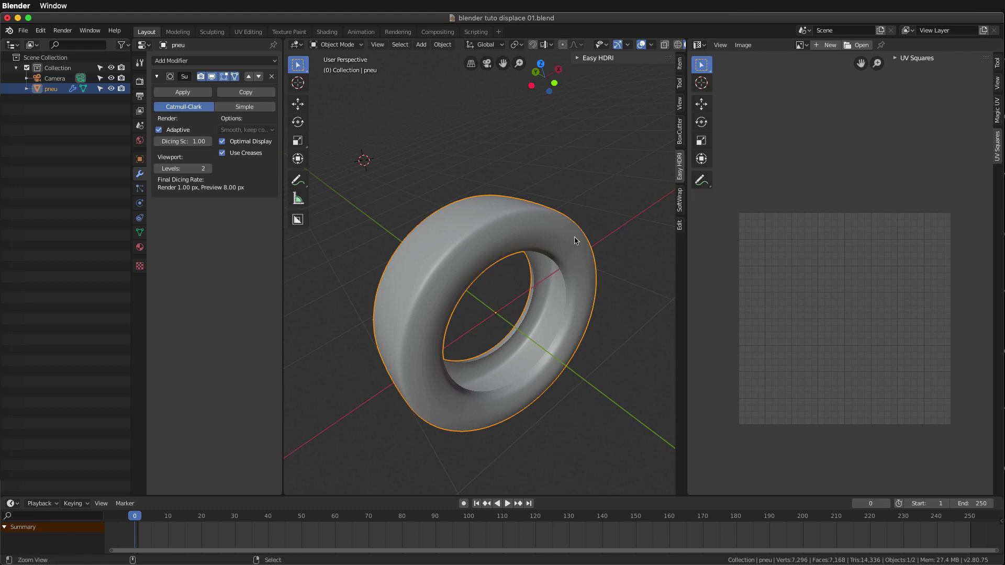
pyautogui.moveTo(579, 240)
pyautogui.mouseDown(button='middle')
pyautogui.moveTo(542, 259)
pyautogui.moveTo(538, 279)
pyautogui.mouseUp(button='middle')
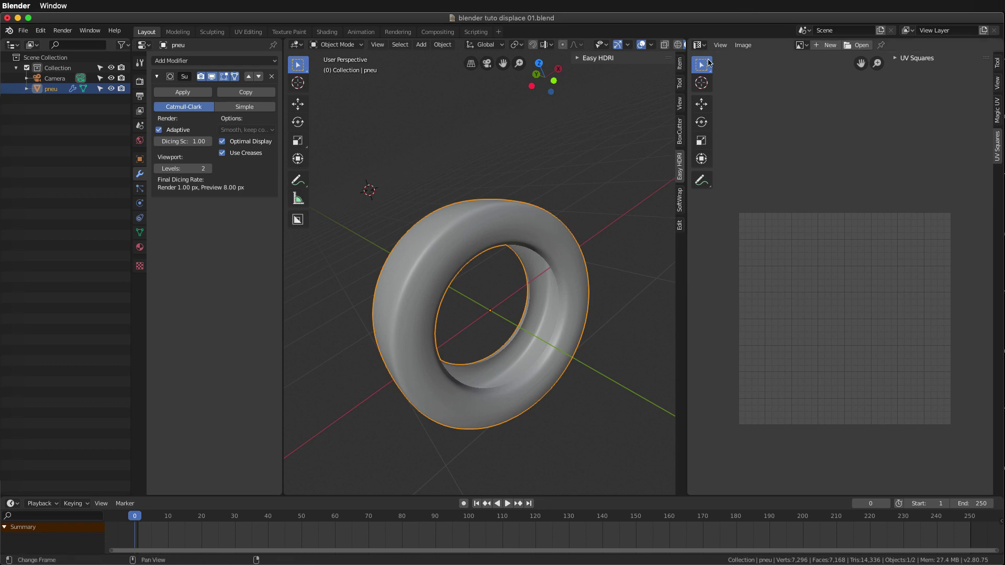
# Step: Turn the right panel into a Shader Editor showing the material nodes, then switch to Photoshop
pyautogui.click(699, 45)
pyautogui.click(402, 120)
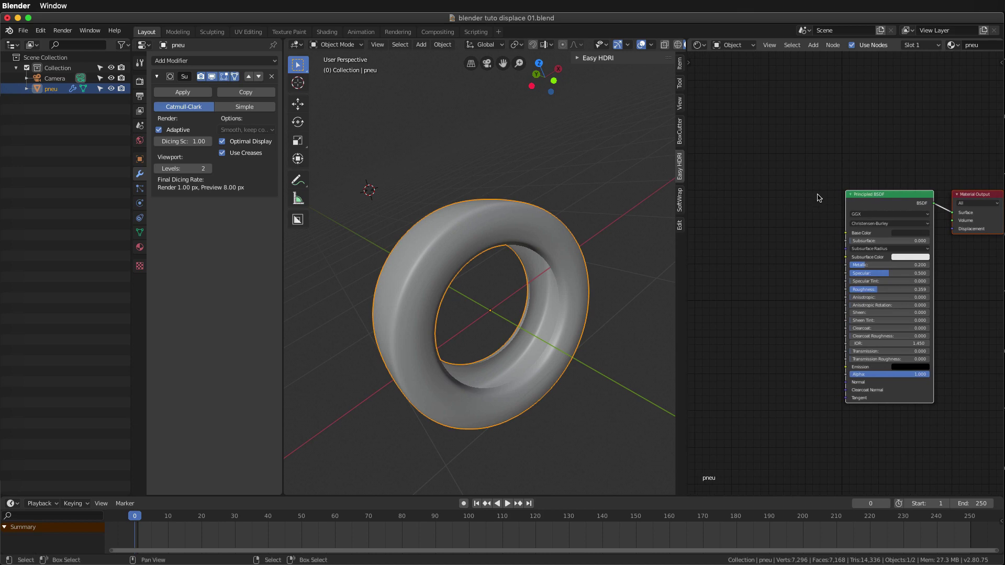
pyautogui.moveTo(823, 203); pyautogui.dragTo(855, 205, button='middle')
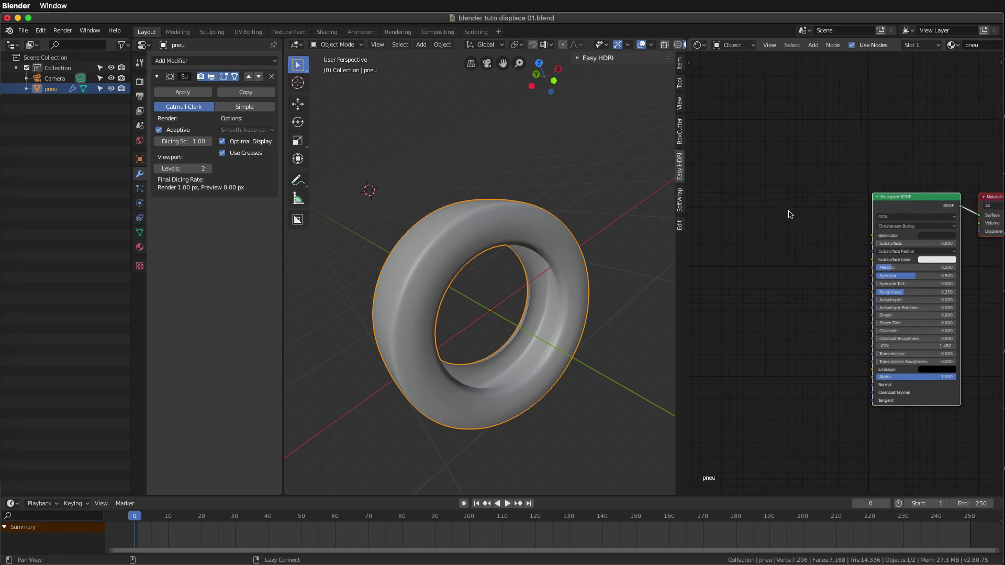
pyautogui.click(2, 172)
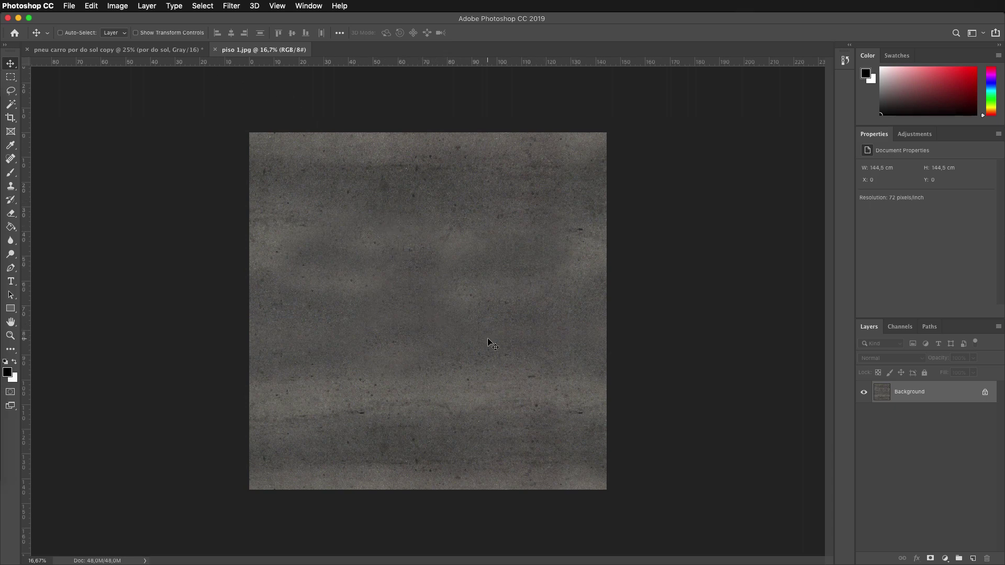
# Step: Darken the concrete texture in Levels by moving the black input slider right
pyautogui.hotkey('ctrl', 'z')
pyautogui.hotkey('ctrl', 'l')
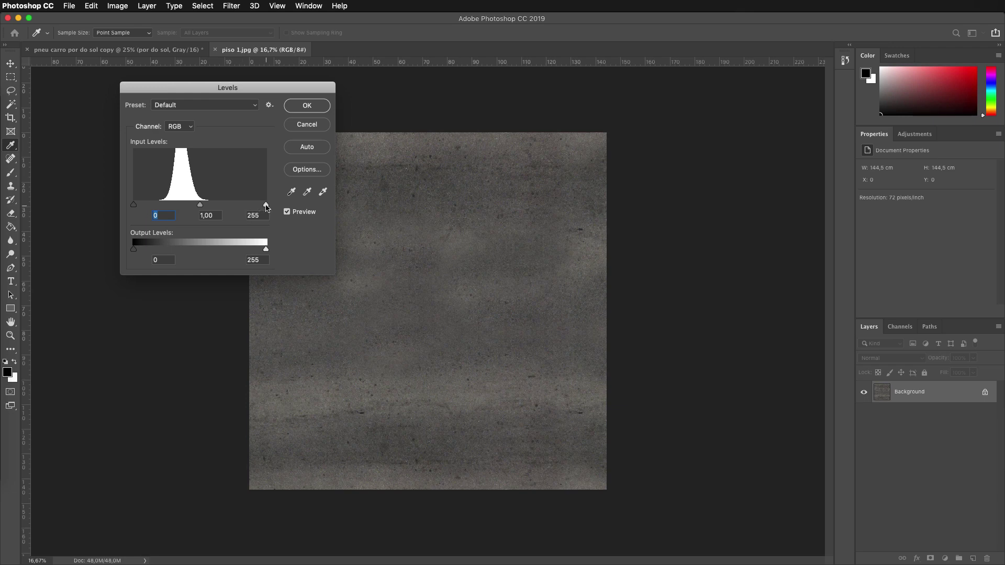
pyautogui.moveTo(265, 205); pyautogui.dragTo(252, 205)
pyautogui.moveTo(249, 87); pyautogui.dragTo(680, 133)
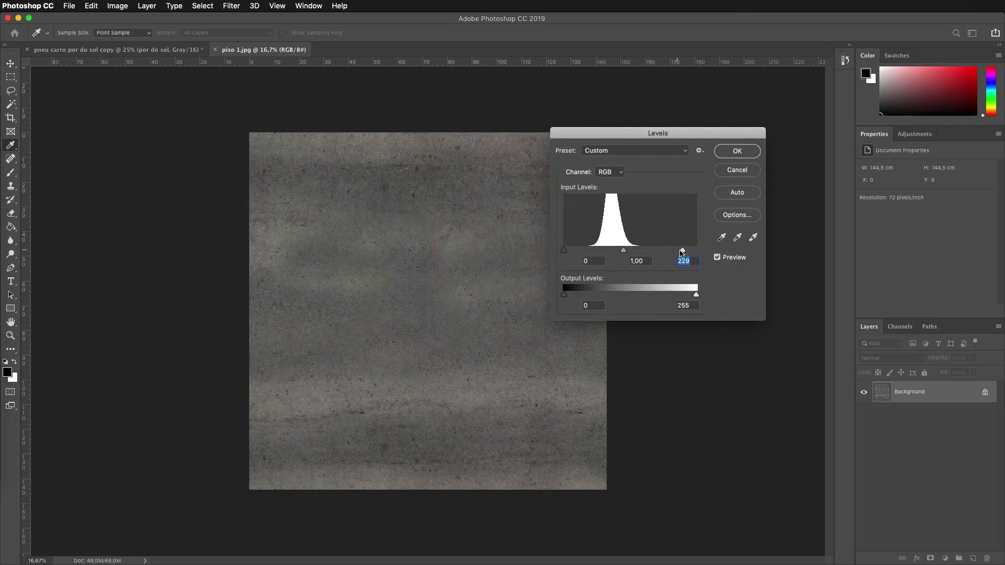
pyautogui.moveTo(682, 251); pyautogui.dragTo(698, 252)
pyautogui.moveTo(565, 252); pyautogui.dragTo(582, 254)
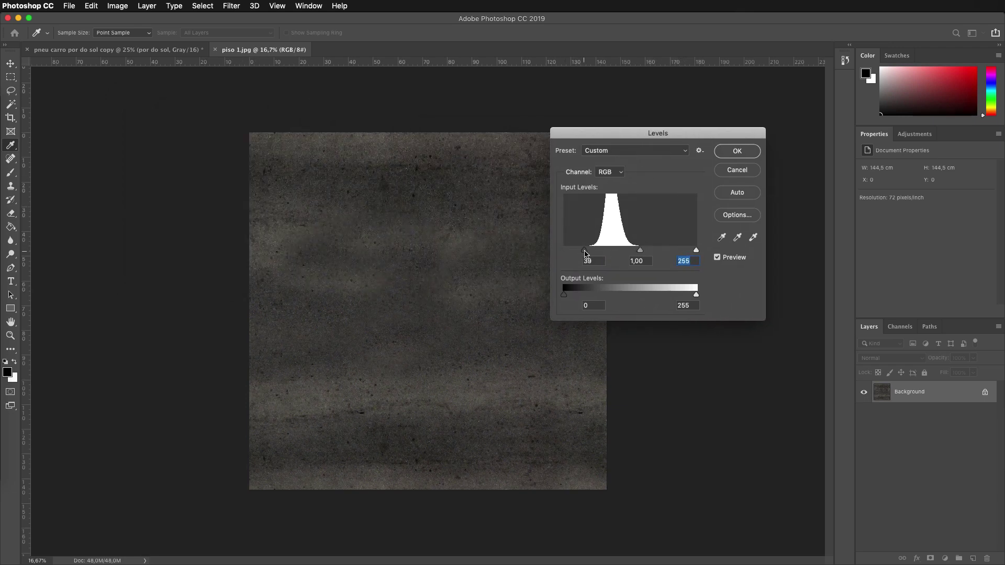
pyautogui.press('Return')
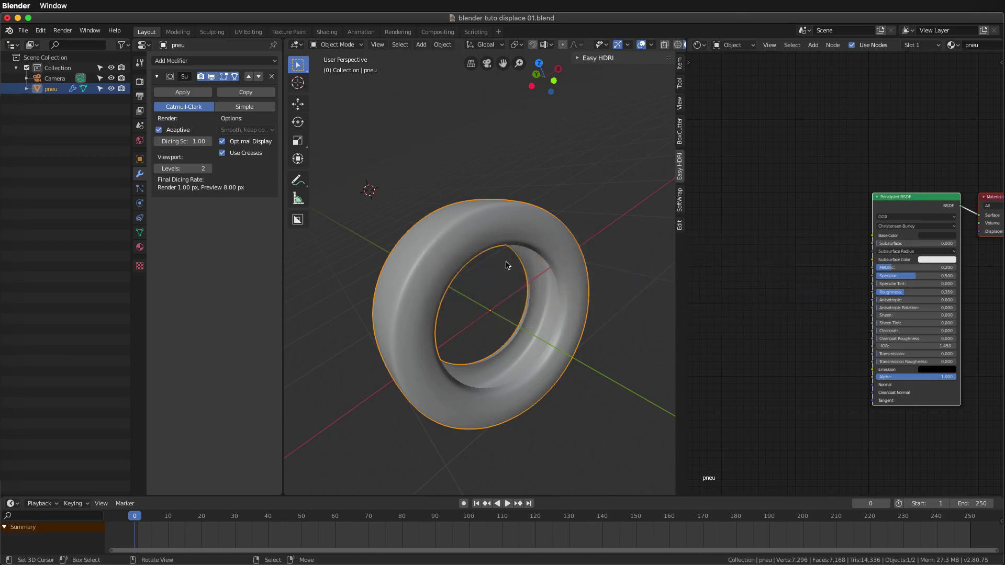
# Step: Keep the texture as pneu borracha diff.jpg and bring up the Finder window
pyautogui.press('ctrl')
pyautogui.press('super+Tab')
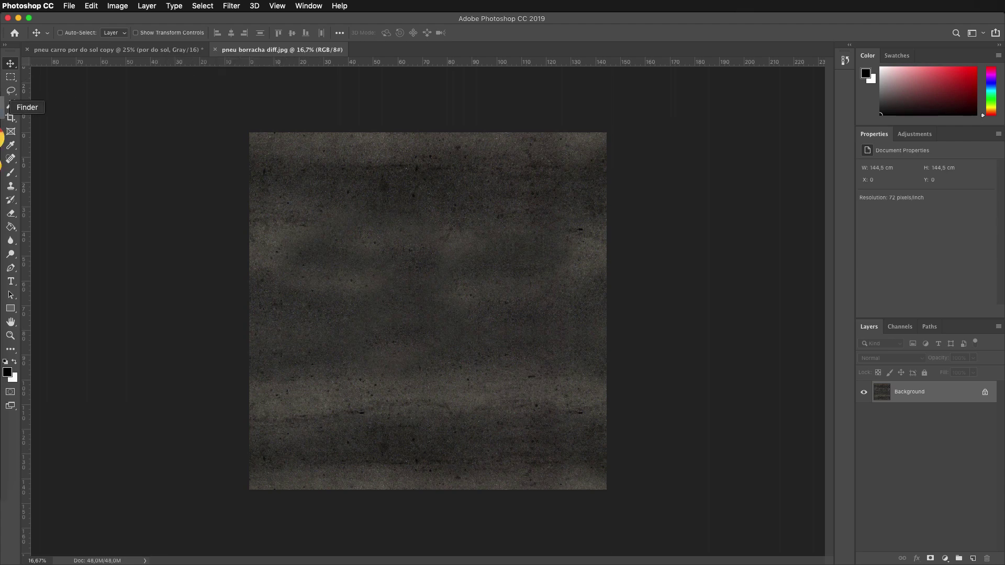
pyautogui.press('super+Tab')
# Step: Navigate Finder to Blender tuto displace > P3D > Textures
pyautogui.moveTo(377, 112); pyautogui.dragTo(363, 113)
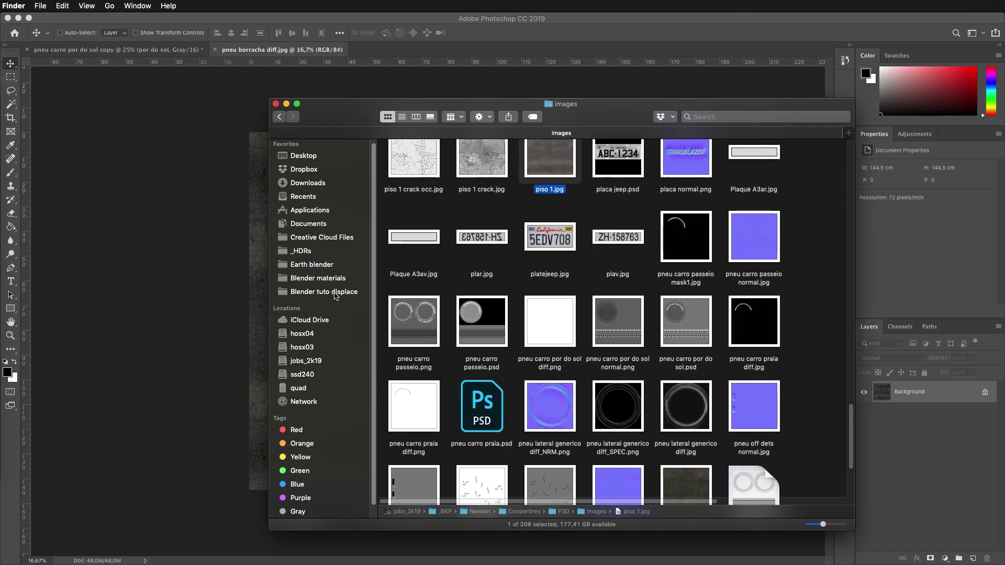
pyautogui.click(335, 295)
pyautogui.doubleClick(627, 167)
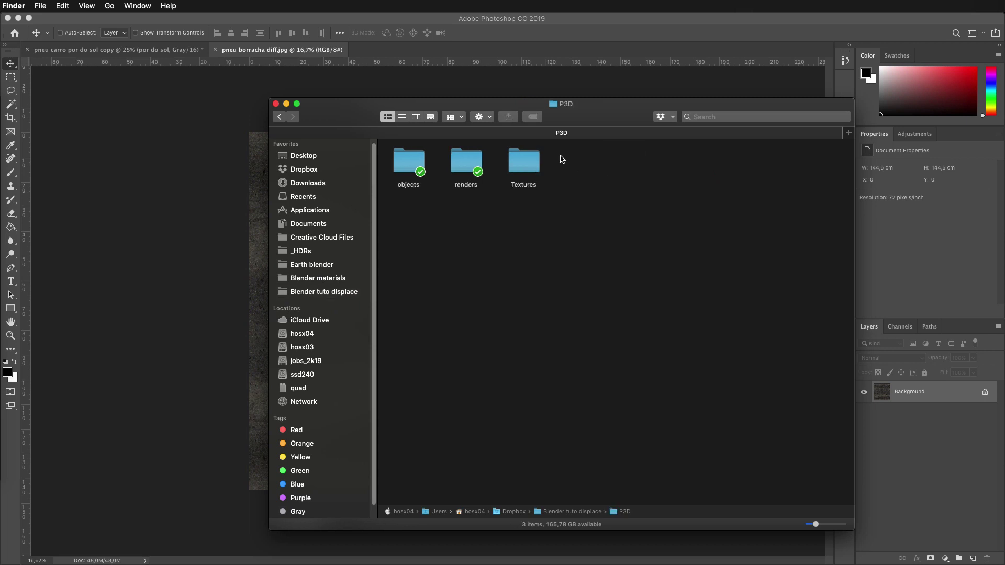
pyautogui.moveTo(561, 119); pyautogui.dragTo(440, 123)
pyautogui.doubleClick(400, 166)
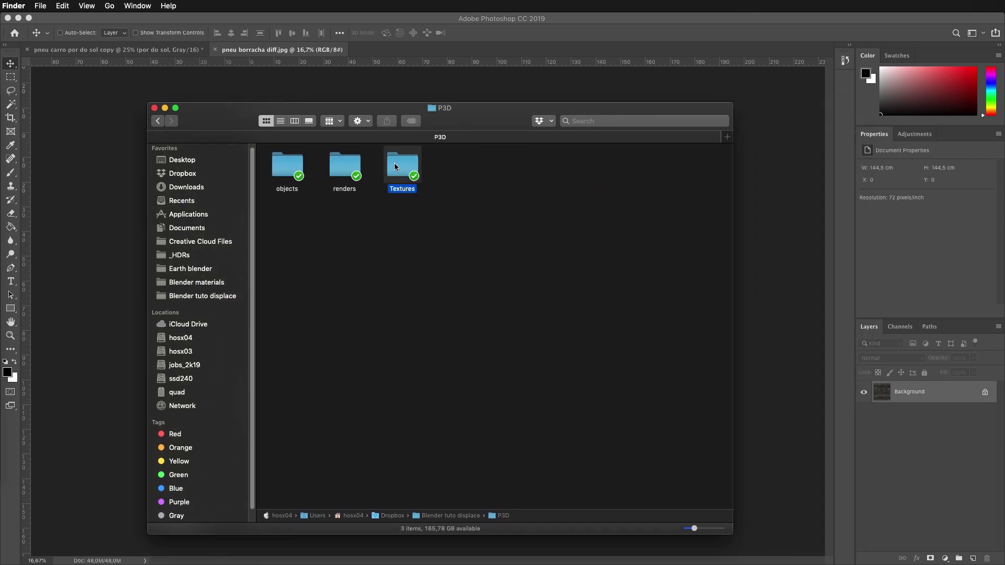
# Step: Select and preview pneu borracha diff.jpg, then drag it over to Blender
pyautogui.moveTo(363, 178); pyautogui.dragTo(301, 166)
pyautogui.press('space')
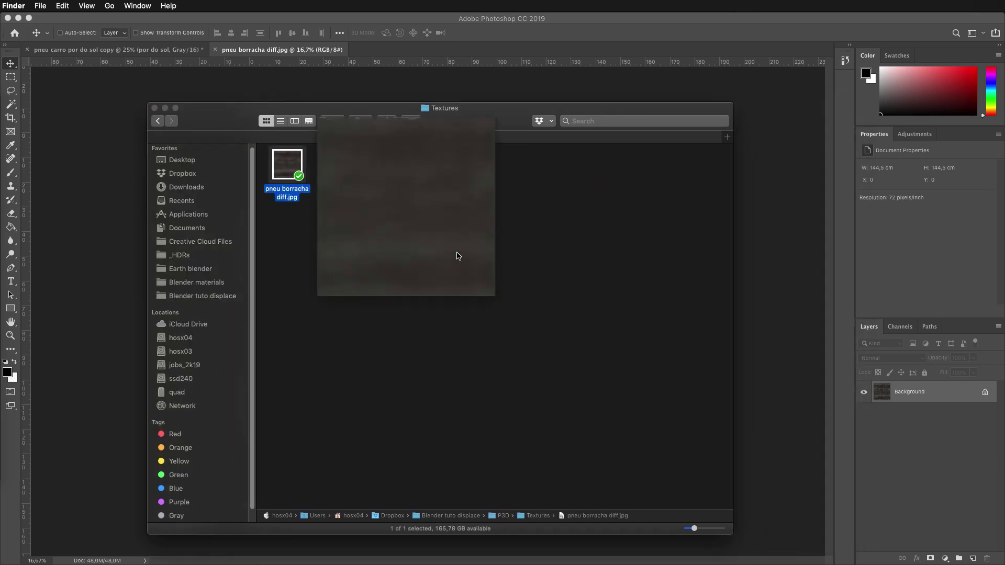
pyautogui.press('space')
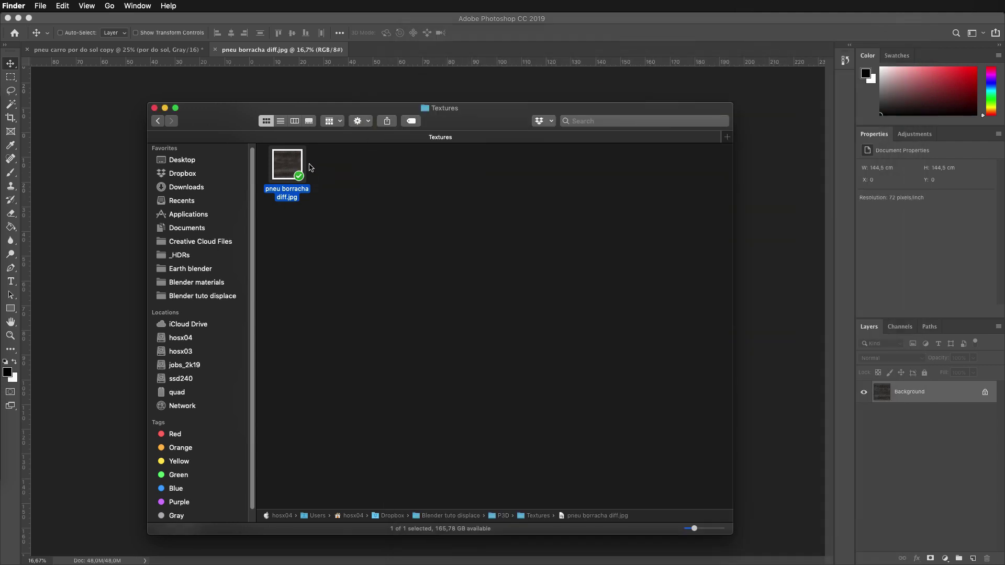
pyautogui.moveTo(291, 166); pyautogui.dragTo(440, 230)
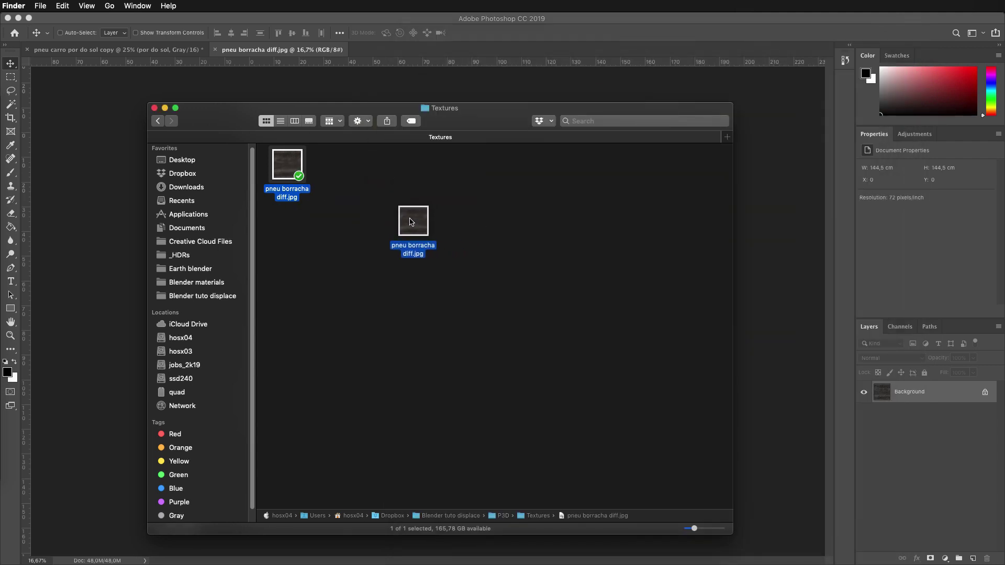
pyautogui.press('super+Tab')
pyautogui.press('super+Tab')
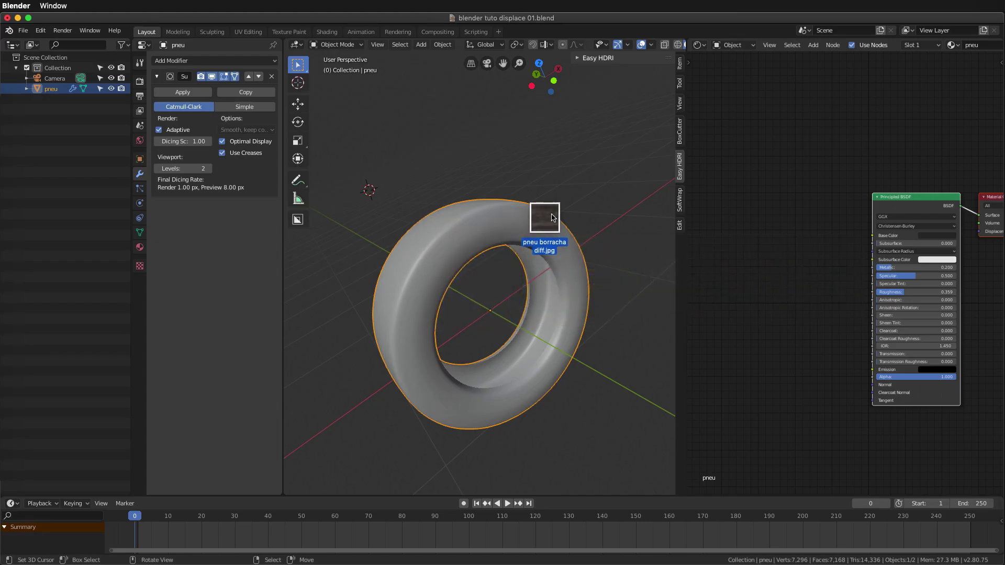
# Step: Drop pneu borracha diff.jpg into the Shader Editor as an Image Texture beside the Principled BSDF
pyautogui.moveTo(440, 230)
pyautogui.mouseDown()
pyautogui.moveTo(774, 162)
pyautogui.moveTo(809, 211)
pyautogui.mouseUp()
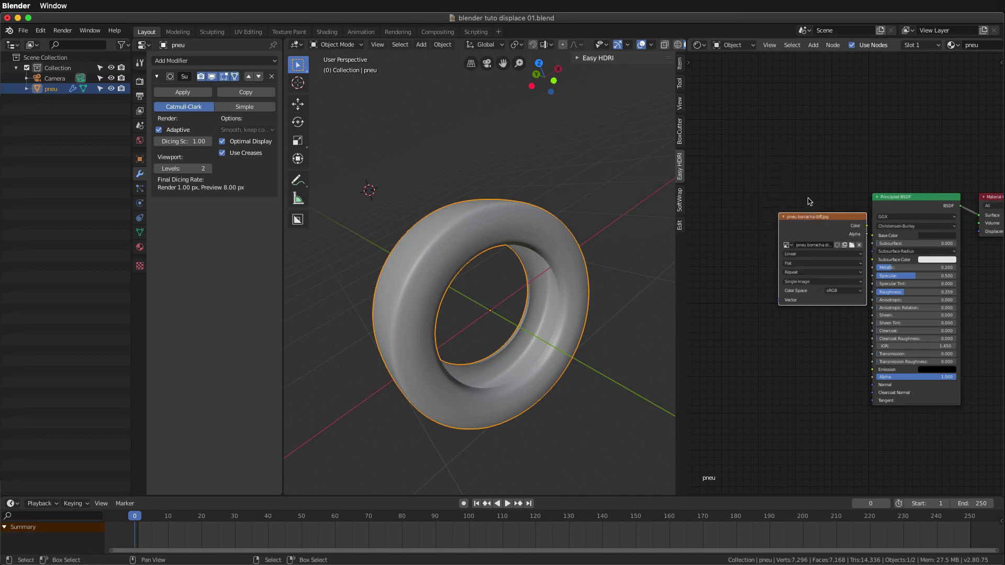
pyautogui.moveTo(809, 201); pyautogui.dragTo(792, 185, button='middle')
pyautogui.moveTo(811, 199)
pyautogui.mouseDown()
pyautogui.moveTo(760, 187)
pyautogui.moveTo(855, 218)
pyautogui.mouseUp()
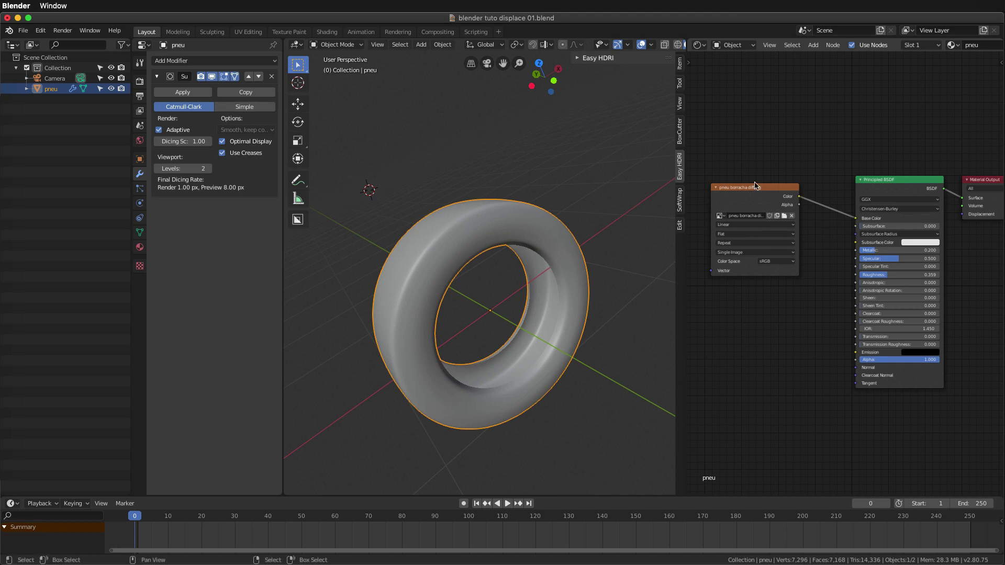
pyautogui.scroll(-1, 648, 47)
pyautogui.scroll(-1, 648, 48)
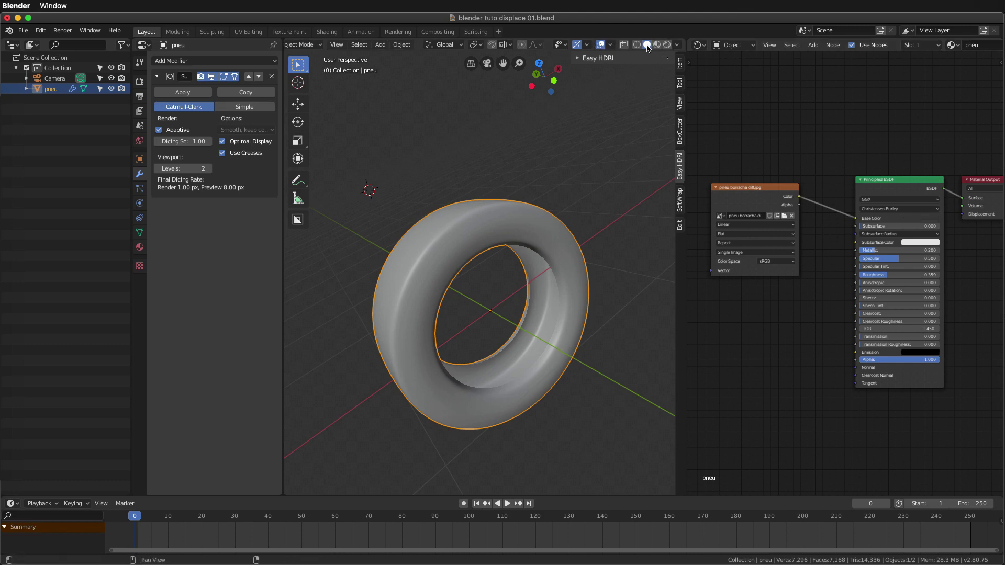
# Step: Preview the textured tire in Material Preview shading from the side and hole
pyautogui.click(658, 45)
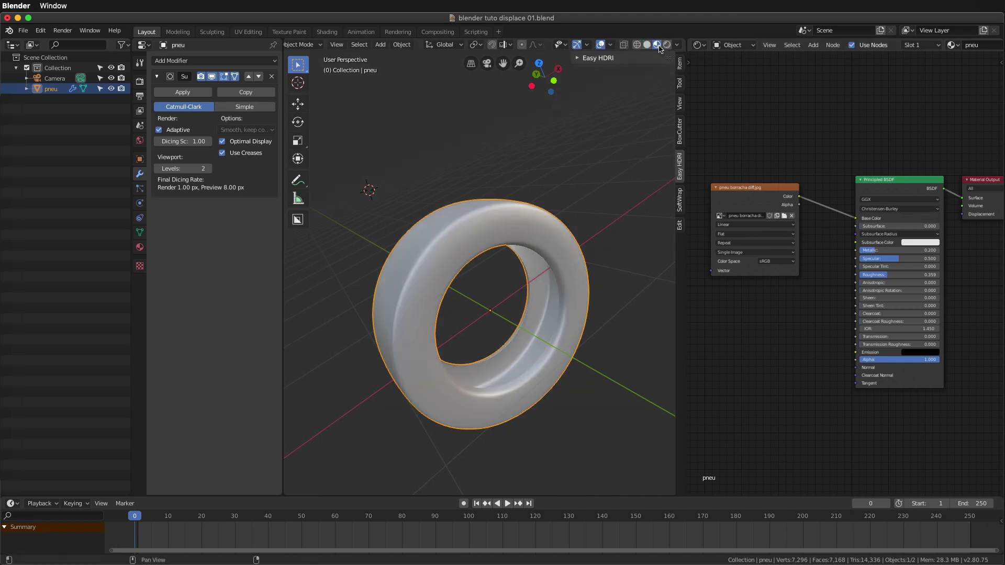
pyautogui.moveTo(457, 213)
pyautogui.mouseDown(button='middle')
pyautogui.moveTo(473, 164)
pyautogui.moveTo(523, 249)
pyautogui.moveTo(460, 254)
pyautogui.moveTo(540, 214)
pyautogui.mouseUp(button='middle')
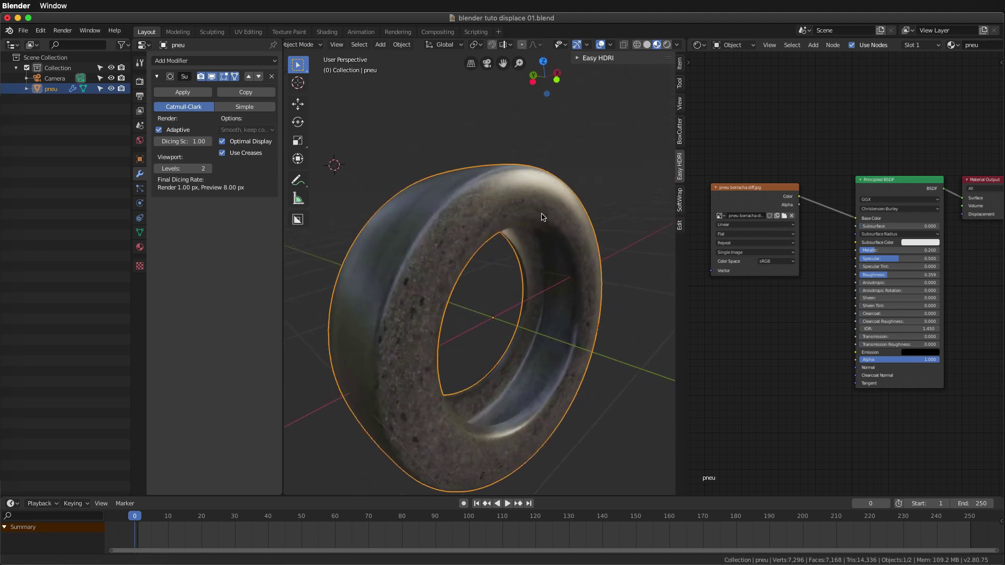
pyautogui.scroll(4, 466, 226)
pyautogui.moveTo(466, 226); pyautogui.dragTo(654, 209, button='middle')
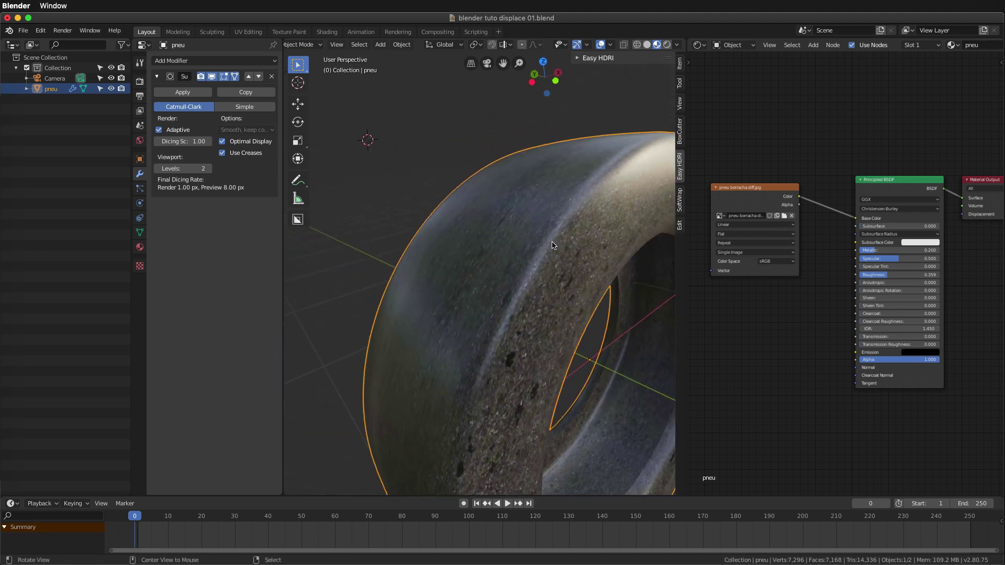
pyautogui.moveTo(749, 198); pyautogui.dragTo(779, 198)
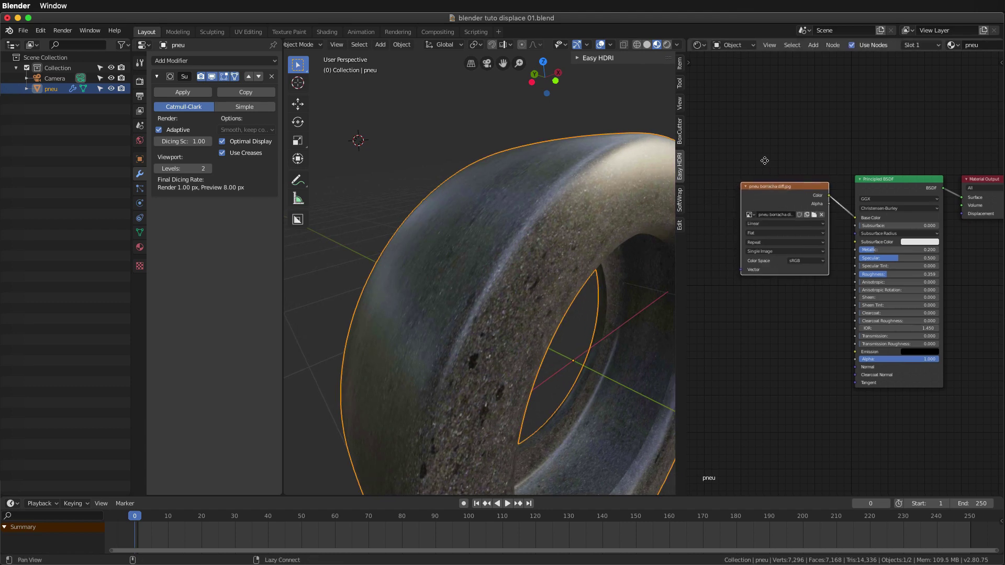
pyautogui.moveTo(773, 161); pyautogui.dragTo(854, 153, button='middle')
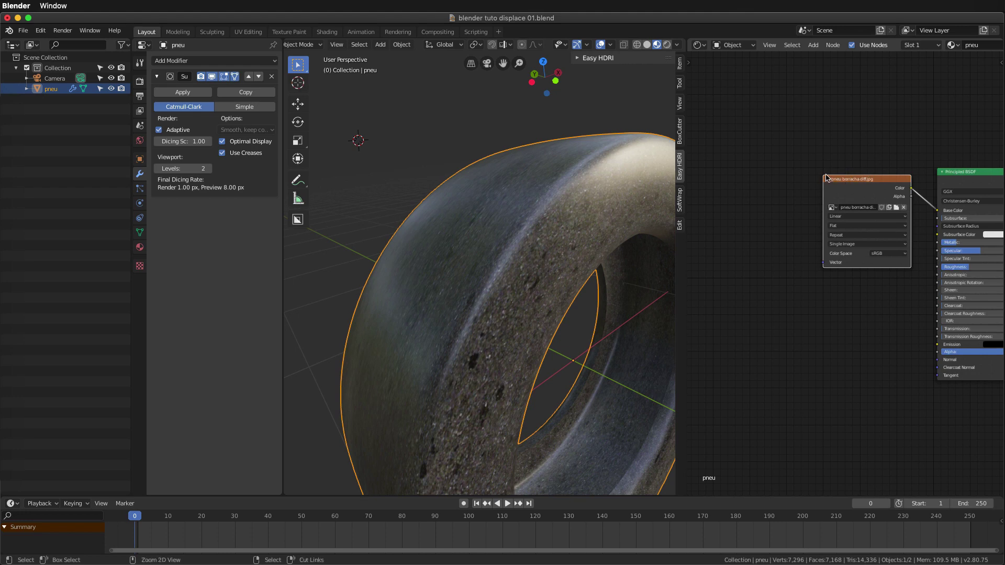
# Step: Add Texture Coordinate and Mapping nodes to the image texture with Ctrl+T and arrange them
pyautogui.hotkey('ctrl', 't')
pyautogui.scroll(-2, 794, 182)
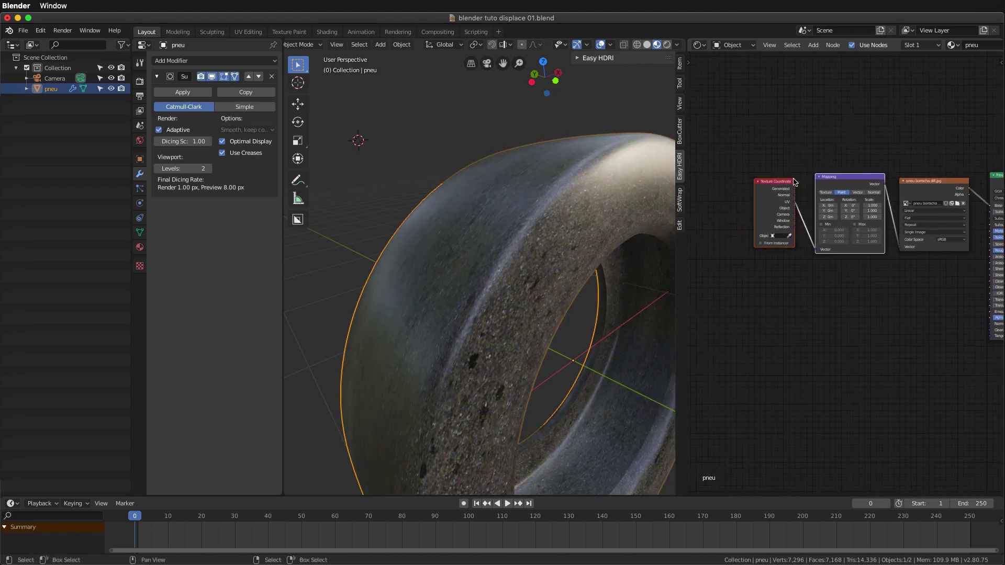
pyautogui.moveTo(833, 180); pyautogui.dragTo(767, 284)
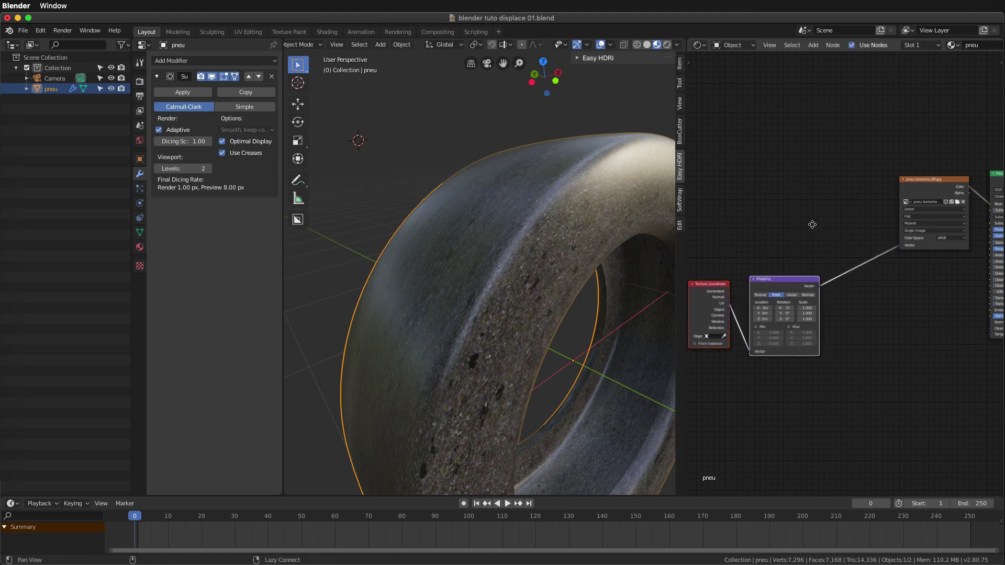
pyautogui.moveTo(918, 194); pyautogui.dragTo(867, 177, button='middle')
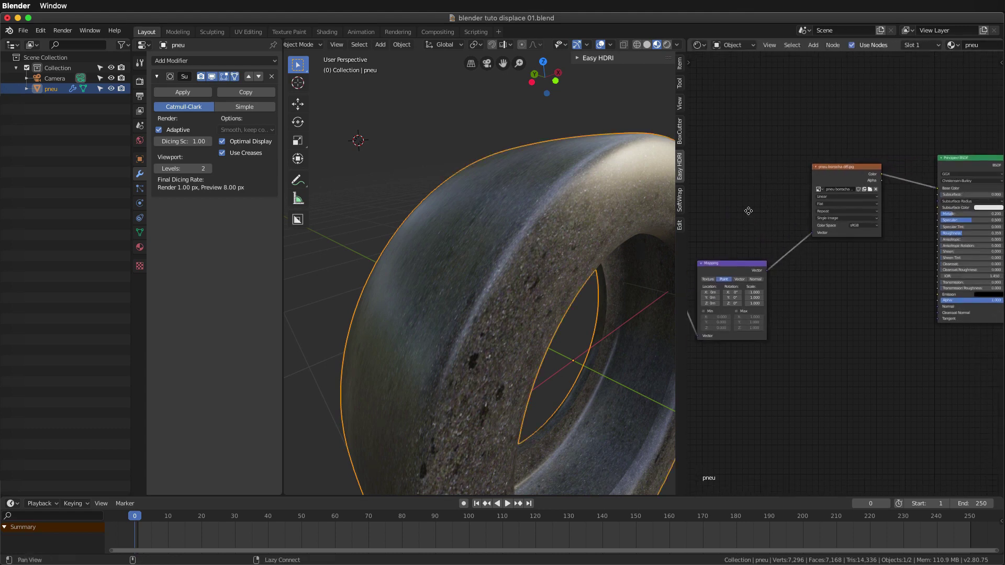
pyautogui.moveTo(757, 241); pyautogui.dragTo(780, 210, button='middle')
# Step: Confirm the Node Wrangler add-on is enabled in Preferences > Add-ons, then close Preferences
pyautogui.click(40, 30)
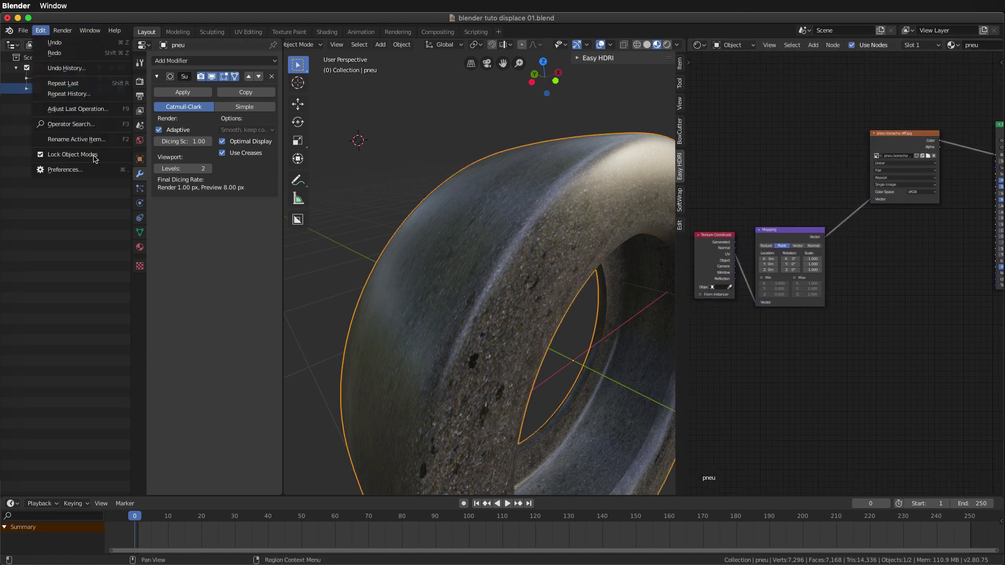
pyautogui.click(88, 171)
pyautogui.click(274, 59)
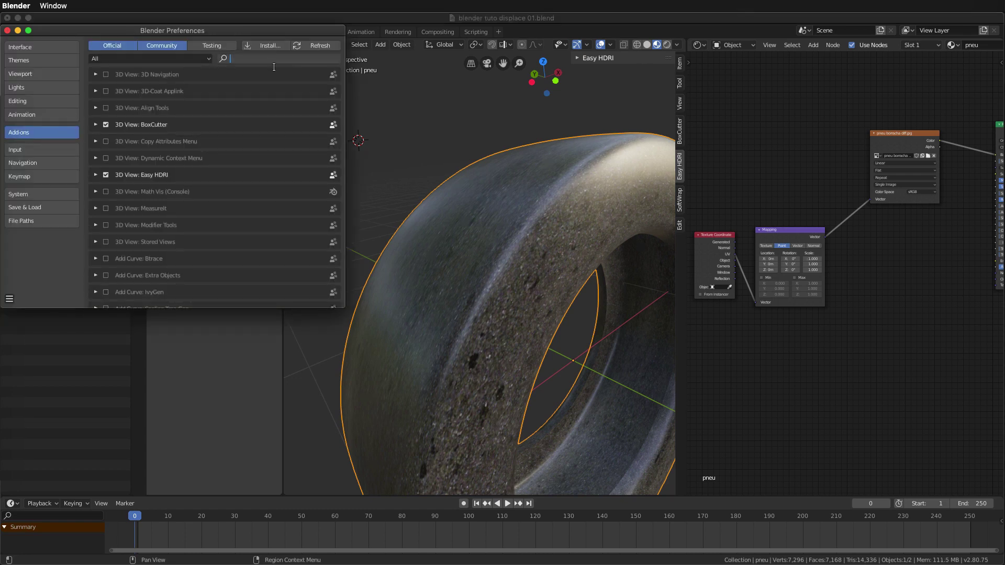
pyautogui.write('wrangl')
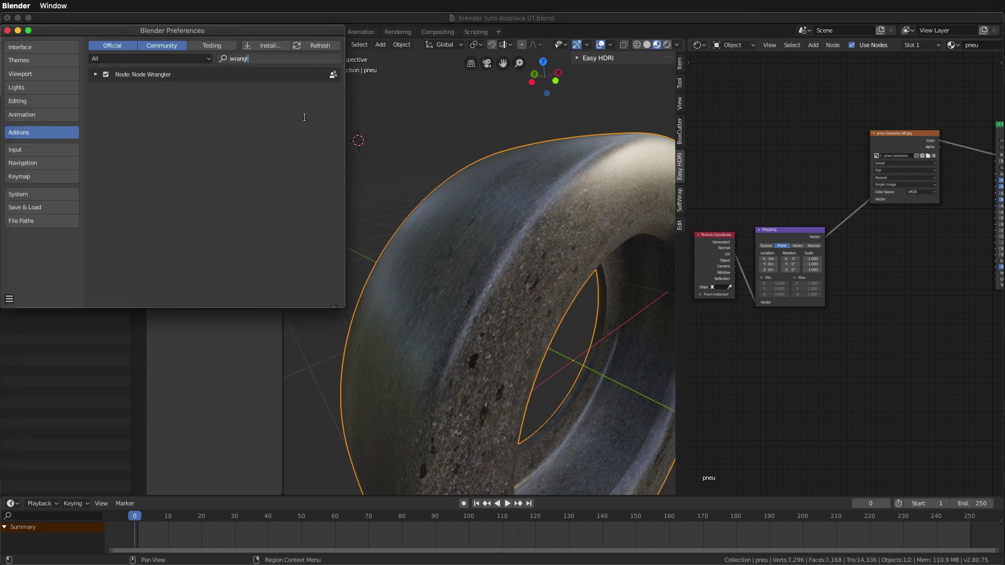
pyautogui.moveTo(52, 38); pyautogui.dragTo(84, 56)
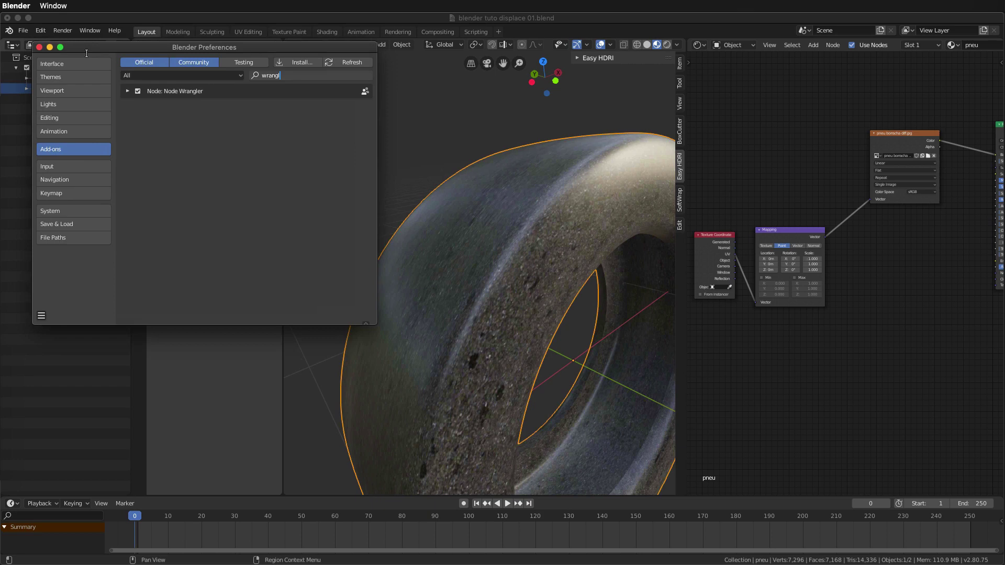
pyautogui.click(40, 49)
# Step: Set the Mapping node to Texture type and halve its X scale to 0.5
pyautogui.click(758, 244)
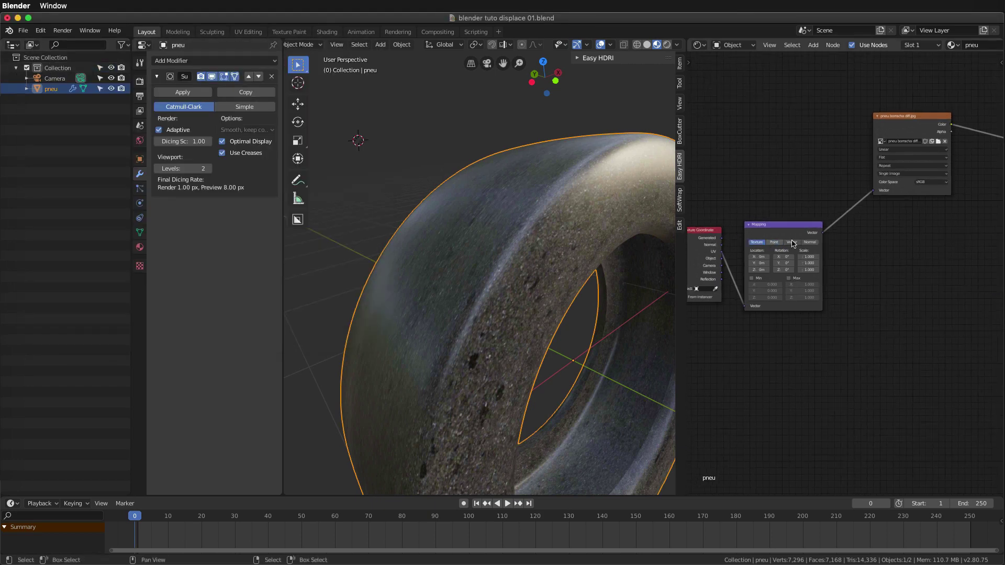
pyautogui.scroll(1, 691, 248)
pyautogui.moveTo(500, 266); pyautogui.dragTo(459, 273, button='middle')
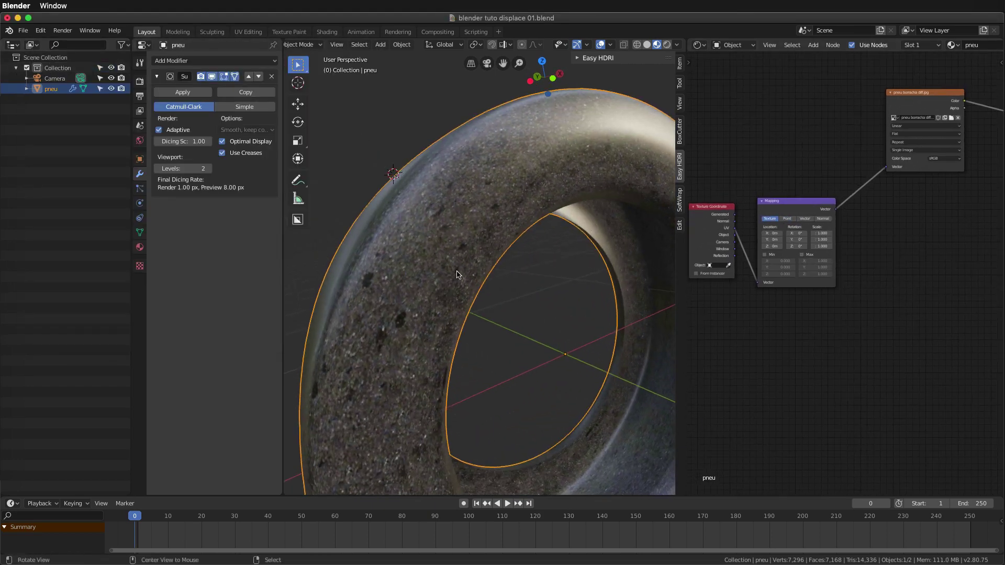
pyautogui.moveTo(410, 296); pyautogui.dragTo(489, 294, button='middle')
pyautogui.moveTo(890, 262)
pyautogui.keyDown('ctrl'); pyautogui.mouseDown(button='middle')
pyautogui.moveTo(897, 243)
pyautogui.moveTo(890, 246)
pyautogui.mouseUp(button='middle'); pyautogui.keyUp('ctrl')
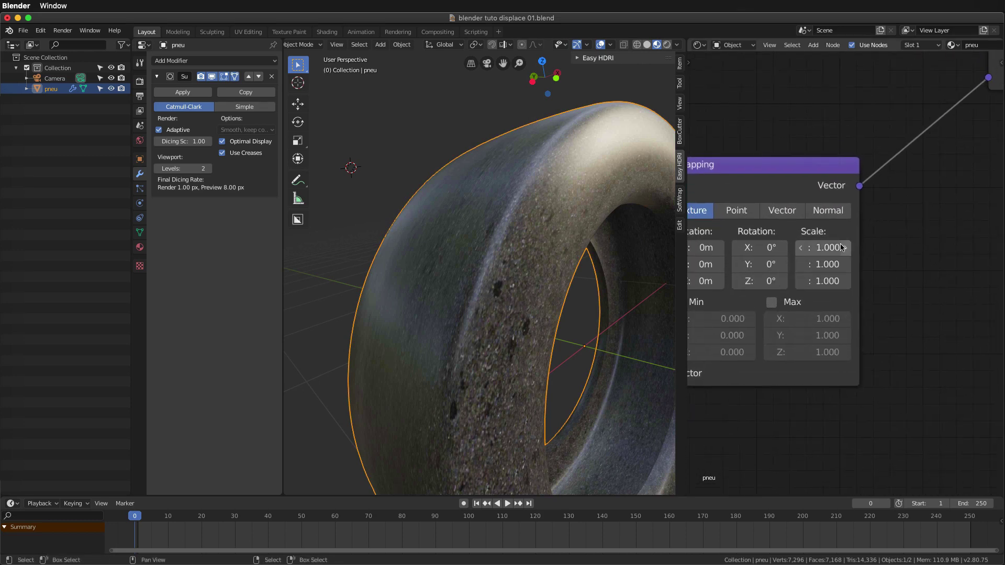
pyautogui.click(835, 246)
pyautogui.write('1.05')
pyautogui.press('Return')
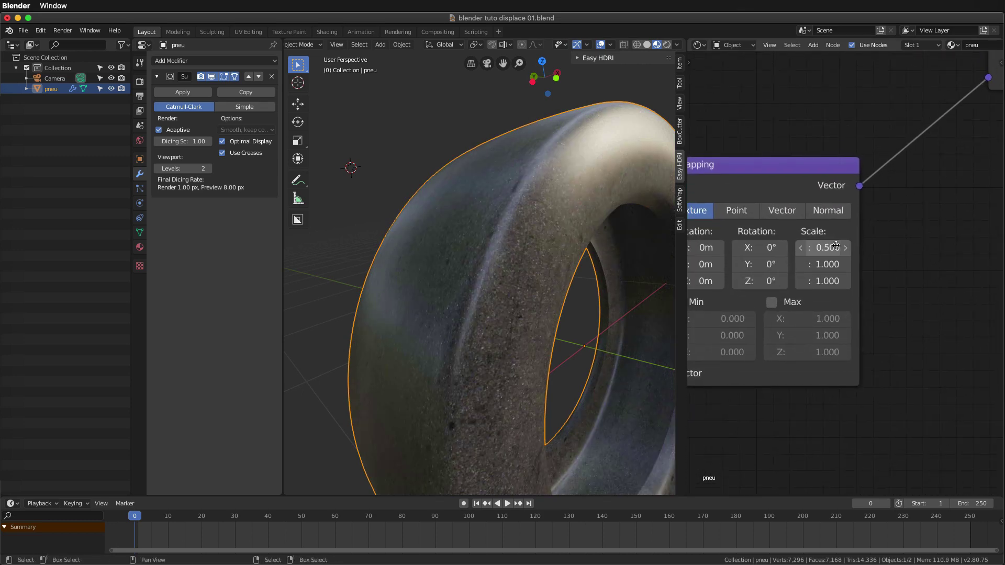
pyautogui.moveTo(475, 258)
pyautogui.mouseDown(button='middle')
pyautogui.moveTo(503, 262)
pyautogui.moveTo(432, 257)
pyautogui.moveTo(607, 289)
pyautogui.mouseUp(button='middle')
# Step: Re-enter the mapping scale as X 0.25, Y 0.5 and Z 0.5
pyautogui.doubleClick(811, 272)
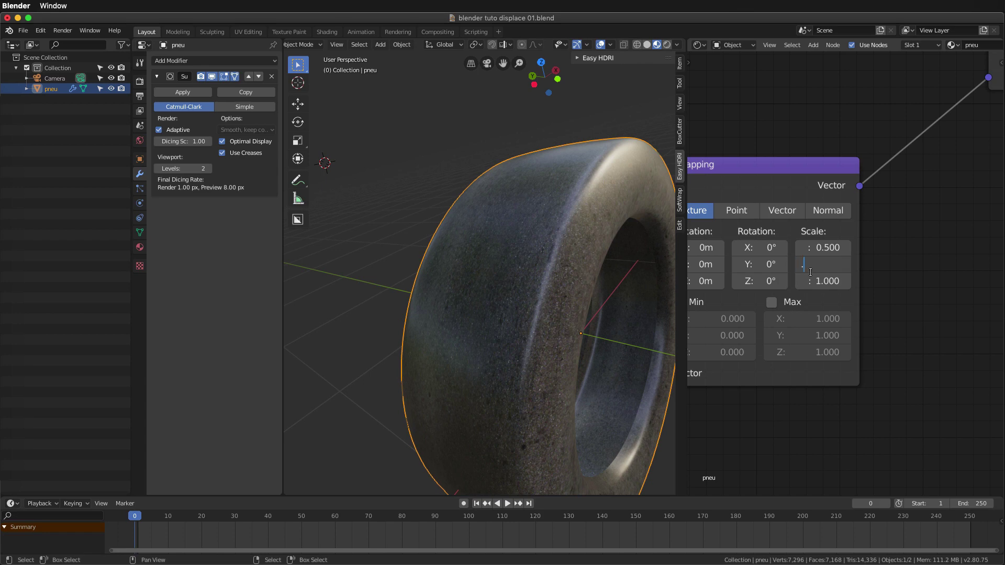
pyautogui.write('5')
pyautogui.press('Return')
pyautogui.hotkey('ctrl', 'z')
pyautogui.doubleClick(816, 281)
pyautogui.hotkey('ctrl', 'z')
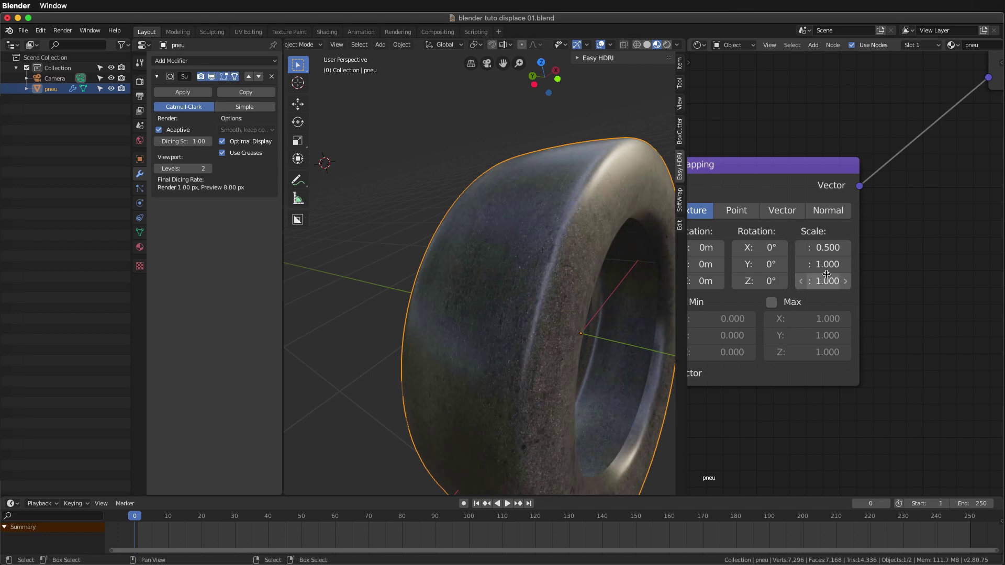
pyautogui.doubleClick(828, 250)
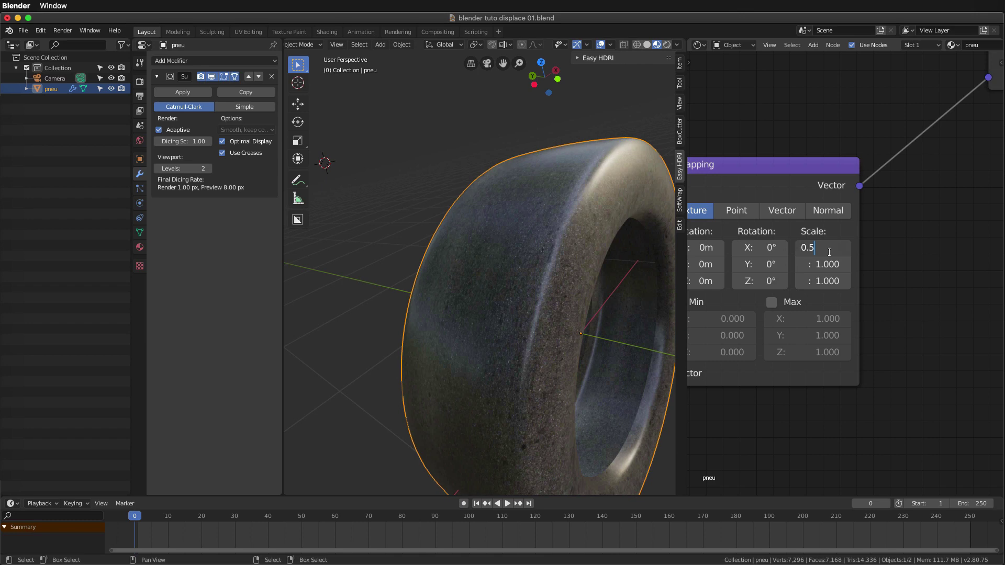
pyautogui.write('/2')
pyautogui.press('Tab')
pyautogui.write('/2')
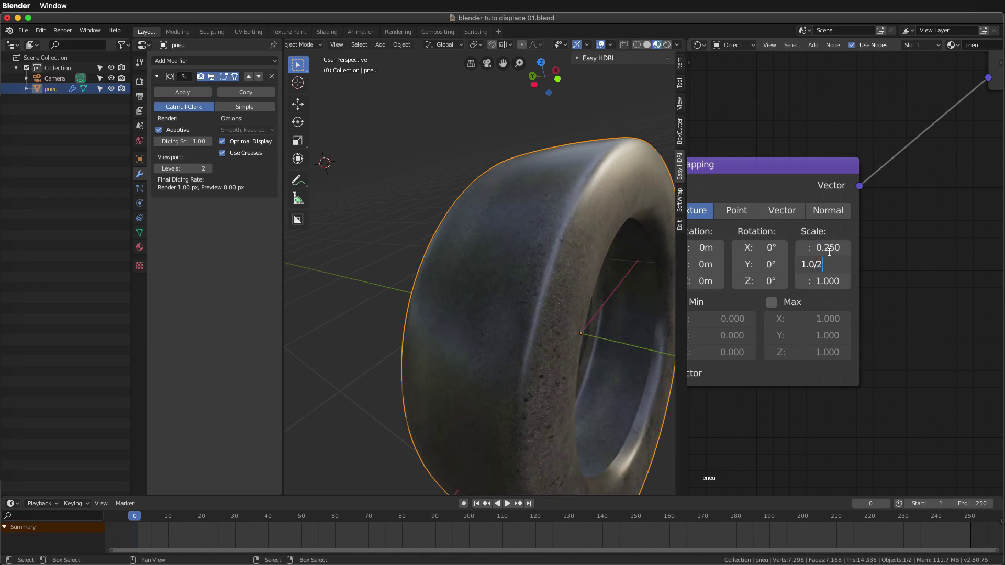
pyautogui.press('Tab')
pyautogui.write('2')
pyautogui.press('Return')
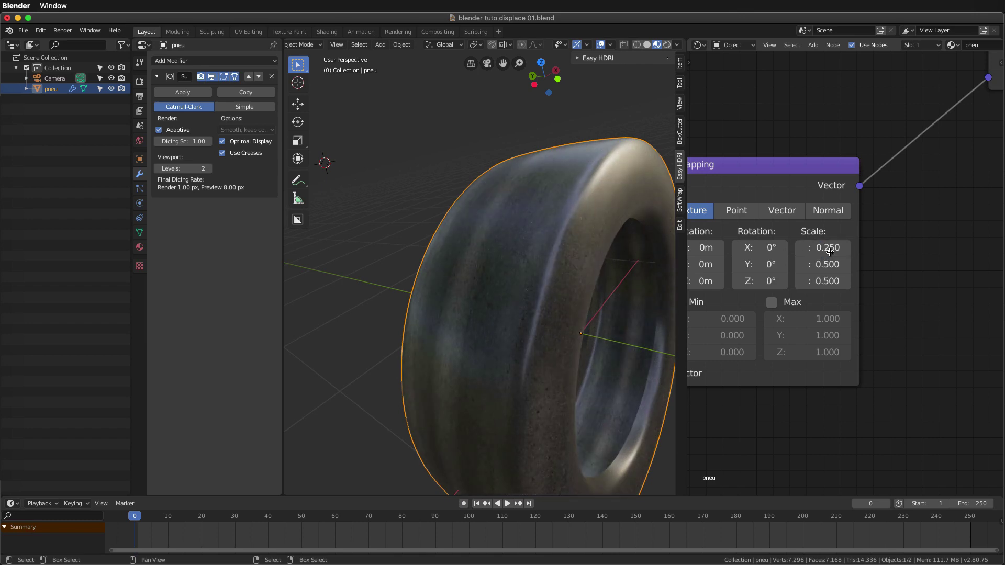
# Step: Orbit close around the tire to inspect the tighter, stretched rubber streaks
pyautogui.moveTo(498, 300)
pyautogui.mouseDown(button='middle')
pyautogui.moveTo(444, 307)
pyautogui.moveTo(460, 258)
pyautogui.mouseUp(button='middle')
pyautogui.scroll(4, 511, 220)
pyautogui.scroll(-3, 511, 220)
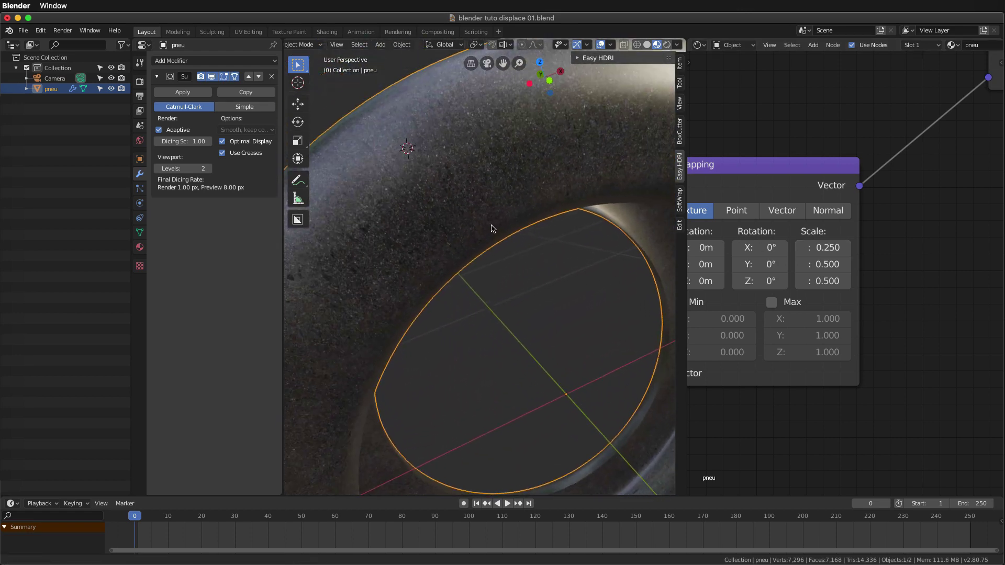
pyautogui.scroll(-2, 511, 220)
pyautogui.moveTo(512, 220)
pyautogui.mouseDown(button='middle')
pyautogui.moveTo(483, 263)
pyautogui.moveTo(550, 274)
pyautogui.moveTo(505, 270)
pyautogui.moveTo(419, 314)
pyautogui.moveTo(471, 288)
pyautogui.moveTo(441, 244)
pyautogui.moveTo(404, 262)
pyautogui.moveTo(460, 276)
pyautogui.moveTo(660, 81)
pyautogui.mouseUp(button='middle')
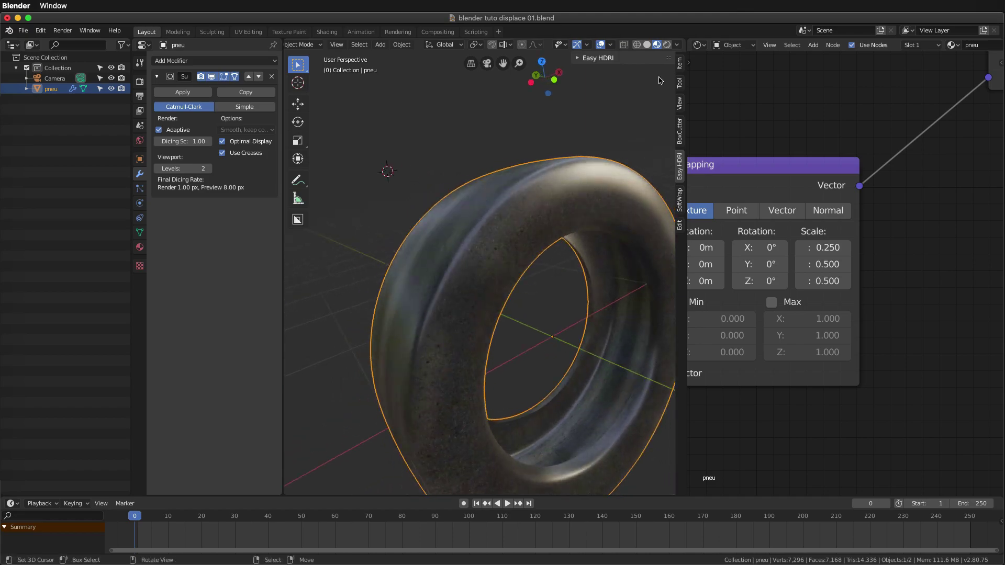
# Step: In Rendered shading, light the tire with the Arches_E_PineTree_3k HDRI via Easy HDRI
pyautogui.click(666, 44)
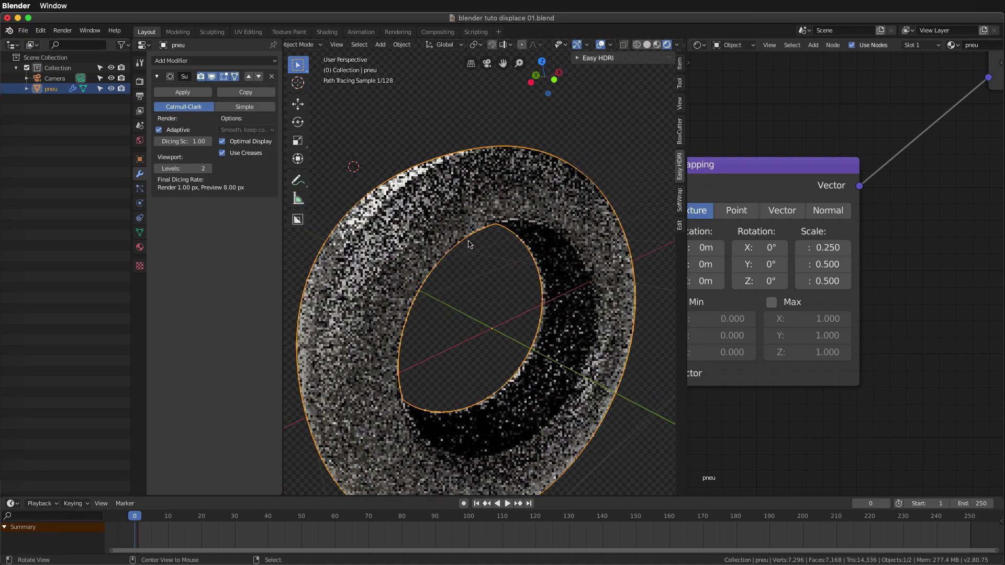
pyautogui.keyDown('shift'); pyautogui.moveTo(517, 250); pyautogui.dragTo(489, 274, button='middle'); pyautogui.keyUp('shift')
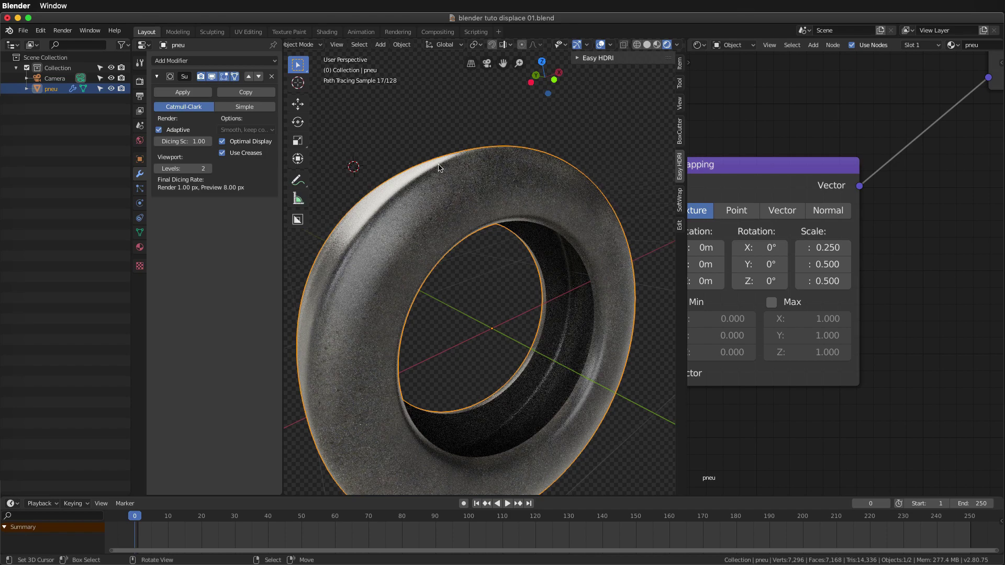
pyautogui.keyDown('shift'); pyautogui.moveTo(523, 211); pyautogui.dragTo(554, 172, button='middle'); pyautogui.keyUp('shift')
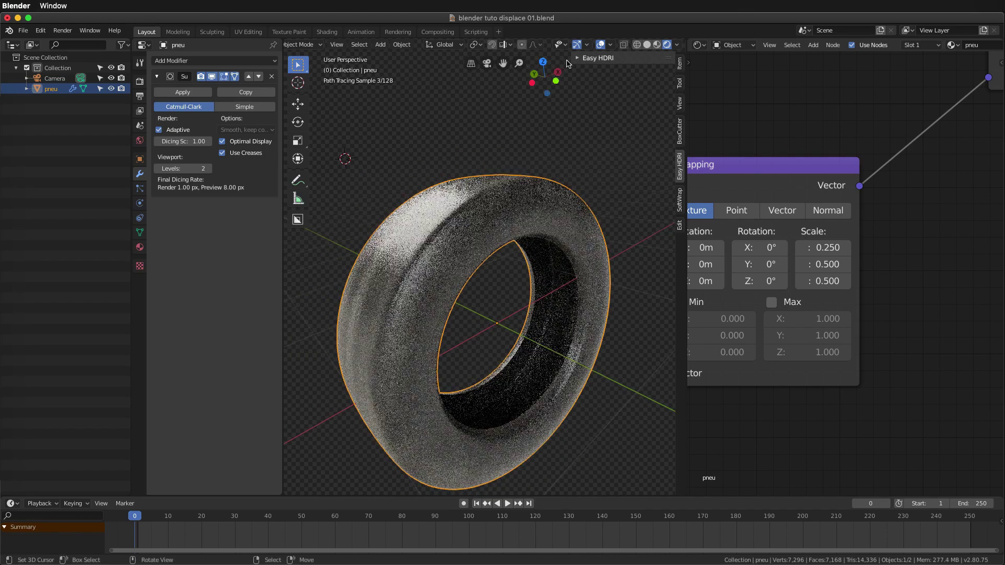
pyautogui.click(586, 58)
pyautogui.click(662, 86)
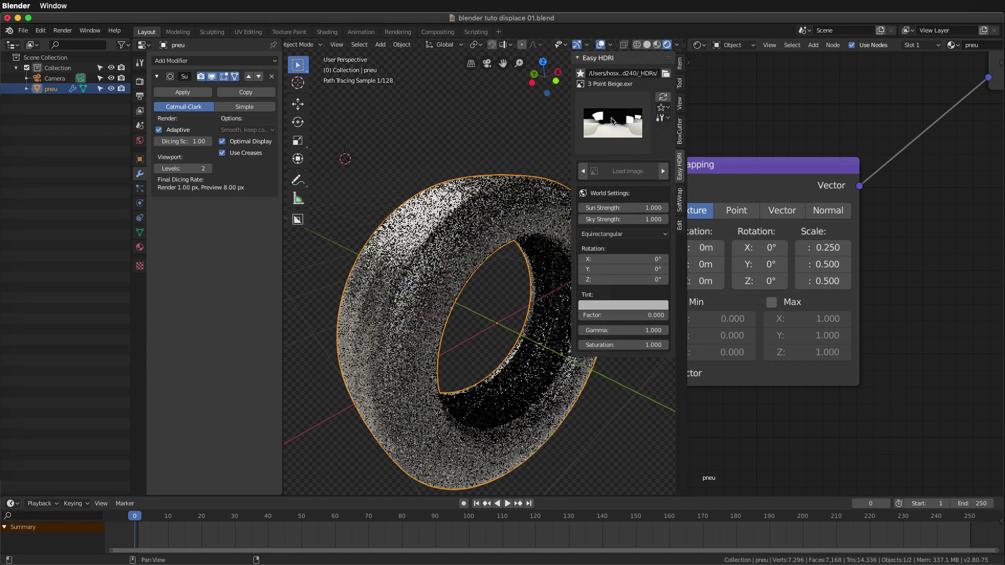
pyautogui.click(615, 125)
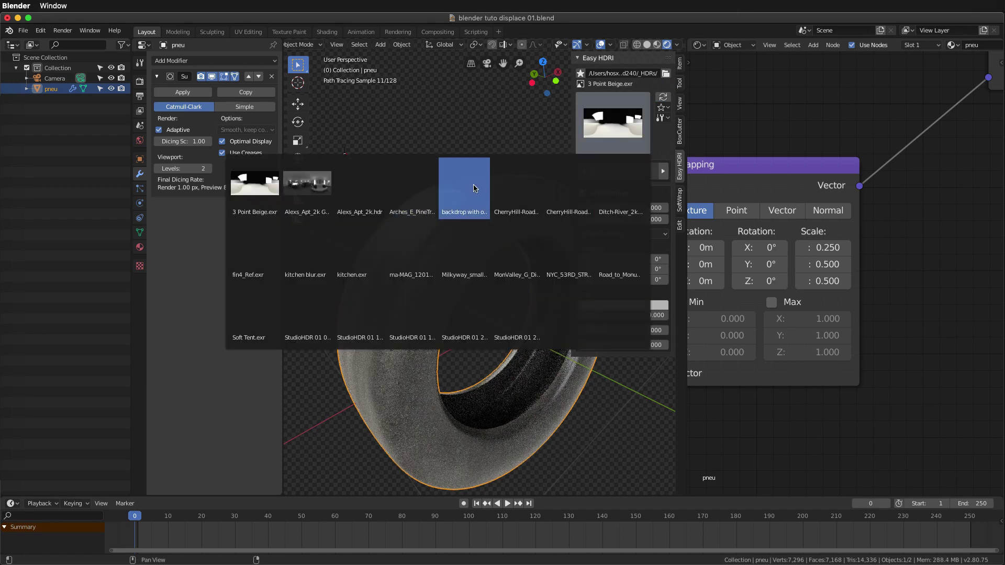
pyautogui.click(361, 190)
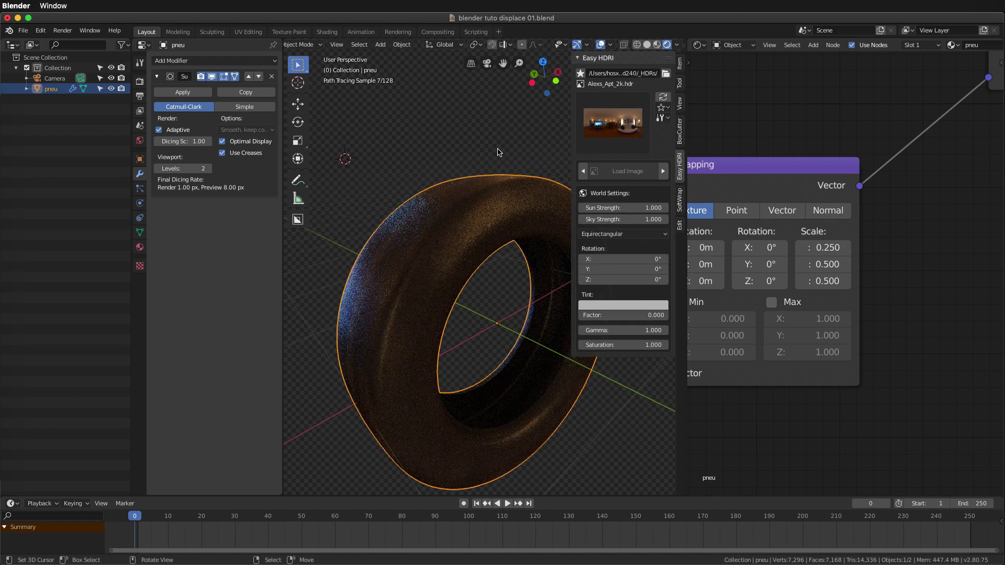
pyautogui.click(613, 123)
pyautogui.click(398, 194)
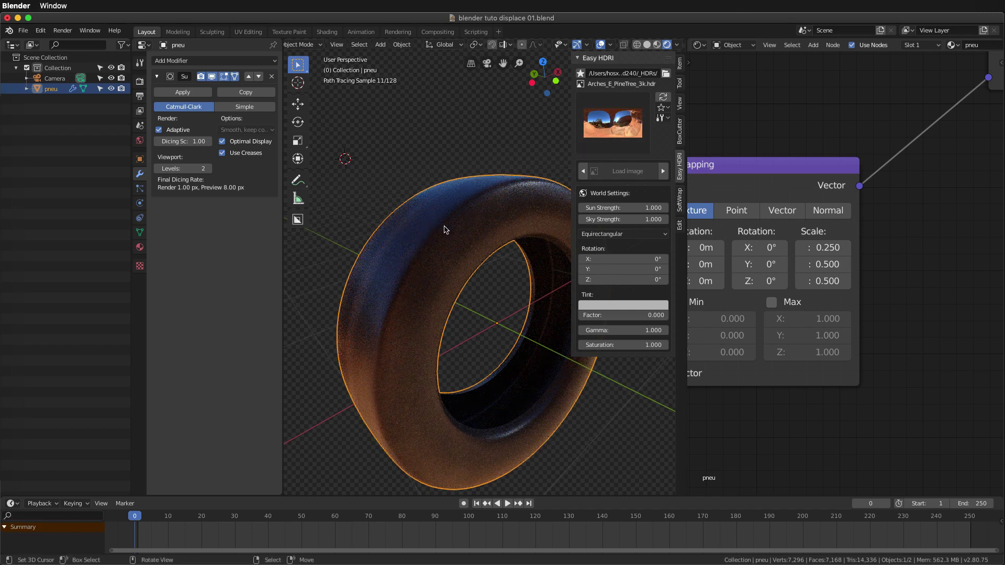
pyautogui.click(515, 121)
pyautogui.click(582, 58)
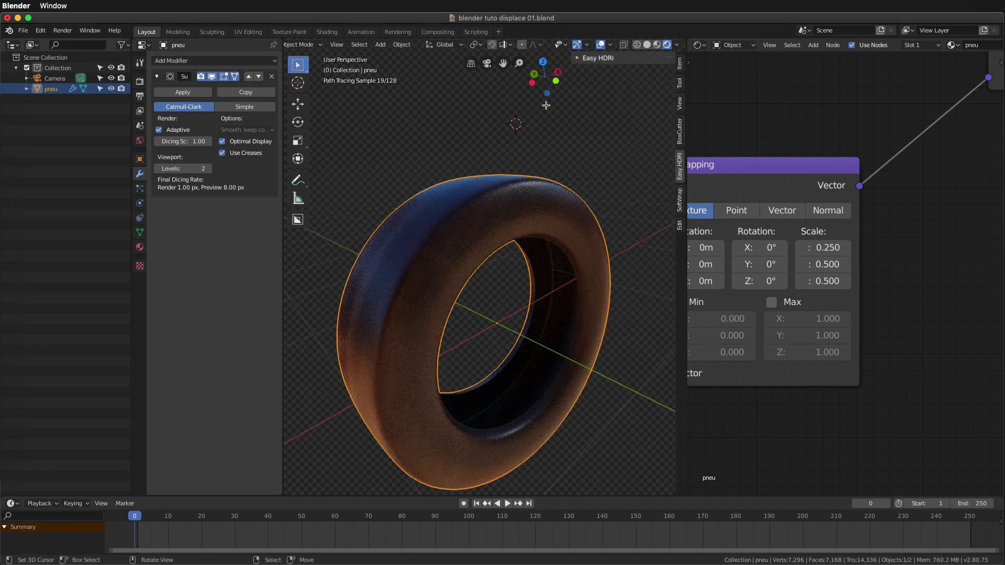
# Step: Save the blend file and return the viewport to Material Preview shading
pyautogui.moveTo(551, 235)
pyautogui.mouseDown(button='middle')
pyautogui.moveTo(502, 298)
pyautogui.moveTo(478, 288)
pyautogui.moveTo(483, 228)
pyautogui.mouseUp(button='middle')
pyautogui.hotkey('ctrl', 's')
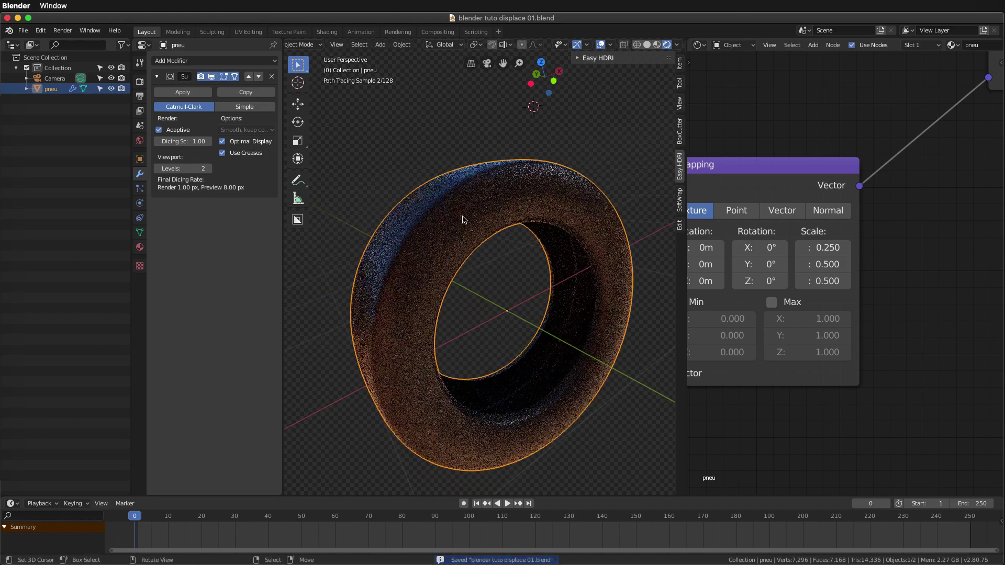
pyautogui.click(657, 45)
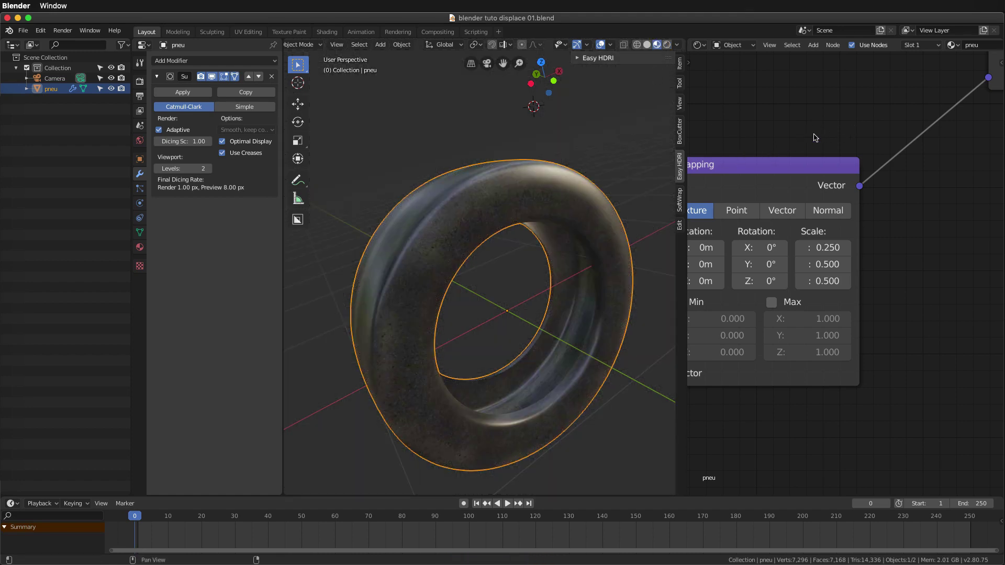
# Step: Rearrange the Image Texture and Mapping nodes and search-add a first Bump node
pyautogui.scroll(-4, 841, 141)
pyautogui.moveTo(842, 140)
pyautogui.mouseDown(button='middle')
pyautogui.moveTo(764, 244)
pyautogui.moveTo(774, 209)
pyautogui.moveTo(765, 241)
pyautogui.mouseUp(button='middle')
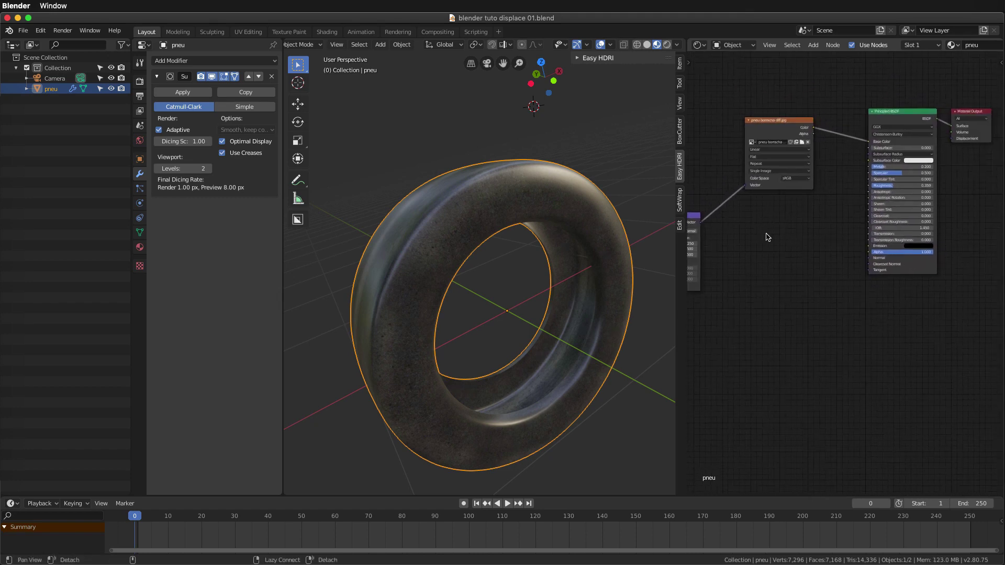
pyautogui.scroll(-2, 762, 234)
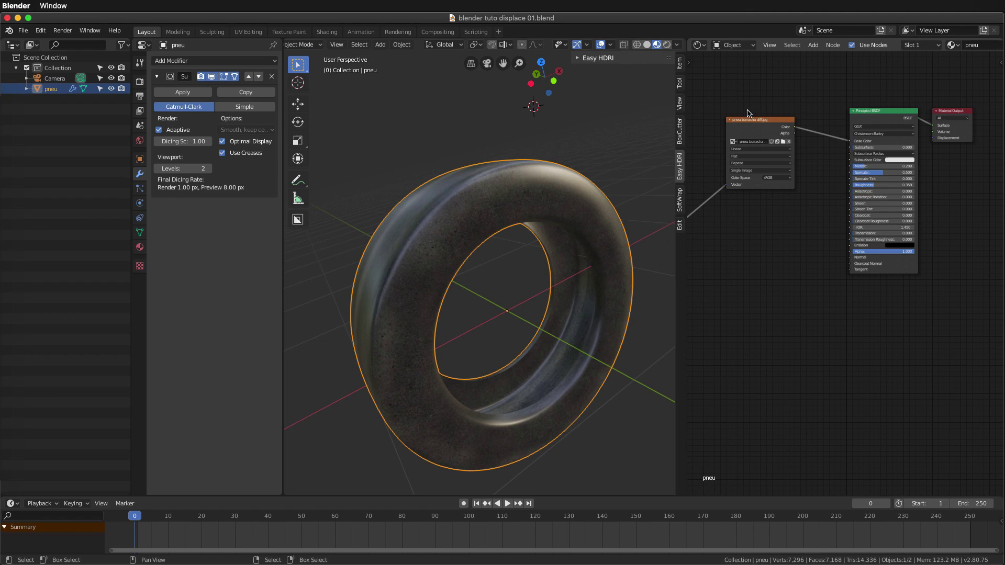
pyautogui.scroll(2, 754, 210)
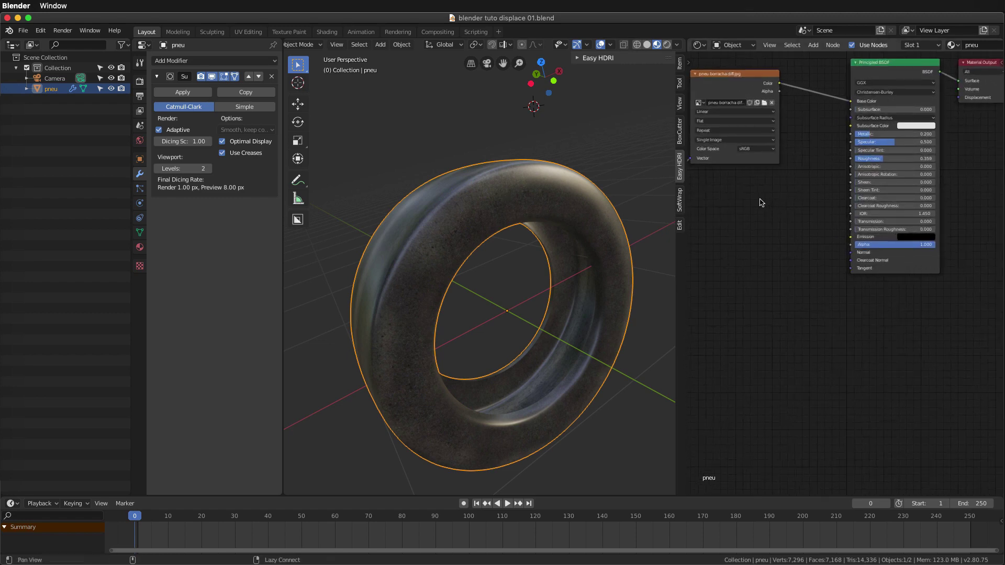
pyautogui.moveTo(761, 203); pyautogui.dragTo(848, 210, button='middle')
pyautogui.moveTo(810, 82); pyautogui.dragTo(766, 90)
pyautogui.hotkey('shift', 'a')
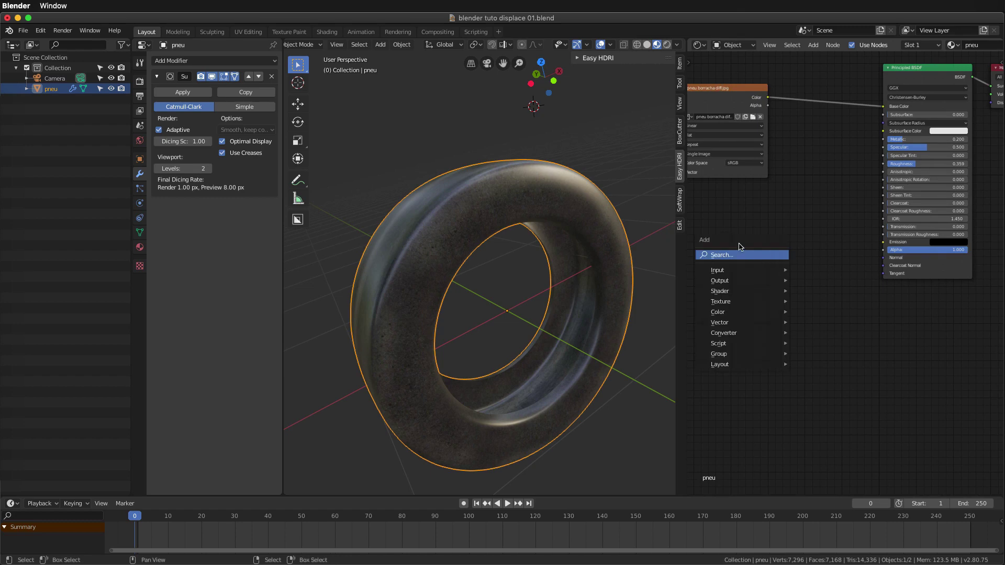
pyautogui.click(741, 255)
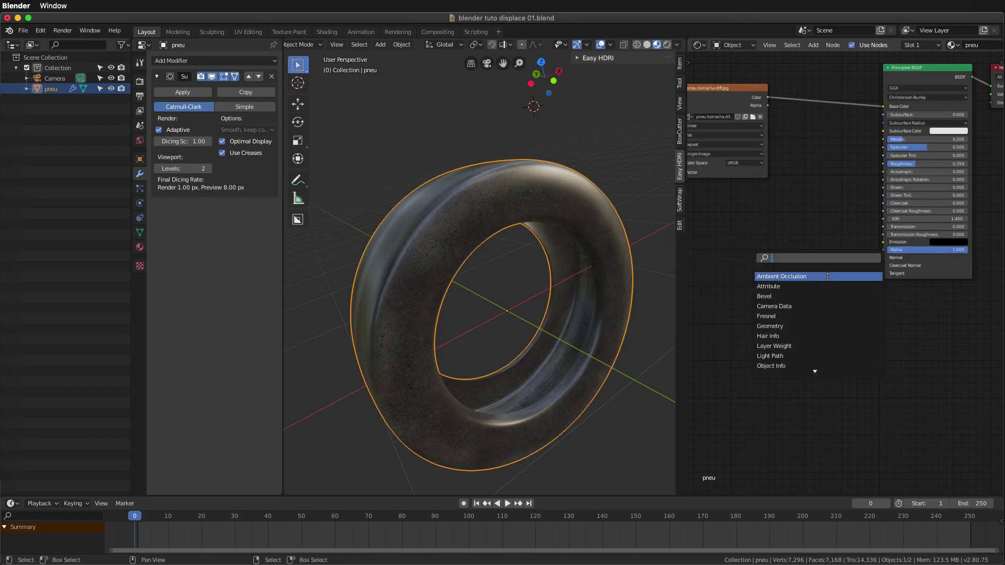
pyautogui.write('bump')
pyautogui.press('Return')
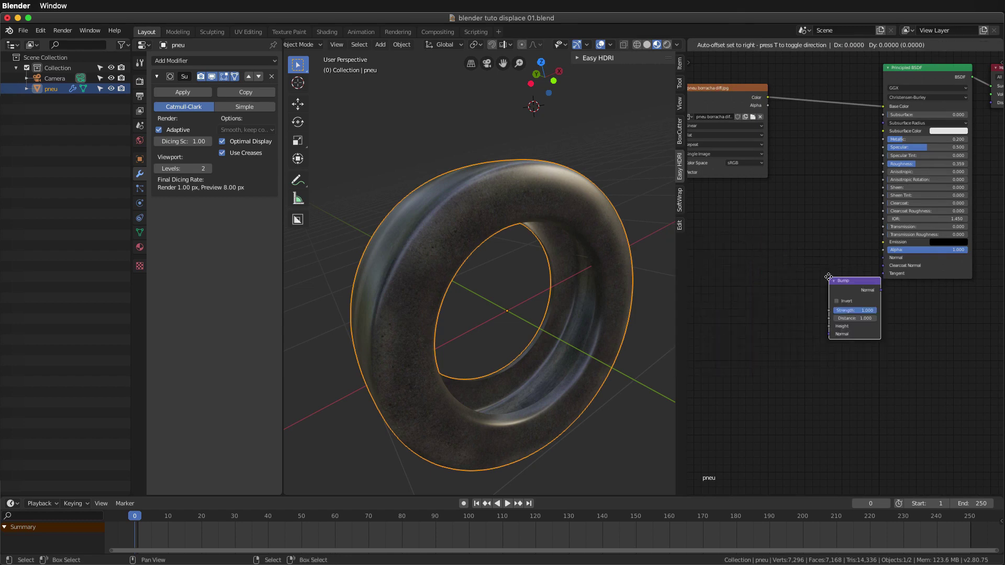
pyautogui.click(801, 258)
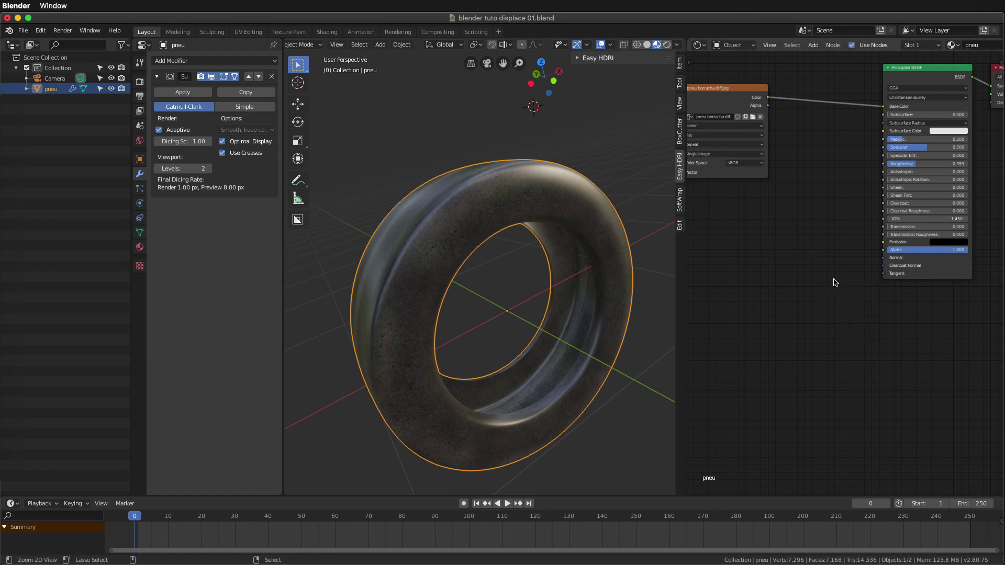
pyautogui.moveTo(834, 280)
pyautogui.keyDown('ctrl'); pyautogui.mouseDown(button='middle')
pyautogui.moveTo(838, 293)
pyautogui.moveTo(824, 262)
pyautogui.mouseUp(button='middle'); pyautogui.keyUp('ctrl')
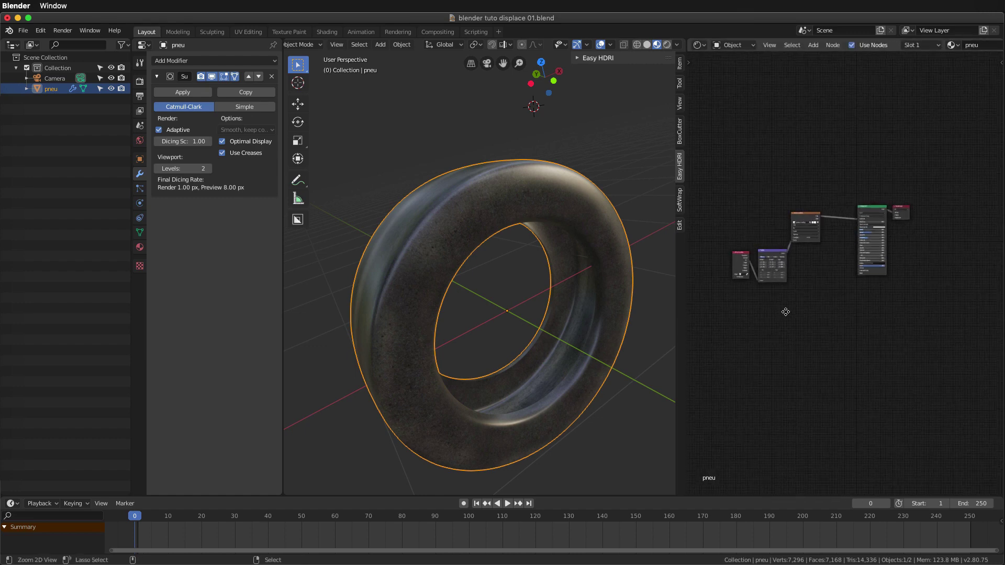
# Step: Place a Bump node beside the shader and link its Normal to the Principled Normal
pyautogui.hotkey('shift', 'a')
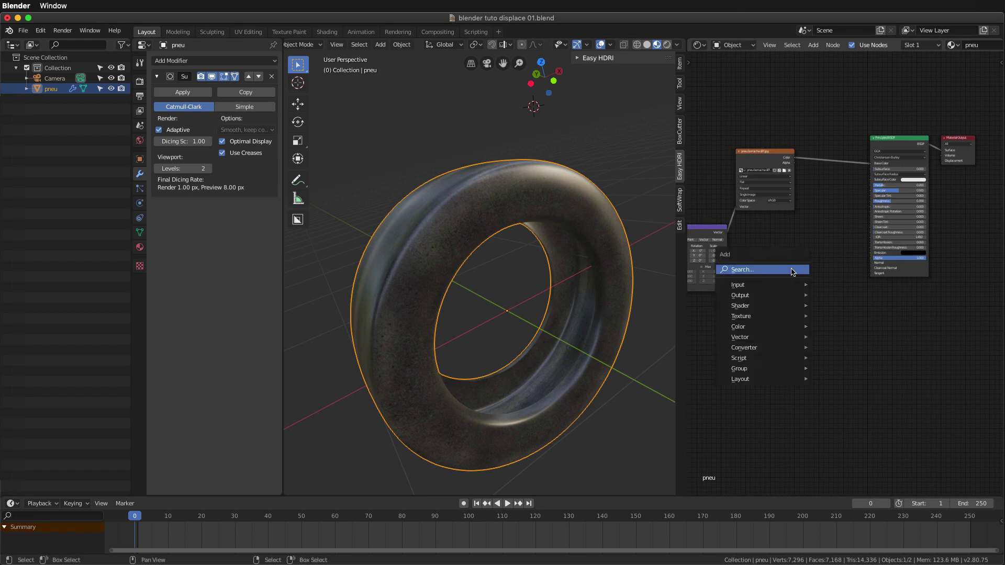
pyautogui.click(796, 268)
pyautogui.write('bu')
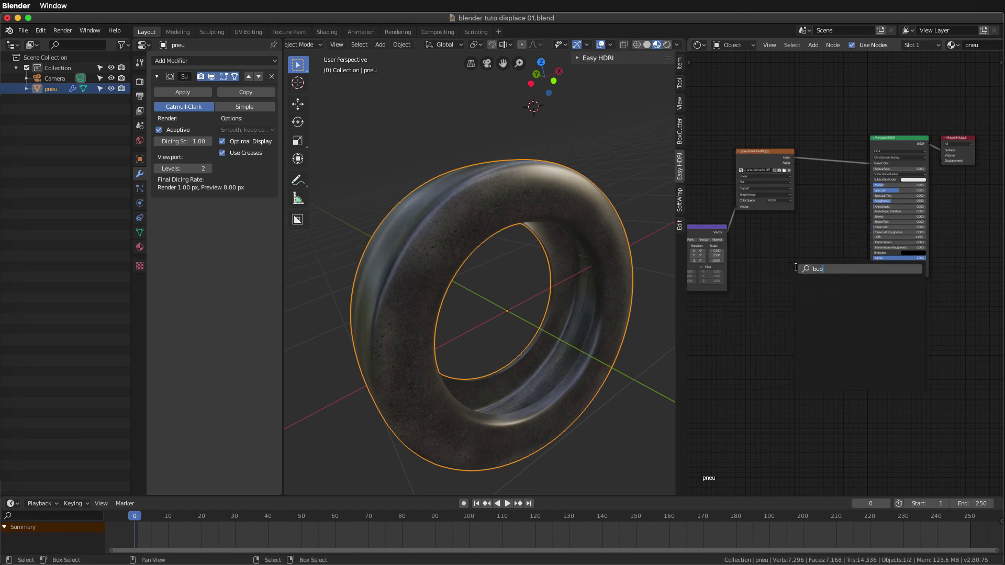
pyautogui.press('Down')
pyautogui.press('Return')
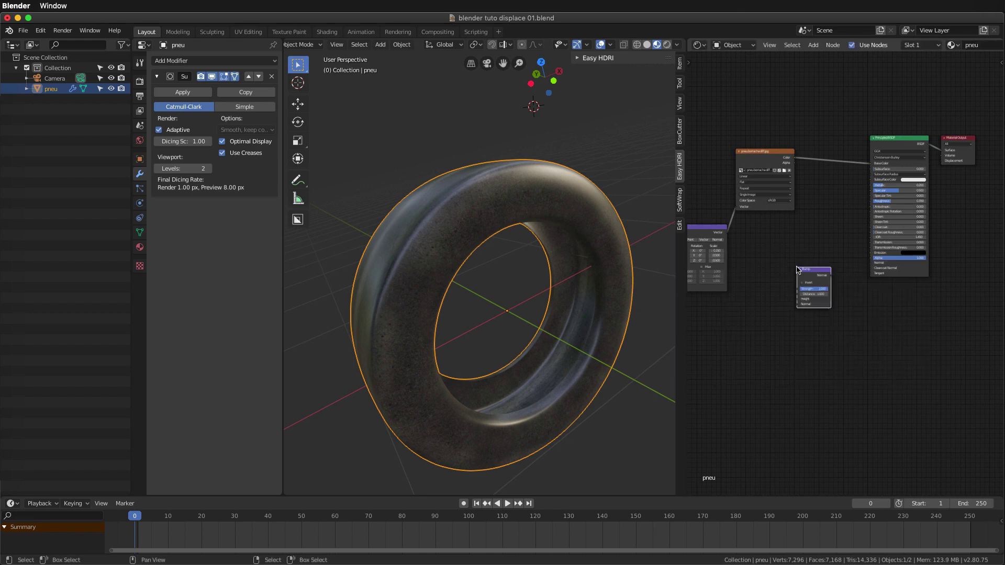
pyautogui.scroll(1, 830, 277)
pyautogui.scroll(1, 830, 277)
pyautogui.moveTo(831, 277); pyautogui.dragTo(850, 260)
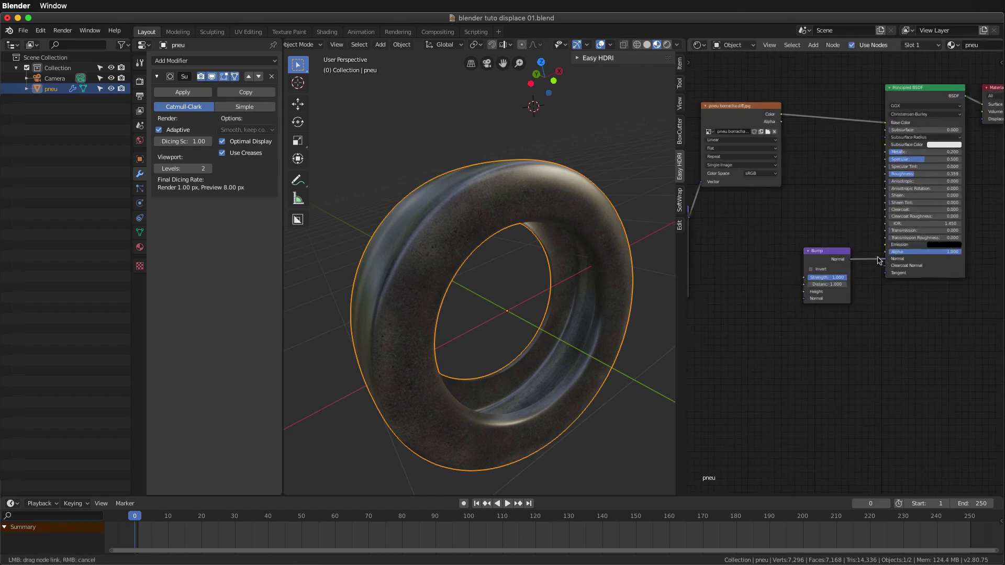
pyautogui.moveTo(878, 260); pyautogui.dragTo(885, 259)
pyautogui.press('g')
pyautogui.click(837, 231)
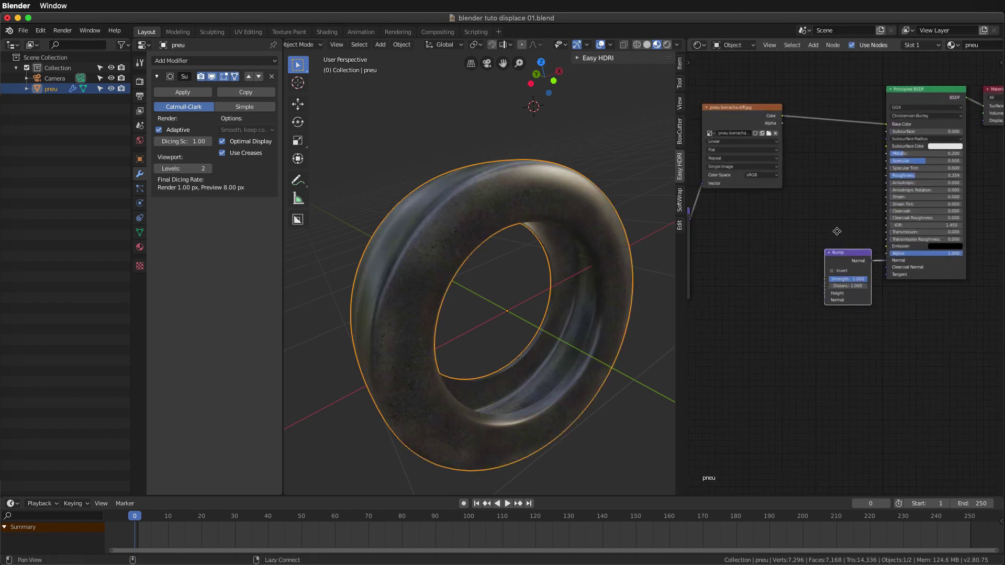
pyautogui.moveTo(837, 231); pyautogui.dragTo(830, 241, button='middle')
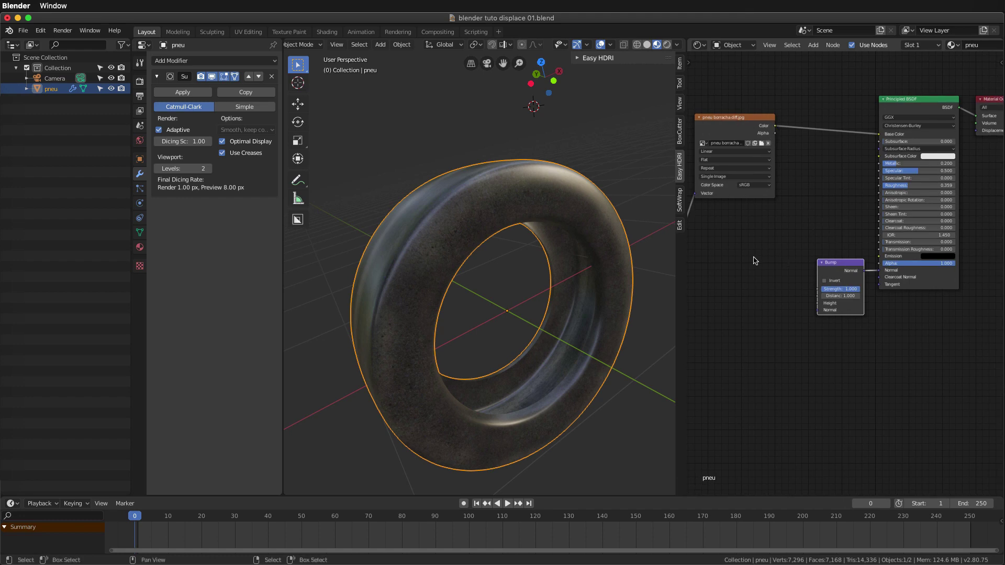
# Step: Add an RGB to BW node and give the image texture new Mapping nodes with Ctrl+T
pyautogui.hotkey('shift', 'a')
pyautogui.click(724, 311)
pyautogui.write('b')
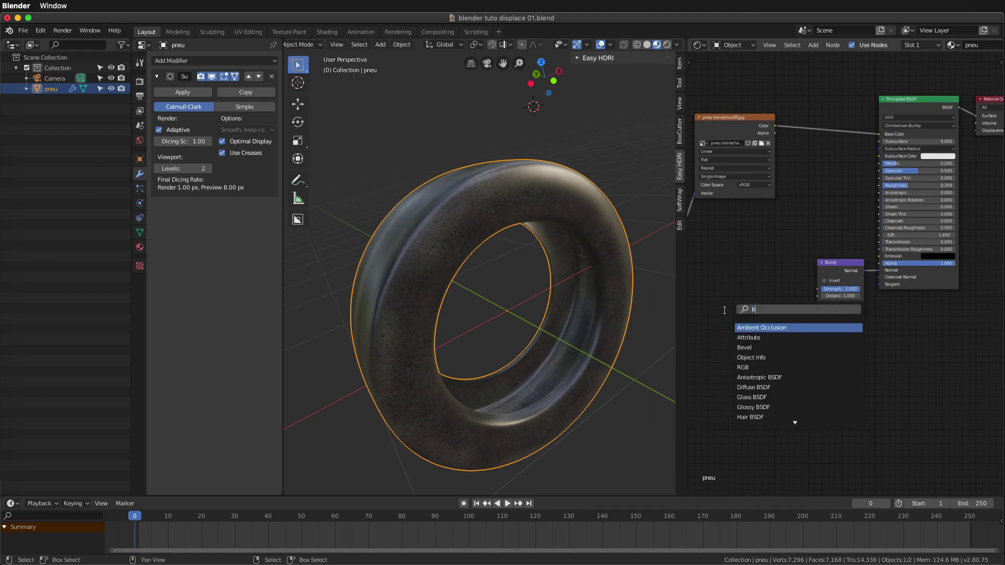
pyautogui.write('w')
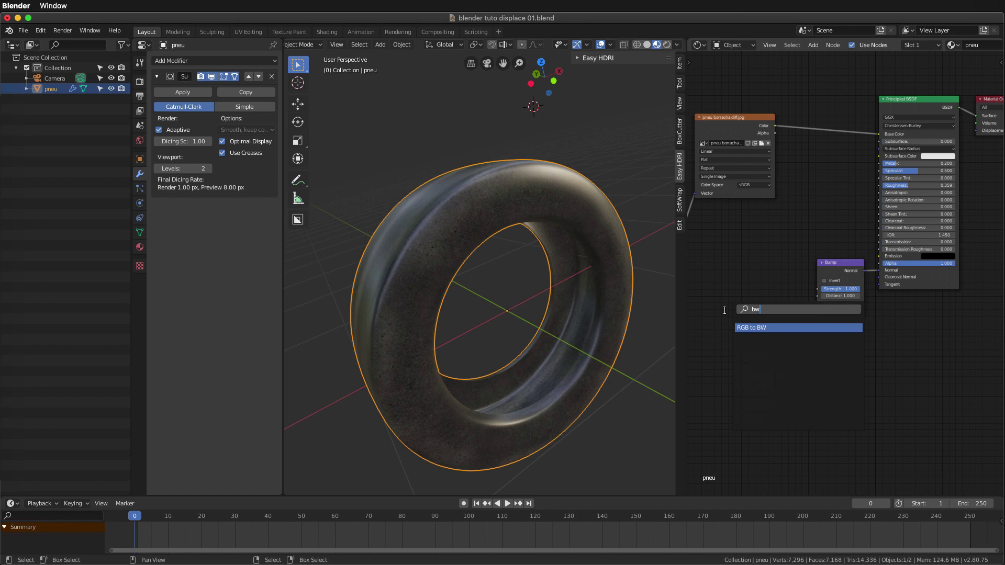
pyautogui.press('Return')
pyautogui.click(770, 291)
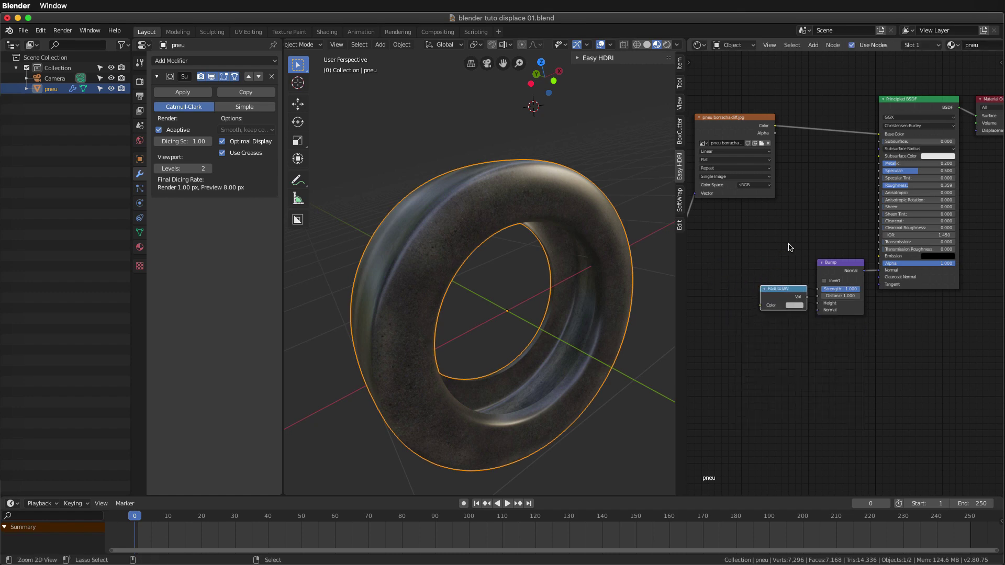
pyautogui.hotkey('ctrl', 't')
pyautogui.moveTo(815, 228); pyautogui.dragTo(762, 225)
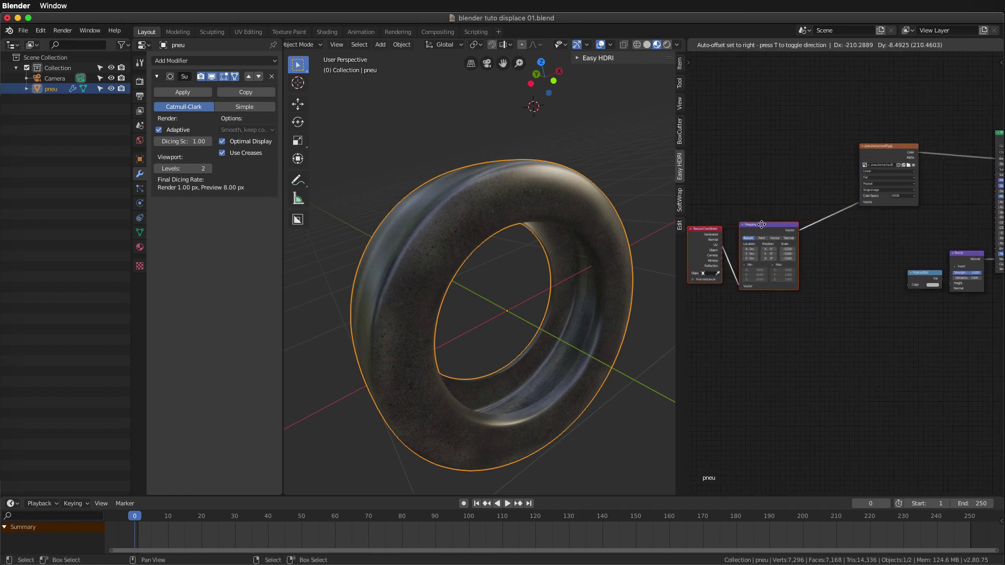
pyautogui.moveTo(882, 155); pyautogui.dragTo(840, 177)
pyautogui.moveTo(904, 202); pyautogui.dragTo(824, 193, button='middle')
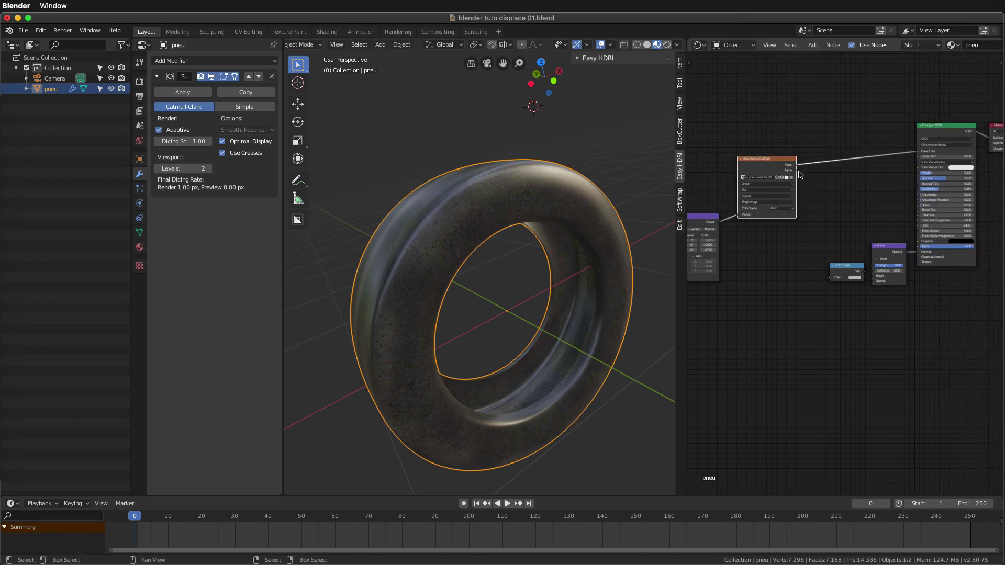
# Step: Wire image Color into RGB to BW, and its Val into Bump Height
pyautogui.moveTo(798, 166); pyautogui.dragTo(830, 277)
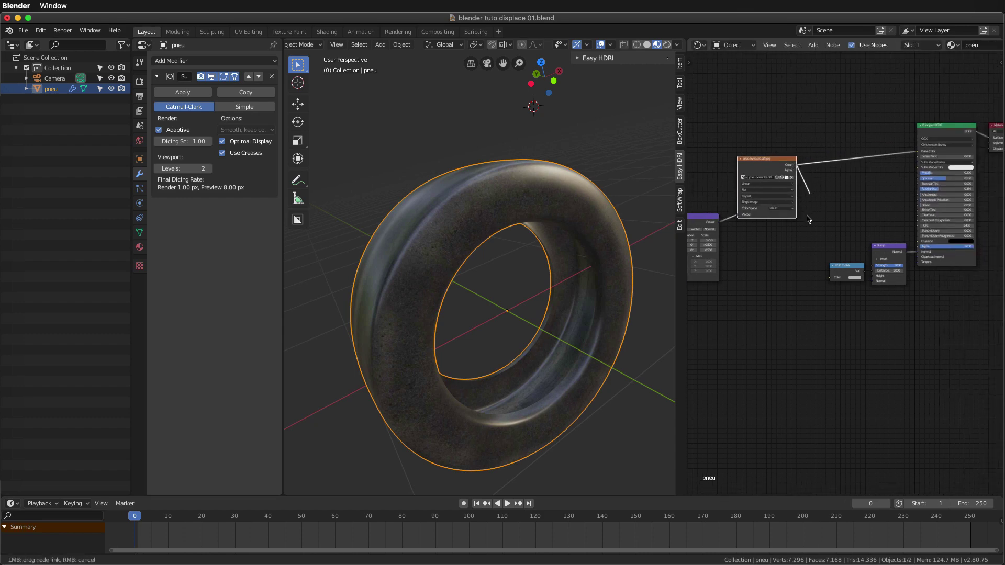
pyautogui.click(838, 268)
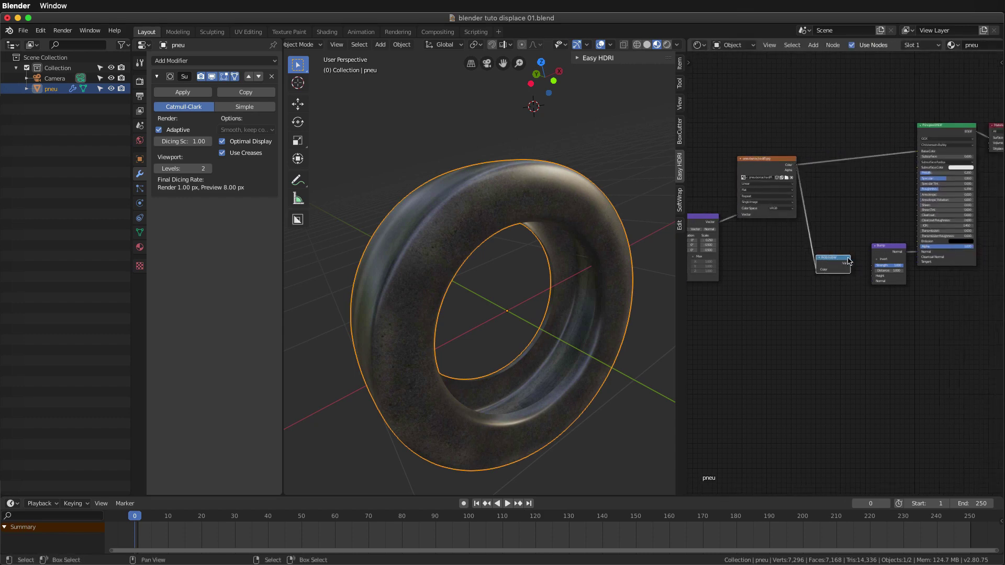
pyautogui.keyDown('ctrl'); pyautogui.moveTo(839, 267); pyautogui.dragTo(796, 286, button='middle'); pyautogui.keyUp('ctrl')
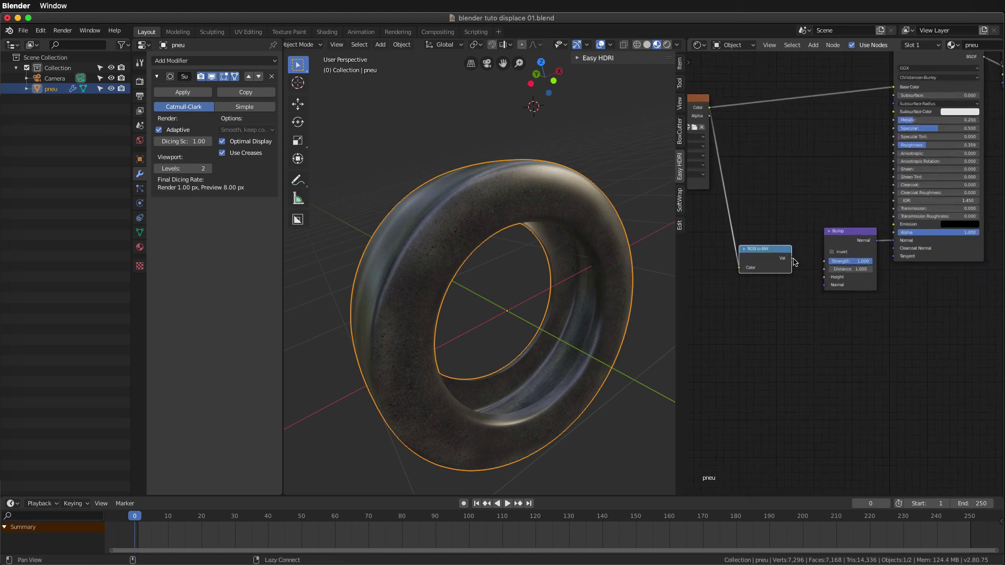
pyautogui.moveTo(791, 258); pyautogui.dragTo(825, 277)
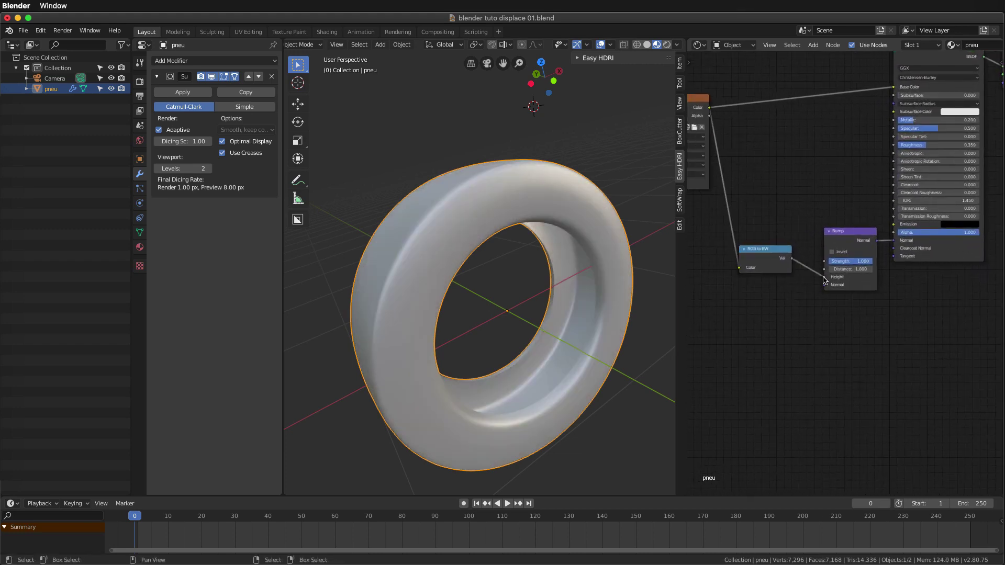
# Step: Set the Bump node Strength to 0.2 and save the blend file
pyautogui.scroll(5, 576, 182)
pyautogui.scroll(2, 576, 182)
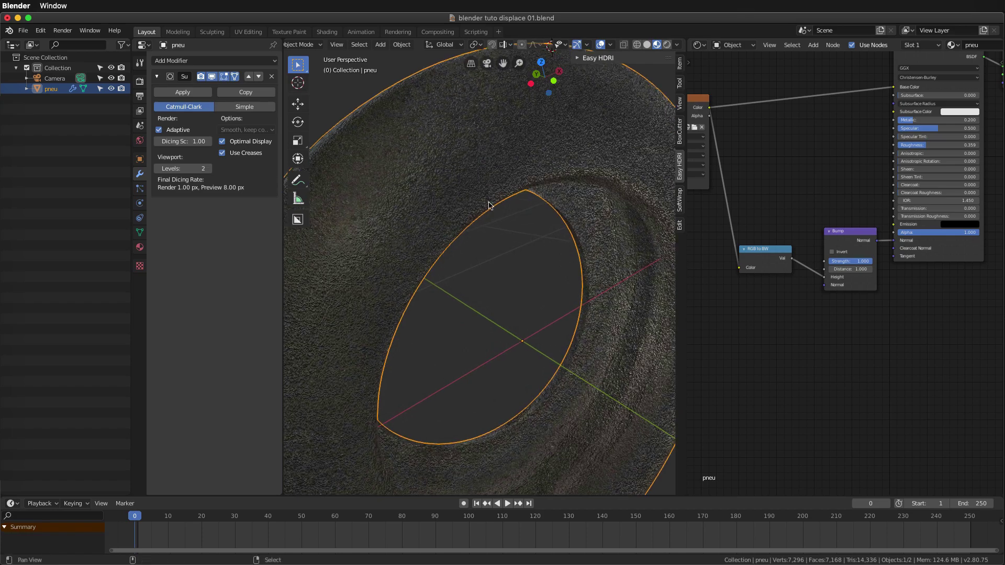
pyautogui.scroll(4, 489, 204)
pyautogui.doubleClick(845, 262)
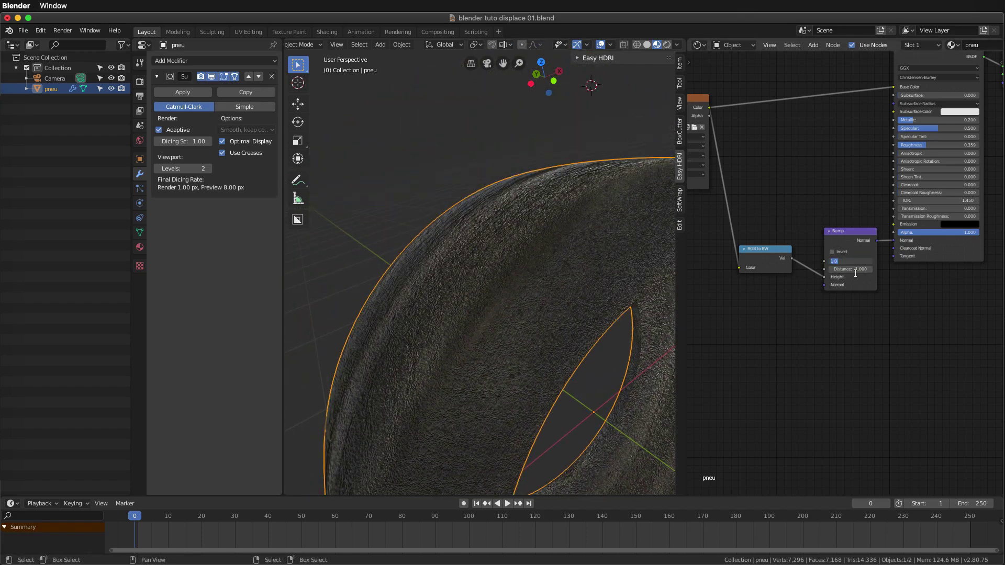
pyautogui.write('2')
pyautogui.press('Return')
pyautogui.scroll(-4, 482, 231)
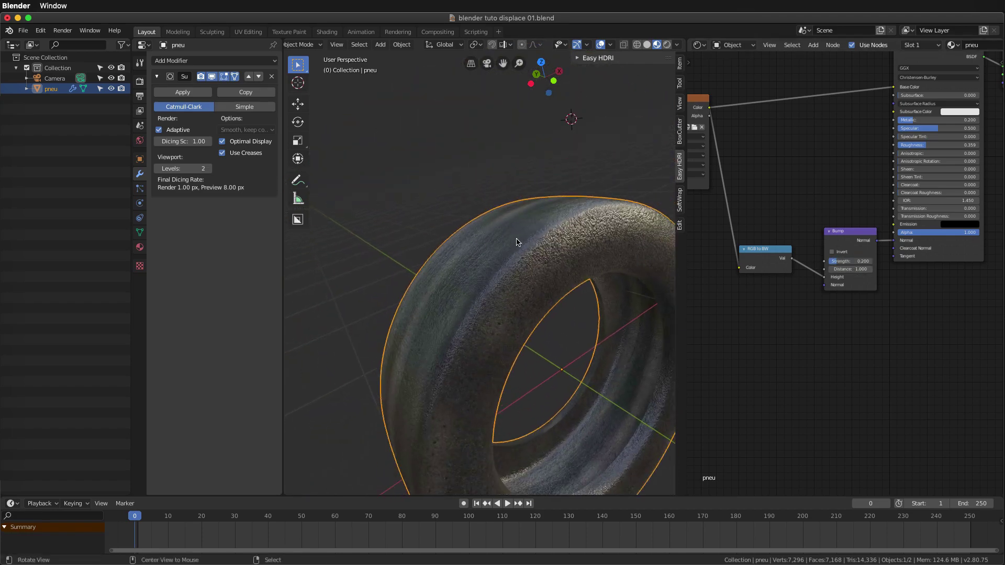
pyautogui.scroll(-2, 510, 191)
pyautogui.hotkey('ctrl', 's')
# Step: Check the tyre in Rendered shading without gizmo or overlays, and lower bump Strength to 0.1
pyautogui.click(667, 45)
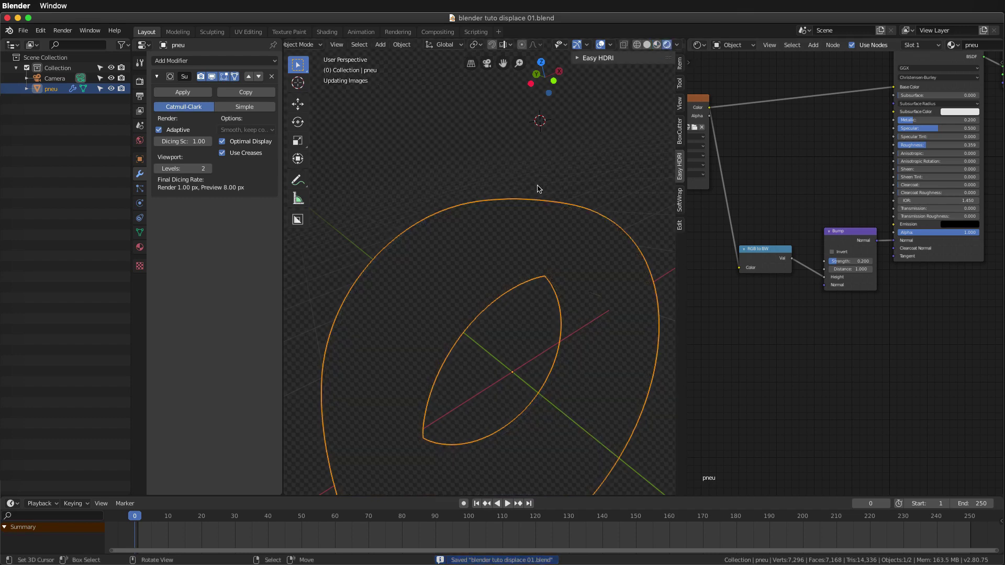
pyautogui.click(576, 44)
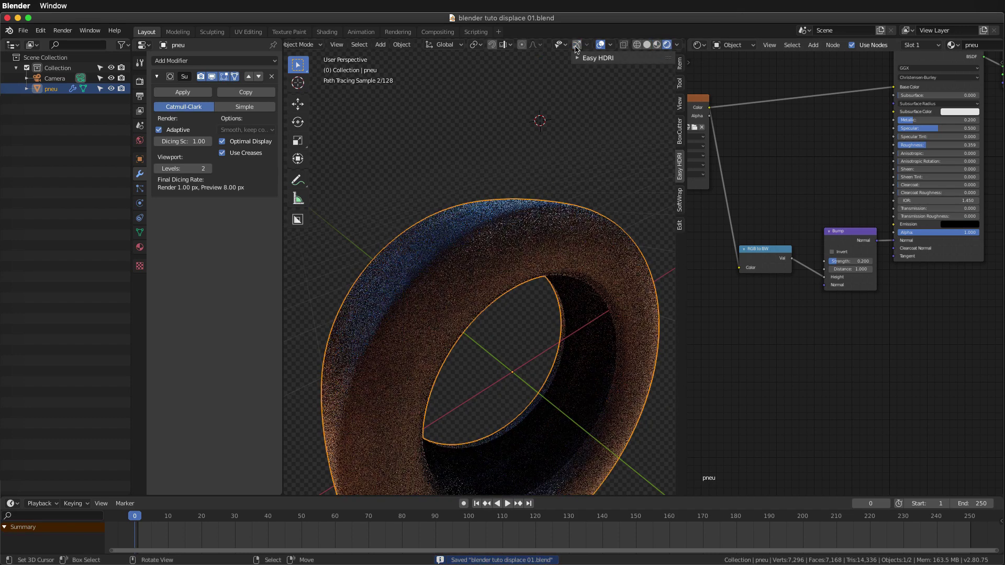
pyautogui.click(601, 45)
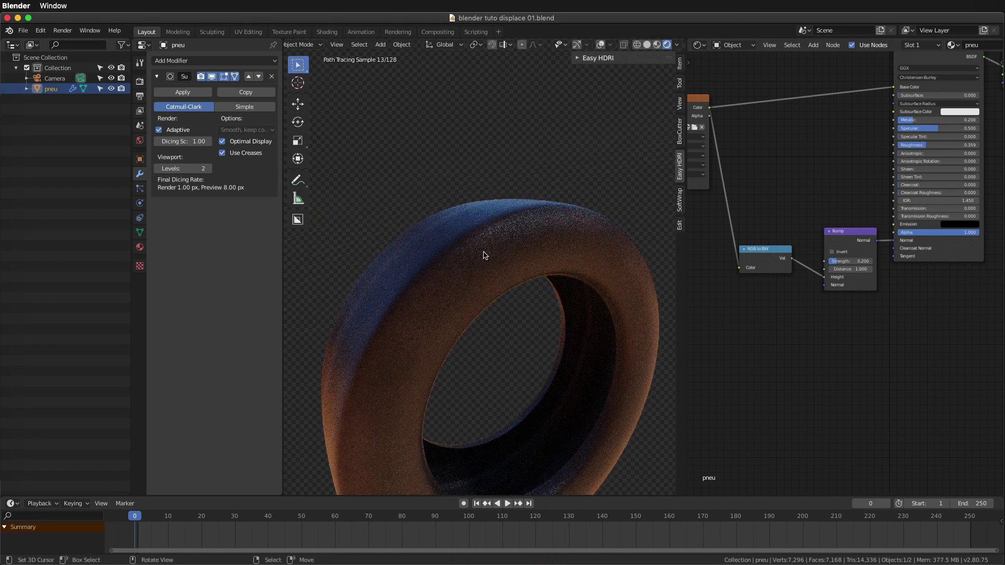
pyautogui.moveTo(432, 334)
pyautogui.mouseDown(button='middle')
pyautogui.moveTo(465, 307)
pyautogui.moveTo(502, 314)
pyautogui.moveTo(583, 273)
pyautogui.moveTo(510, 278)
pyautogui.moveTo(576, 282)
pyautogui.moveTo(440, 276)
pyautogui.mouseUp(button='middle')
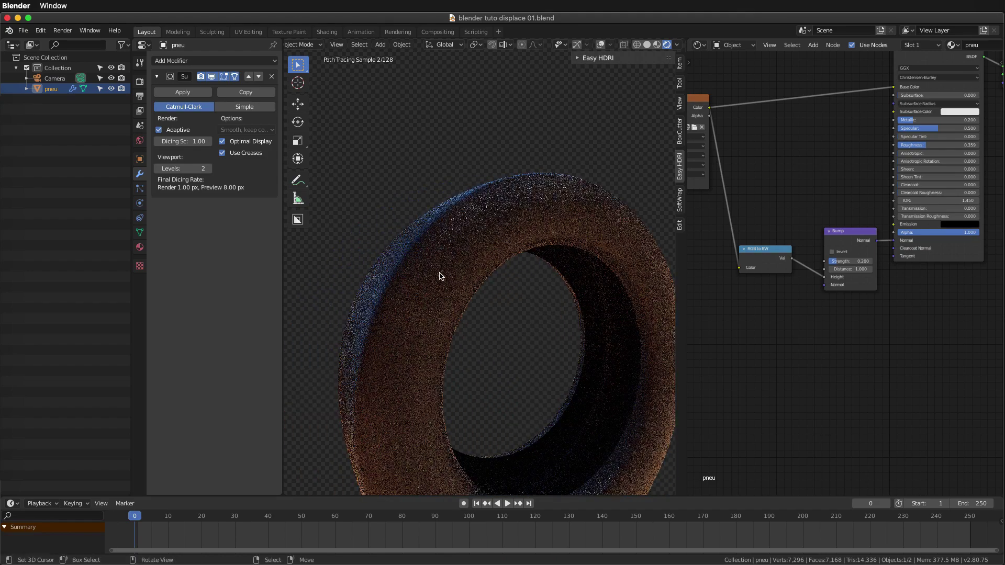
pyautogui.click(847, 261)
pyautogui.write('0.1')
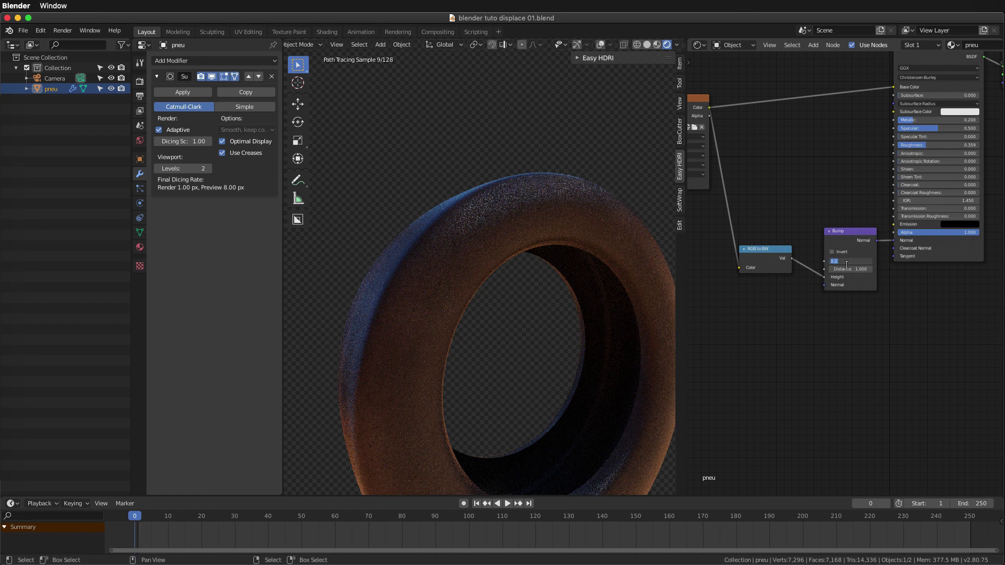
pyautogui.press('Return')
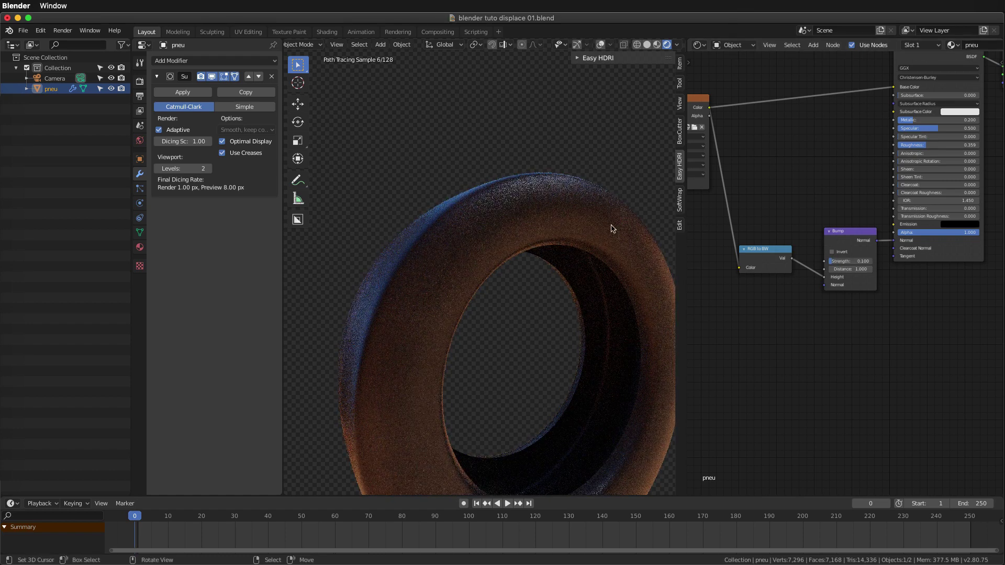
# Step: Return to Material Preview shading, save the blend file, and switch to Photoshop
pyautogui.click(657, 44)
pyautogui.moveTo(634, 103)
pyautogui.mouseDown(button='middle')
pyautogui.moveTo(529, 260)
pyautogui.moveTo(491, 269)
pyautogui.mouseUp(button='middle')
pyautogui.scroll(-2, 502, 278)
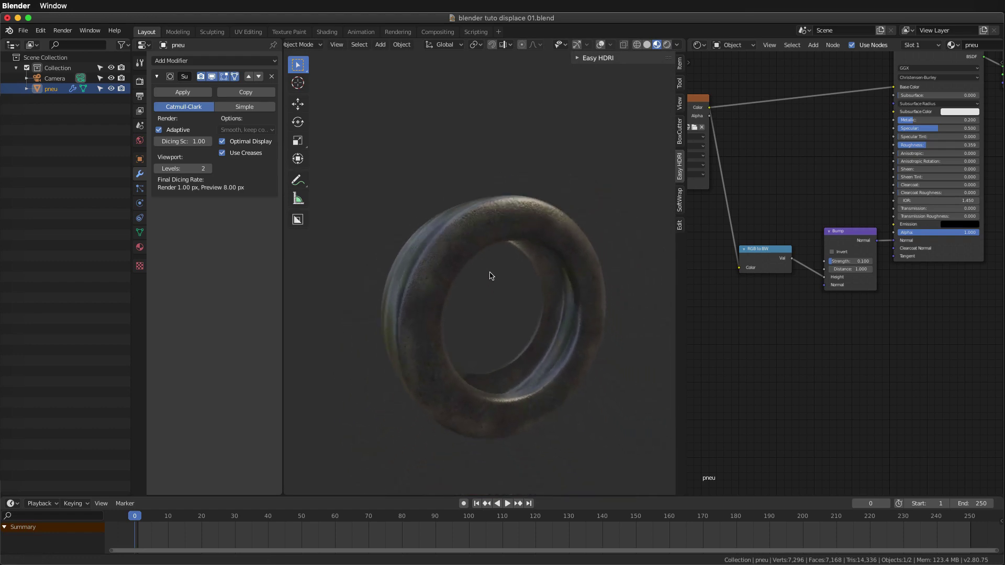
pyautogui.hotkey('ctrl', 's')
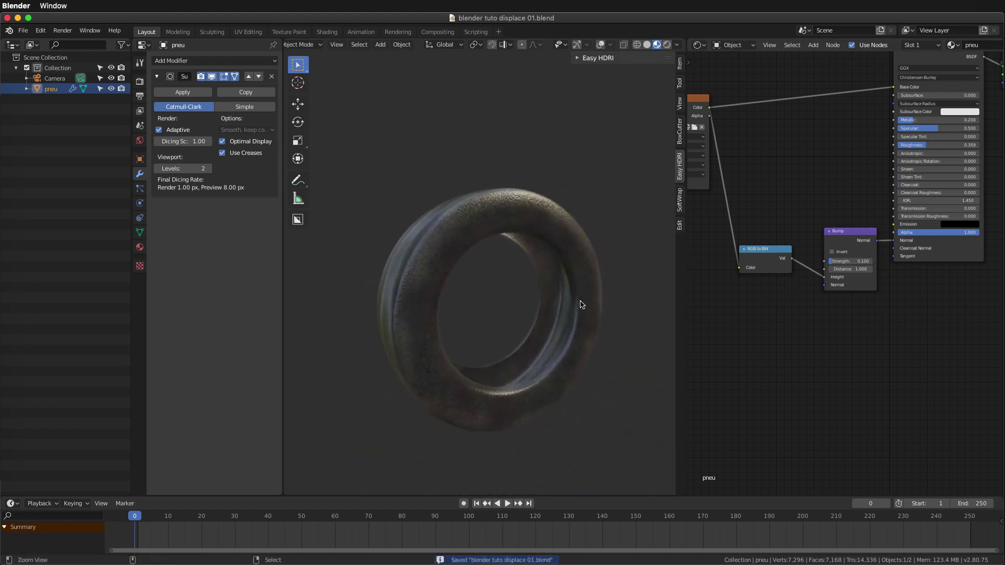
pyautogui.moveTo(583, 303); pyautogui.dragTo(565, 291, button='middle')
pyautogui.press('super+Tab')
pyautogui.press('super+Tab')
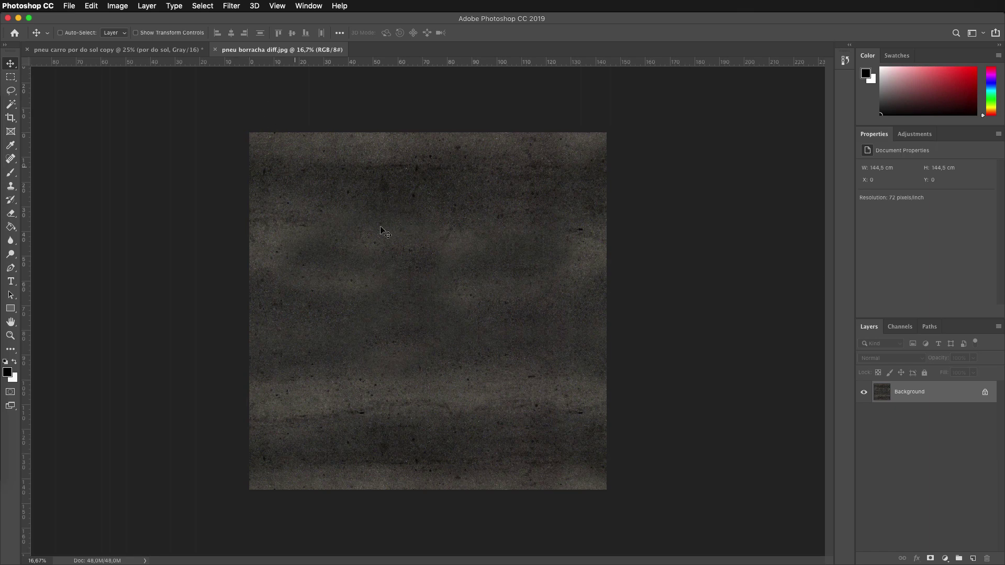
# Step: Close pneu borracha diff.jpg, confirm the tread map is 16-bit Grayscale, and fit it on screen
pyautogui.click(215, 51)
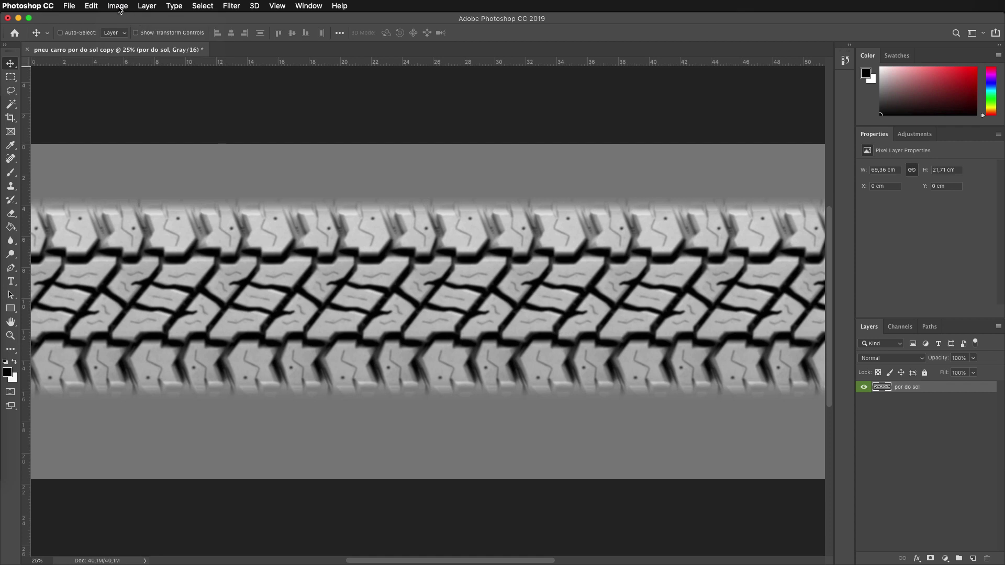
pyautogui.click(118, 7)
pyautogui.moveTo(124, 18)
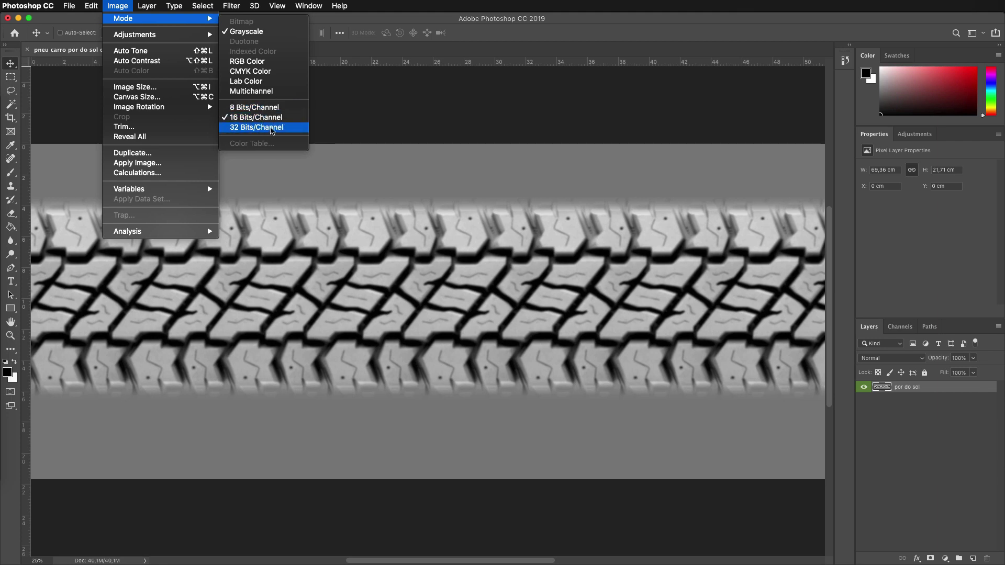
pyautogui.click(496, 189)
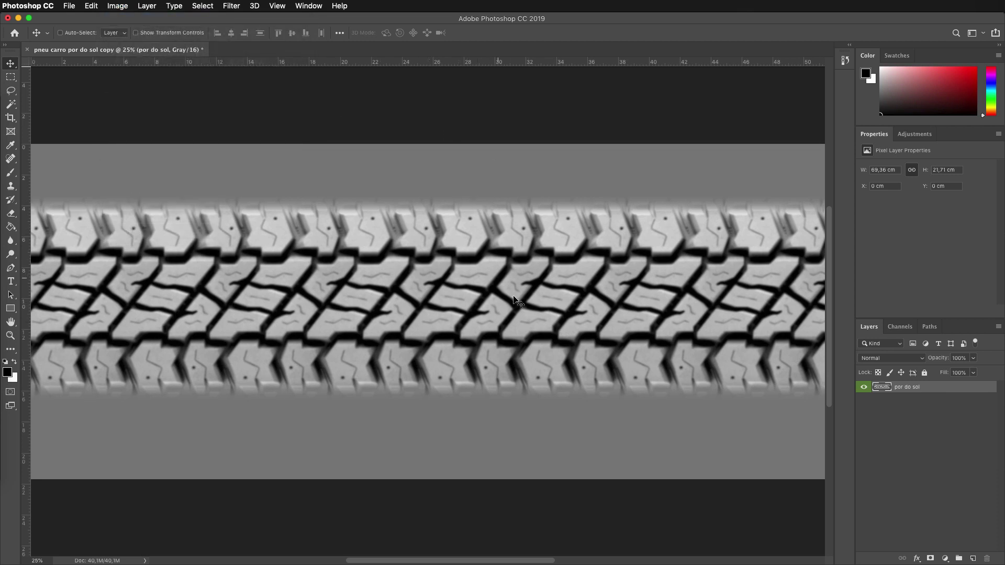
pyautogui.press('super+minus')
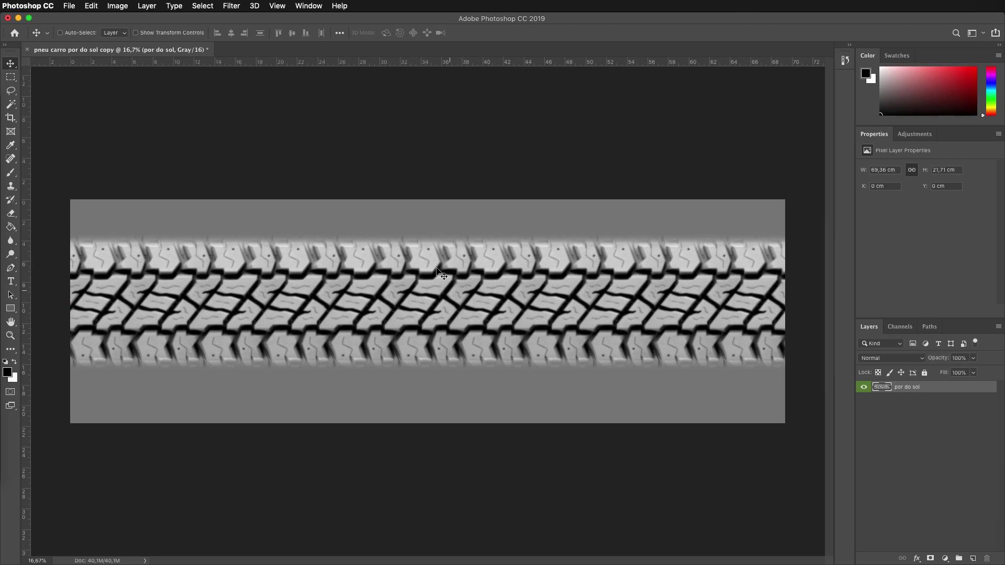
pyautogui.press('super+Tab')
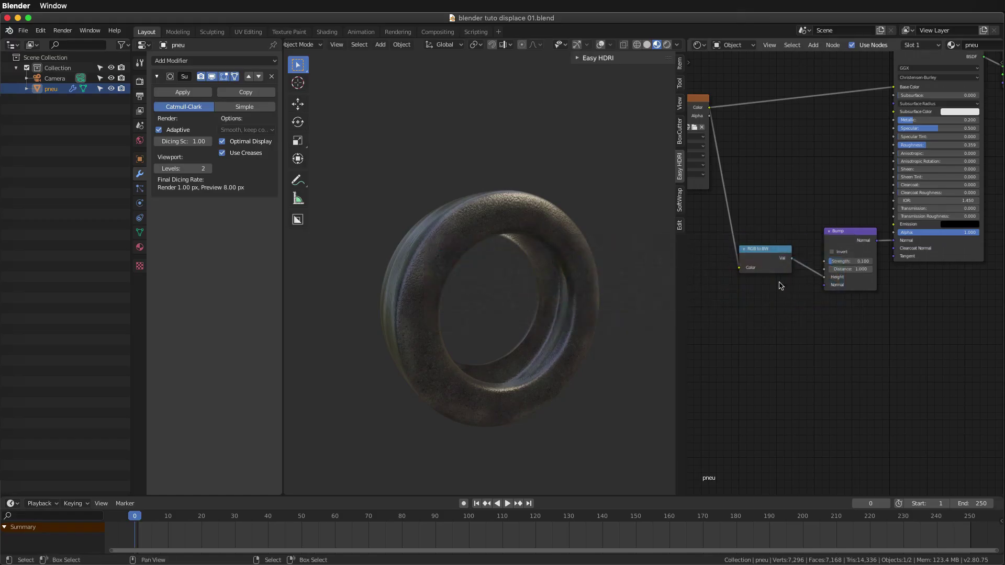
# Step: Turn the node area into a UV Editor and put the tire in Edit Mode
pyautogui.click(698, 46)
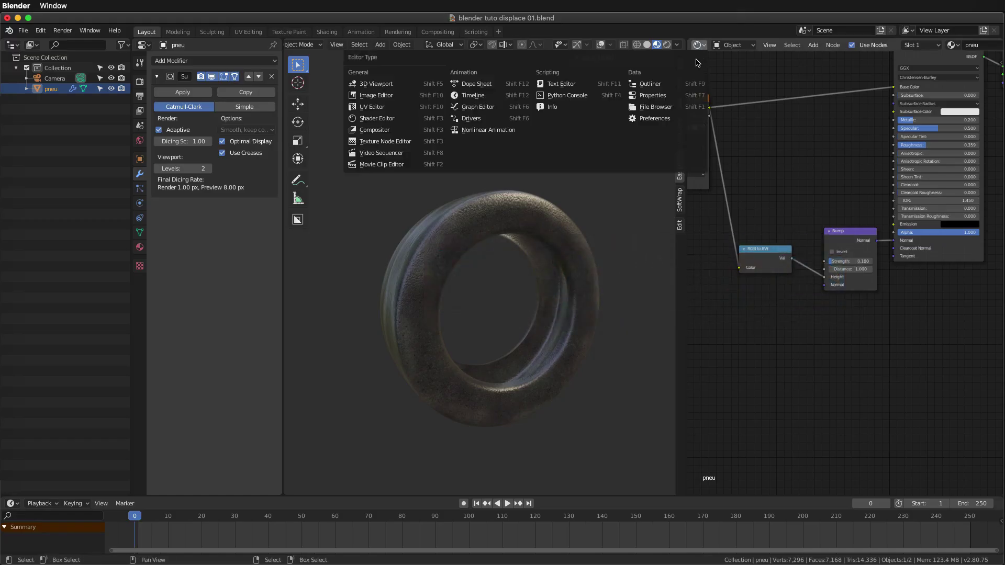
pyautogui.click(394, 108)
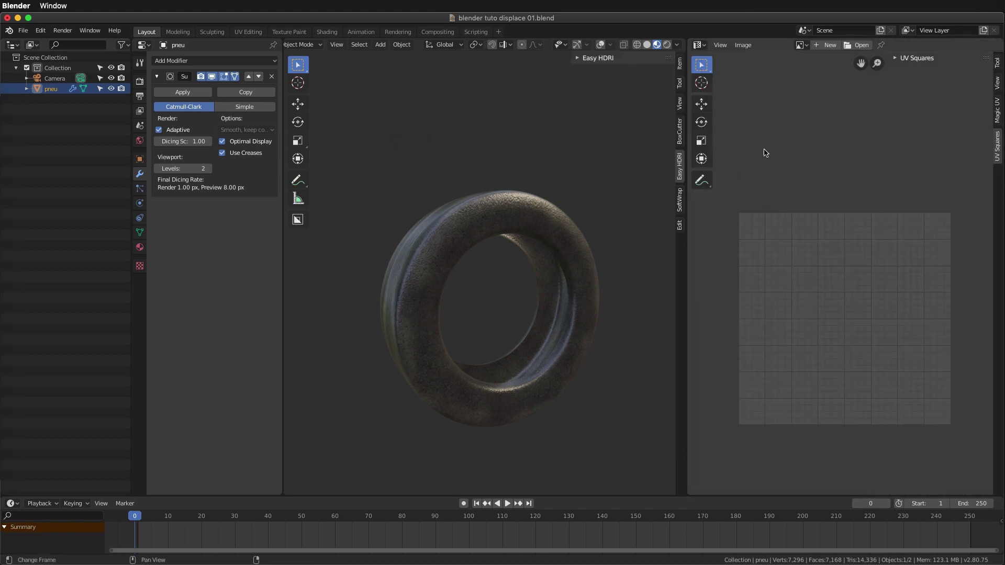
pyautogui.press('Tab')
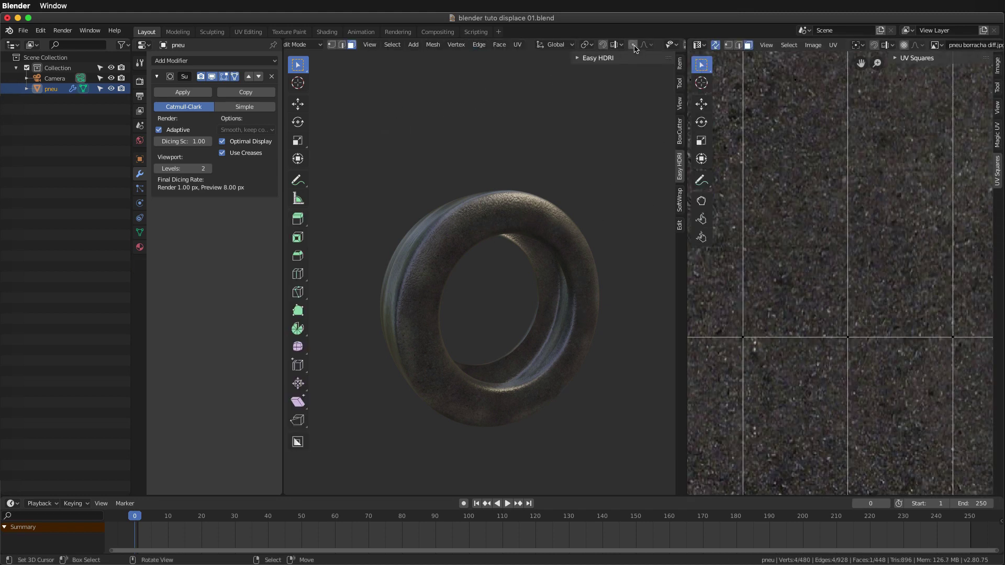
pyautogui.hscroll(5, 657, 47)
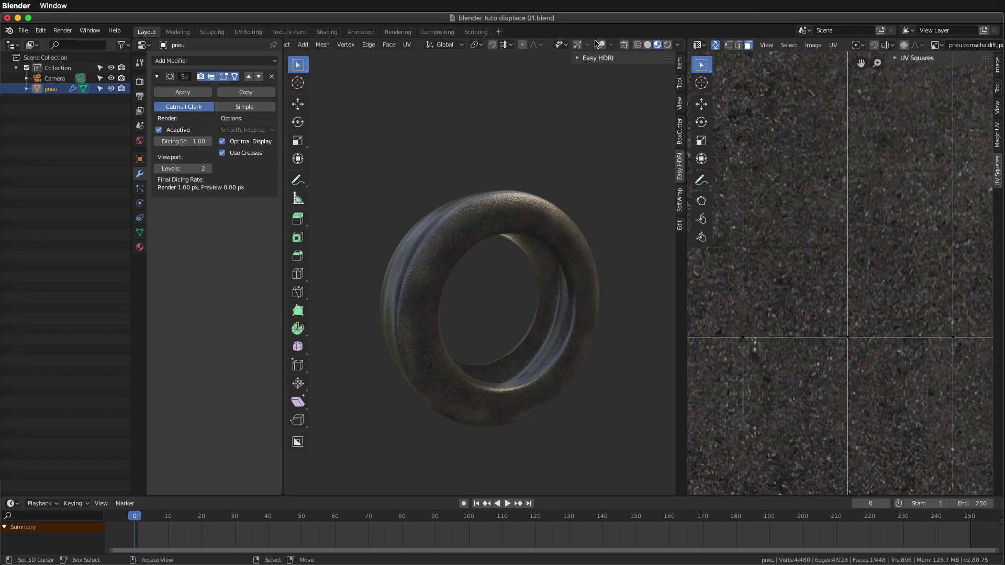
# Step: Show viewport overlays, select all faces, and zoom the UV Editor out to fit the grid
pyautogui.click(601, 45)
pyautogui.moveTo(515, 226); pyautogui.dragTo(579, 227, button='middle')
pyautogui.press('a')
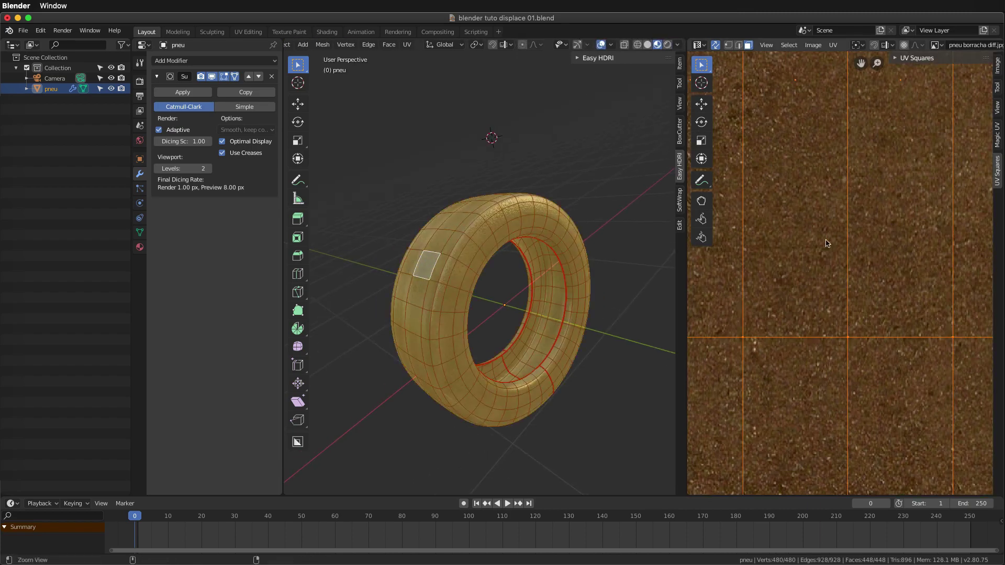
pyautogui.scroll(-3, 780, 289)
pyautogui.scroll(-2, 780, 289)
pyautogui.scroll(-2, 806, 277)
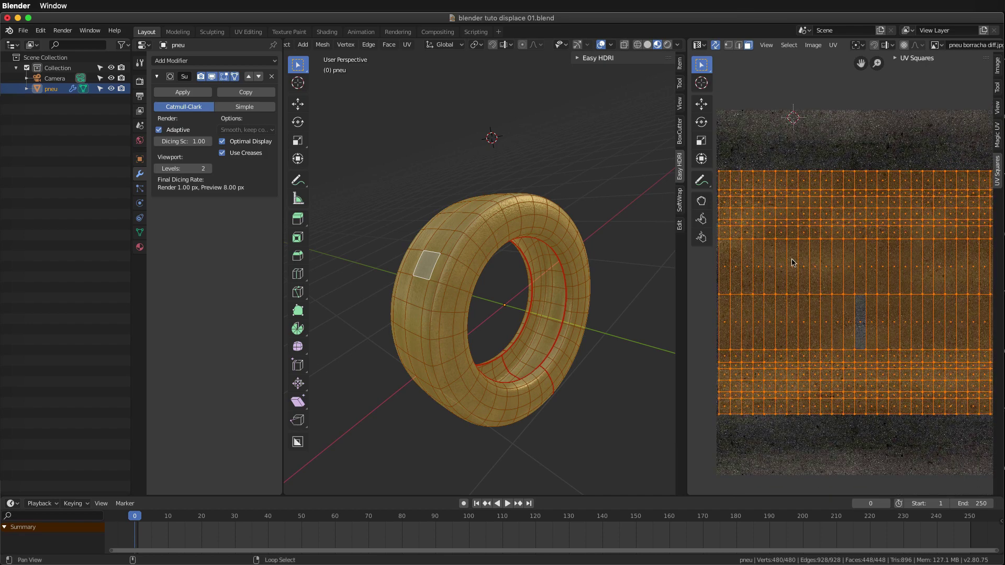
pyautogui.keyDown('ctrl'); pyautogui.moveTo(816, 271); pyautogui.dragTo(825, 275, button='middle'); pyautogui.keyUp('ctrl')
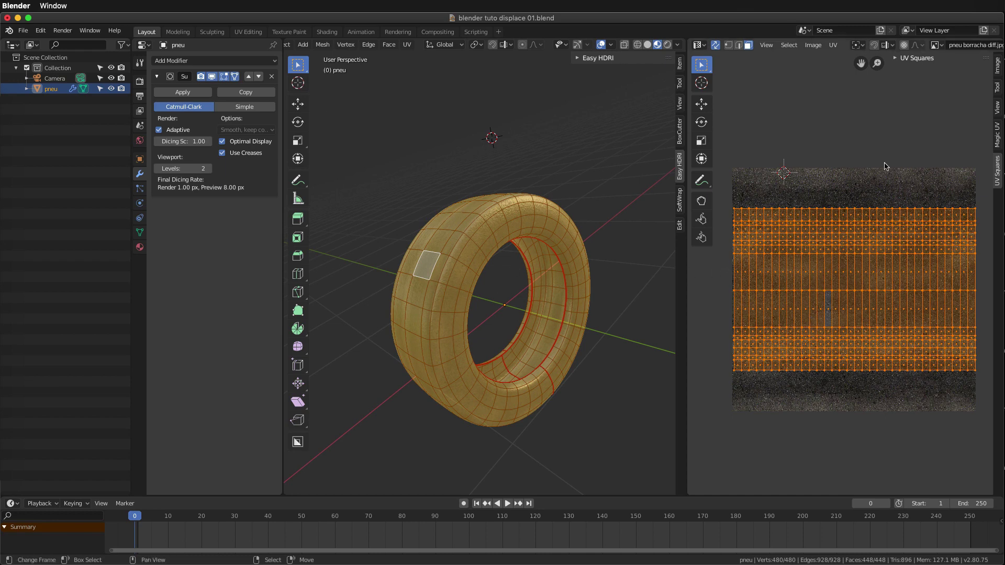
# Step: Export the tire's UV layout as a 4096-pixel PNG named pneu UV.png in Textures
pyautogui.click(832, 47)
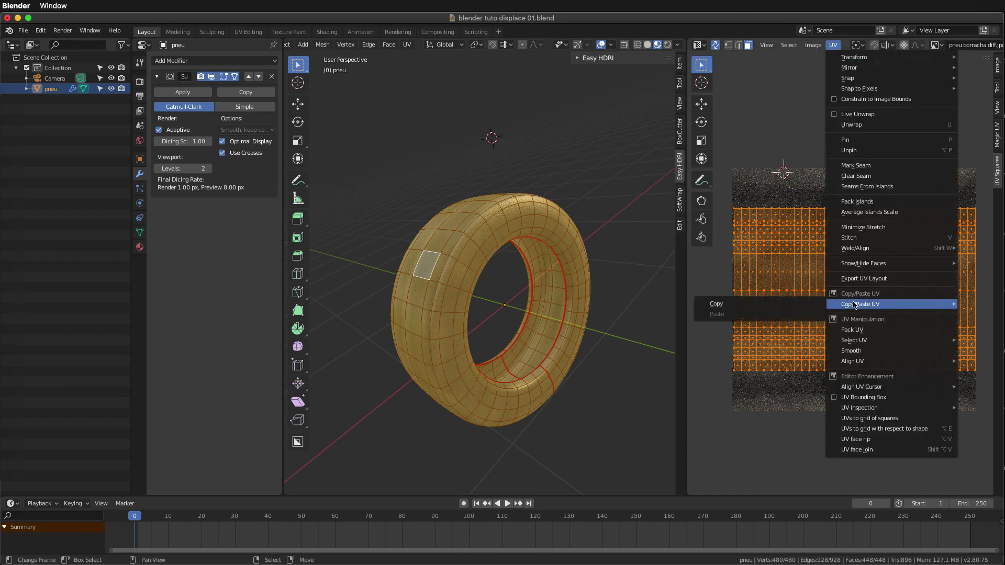
pyautogui.click(875, 280)
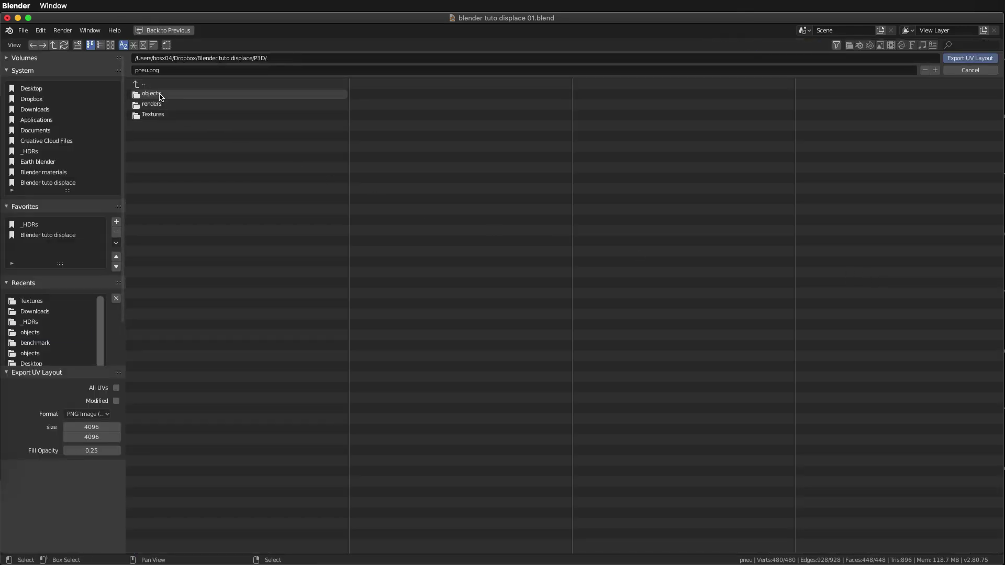
pyautogui.click(155, 115)
pyautogui.click(144, 71)
pyautogui.write('UV')
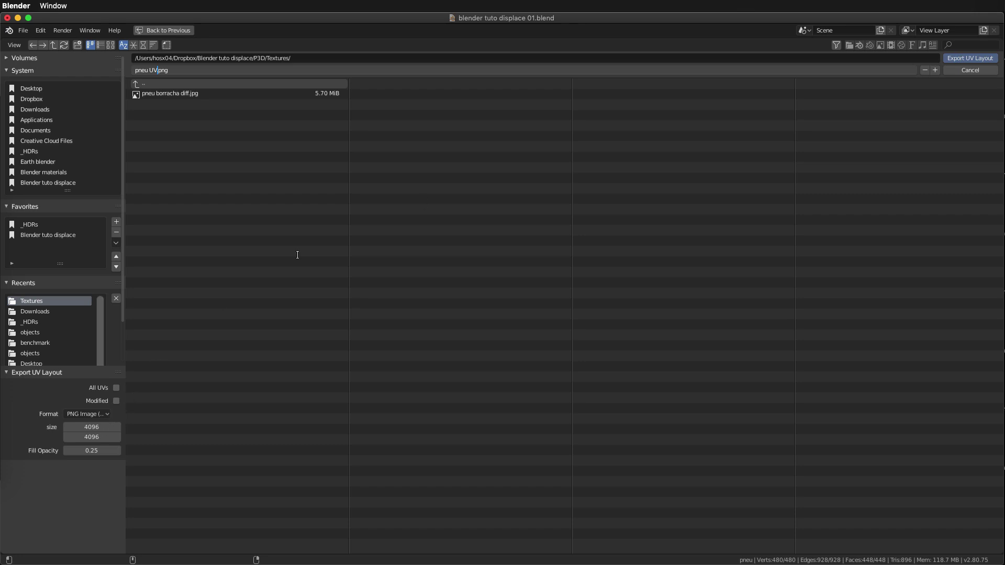
pyautogui.press('Return')
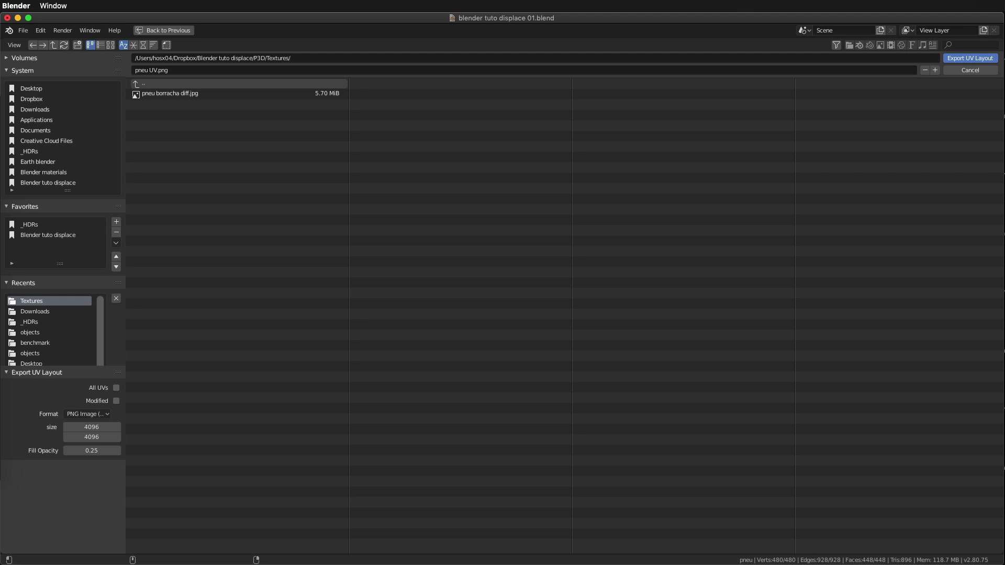
pyautogui.press('Return')
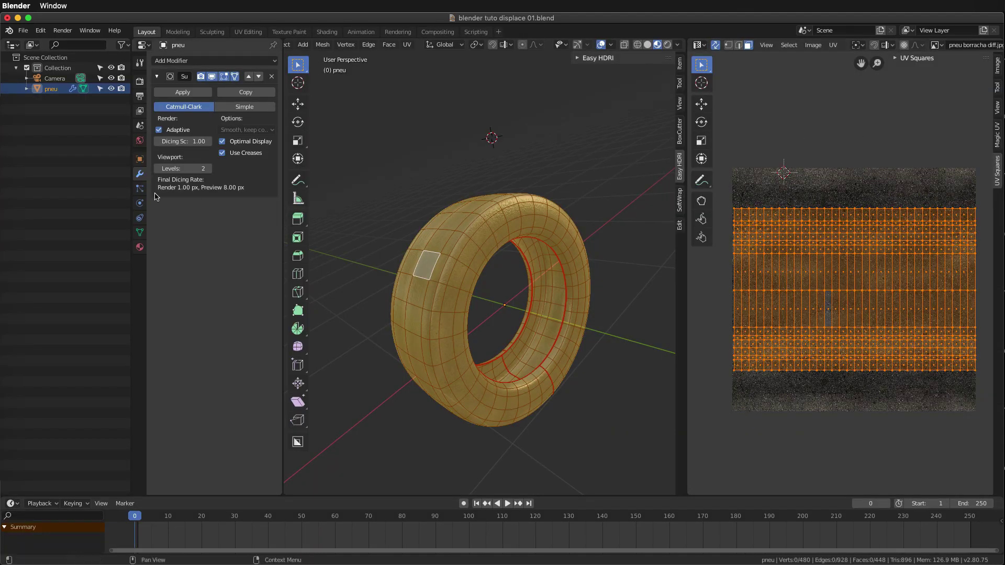
# Step: Open the exported pneu UV.png in Photoshop as a new document
pyautogui.click(6, 170)
pyautogui.press('super+o')
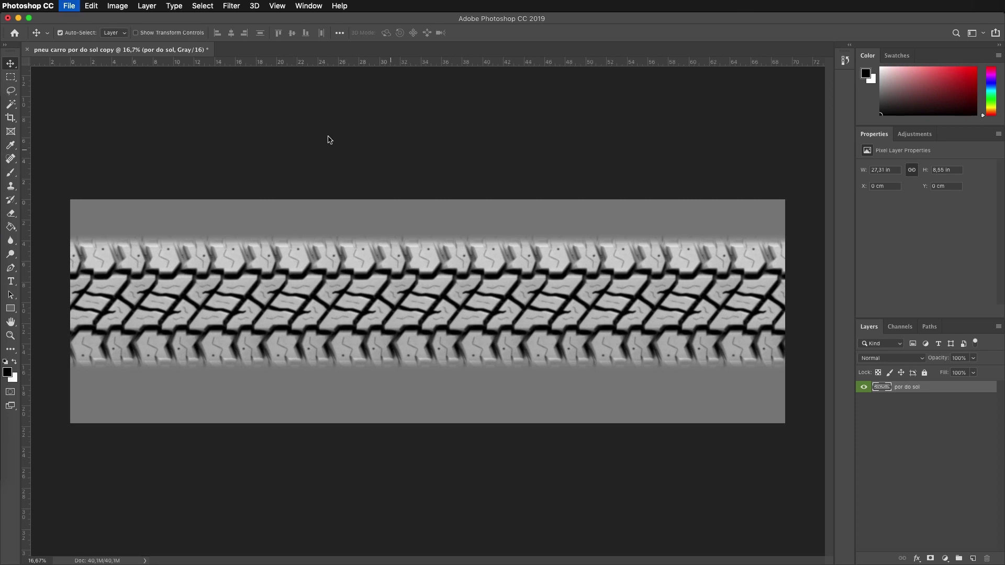
pyautogui.click(601, 134)
pyautogui.press('Return')
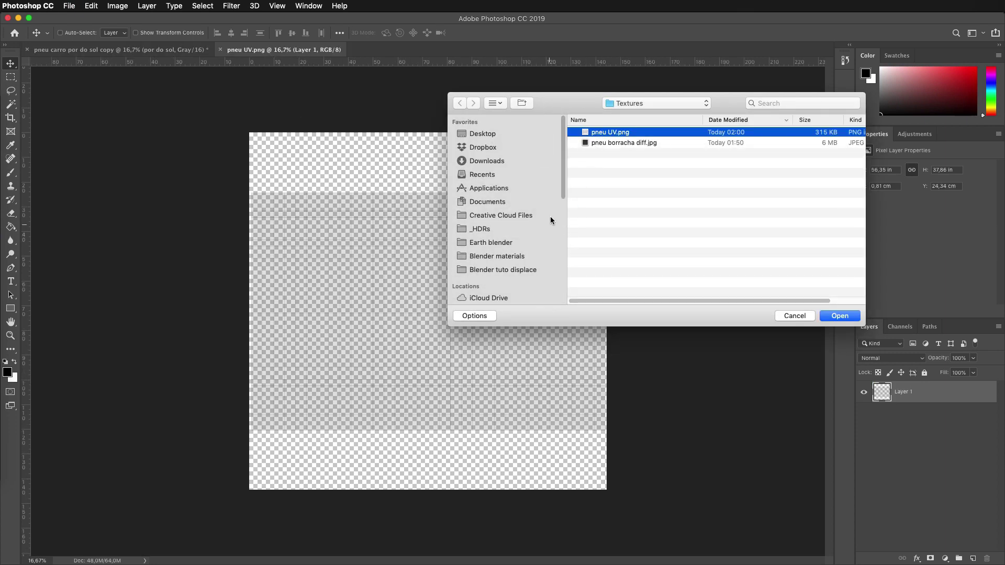
# Step: Convert pneu UV.png to Grayscale, discarding its colour information
pyautogui.press('super+i')
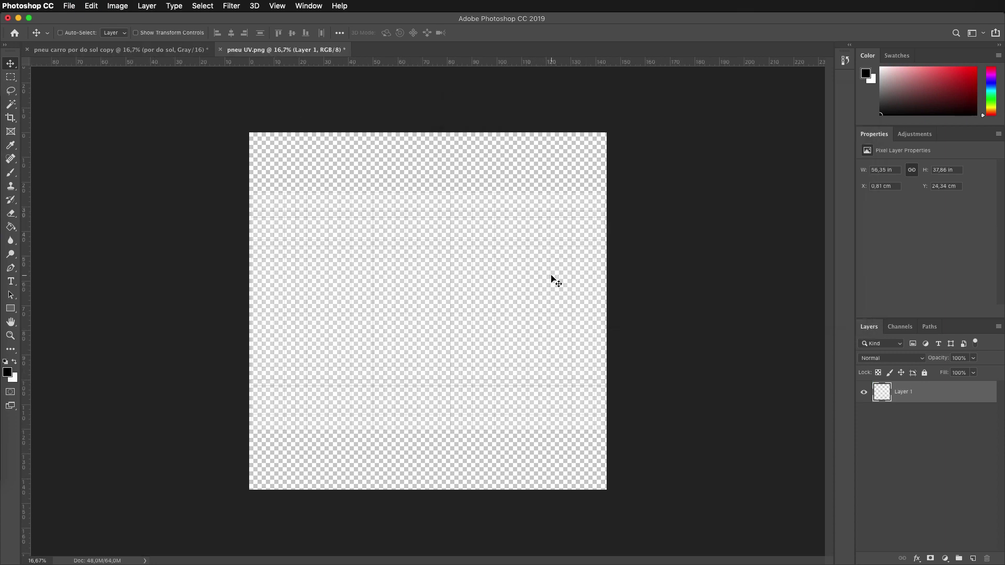
pyautogui.press('super+z')
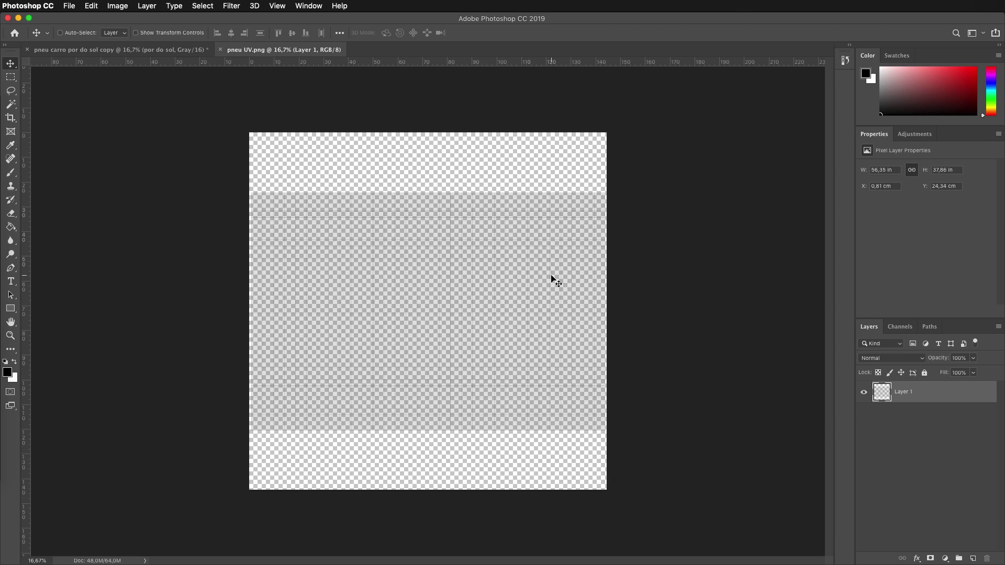
pyautogui.click(117, 6)
pyautogui.moveTo(124, 18)
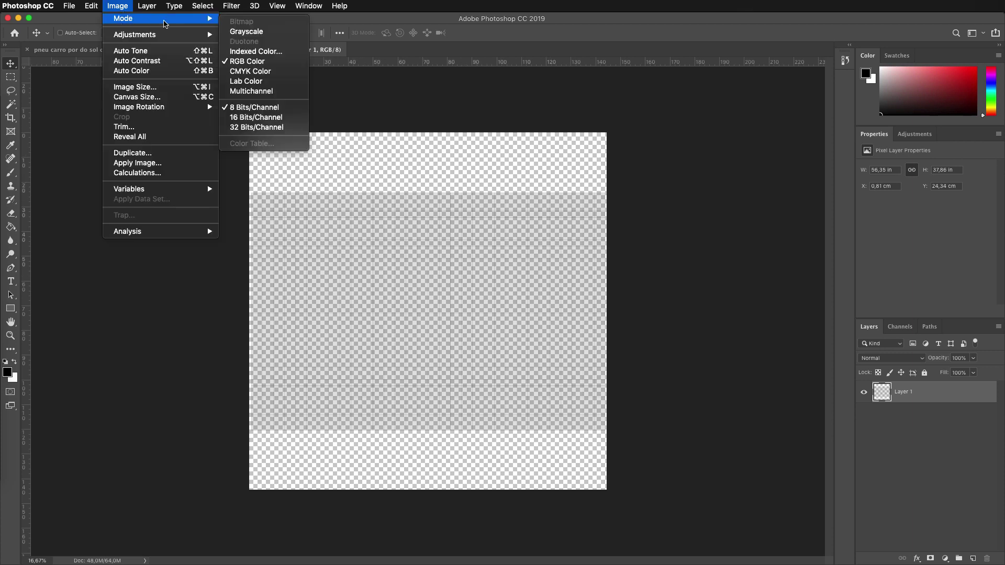
pyautogui.click(246, 31)
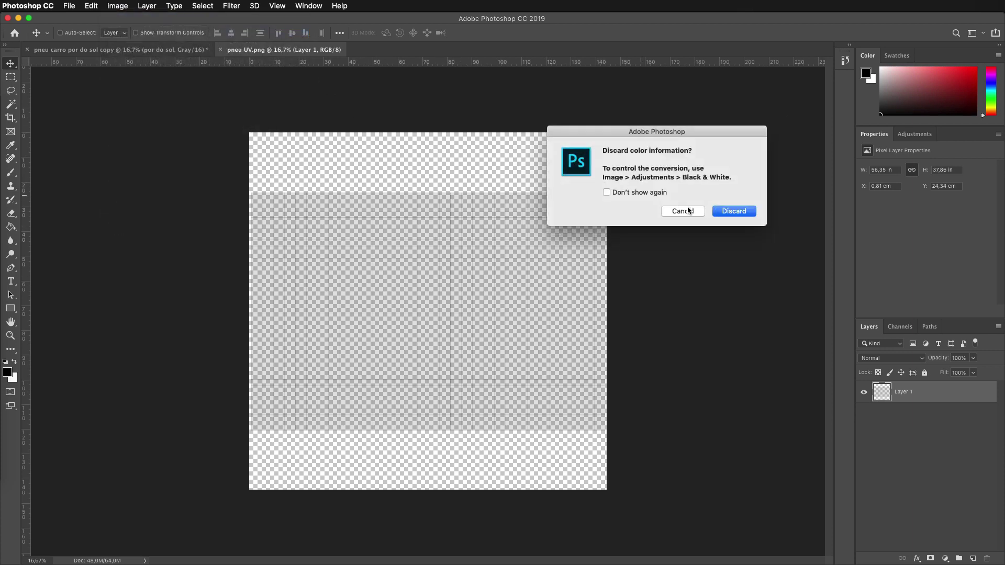
pyautogui.click(620, 193)
pyautogui.click(732, 211)
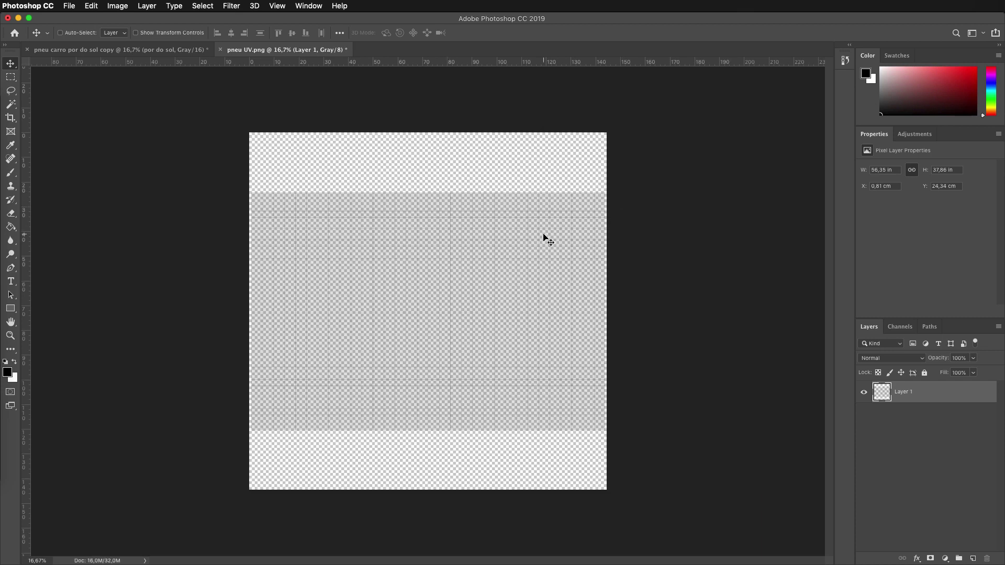
pyautogui.hotkey('ctrl', 'alt', 'i')
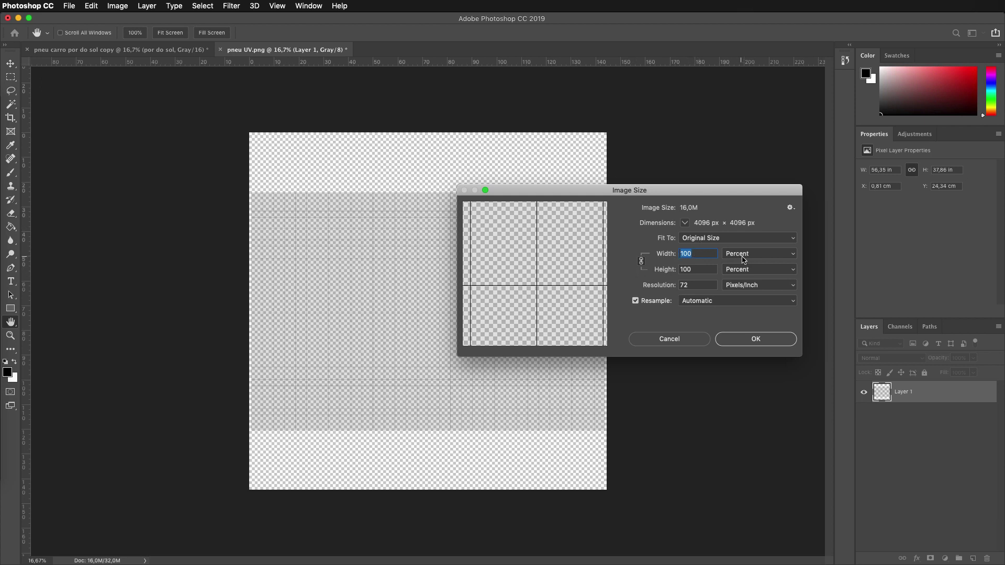
# Step: Resize the UV layout to 200 percent (8192 px square) and set it to 16 Bits/Channel
pyautogui.click(744, 258)
pyautogui.click(718, 261)
pyautogui.click(744, 257)
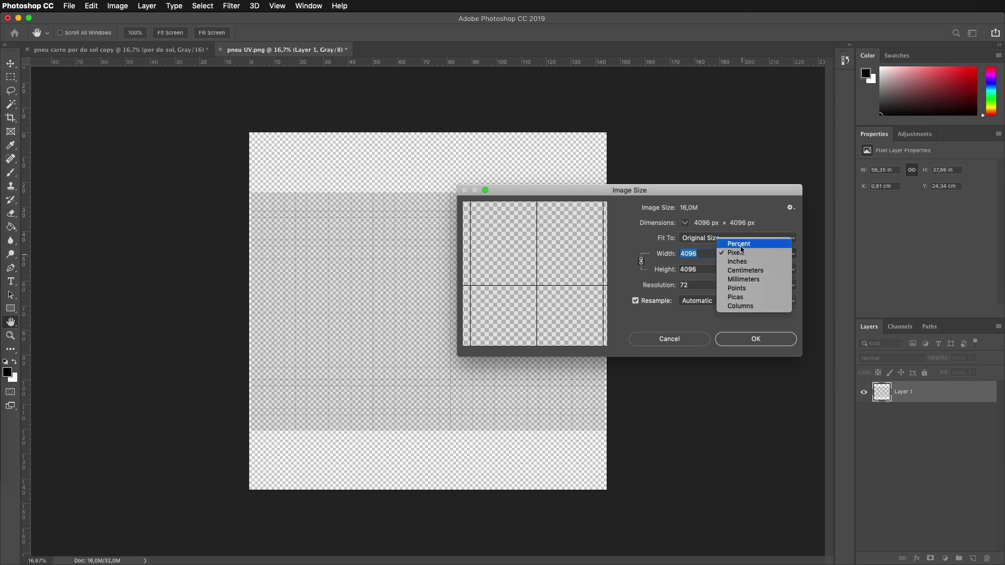
pyautogui.write('200')
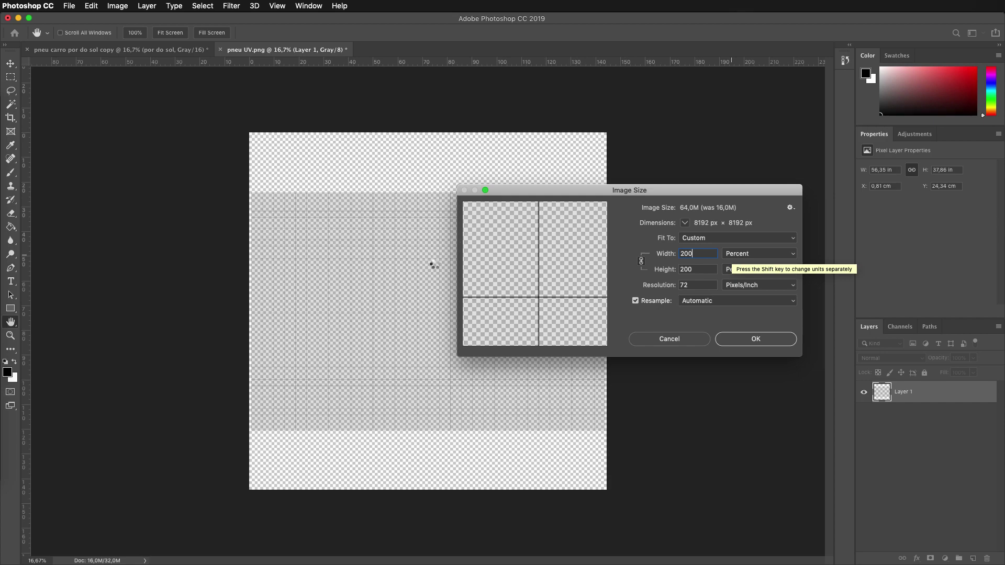
pyautogui.press('Return')
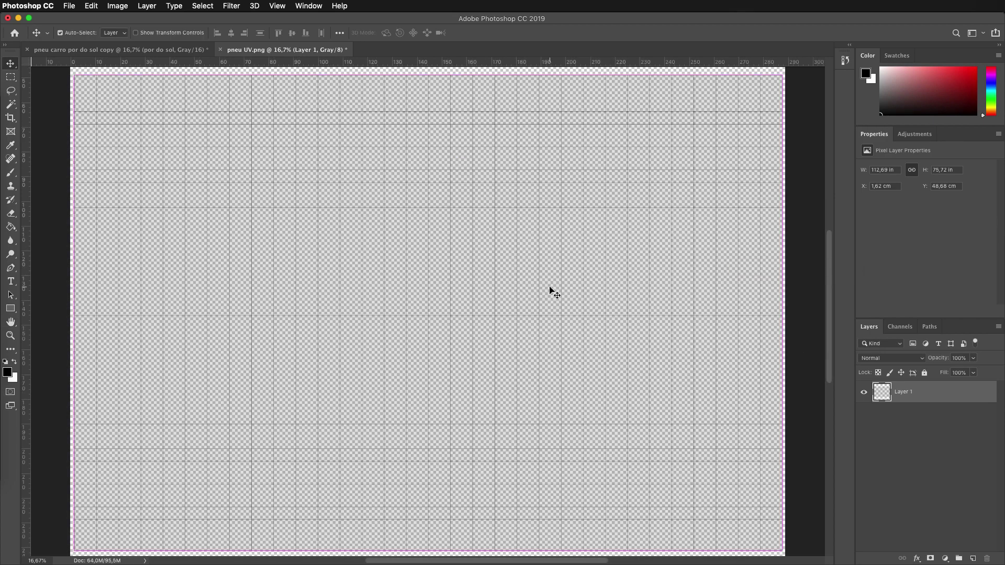
pyautogui.press('super+minus')
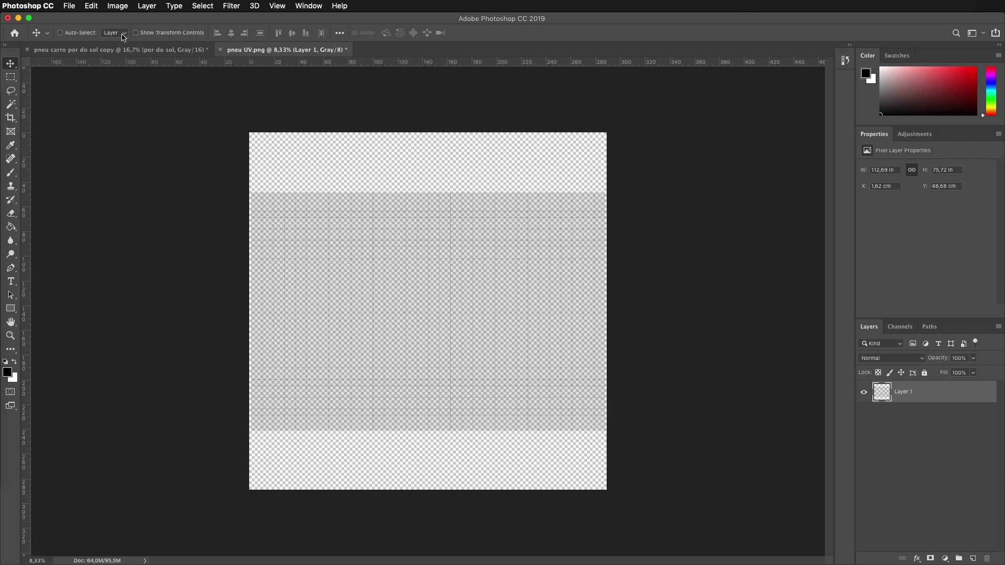
pyautogui.click(117, 6)
pyautogui.moveTo(157, 17)
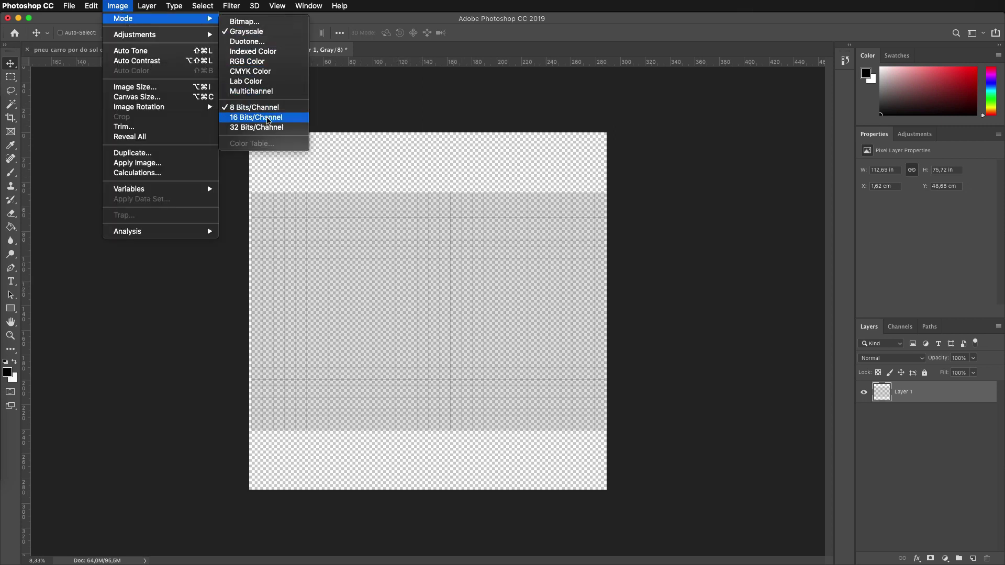
pyautogui.click(281, 119)
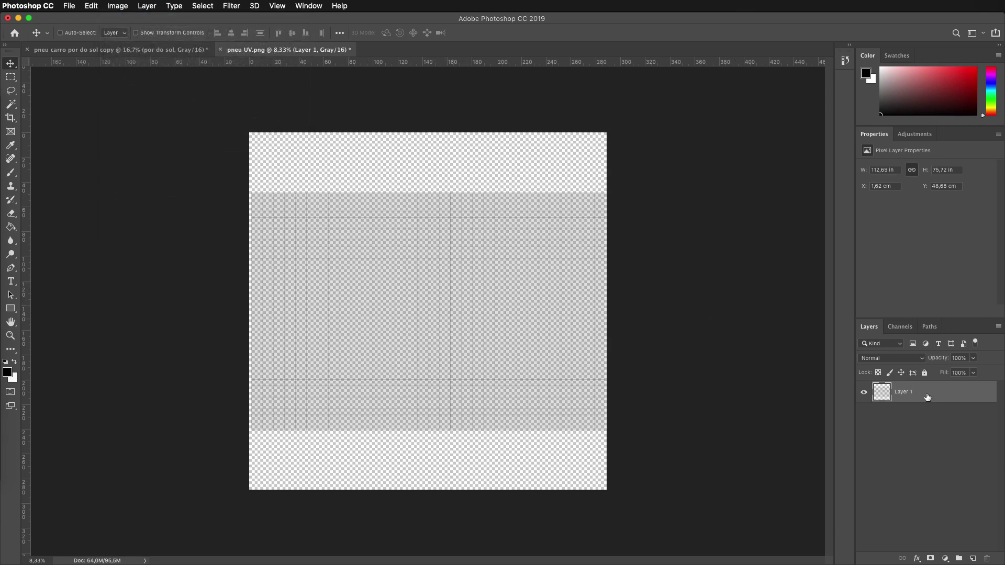
# Step: Duplicate the UV grid layer twice and merge all copies into one darker grid layer
pyautogui.hotkey('ctrl', 'j')
pyautogui.hotkey('ctrl', 'j')
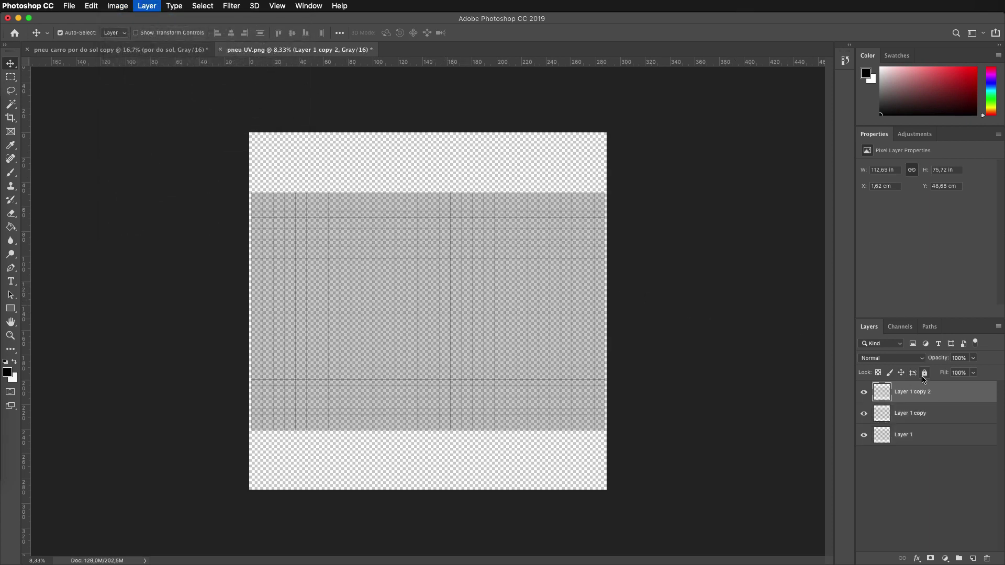
pyautogui.hotkey('ctrl', 'j')
pyautogui.keyDown('shift'); pyautogui.click(907, 457); pyautogui.keyUp('shift')
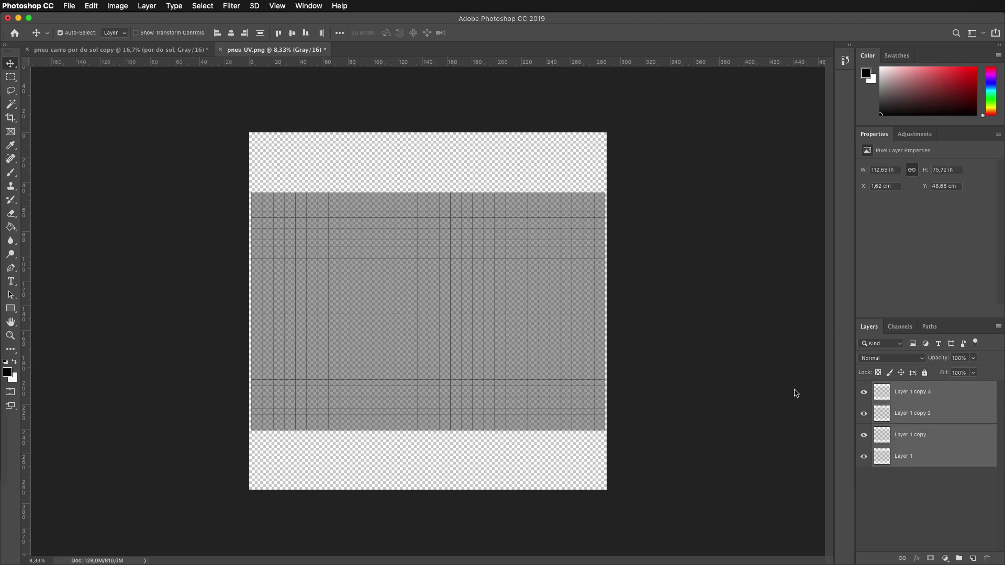
pyautogui.hotkey('ctrl', 'e')
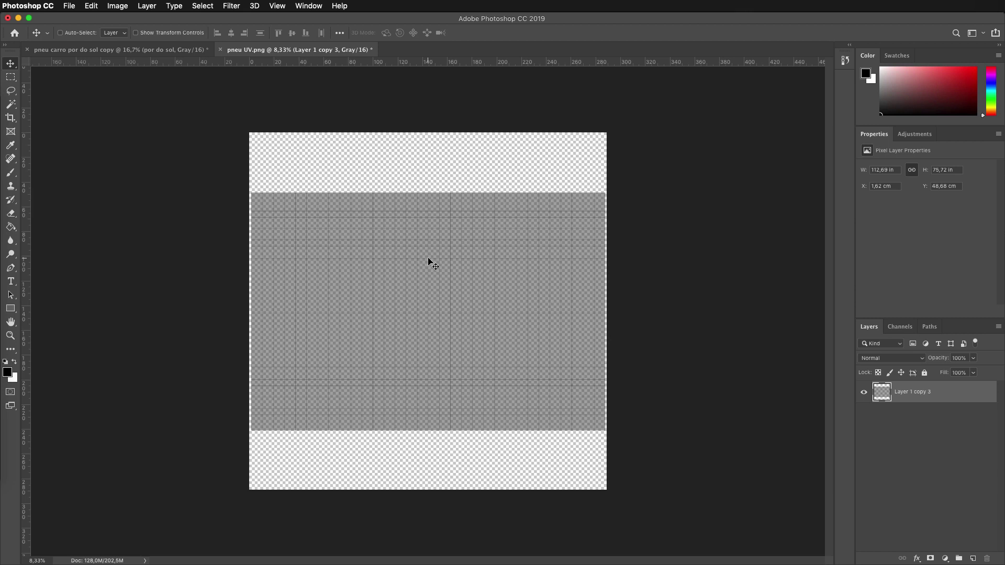
# Step: Drag the tire tread layer into pneu UV.png and place it beneath the grid layer
pyautogui.click(147, 50)
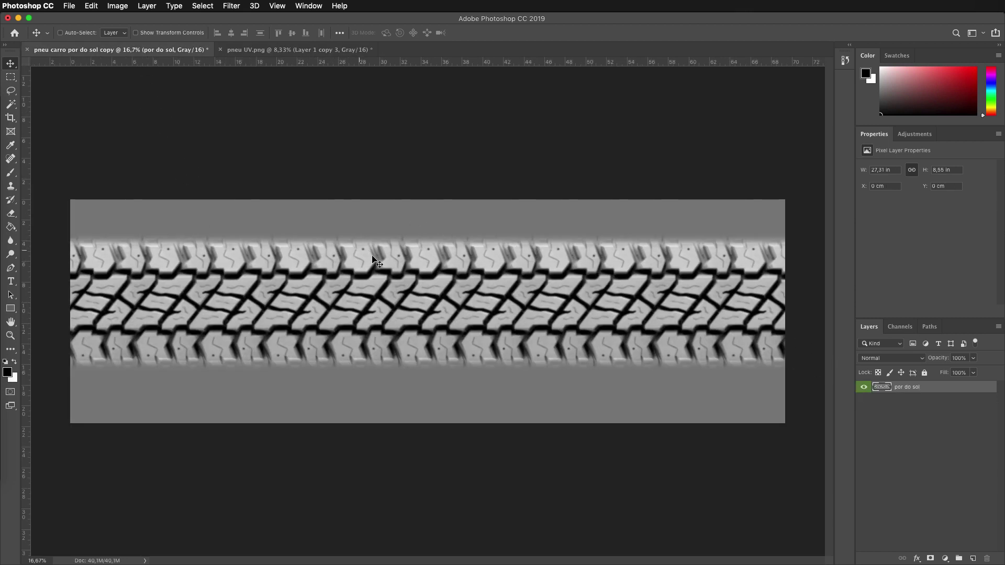
pyautogui.moveTo(456, 263); pyautogui.dragTo(302, 54)
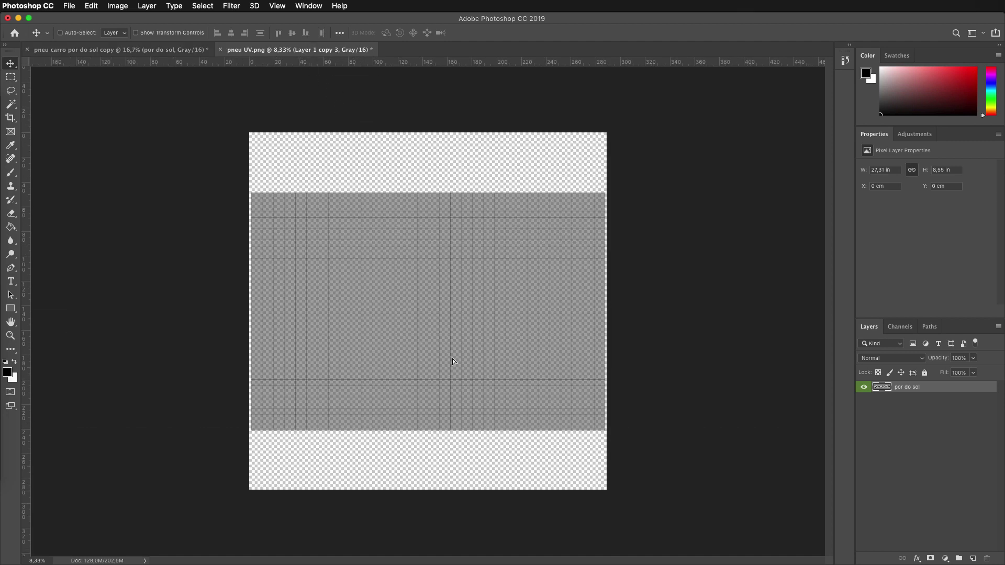
pyautogui.moveTo(453, 361); pyautogui.dragTo(466, 356)
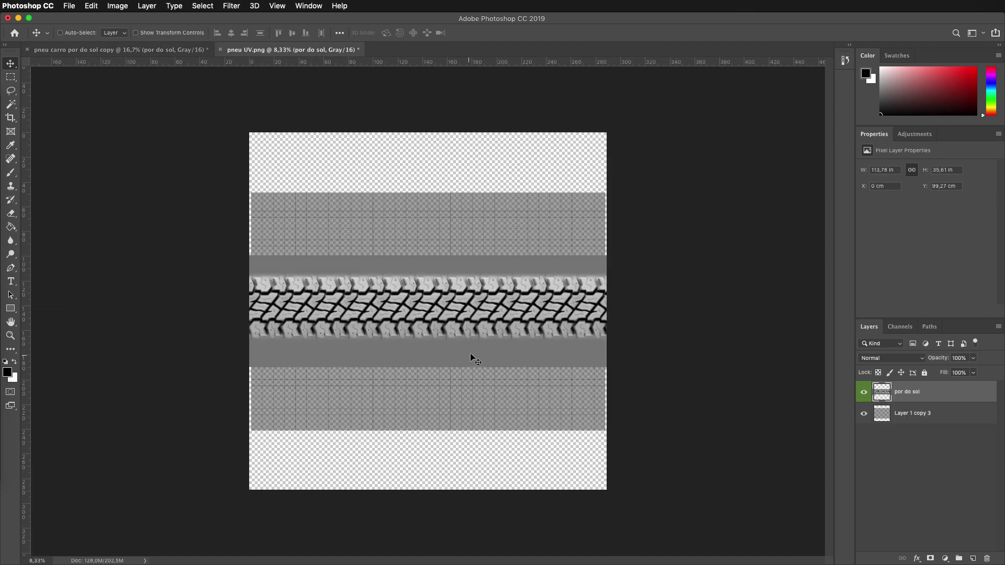
pyautogui.moveTo(898, 396); pyautogui.dragTo(892, 425)
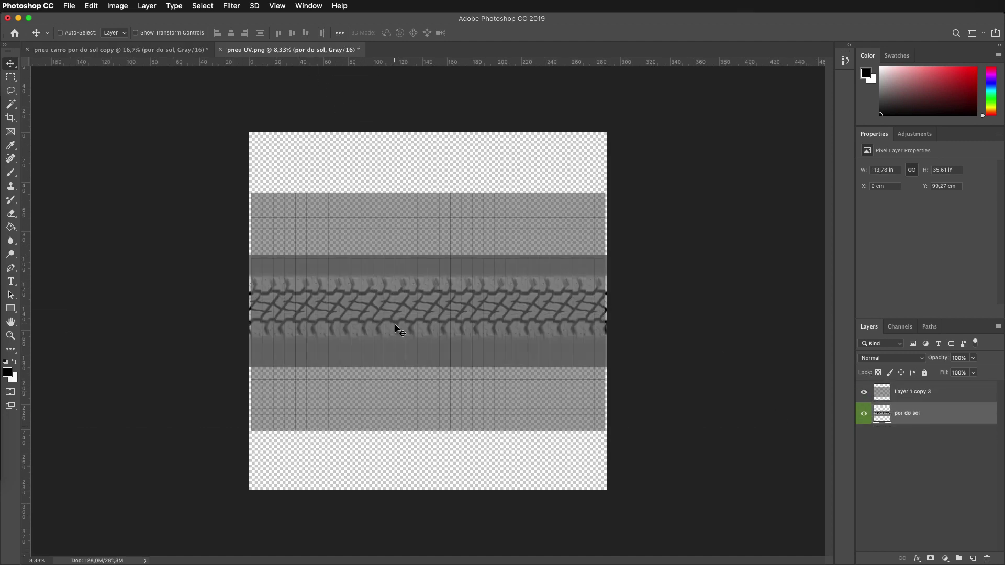
pyautogui.press('super+Tab')
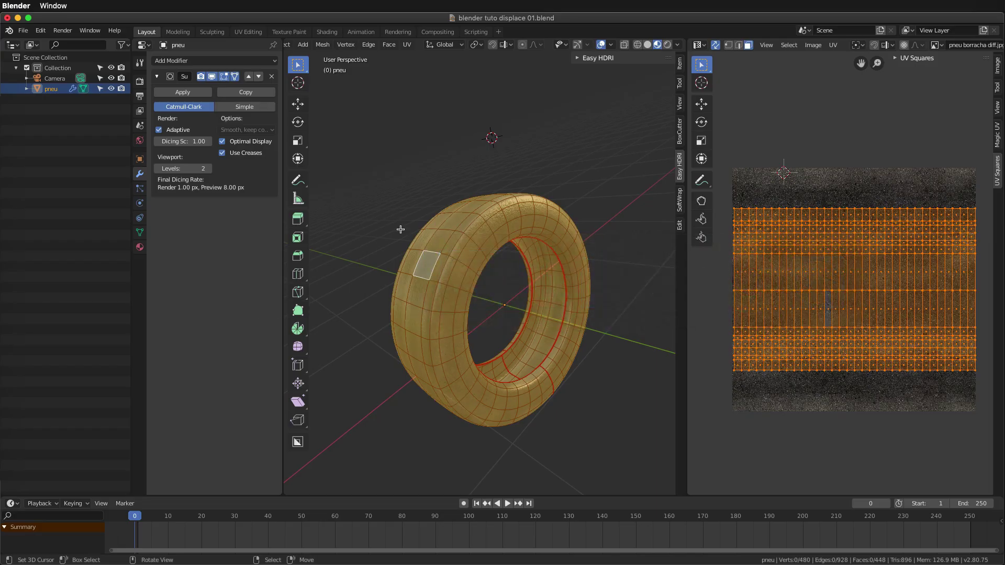
# Step: Select the tread face loops, grow the selection across the band, and hide all other faces
pyautogui.click(398, 221)
pyautogui.moveTo(434, 217); pyautogui.dragTo(427, 207, button='middle')
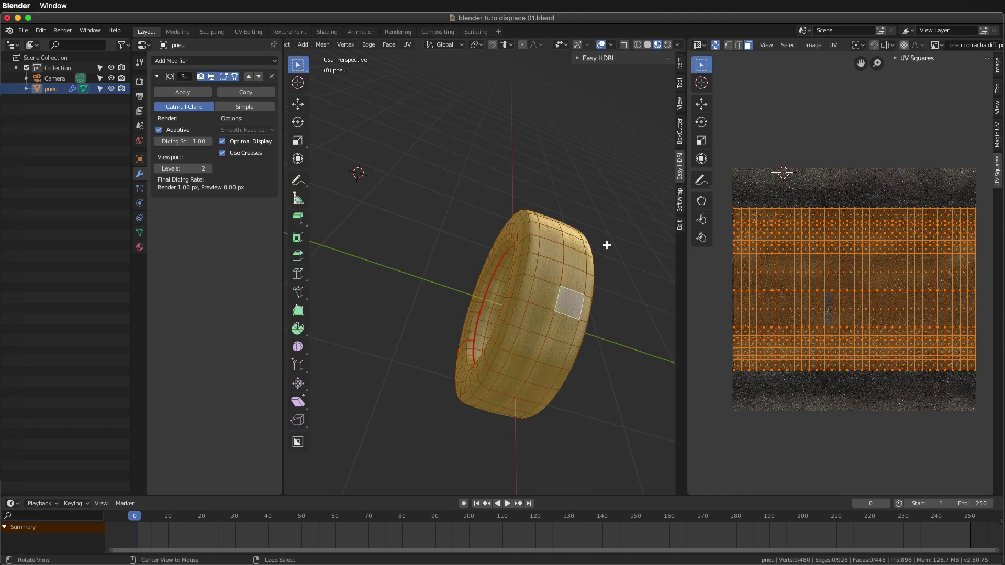
pyautogui.keyDown('alt'); pyautogui.moveTo(546, 268); pyautogui.dragTo(490, 265); pyautogui.keyUp('alt')
pyautogui.rightClick(489, 265)
pyautogui.keyDown('alt'); pyautogui.rightClick(489, 265); pyautogui.keyUp('alt')
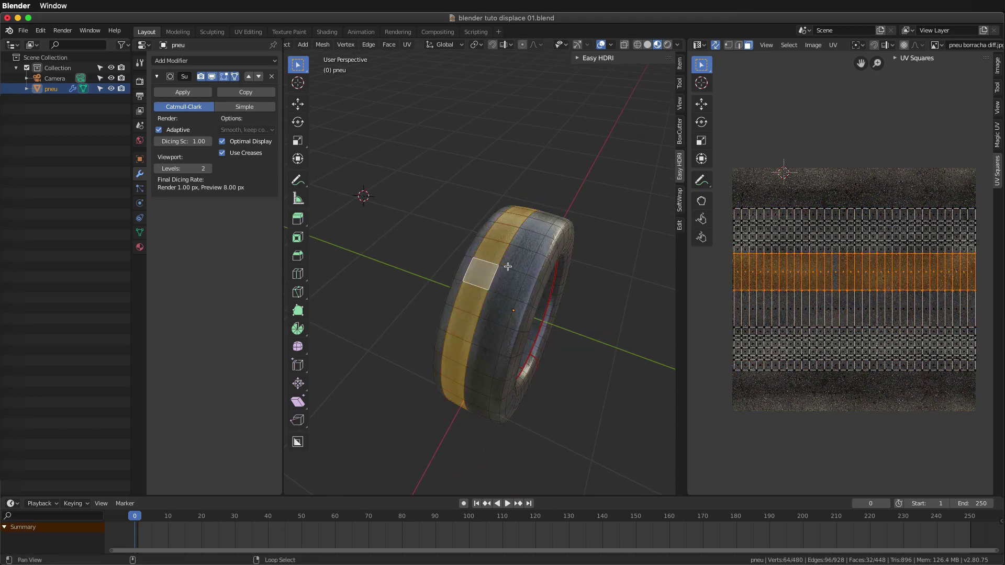
pyautogui.press('ctrl+KP_Add')
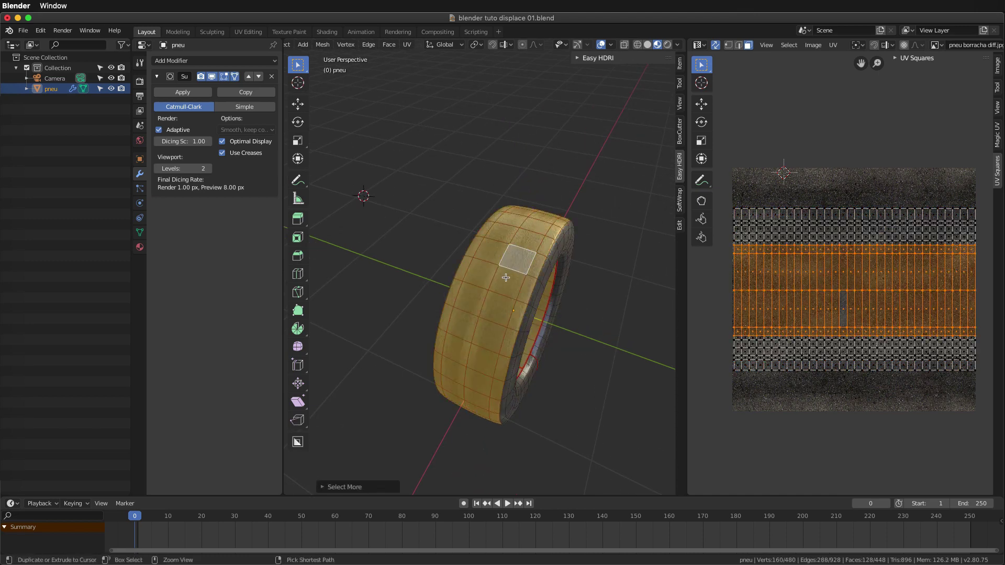
pyautogui.moveTo(583, 197)
pyautogui.mouseDown(button='middle')
pyautogui.moveTo(534, 222)
pyautogui.moveTo(525, 330)
pyautogui.moveTo(529, 274)
pyautogui.moveTo(501, 300)
pyautogui.moveTo(539, 285)
pyautogui.moveTo(473, 256)
pyautogui.mouseUp(button='middle')
pyautogui.press('h')
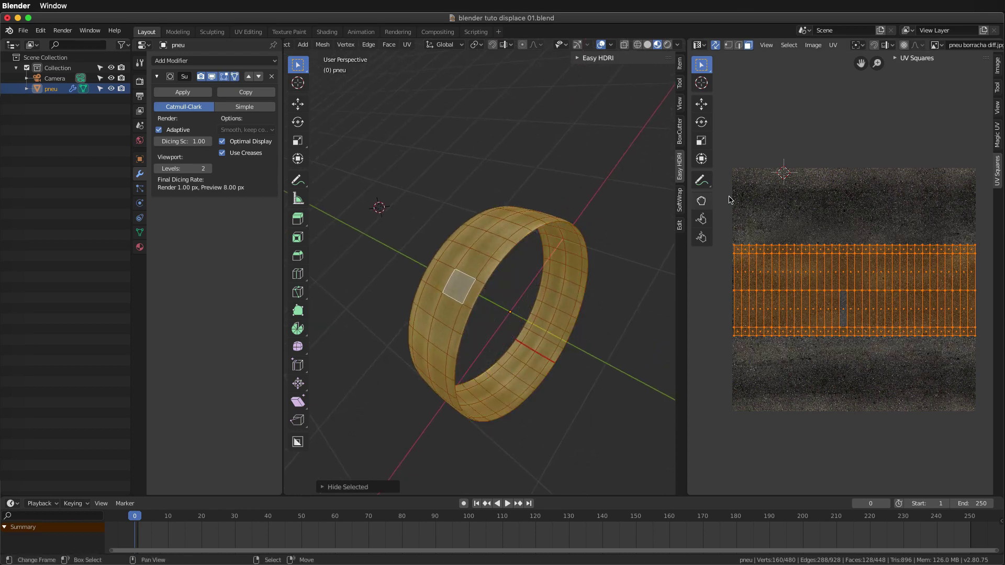
# Step: Export the tread-only UV layout over pneu UV.png in the Textures folder
pyautogui.click(833, 44)
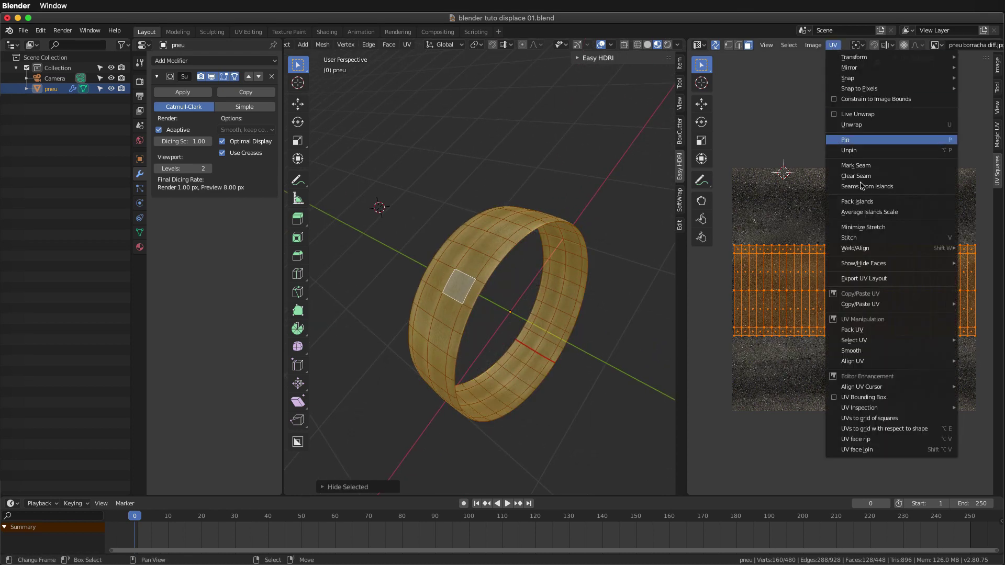
pyautogui.click(871, 283)
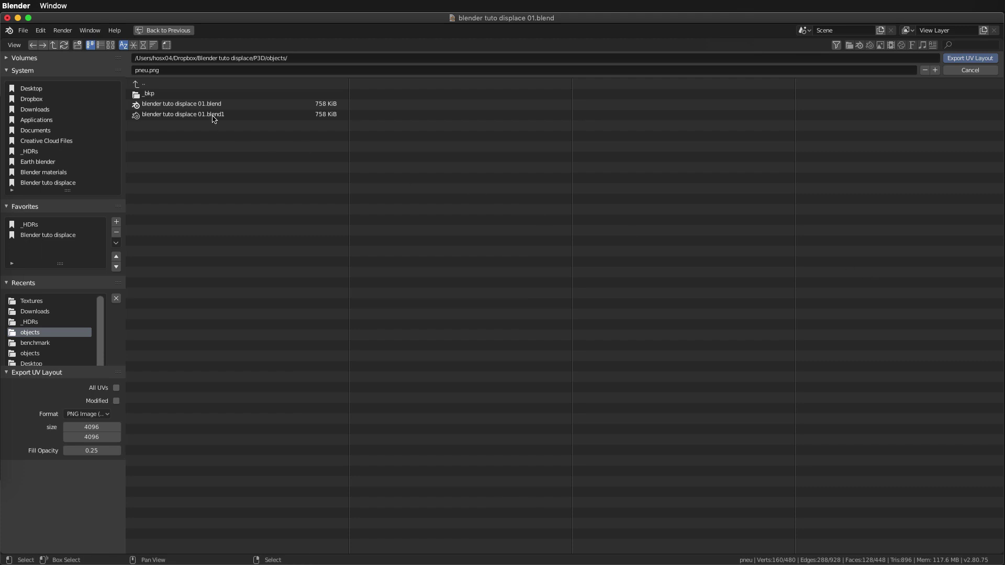
pyautogui.click(155, 85)
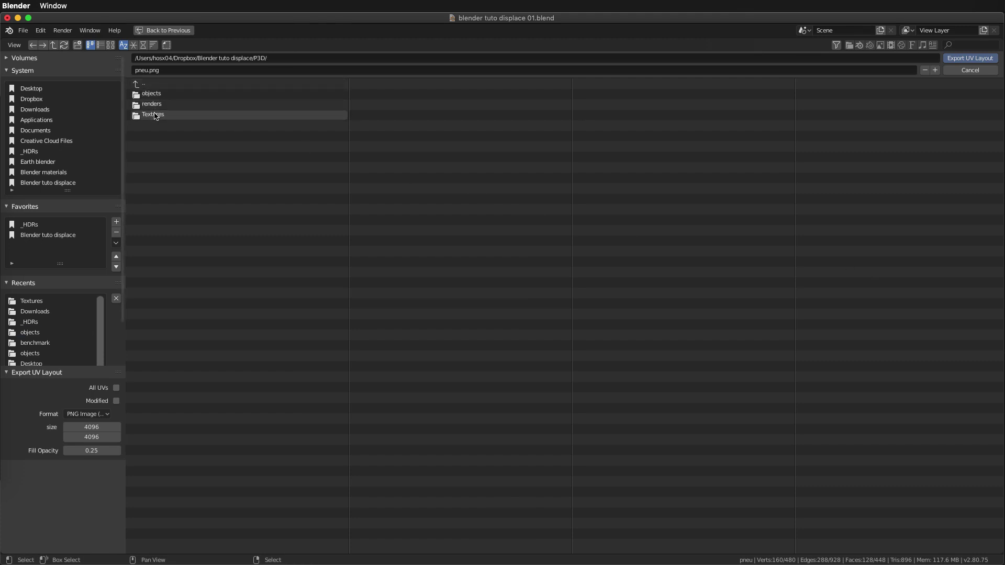
pyautogui.click(153, 114)
pyautogui.click(172, 103)
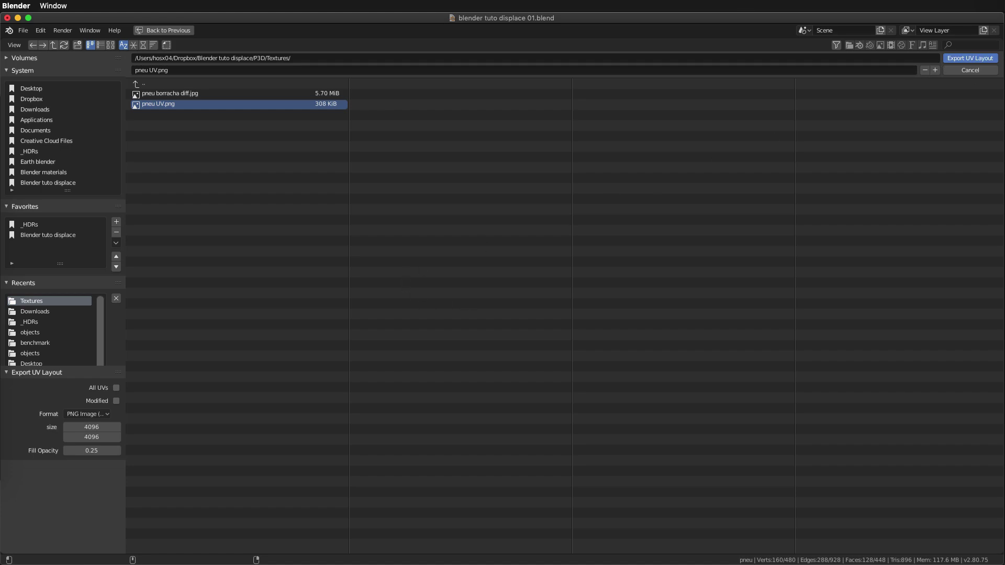
pyautogui.click(982, 58)
# Step: Reveal the hidden sidewall faces so the whole tire shows again
pyautogui.keyDown('shift'); pyautogui.rightClick(767, 230); pyautogui.keyUp('shift')
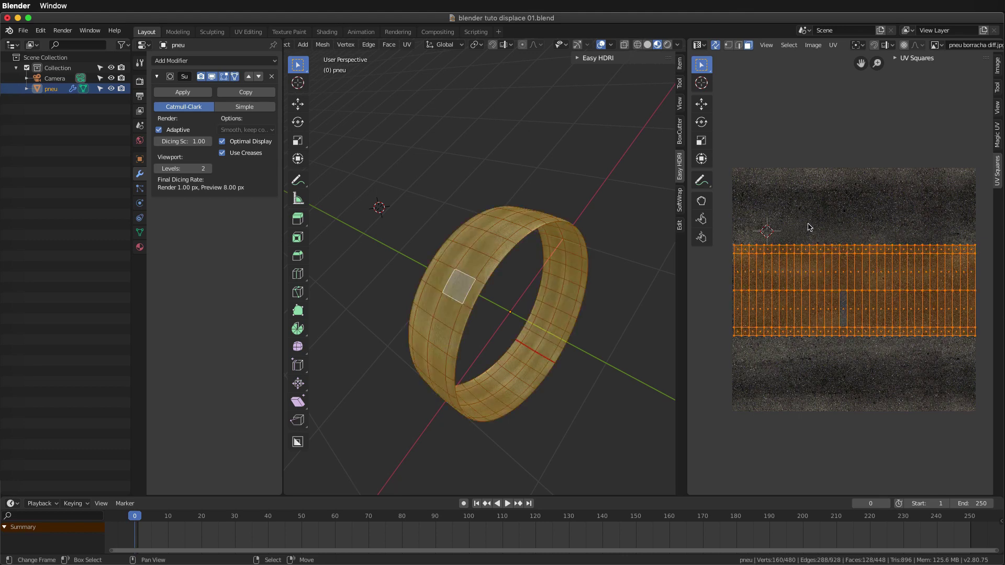
pyautogui.hotkey('alt', 'h')
pyautogui.keyDown('shift'); pyautogui.rightClick(799, 192); pyautogui.keyUp('shift')
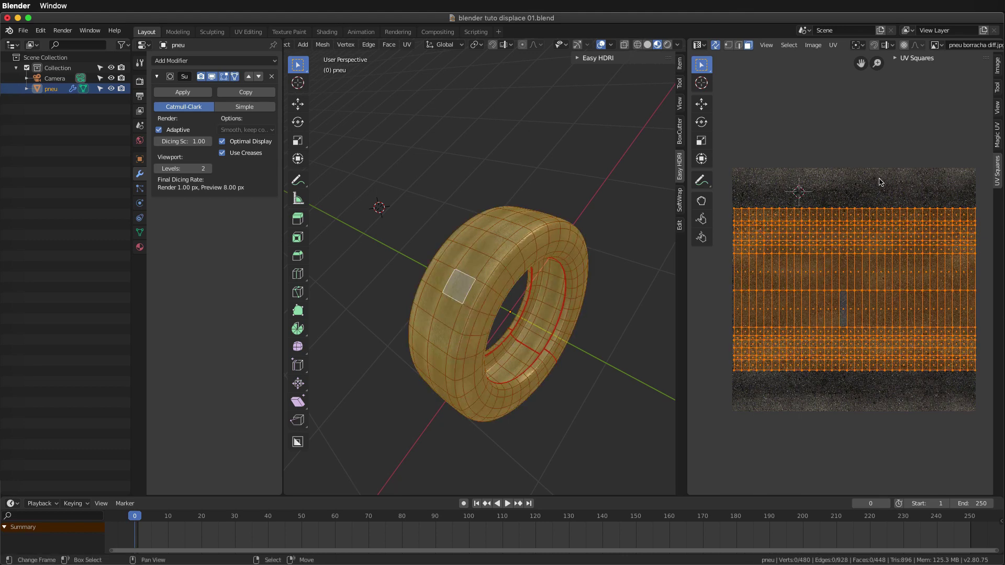
# Step: Switch to Photoshop and open the new tread-only pneu UV.png from Textures
pyautogui.press('super+Tab')
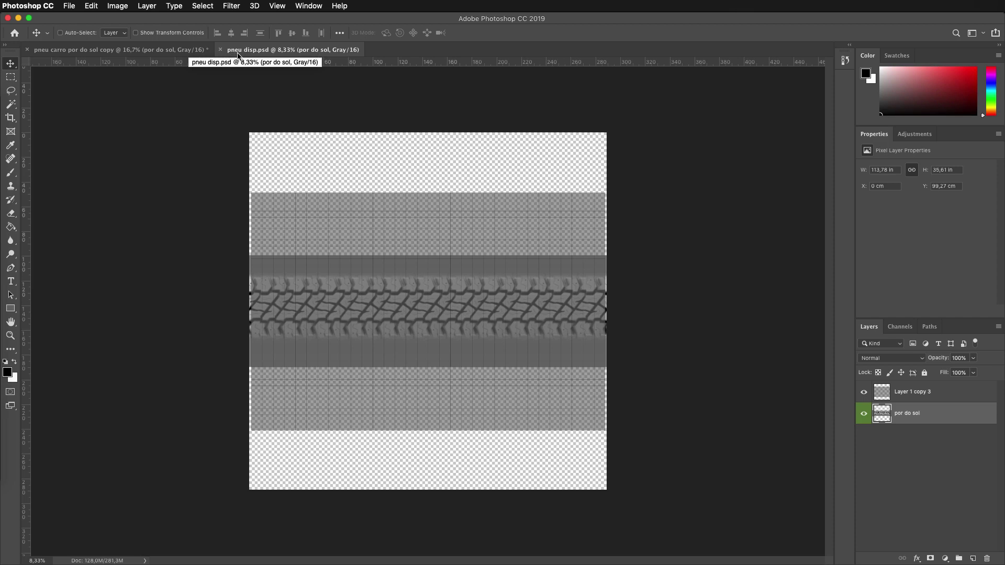
pyautogui.press('super+o')
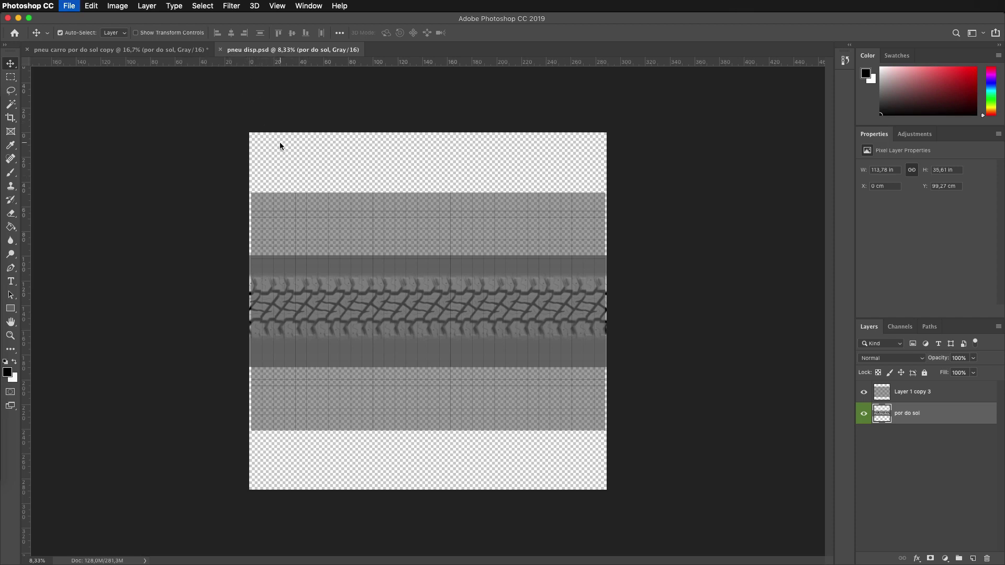
pyautogui.doubleClick(629, 145)
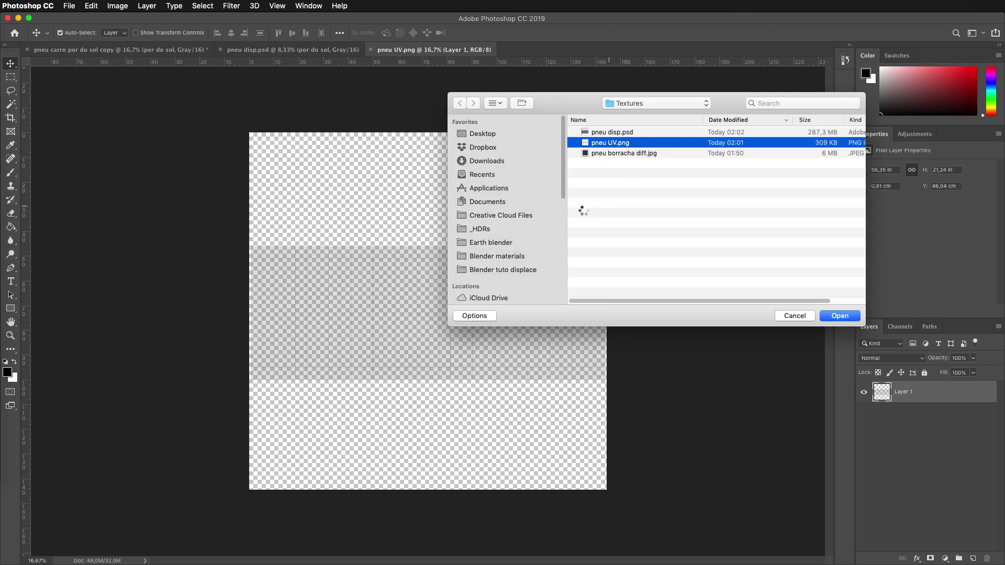
# Step: Bring the UV layout layer into pneu disp.psd past the bit-depth warning, placed above Layer 1 copy 3
pyautogui.moveTo(404, 231)
pyautogui.mouseDown()
pyautogui.moveTo(312, 56)
pyautogui.moveTo(430, 300)
pyautogui.mouseUp()
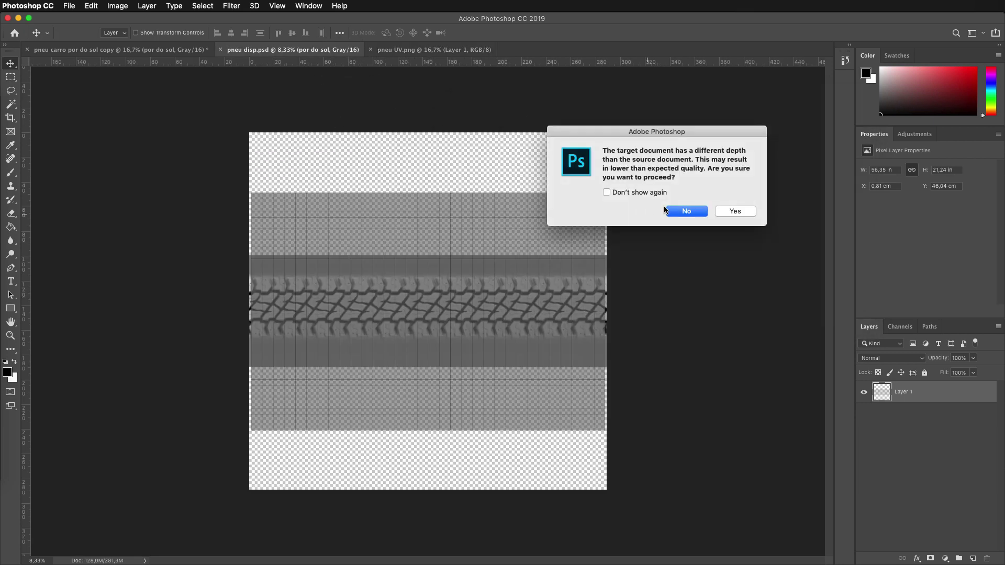
pyautogui.click(607, 192)
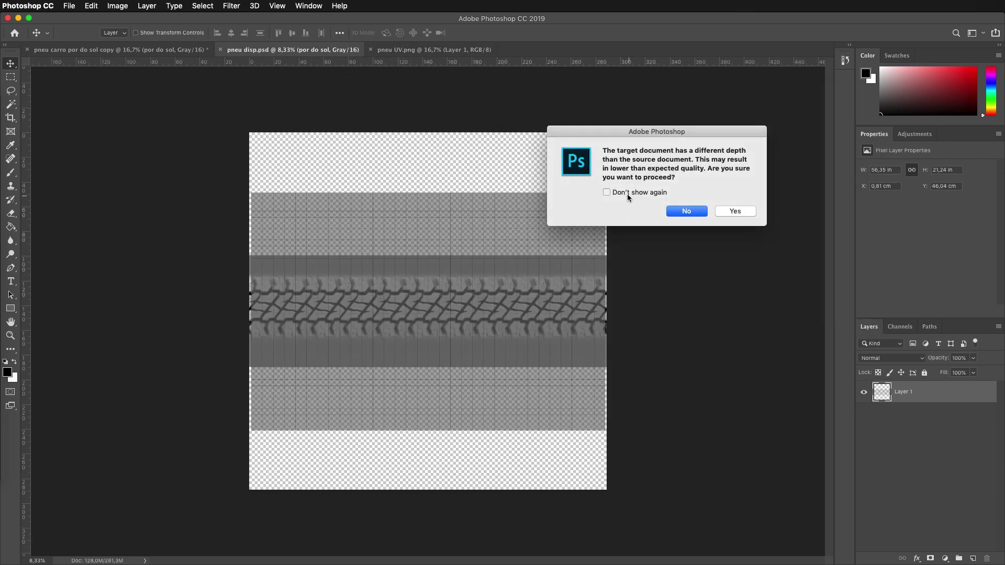
pyautogui.click(734, 213)
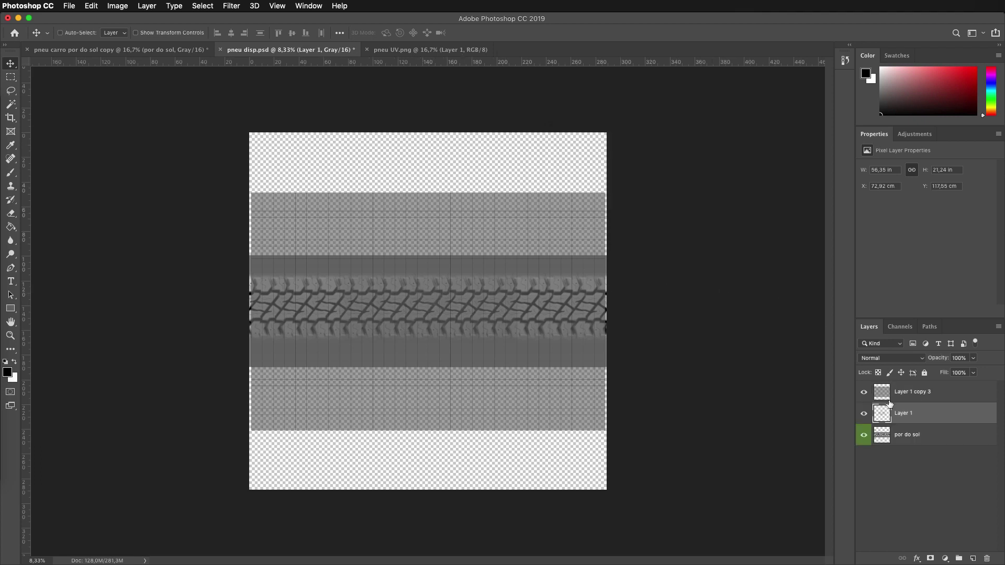
pyautogui.moveTo(890, 403); pyautogui.dragTo(897, 387)
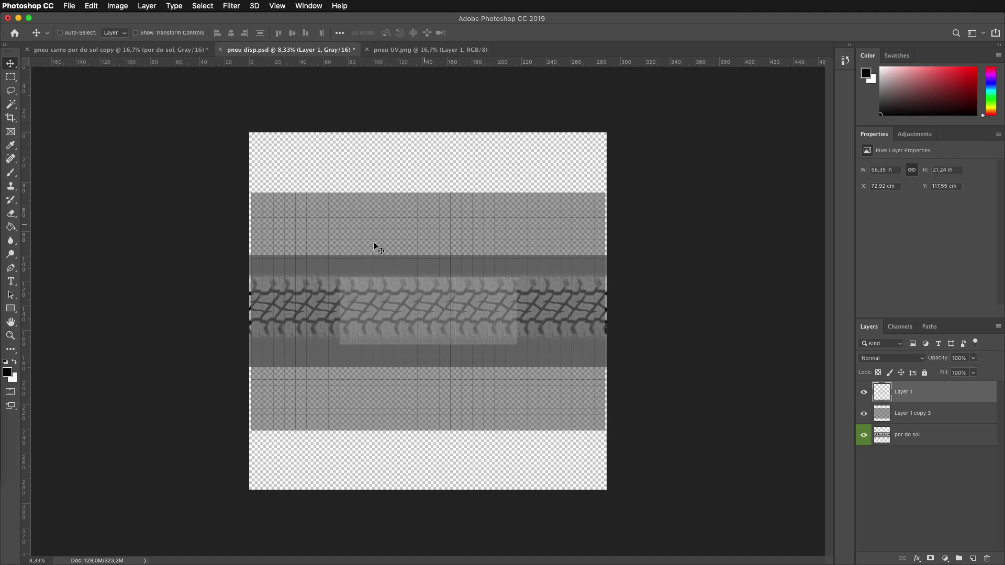
# Step: Scale the UV layout to 200% and duplicate it twice
pyautogui.hotkey('ctrl', 't')
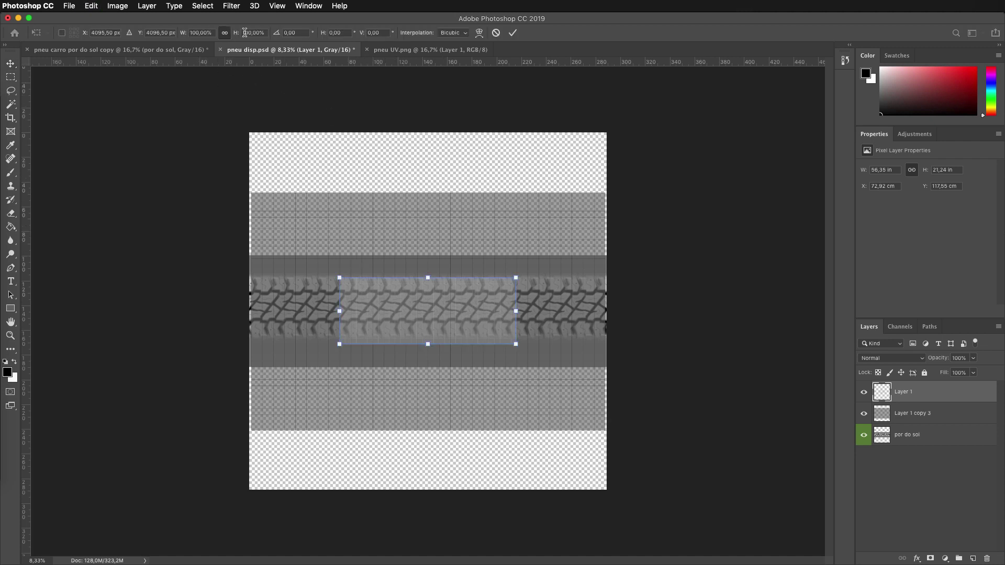
pyautogui.click(245, 32)
pyautogui.write('200')
pyautogui.press('Return')
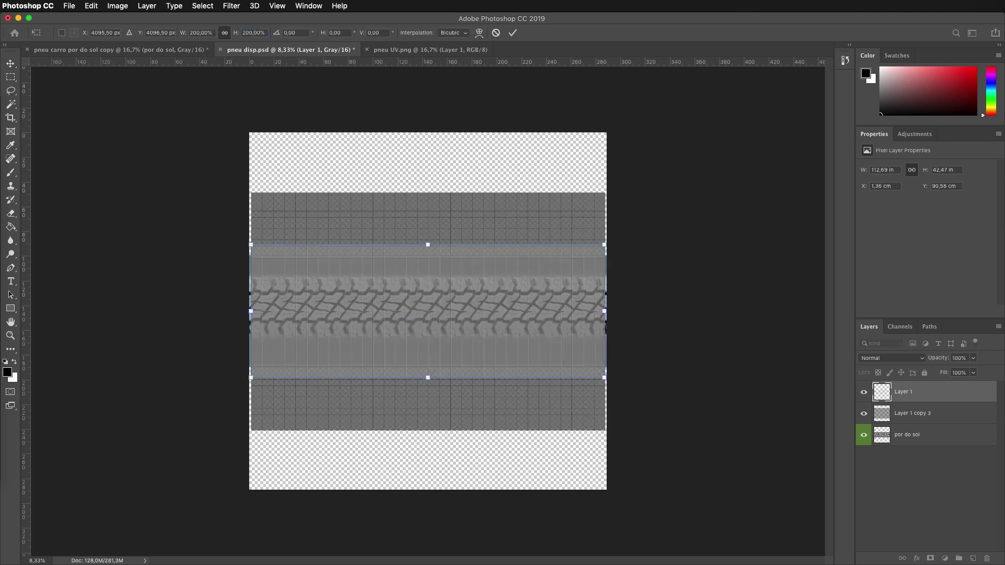
pyautogui.press('Return')
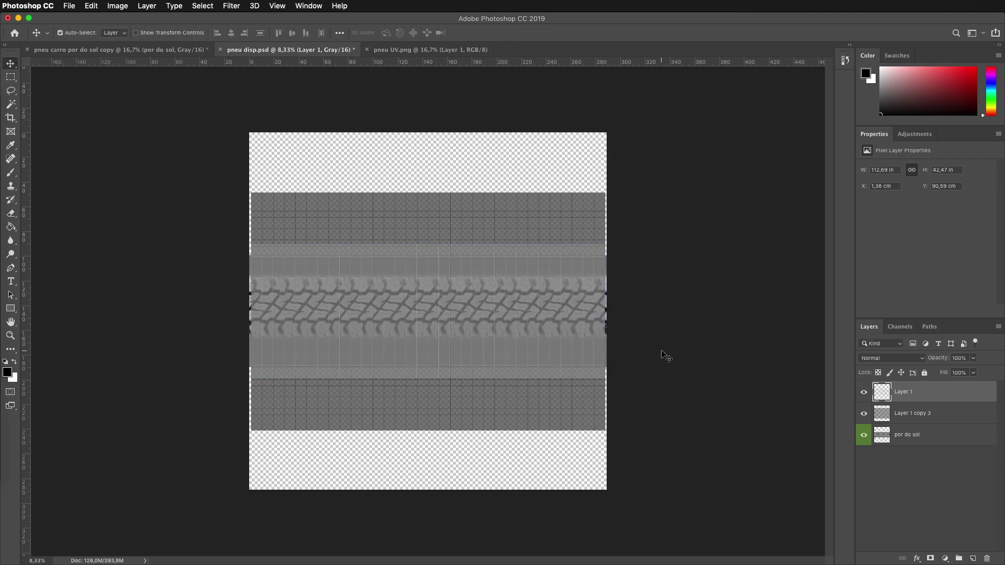
pyautogui.hotkey('ctrl', 'j')
pyautogui.hotkey('ctrl', 'j')
# Step: Merge the UV layout copies into one layer
pyautogui.keyDown('shift'); pyautogui.click(899, 434); pyautogui.keyUp('shift')
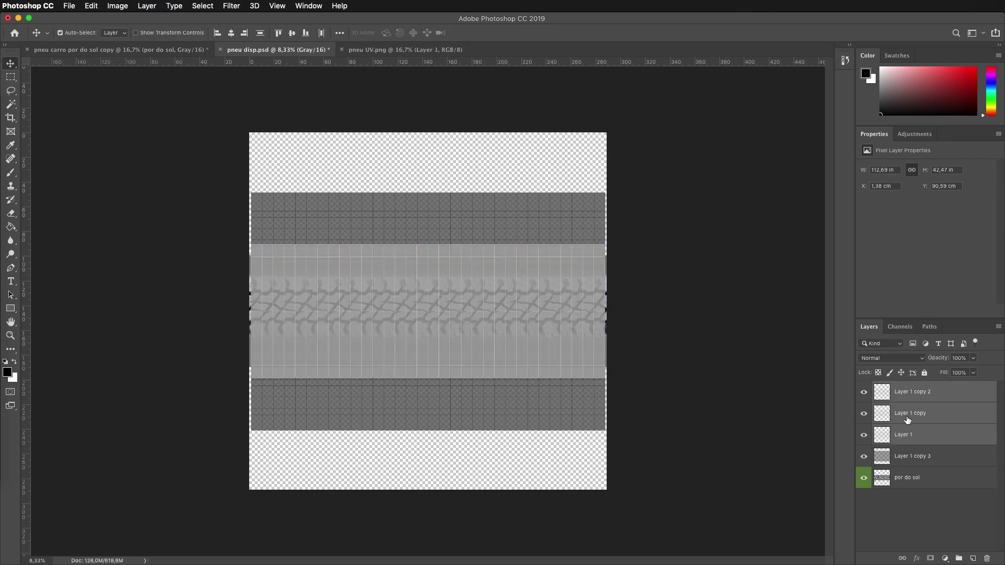
pyautogui.hotkey('ctrl', 'e')
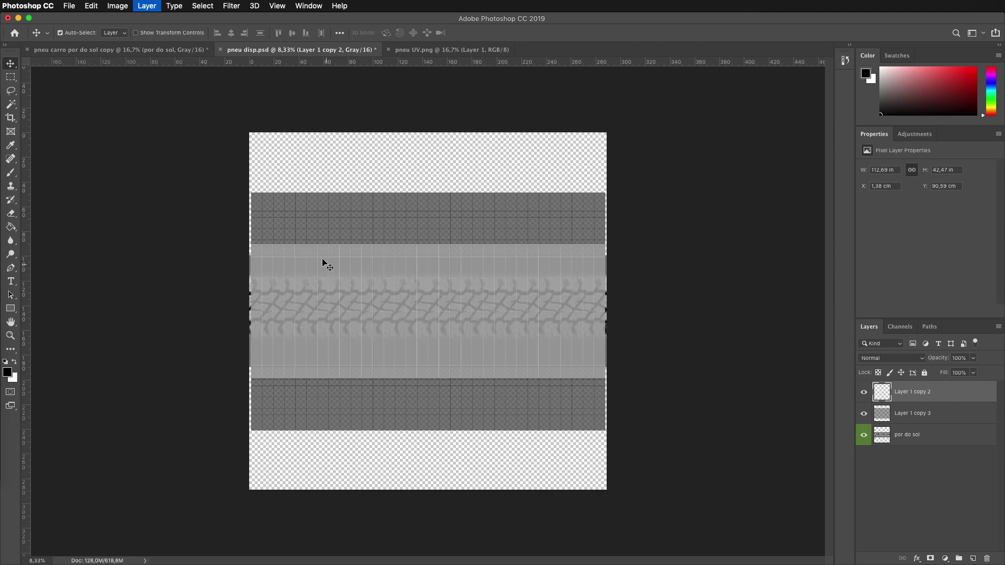
pyautogui.press('ctrl')
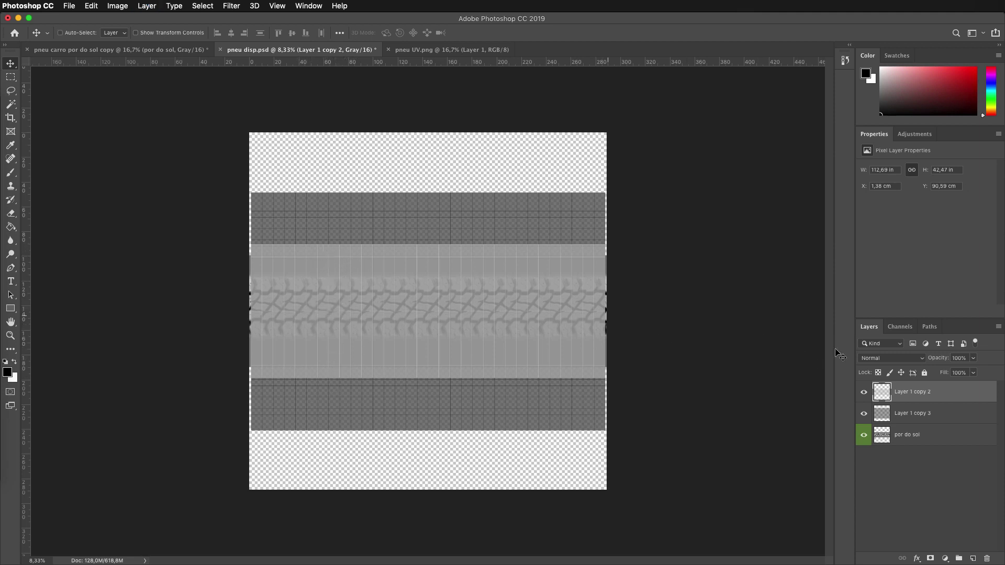
# Step: Stretch the por do sol tread texture vertically to about 192% height
pyautogui.click(895, 435)
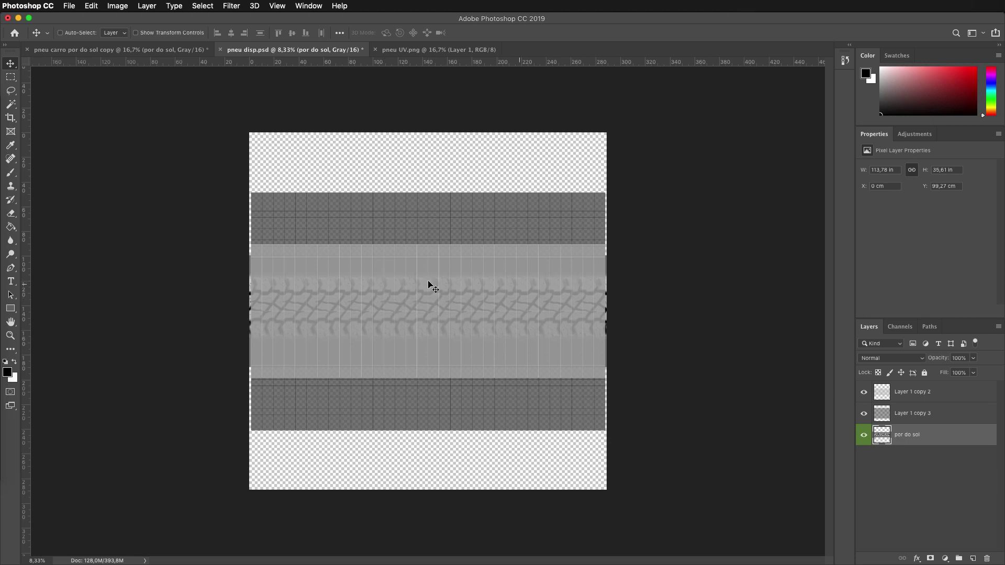
pyautogui.hotkey('ctrl', 't')
pyautogui.keyDown('alt'); pyautogui.moveTo(427, 256); pyautogui.dragTo(433, 220); pyautogui.keyUp('alt')
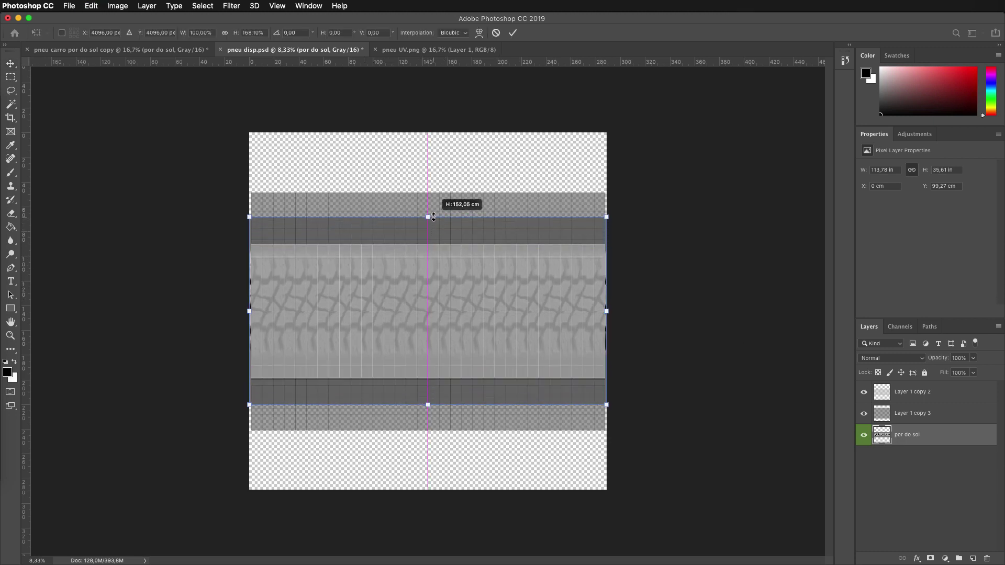
pyautogui.keyDown('alt'); pyautogui.moveTo(433, 221); pyautogui.dragTo(433, 204); pyautogui.keyUp('alt')
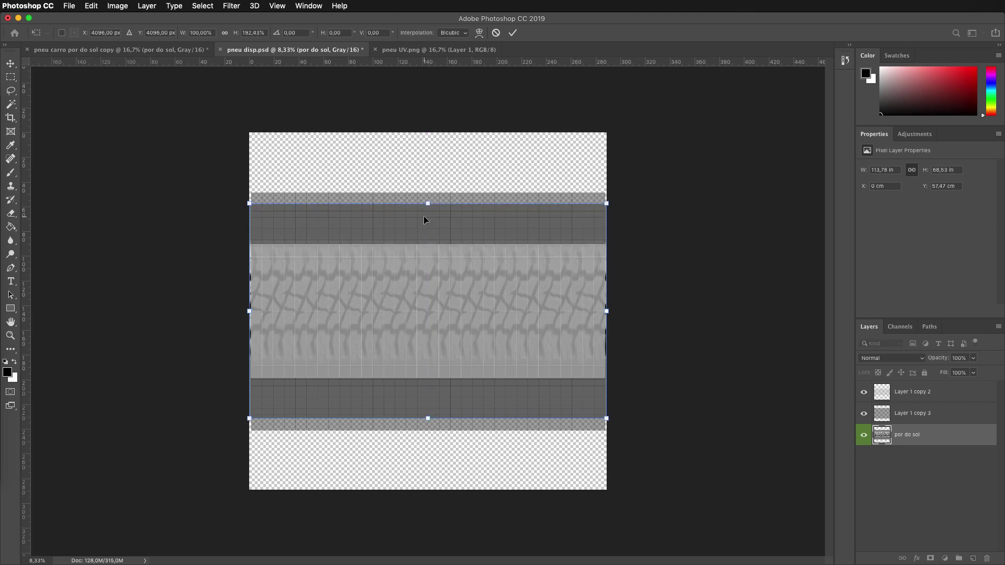
pyautogui.press('Return')
# Step: Fine-tune the tread's top and bottom edges, hide Layer 1 copy 2 and show Layer 1 copy 3
pyautogui.hotkey('ctrl', 't')
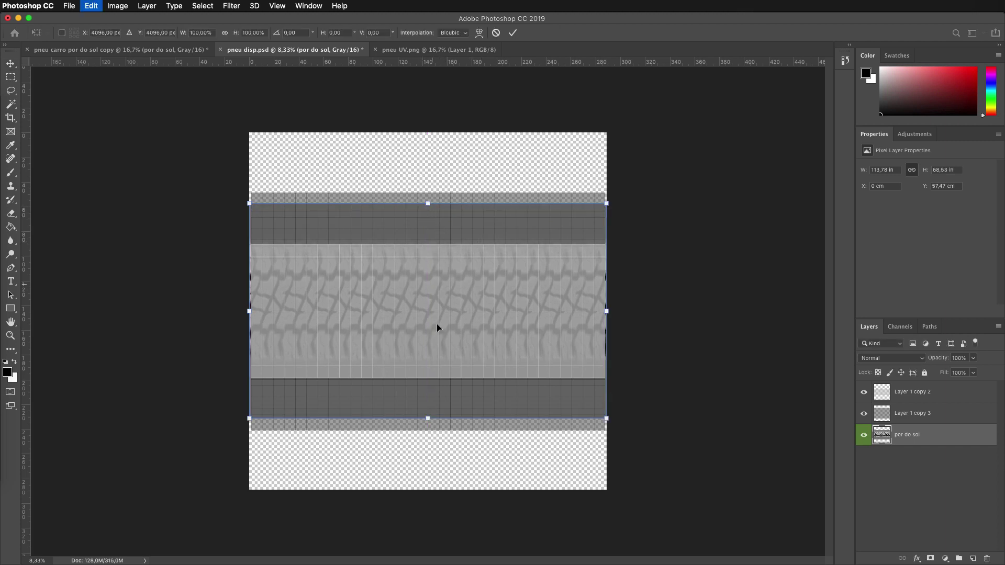
pyautogui.moveTo(427, 418); pyautogui.dragTo(431, 439)
pyautogui.moveTo(428, 203); pyautogui.dragTo(428, 201)
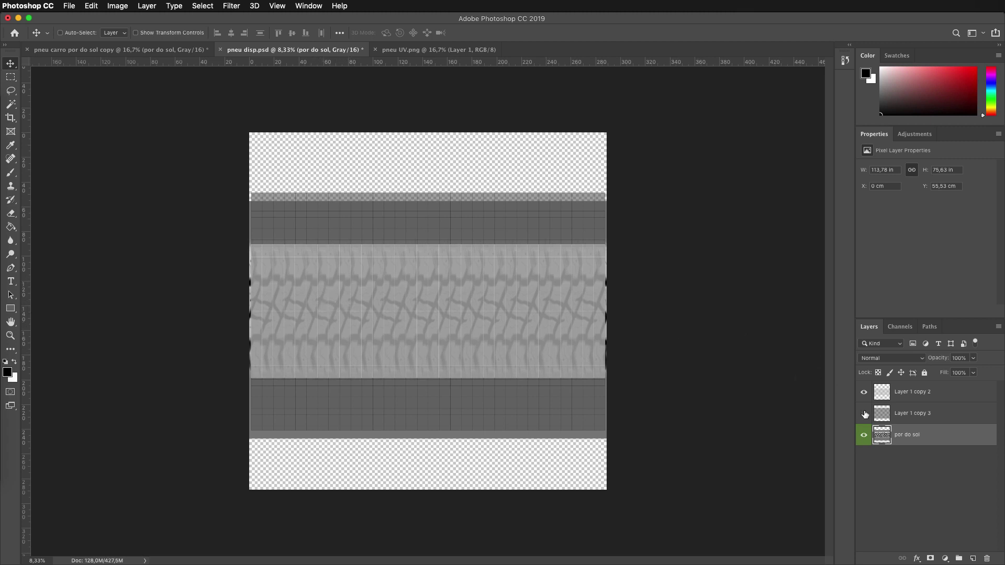
pyautogui.click(864, 392)
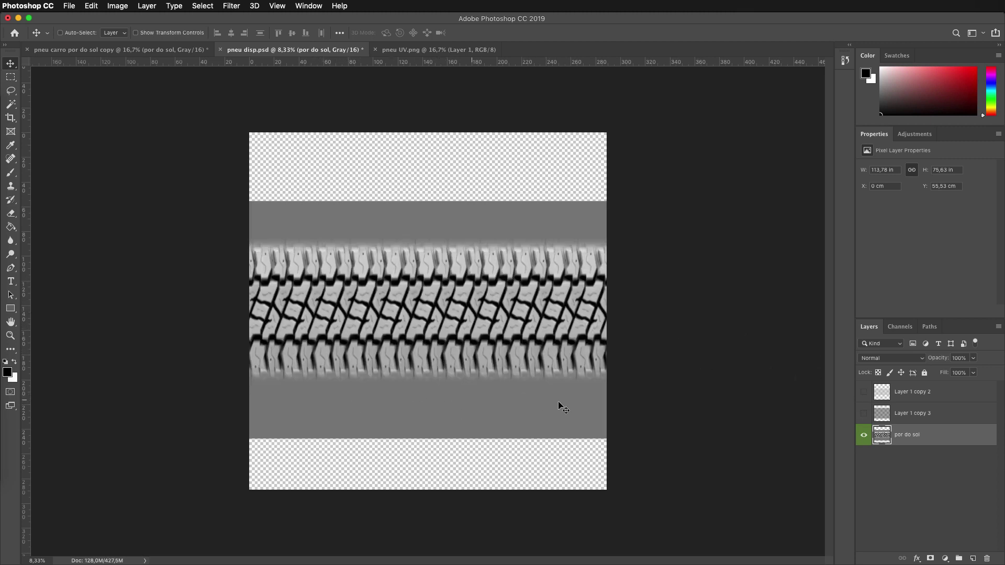
pyautogui.click(864, 414)
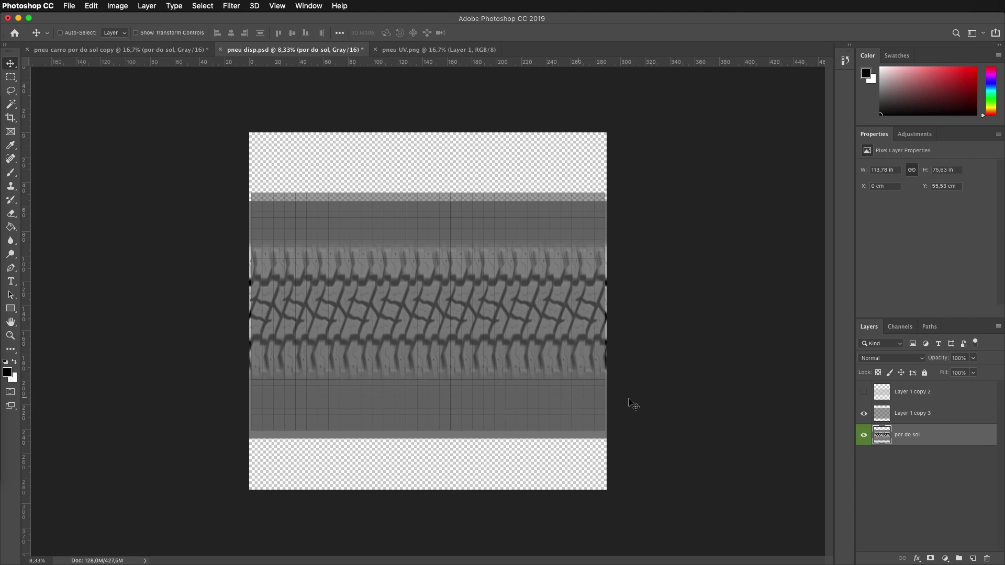
# Step: Hide the grid overlay and sample the band's grey as the foreground colour
pyautogui.click(864, 414)
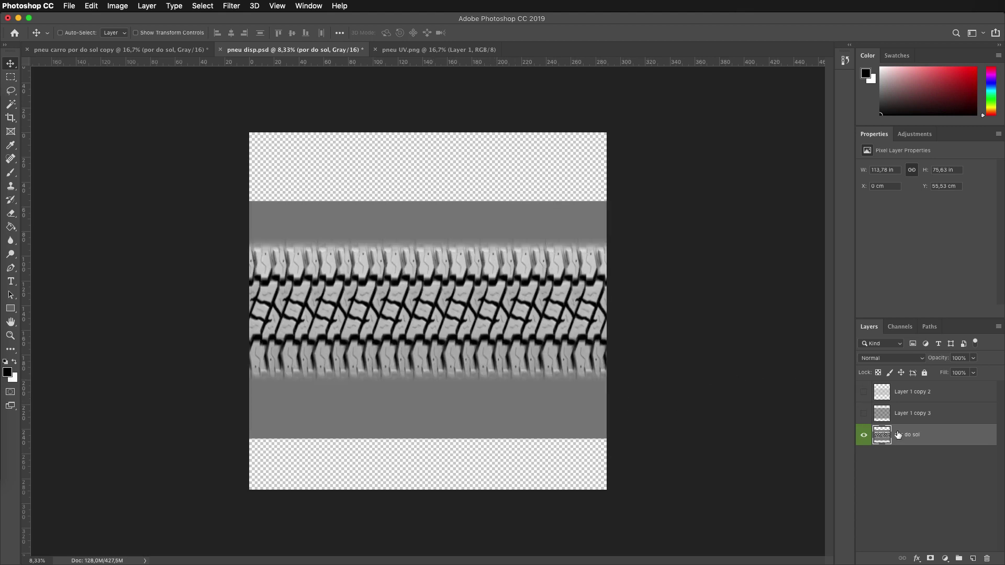
pyautogui.press('i')
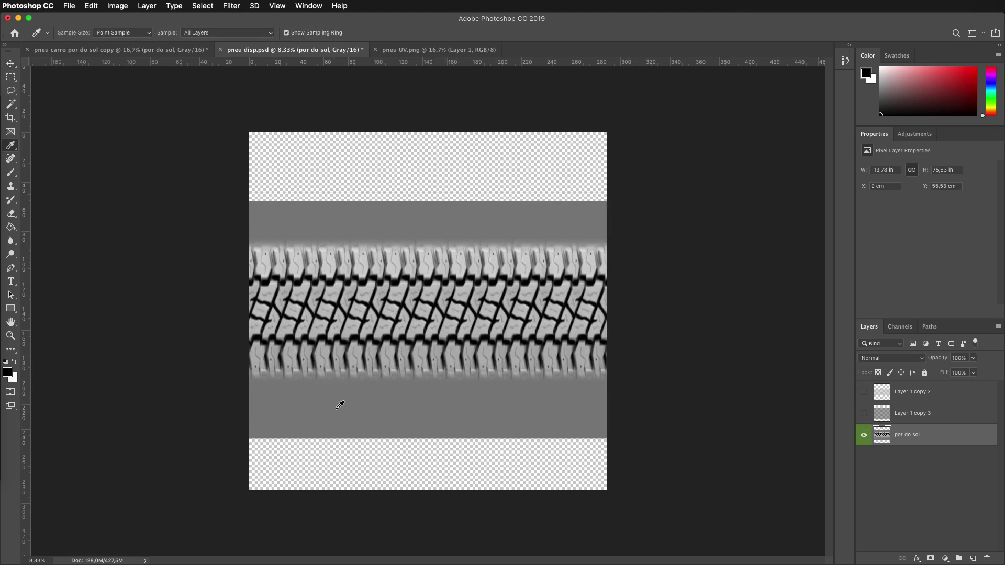
pyautogui.click(332, 403)
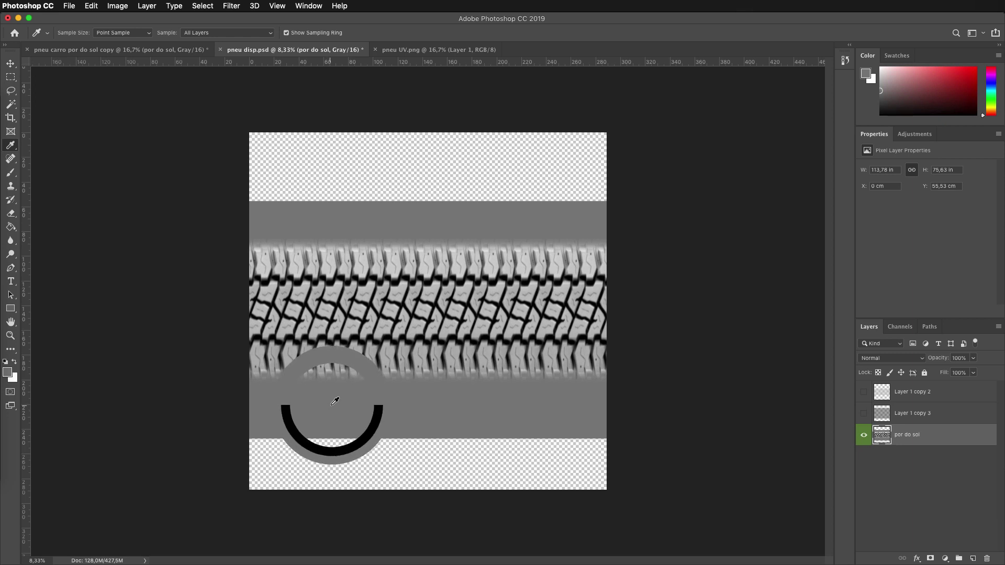
pyautogui.moveTo(332, 403); pyautogui.dragTo(336, 400)
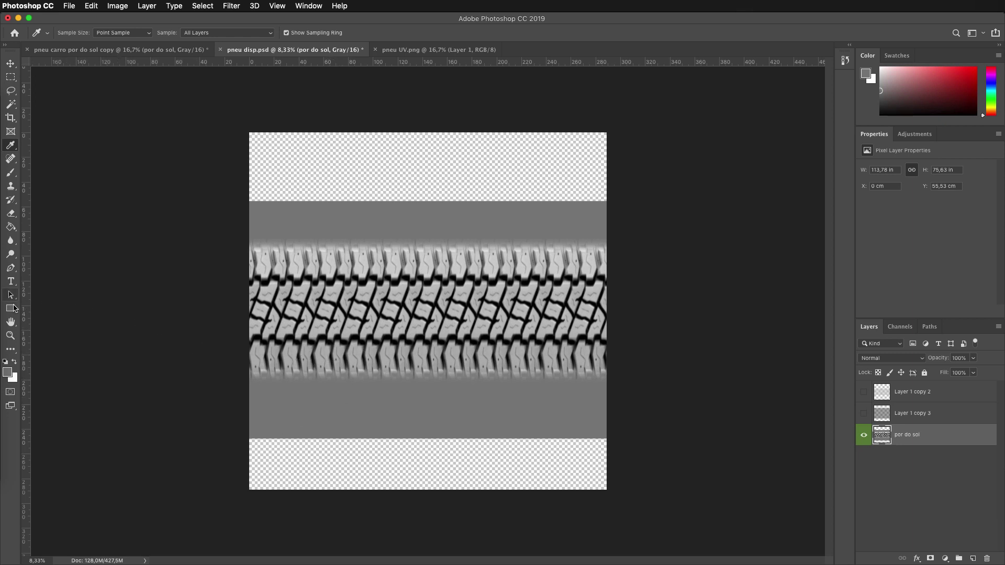
pyautogui.click(11, 309)
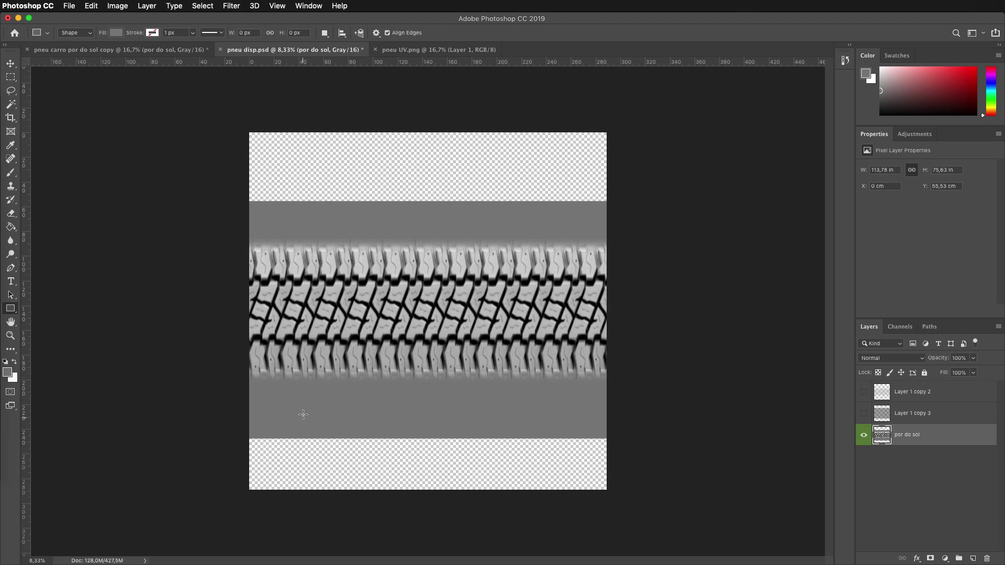
pyautogui.press('i')
pyautogui.click(10, 374)
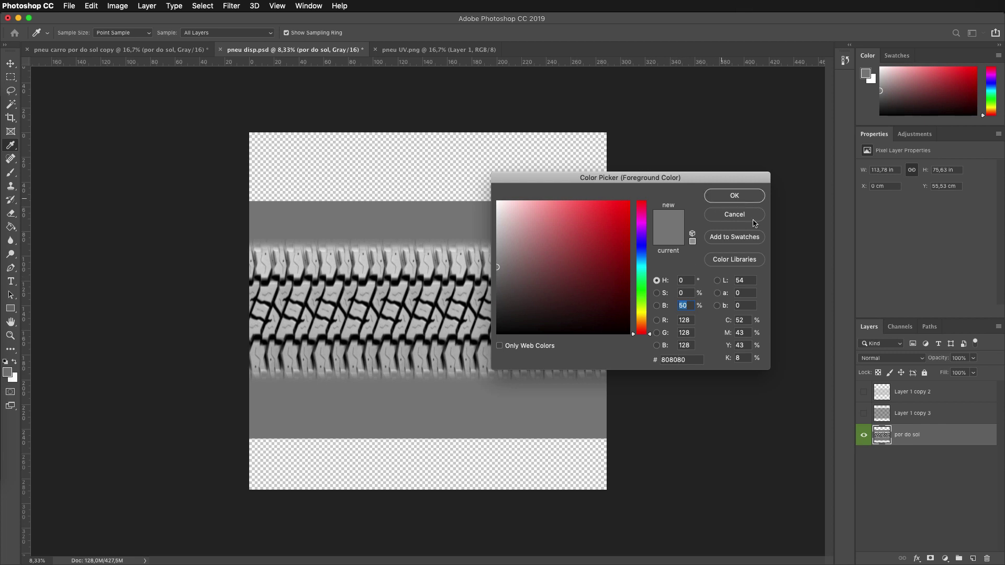
pyautogui.click(722, 202)
# Step: Fill a new layer with the grey and move it beneath por do sol
pyautogui.click(973, 559)
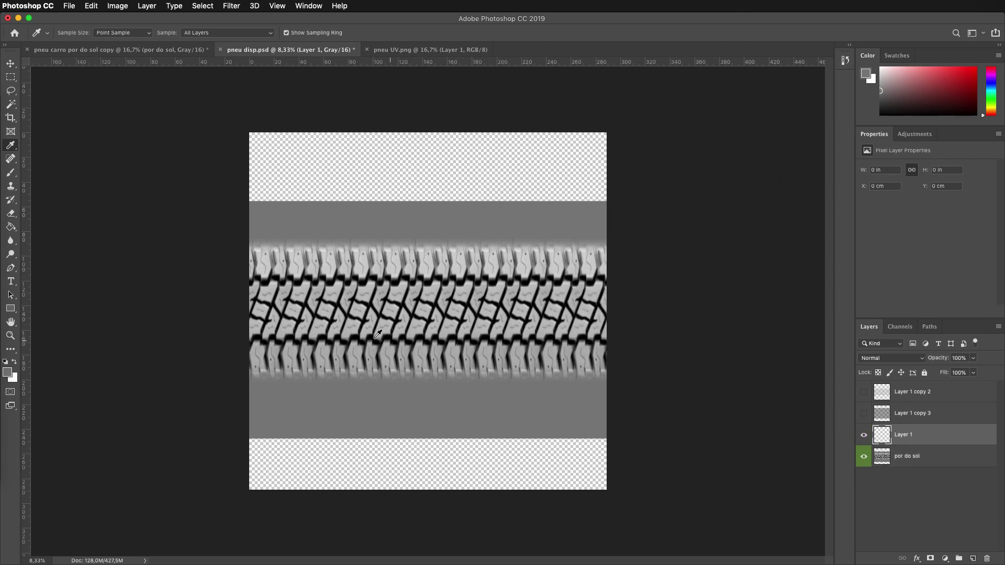
pyautogui.press('g')
pyautogui.click(454, 350)
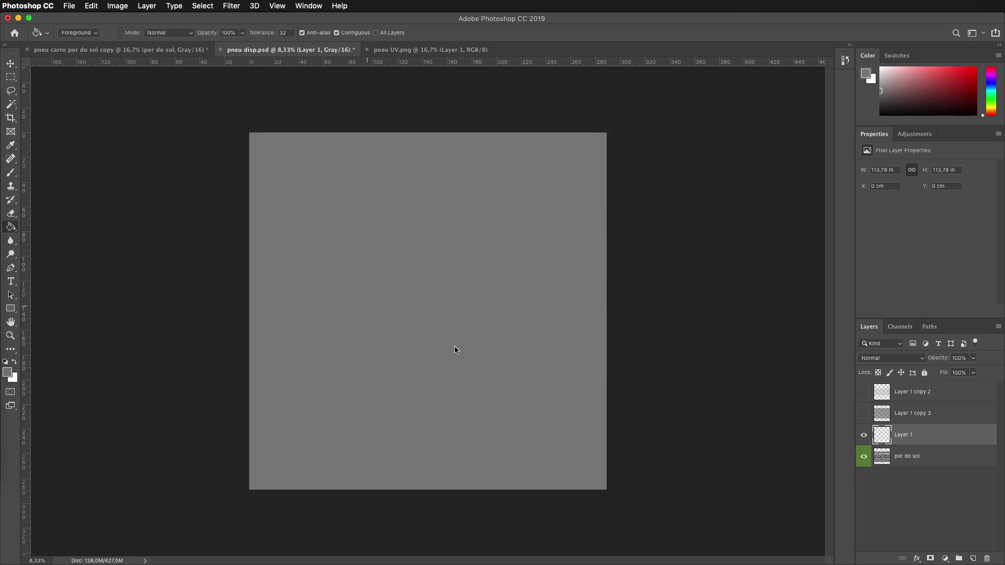
pyautogui.press('v')
pyautogui.moveTo(893, 435); pyautogui.dragTo(891, 468)
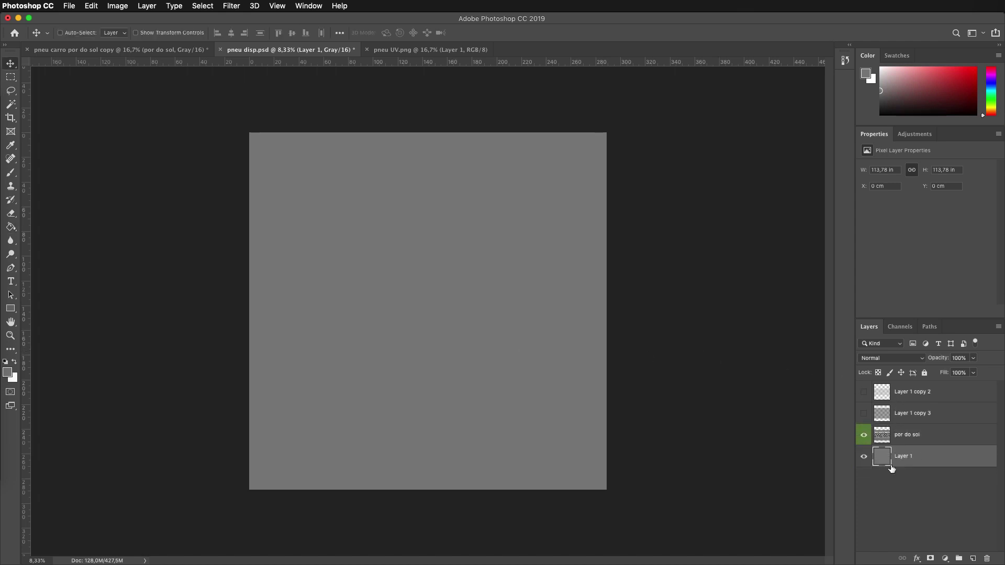
# Step: Show Layer 1 copy 3 and add two horizontal guides below the tread
pyautogui.click(864, 413)
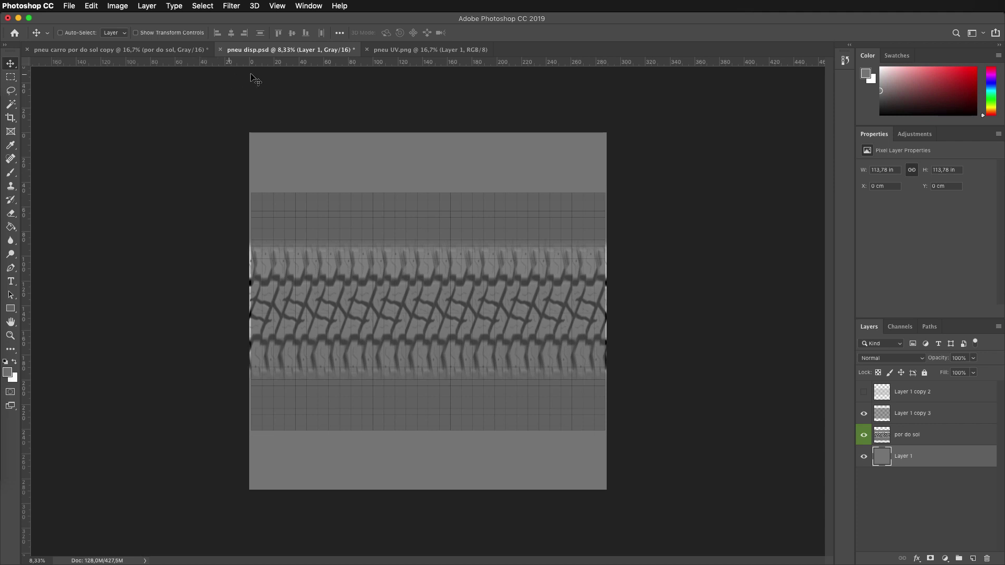
pyautogui.moveTo(255, 62); pyautogui.dragTo(430, 384)
pyautogui.moveTo(267, 61)
pyautogui.mouseDown()
pyautogui.moveTo(300, 180)
pyautogui.moveTo(398, 402)
pyautogui.mouseUp()
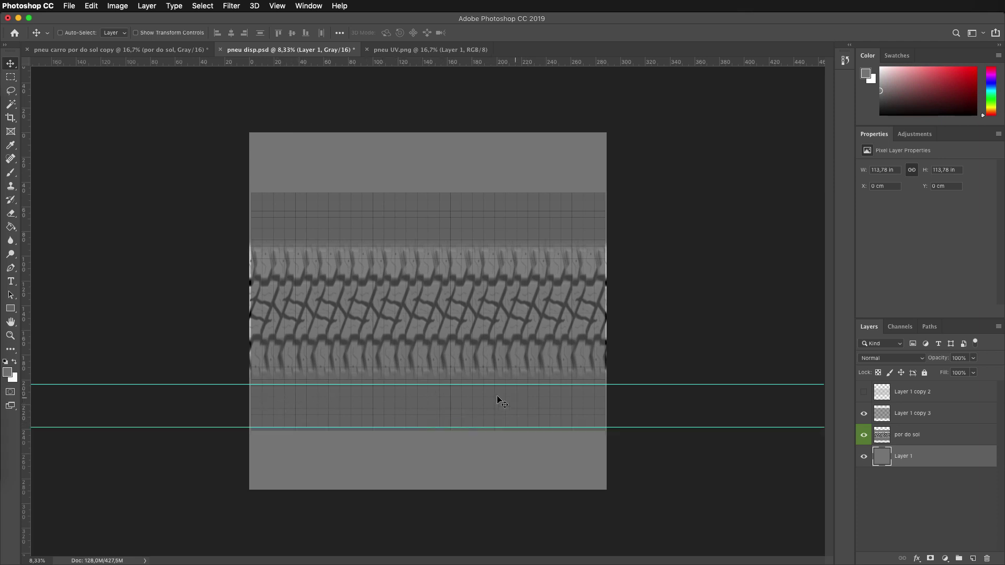
pyautogui.press('super+Tab')
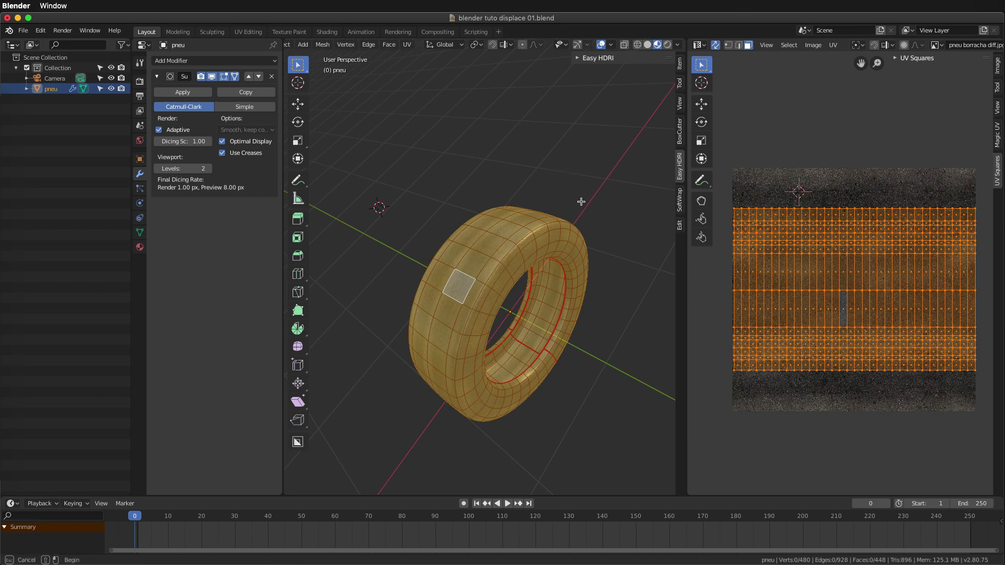
pyautogui.hotkey('alt', 'a')
pyautogui.press('a')
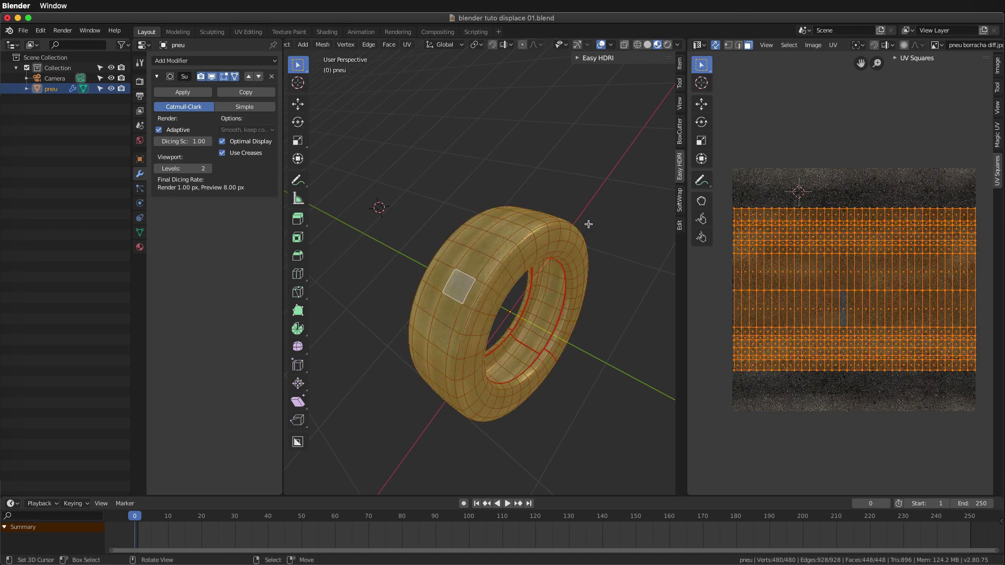
pyautogui.hotkey('alt', 'a')
pyautogui.moveTo(557, 265); pyautogui.dragTo(456, 252, button='middle')
pyautogui.keyDown('alt'); pyautogui.rightClick(437, 256); pyautogui.keyUp('alt')
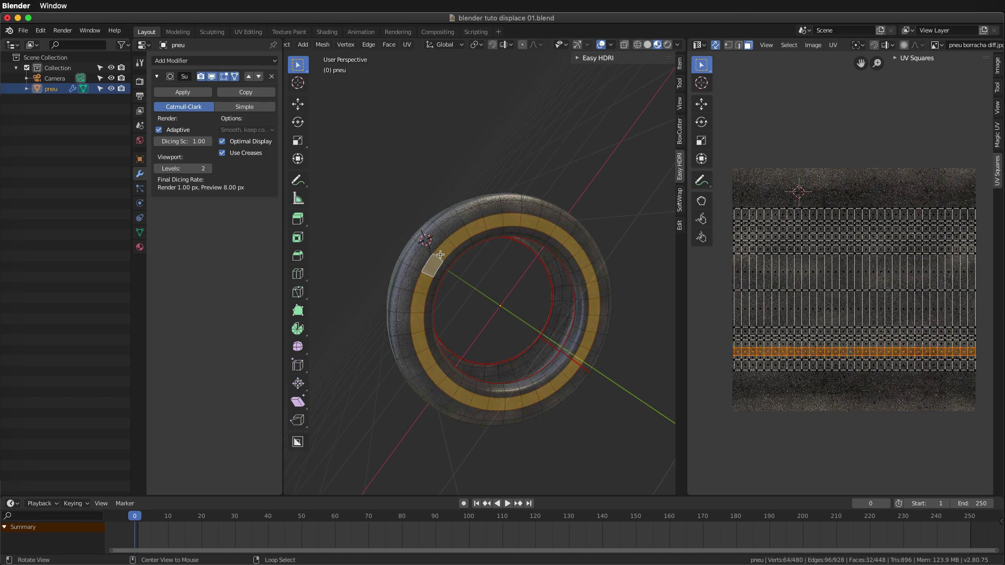
pyautogui.moveTo(539, 208)
pyautogui.mouseDown(button='middle')
pyautogui.moveTo(545, 155)
pyautogui.moveTo(584, 200)
pyautogui.mouseUp(button='middle')
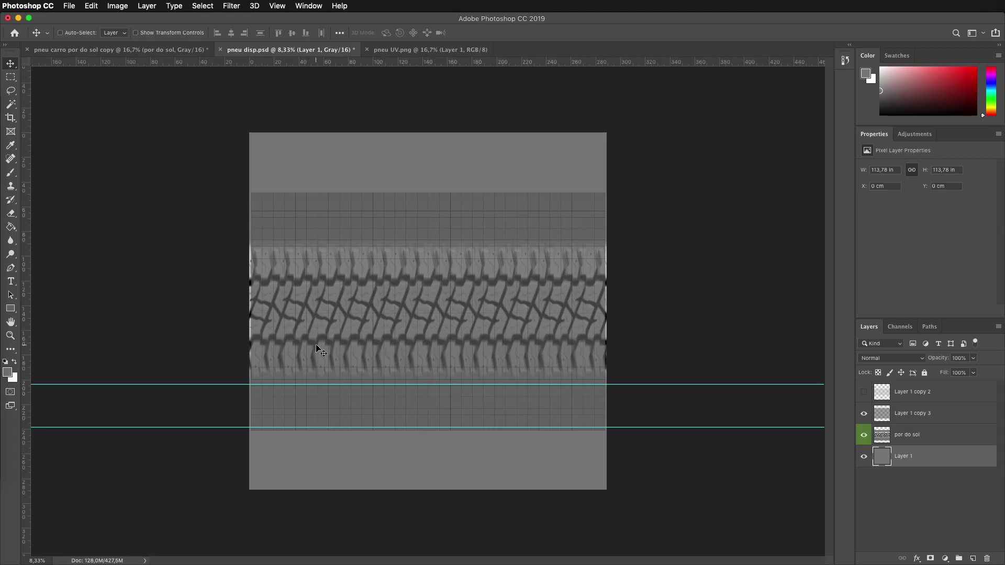
# Step: Hide the grid overlay, select por do sol, and inspect the tread at actual pixels
pyautogui.click(863, 414)
pyautogui.click(892, 434)
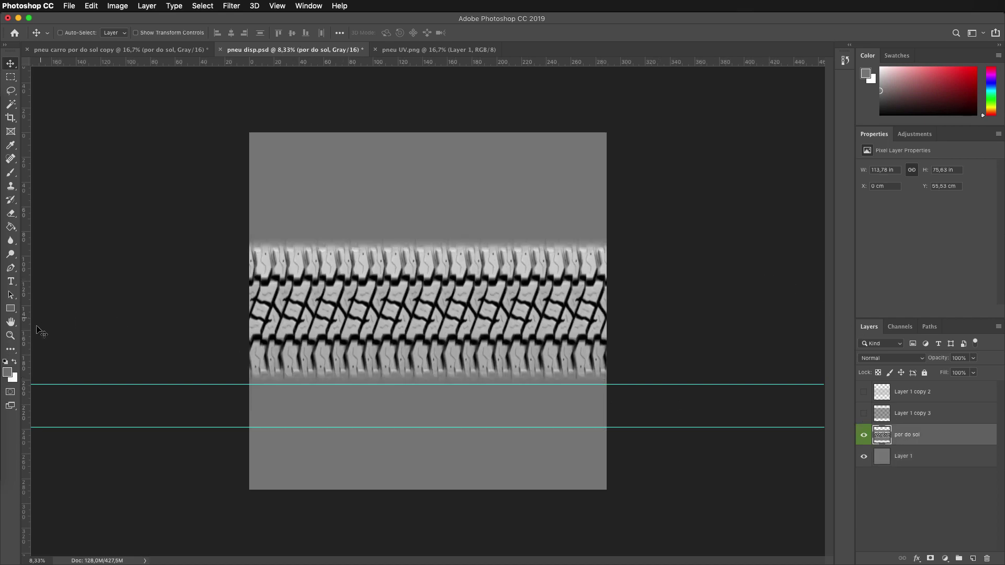
pyautogui.doubleClick(10, 335)
pyautogui.press('h')
pyautogui.moveTo(258, 340); pyautogui.dragTo(355, 237)
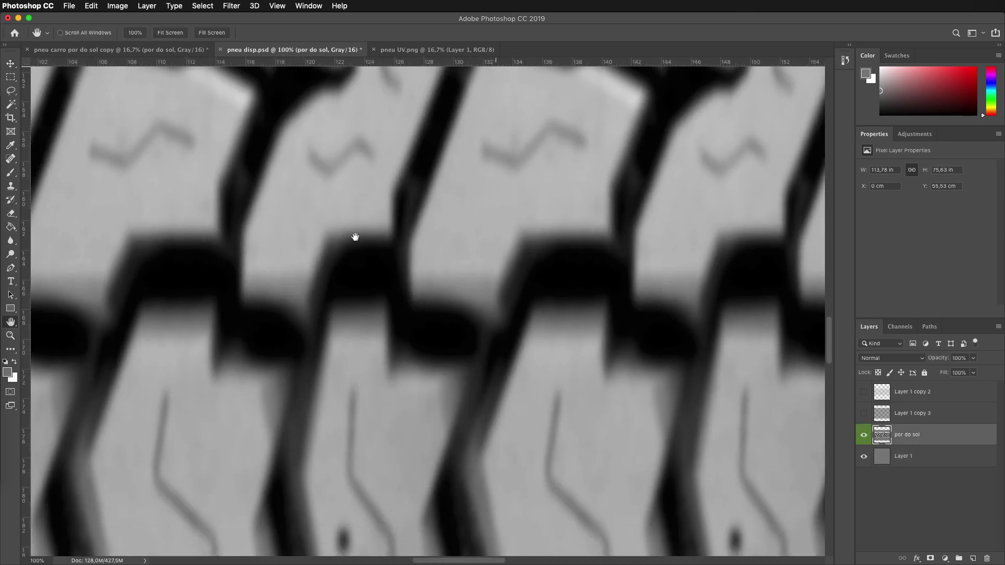
pyautogui.scroll(-5, 335, 236)
pyautogui.scroll(-3, 263, 314)
pyautogui.press('v')
pyautogui.press('super+minus')
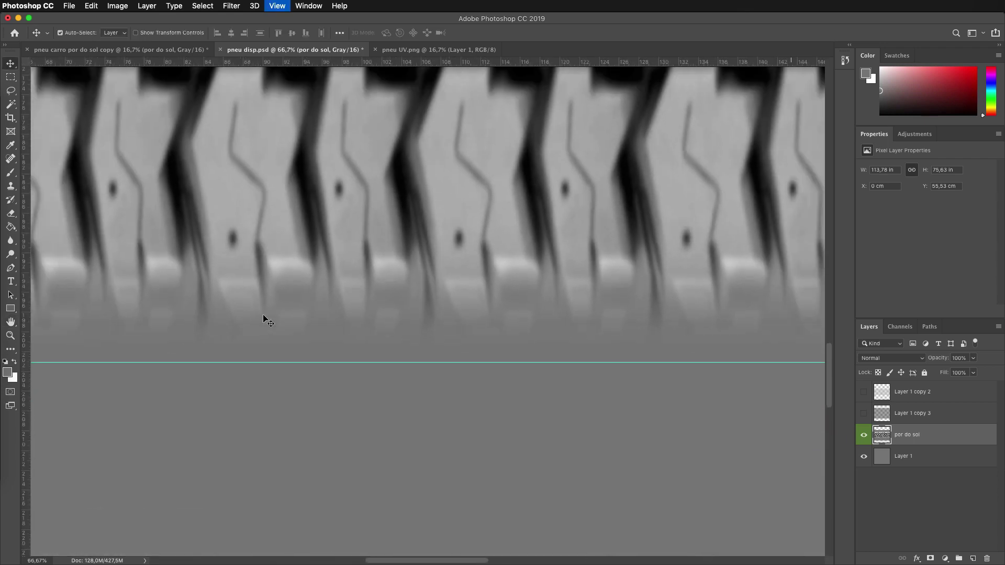
pyautogui.press('super+minus')
pyautogui.press('super+minus')
pyautogui.press('super+minus')
pyautogui.press('super+minus')
pyautogui.press('super+minus')
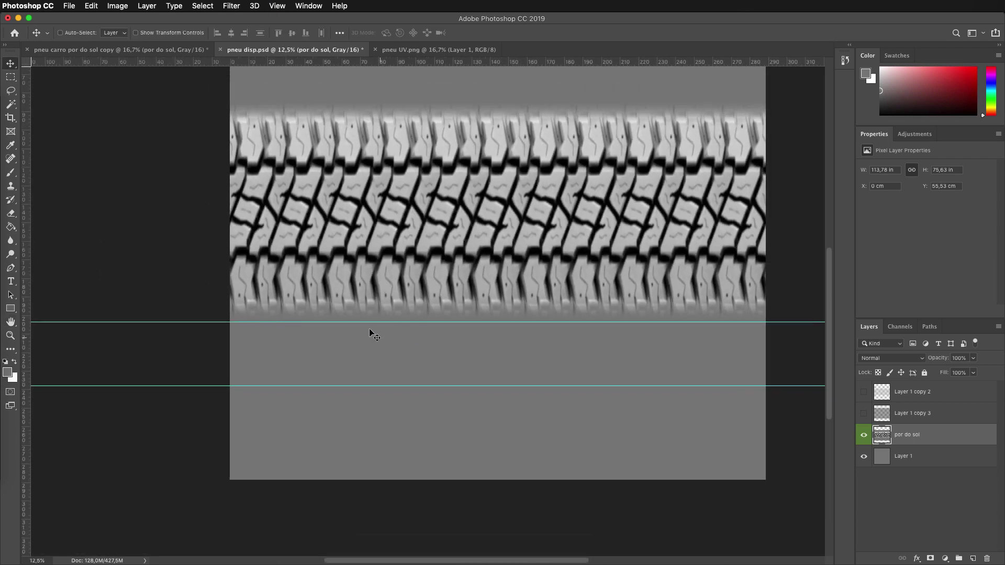
# Step: Set white as foreground and draw a text box in the band between the guides
pyautogui.press('d')
pyautogui.press('x')
pyautogui.press('t')
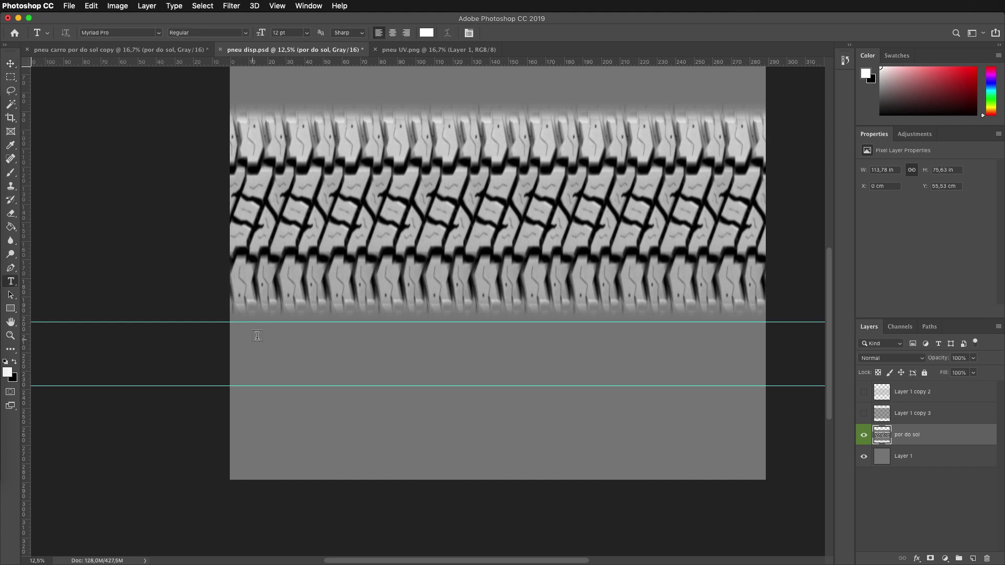
pyautogui.moveTo(252, 333); pyautogui.dragTo(731, 379)
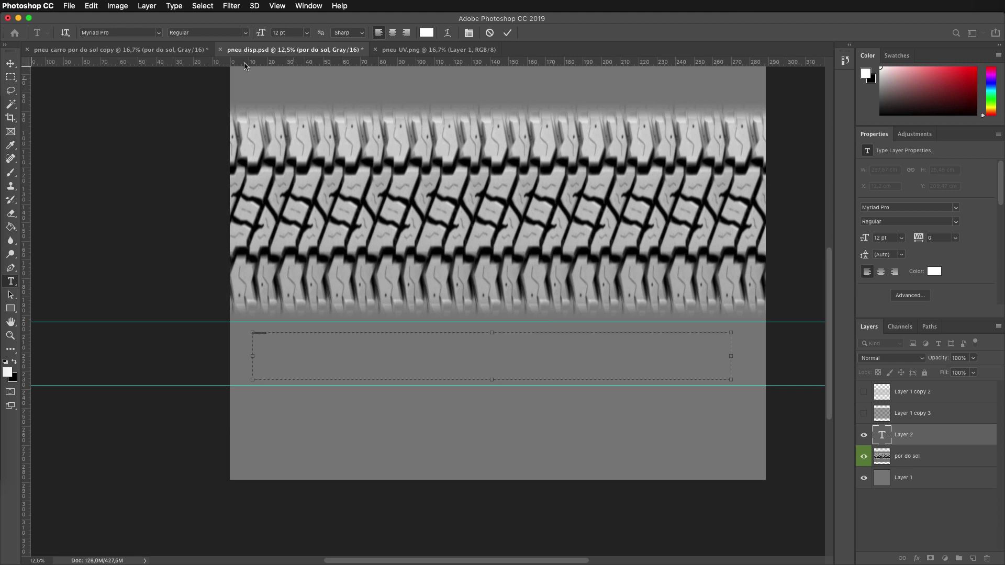
# Step: Set the text size to 300 pt, trying 150 pt first
pyautogui.click(289, 32)
pyautogui.write('150')
pyautogui.press('Return')
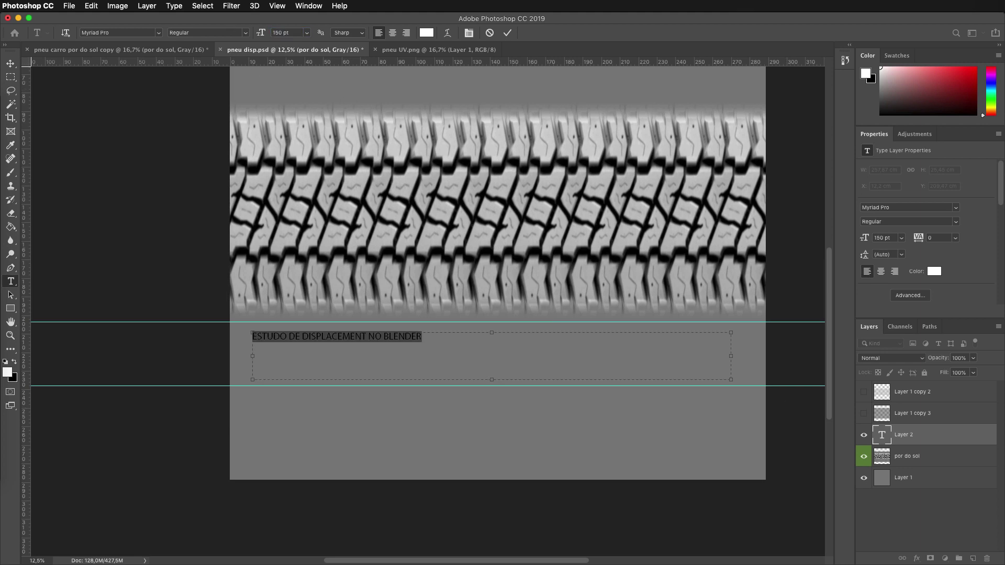
pyautogui.click(295, 33)
pyautogui.write('300')
pyautogui.press('Return')
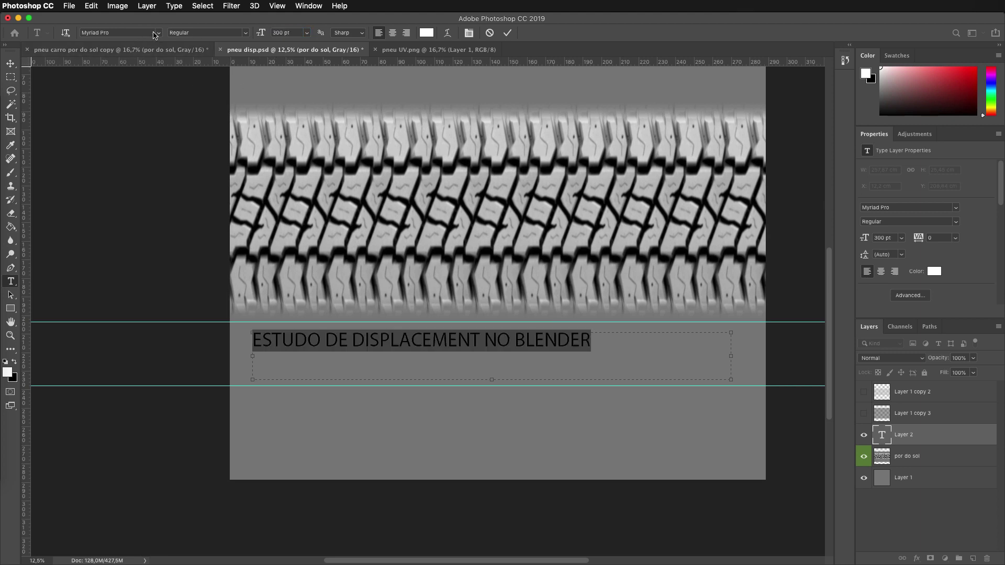
# Step: Search the font family list for 'cc', then restore the full font list
pyautogui.click(115, 36)
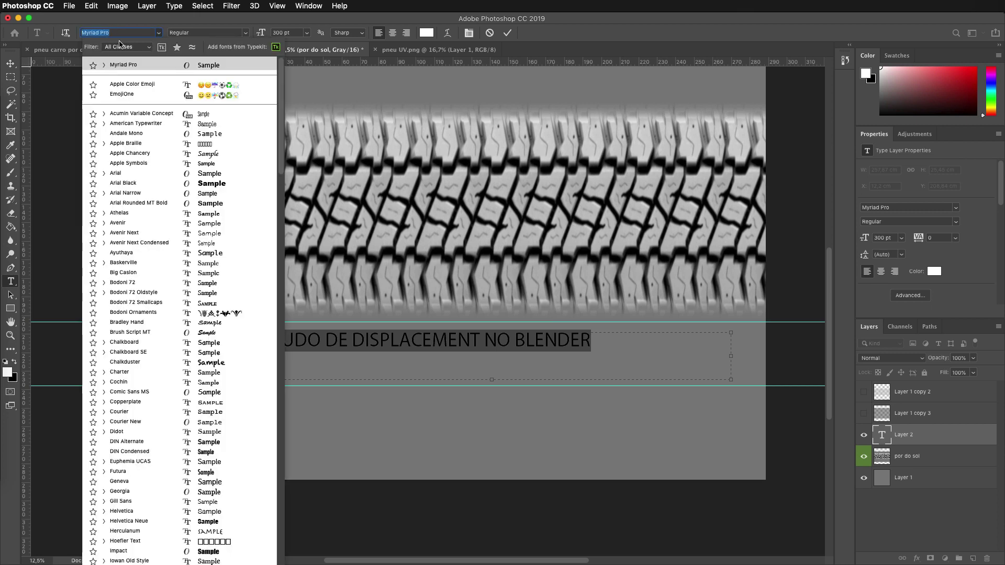
pyautogui.write('ccz')
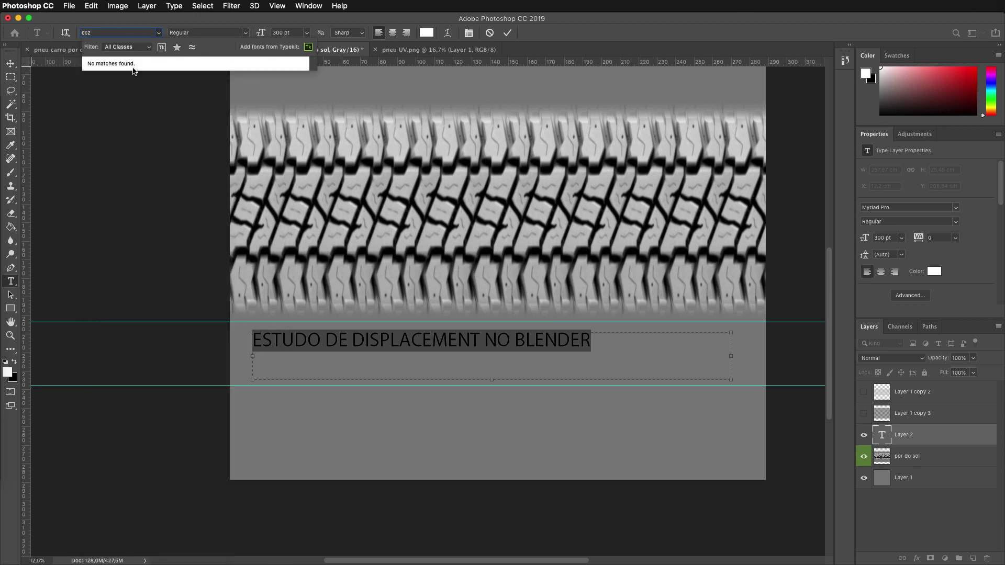
pyautogui.press('Return')
pyautogui.click(158, 33)
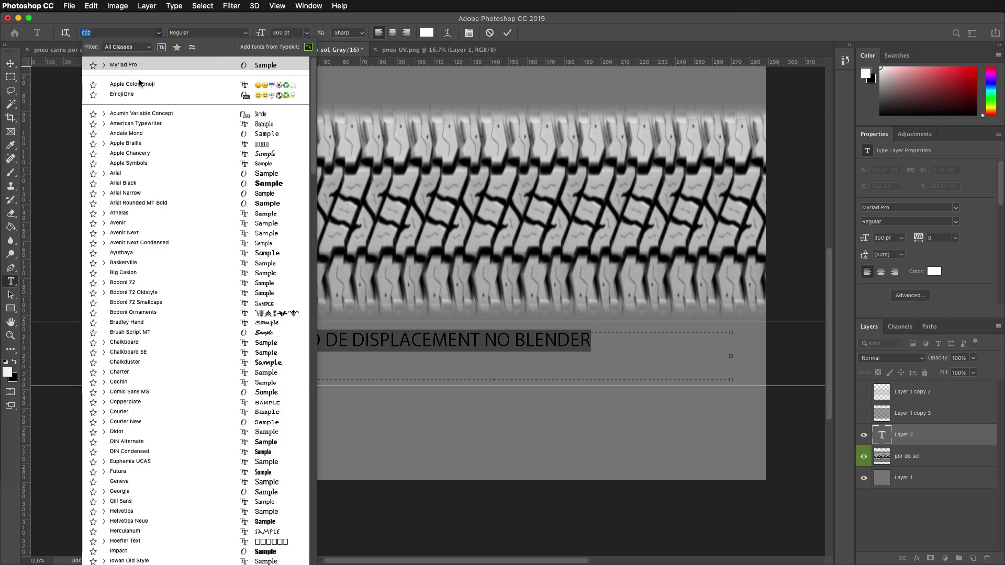
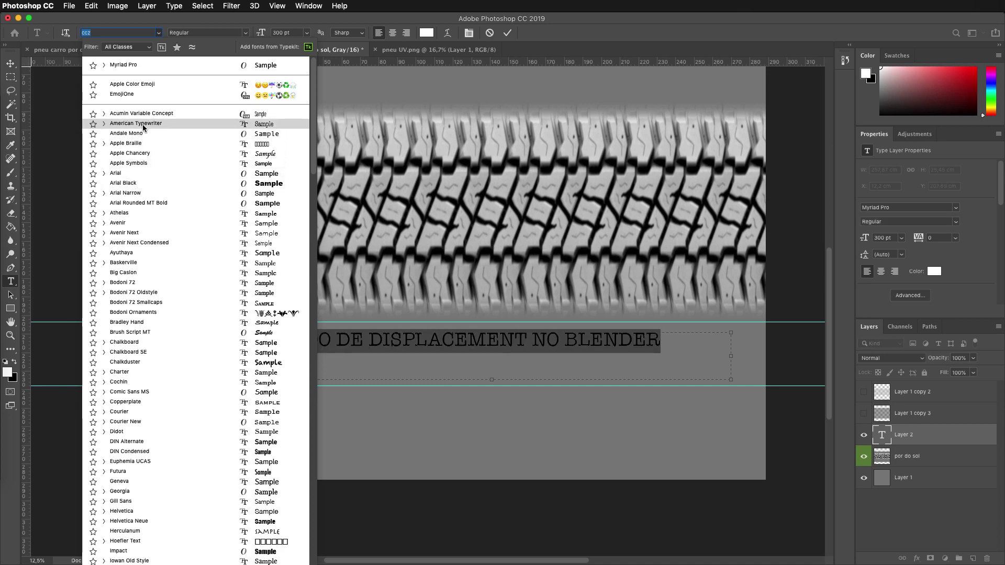
# Step: Set the caption to centred Arial Black and move it down below the tread
pyautogui.click(138, 183)
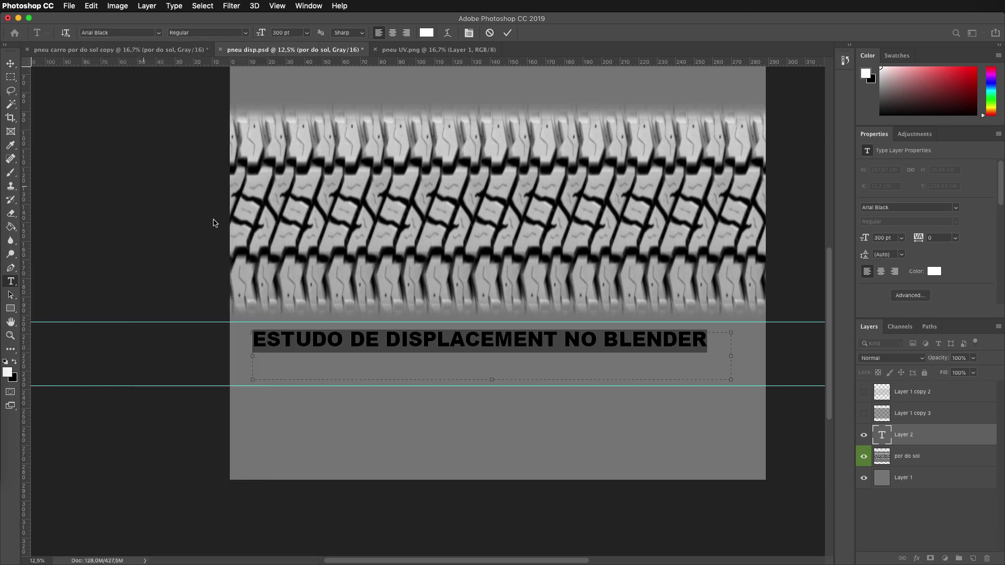
pyautogui.hotkey('ctrl', 'shift', 'c')
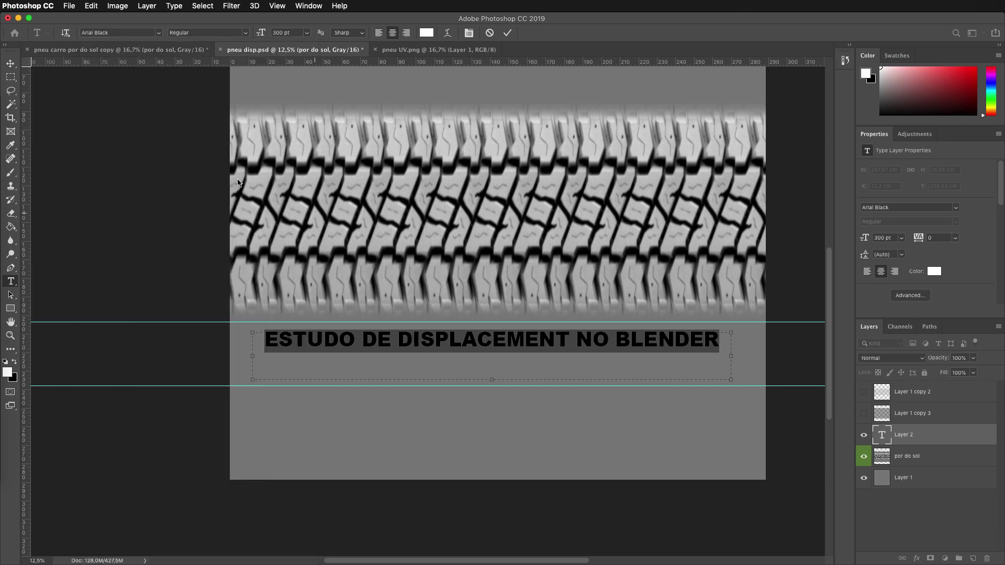
pyautogui.click(10, 64)
pyautogui.moveTo(435, 343); pyautogui.dragTo(434, 356)
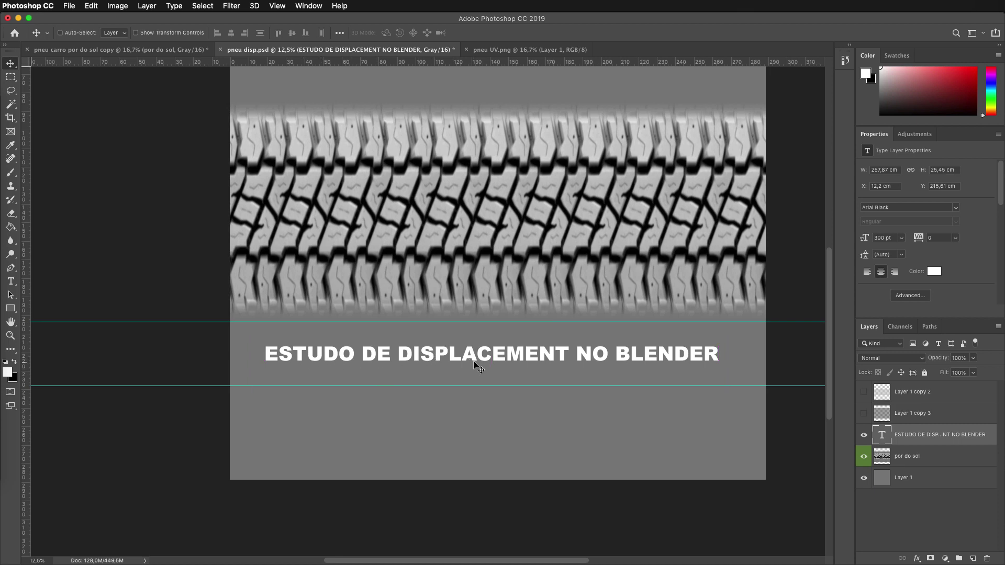
# Step: Widen the caption's text box out to the document's left and right edges
pyautogui.doubleClick(419, 356)
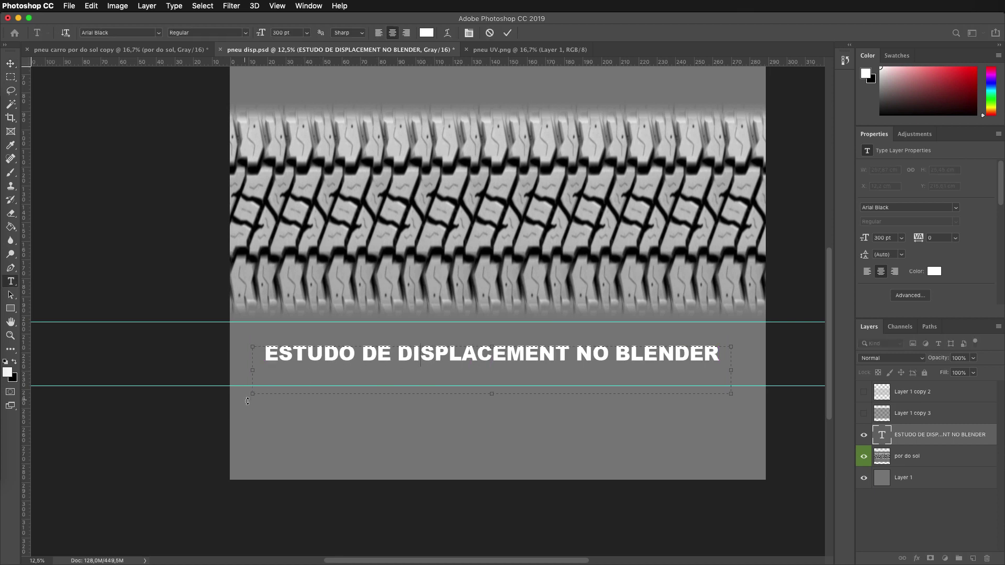
pyautogui.moveTo(253, 396); pyautogui.dragTo(230, 396)
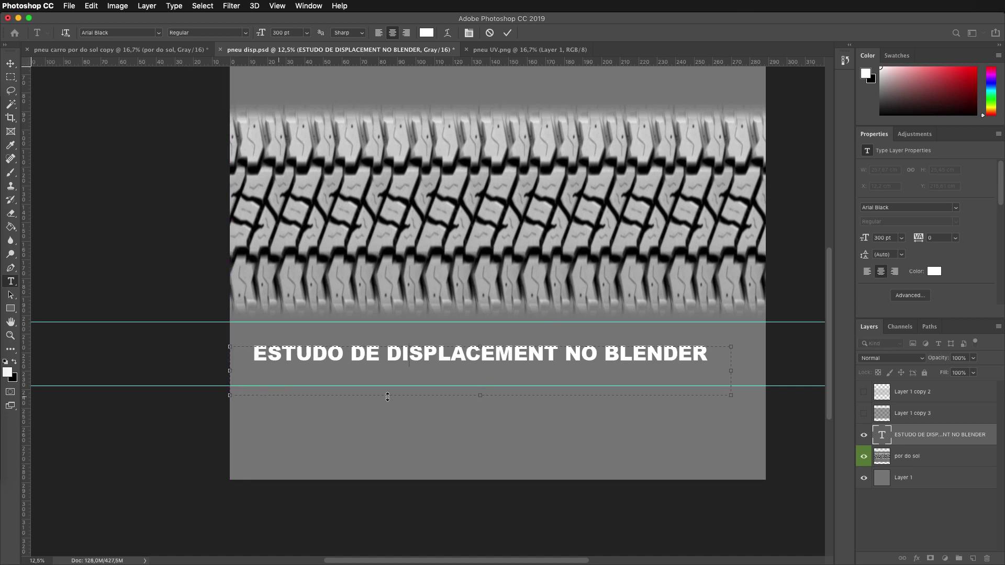
pyautogui.moveTo(731, 397); pyautogui.dragTo(767, 397)
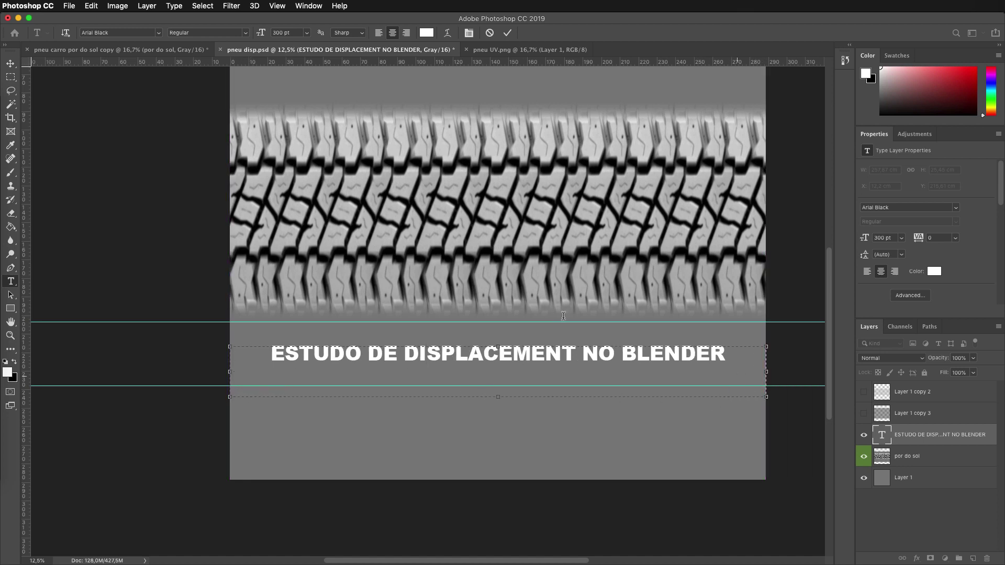
pyautogui.click(10, 63)
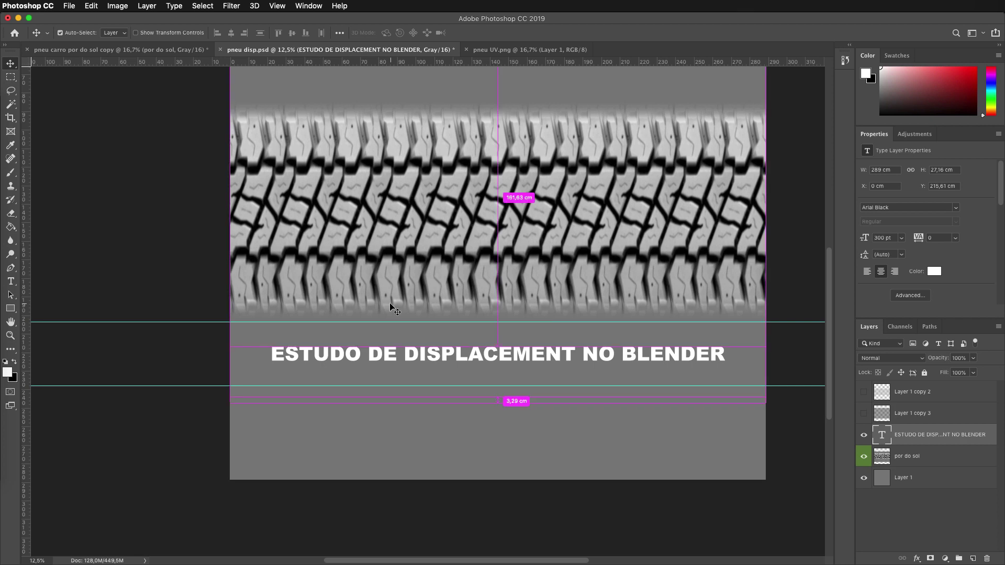
# Step: Zoom in with rulers shown and scroll to inspect the start of the caption
pyautogui.press('super+equal')
pyautogui.press('super+equal')
pyautogui.press('super+equal')
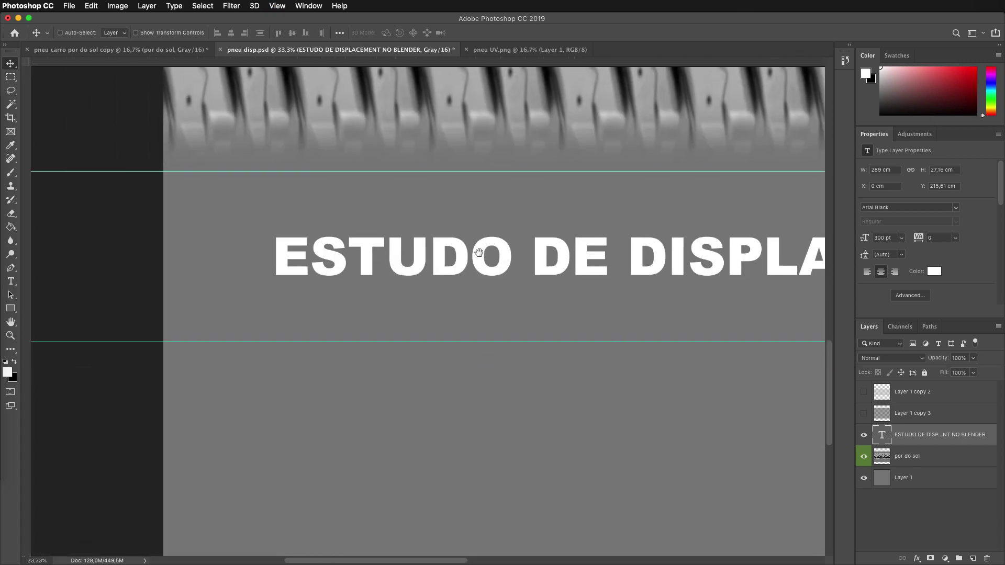
pyautogui.press('super+r')
pyautogui.hscroll(10, 324, 291)
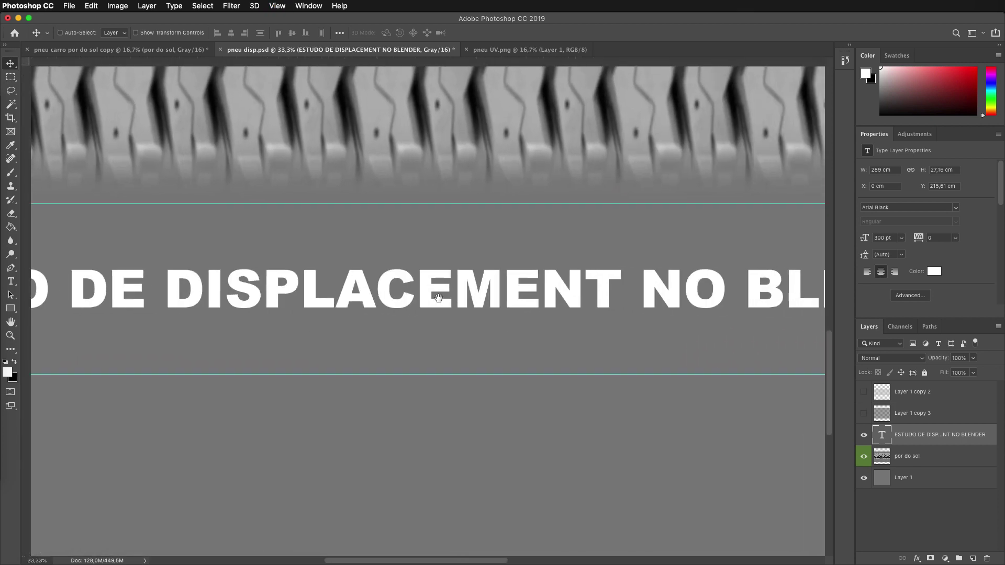
pyautogui.hscroll(5, 366, 293)
pyautogui.hscroll(2, 419, 295)
pyautogui.hscroll(3, 496, 300)
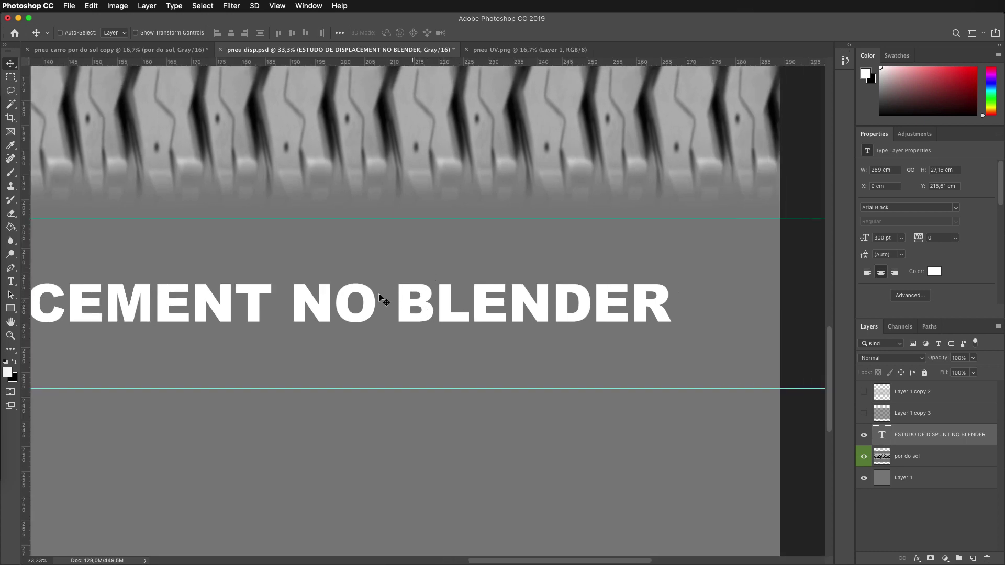
pyautogui.moveTo(383, 301); pyautogui.dragTo(482, 309)
pyautogui.moveTo(210, 293); pyautogui.dragTo(680, 314)
pyautogui.moveTo(310, 296)
pyautogui.mouseDown()
pyautogui.moveTo(567, 291)
pyautogui.moveTo(353, 294)
pyautogui.moveTo(477, 292)
pyautogui.mouseUp()
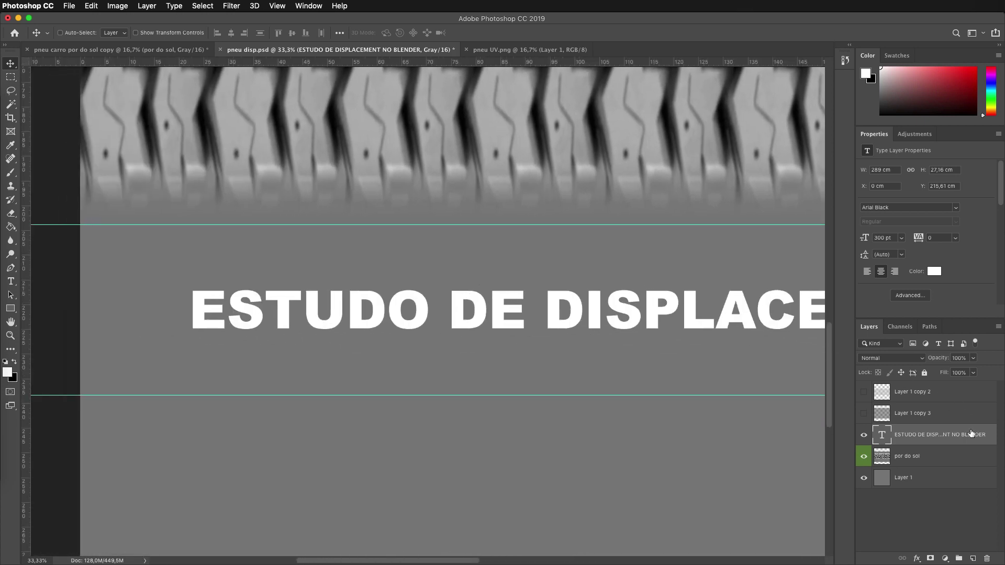
# Step: Convert the caption to a smart object and apply a Gaussian Blur with radius 46
pyautogui.click(230, 7)
pyautogui.moveTo(235, 130)
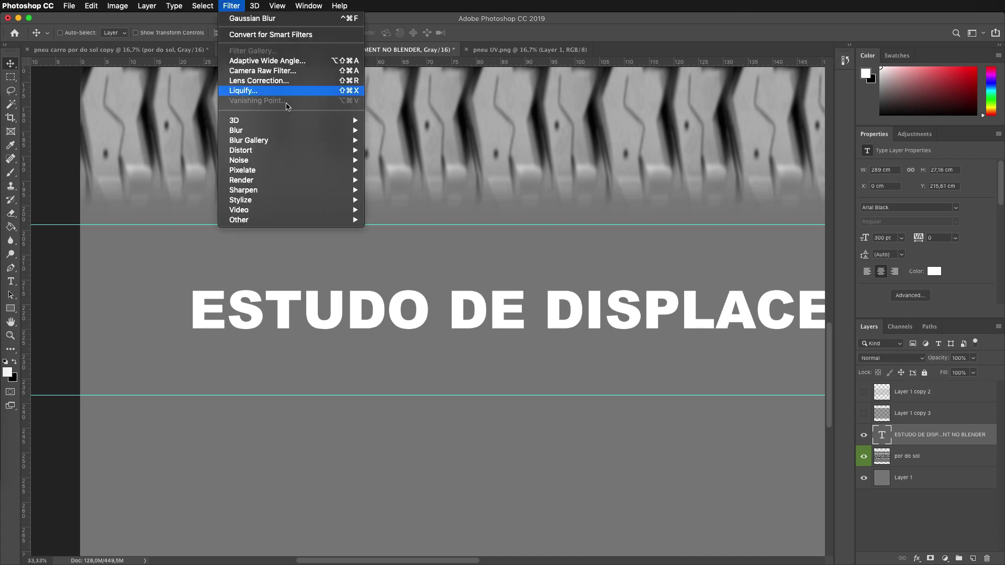
pyautogui.click(414, 170)
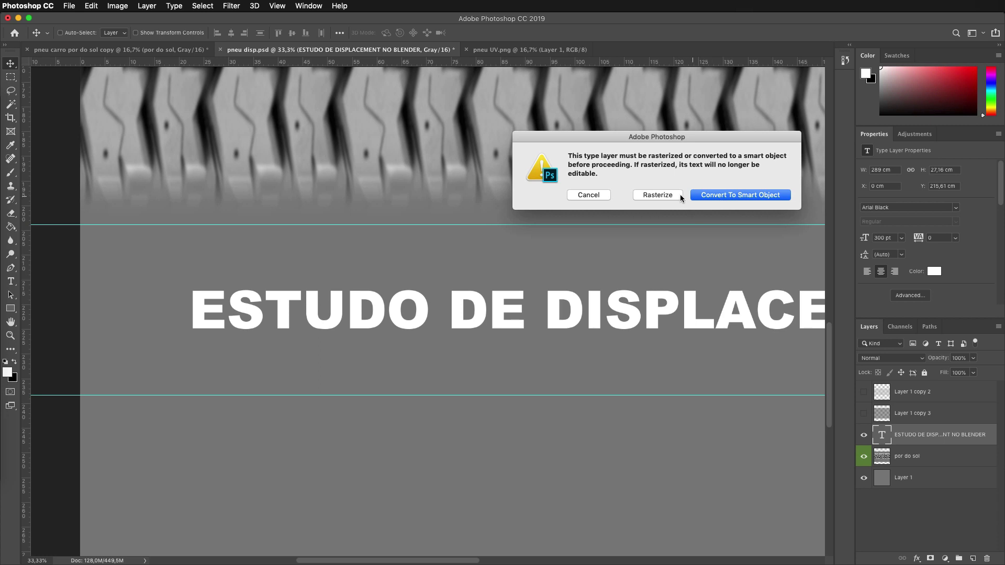
pyautogui.click(727, 196)
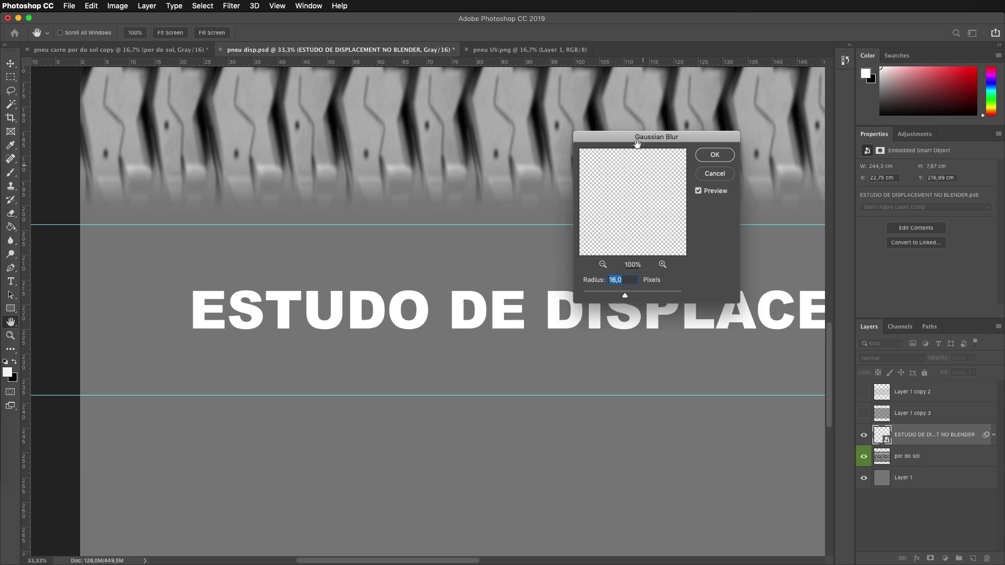
pyautogui.moveTo(637, 144)
pyautogui.mouseDown()
pyautogui.moveTo(530, 144)
pyautogui.moveTo(342, 100)
pyautogui.mouseUp()
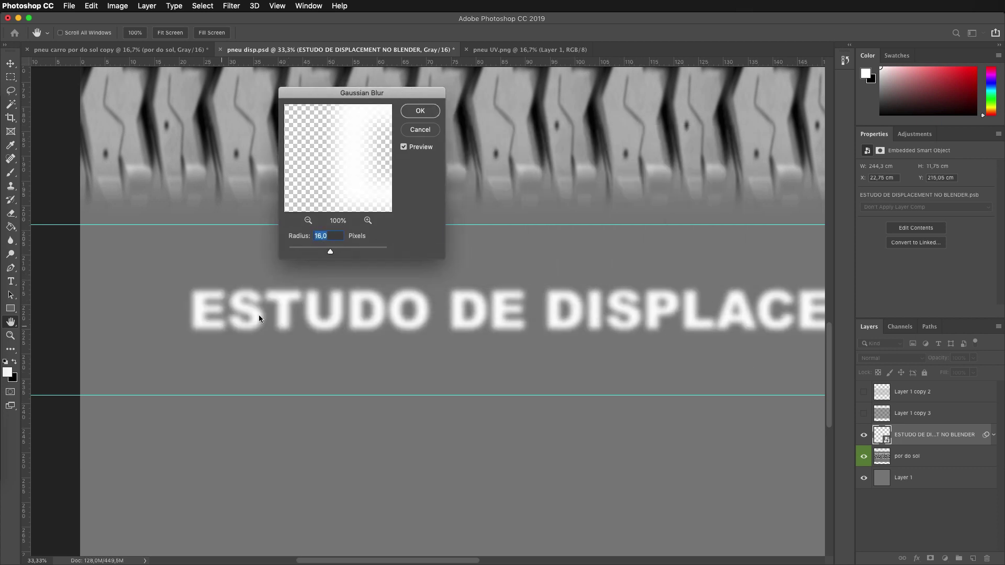
pyautogui.write('4')
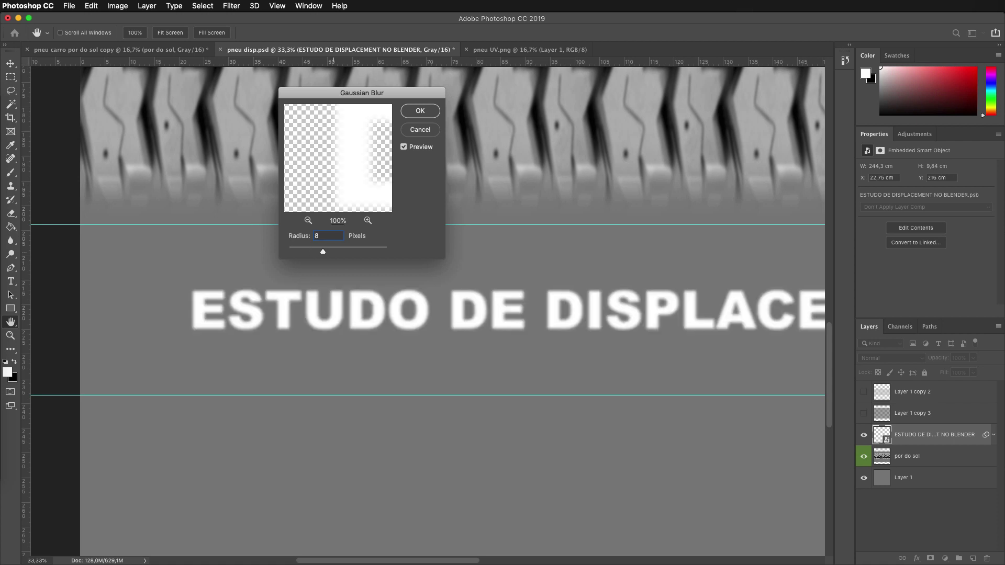
pyautogui.write('6')
pyautogui.press('Return')
# Step: Zoom out to see the whole map and save pneu disp.psd
pyautogui.press('v')
pyautogui.hotkey('ctrl', '-')
pyautogui.hotkey('ctrl', '-')
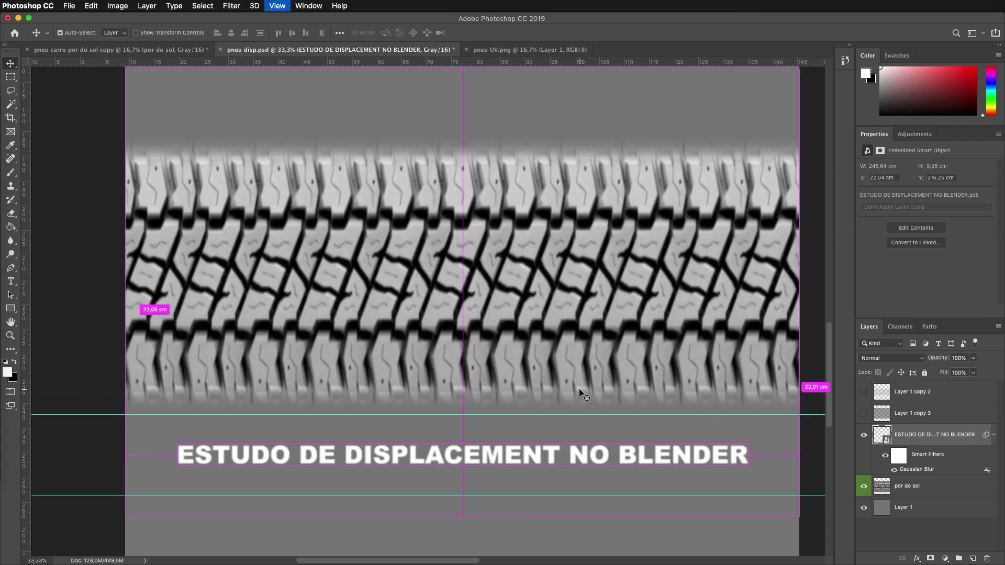
pyautogui.hotkey('ctrl', '-')
pyautogui.hotkey('ctrl', '-')
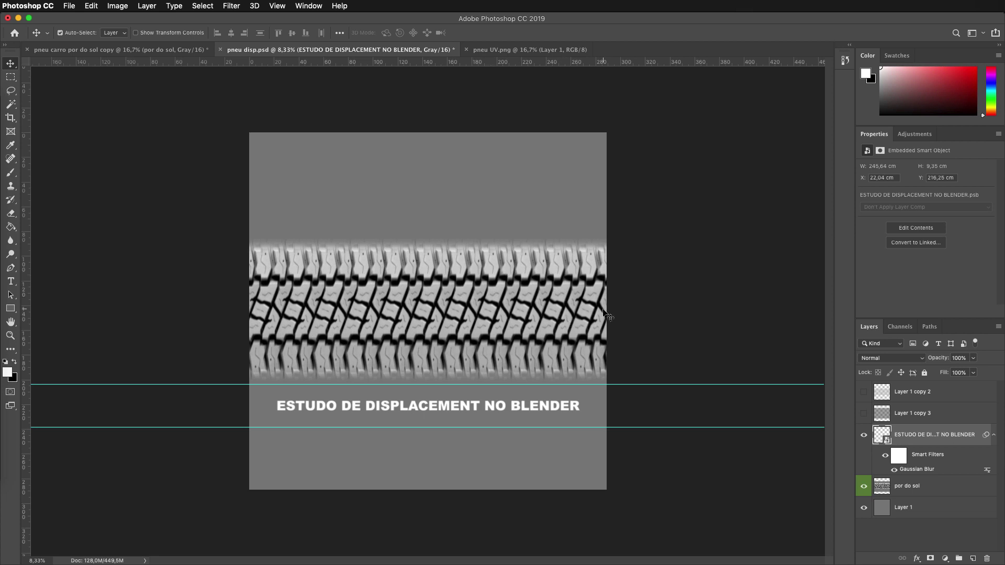
pyautogui.hotkey('ctrl', 's')
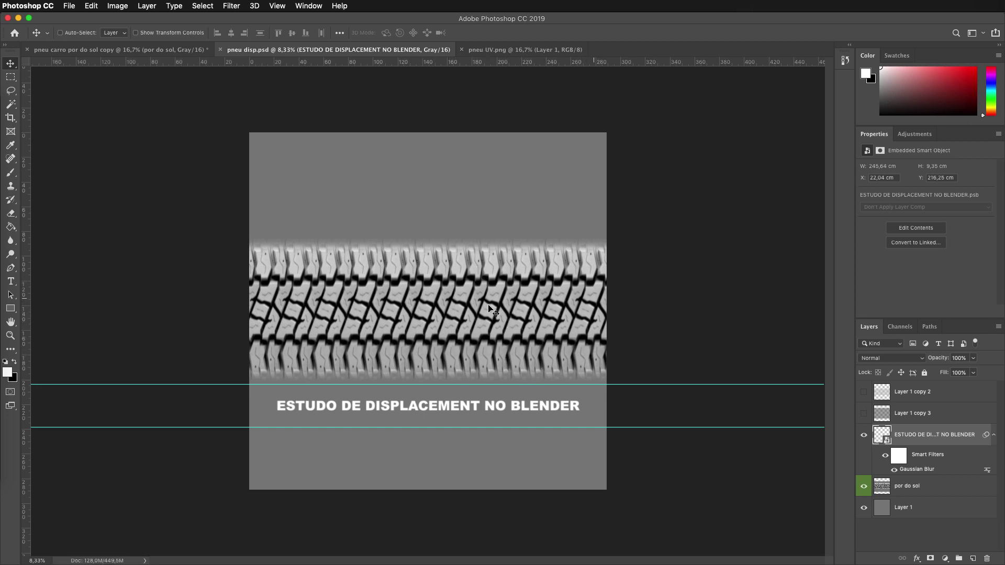
# Step: Close pneu UV.png and the pneu carro por do sol copy without saving
pyautogui.click(521, 49)
pyautogui.press('super+w')
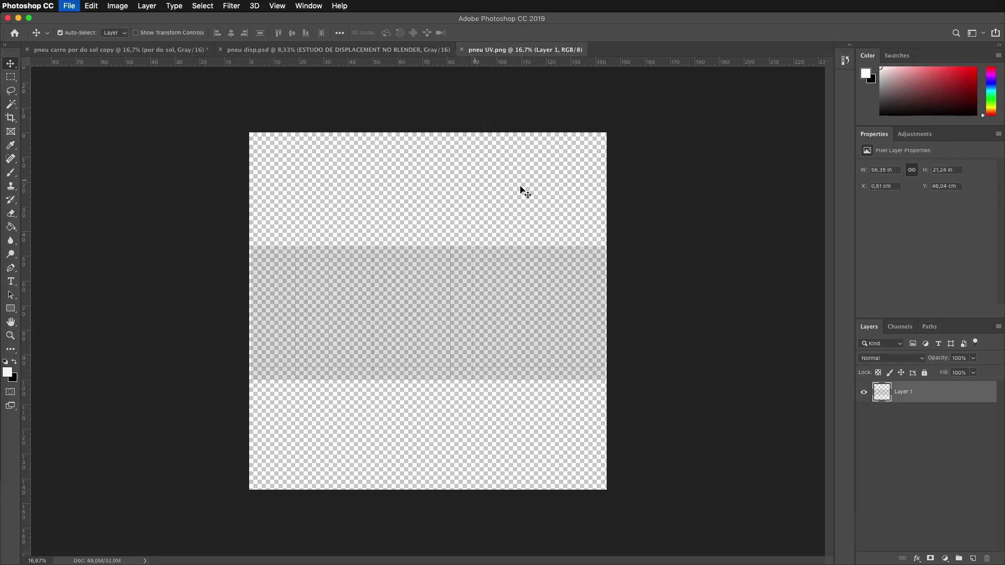
pyautogui.hotkey('ctrl', 'Tab')
pyautogui.press('super+w')
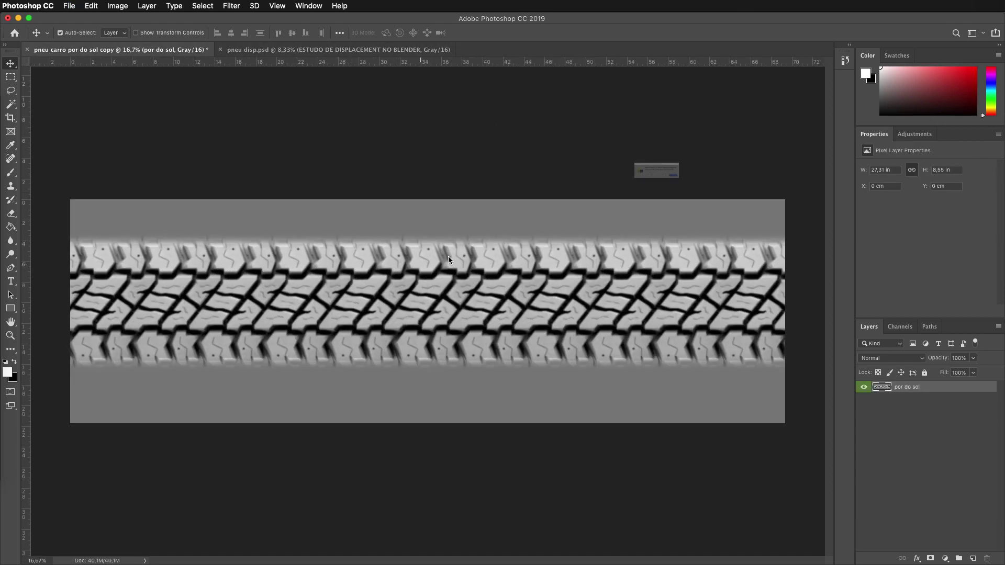
pyautogui.click(603, 198)
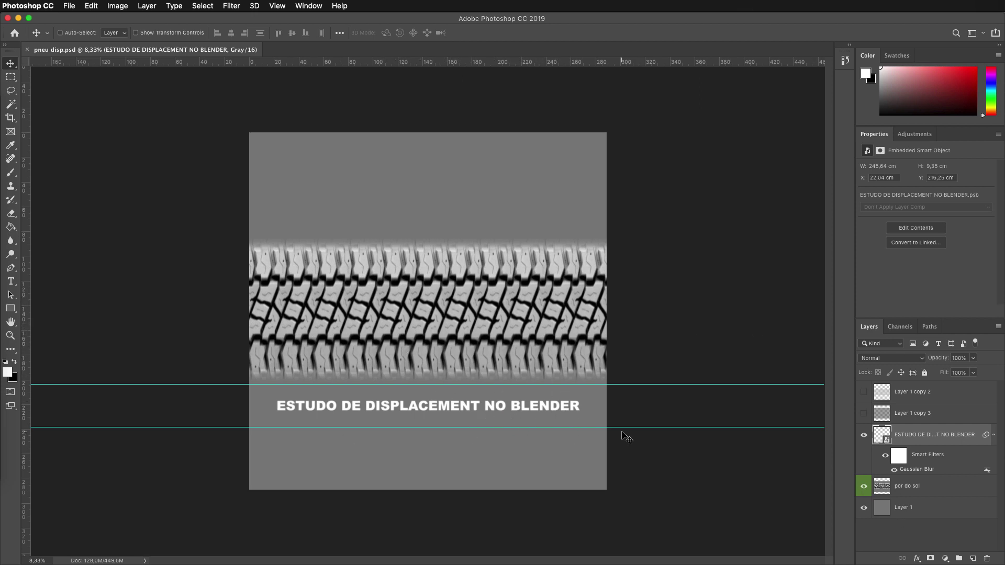
pyautogui.moveTo(2, 279)
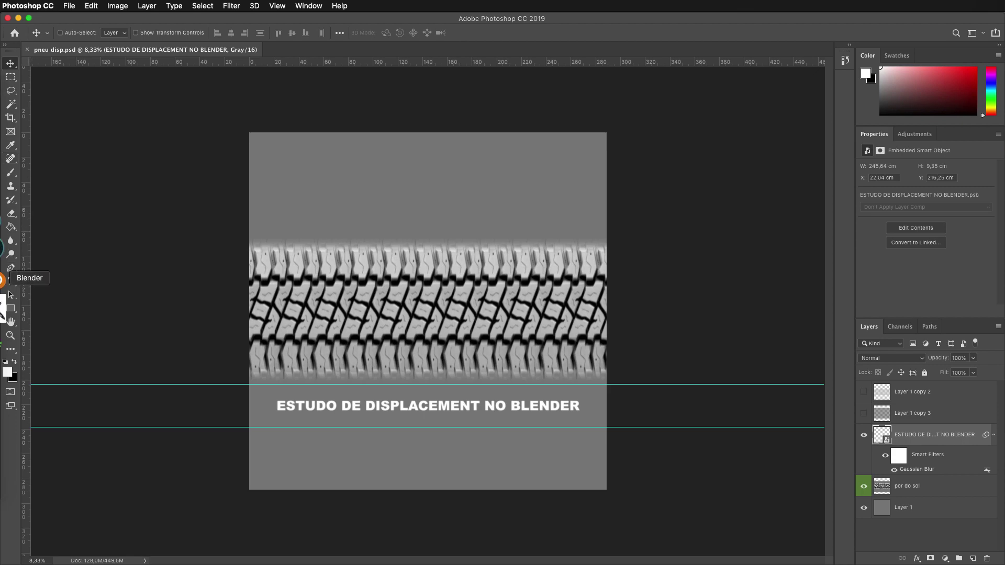
# Step: In Blender, turn the right area into the Shader Editor showing all material nodes
pyautogui.click(2, 281)
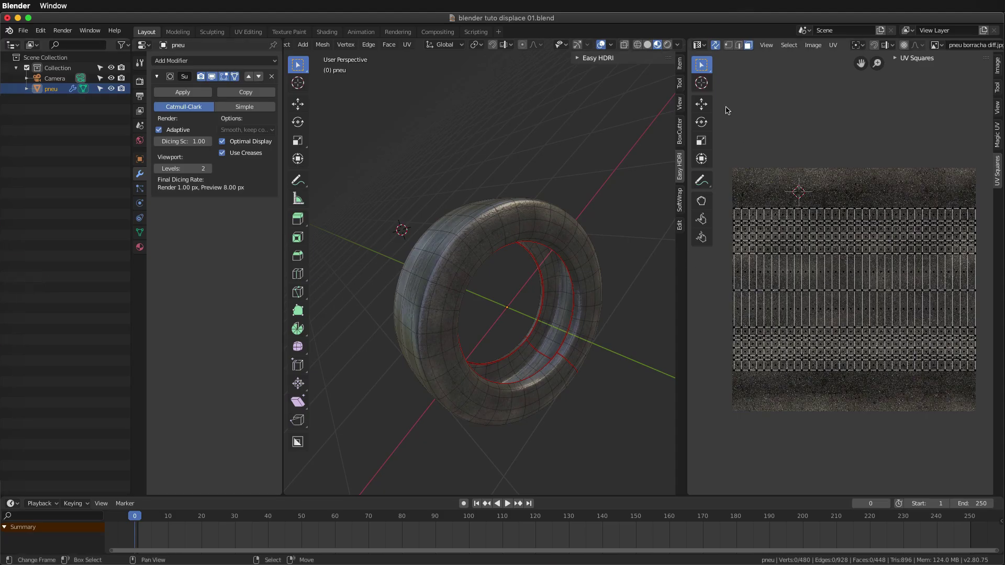
pyautogui.click(699, 48)
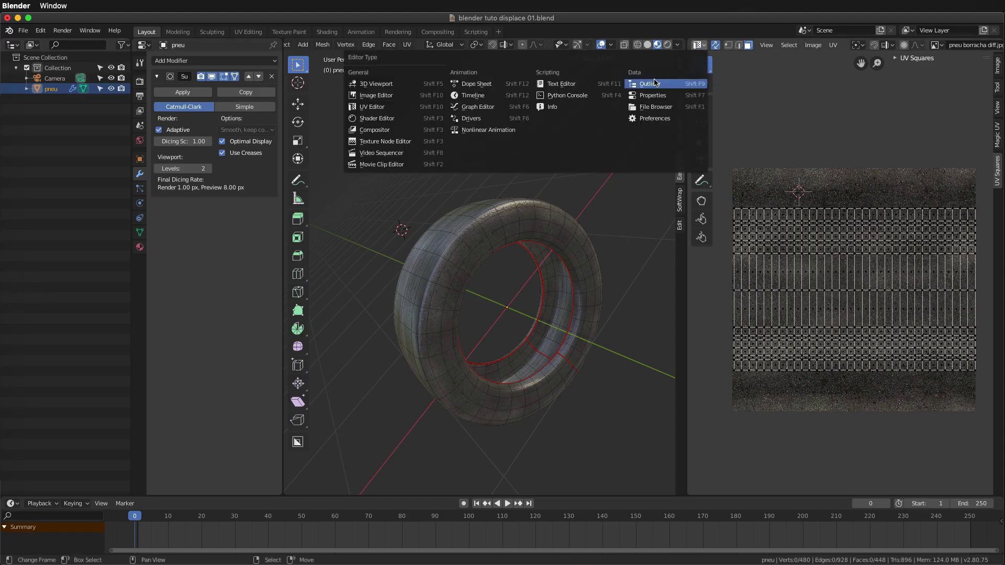
pyautogui.click(387, 120)
pyautogui.keyDown('ctrl'); pyautogui.moveTo(749, 216); pyautogui.dragTo(799, 309, button='middle'); pyautogui.keyUp('ctrl')
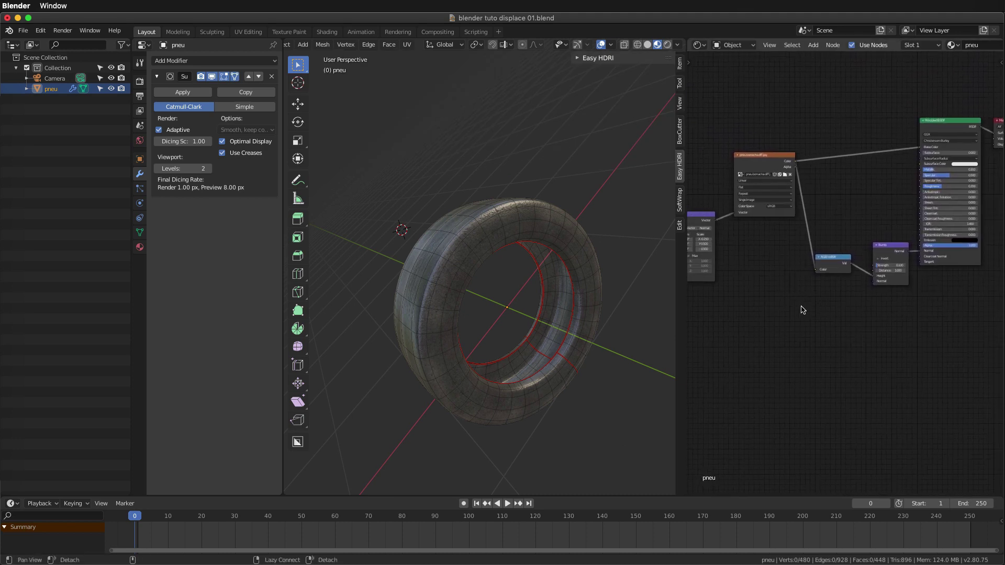
# Step: Duplicate the Image Texture node, feed it from Mapping, and load pneu disp.psd
pyautogui.click(770, 166)
pyautogui.hotkey('shift', 'd')
pyautogui.click(853, 326)
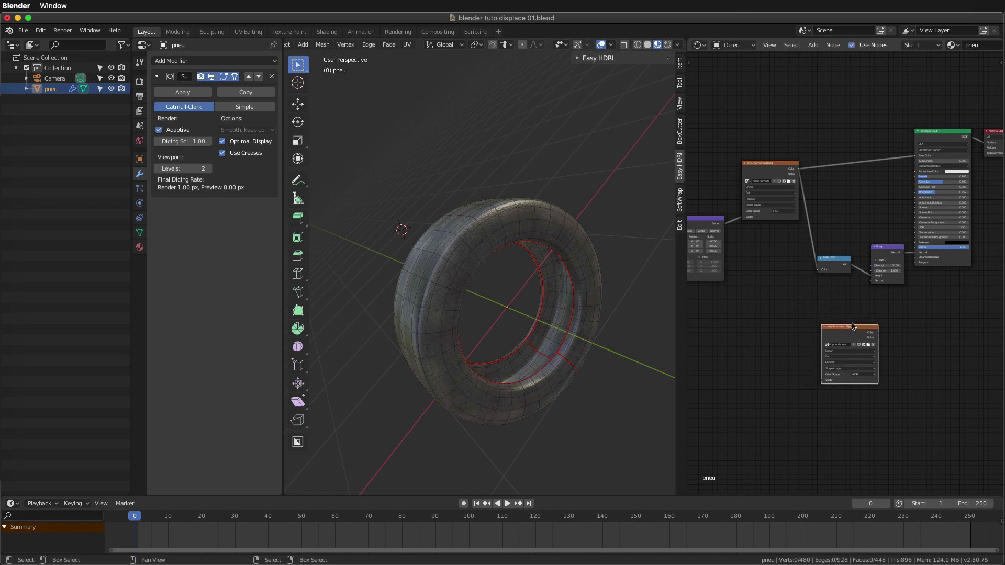
pyautogui.moveTo(725, 224); pyautogui.dragTo(821, 381)
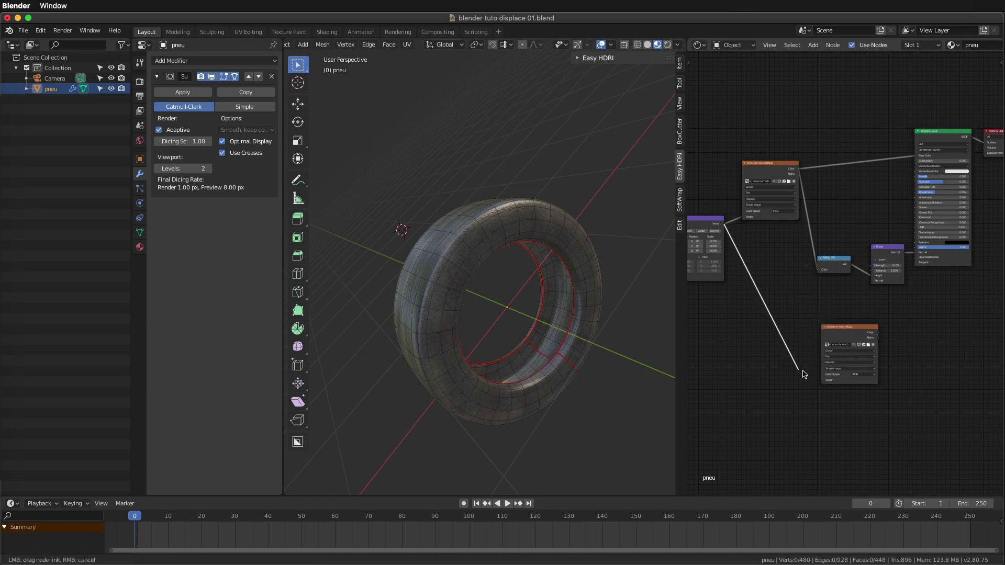
pyautogui.moveTo(864, 379)
pyautogui.keyDown('ctrl'); pyautogui.mouseDown(button='middle')
pyautogui.moveTo(836, 290)
pyautogui.moveTo(848, 299)
pyautogui.mouseUp(button='middle'); pyautogui.keyUp('ctrl')
pyautogui.click(837, 291)
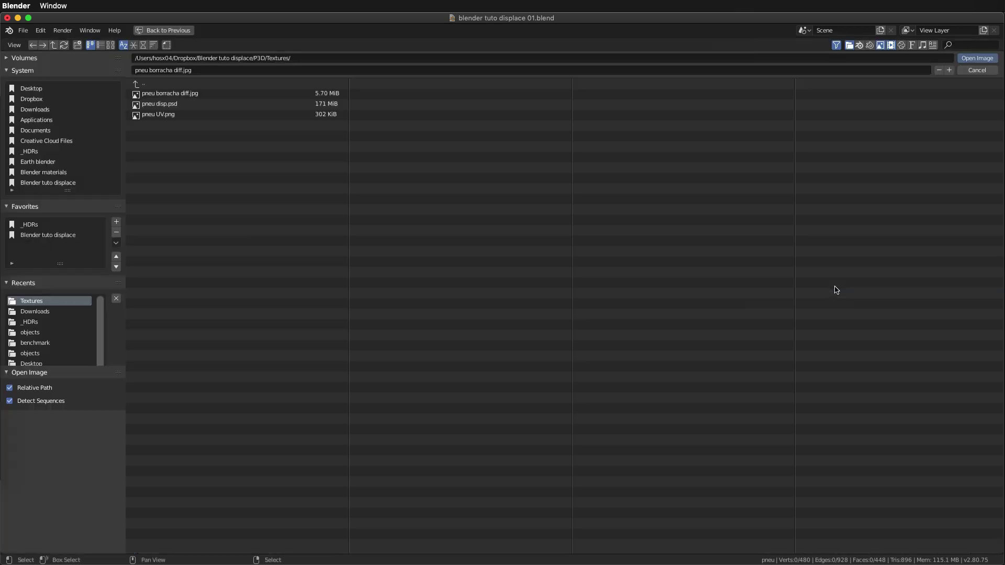
pyautogui.click(183, 104)
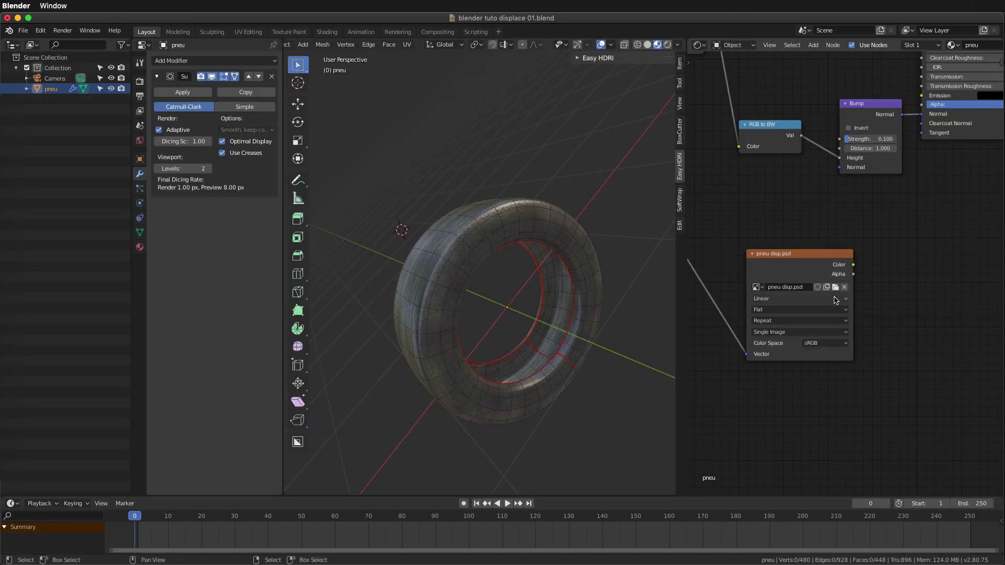
# Step: Set the pneu disp.psd texture's Color Space to Non-Color and move Material Output right
pyautogui.moveTo(896, 274)
pyautogui.keyDown('ctrl'); pyautogui.mouseDown(button='middle')
pyautogui.moveTo(924, 264)
pyautogui.moveTo(857, 327)
pyautogui.mouseUp(button='middle'); pyautogui.keyUp('ctrl')
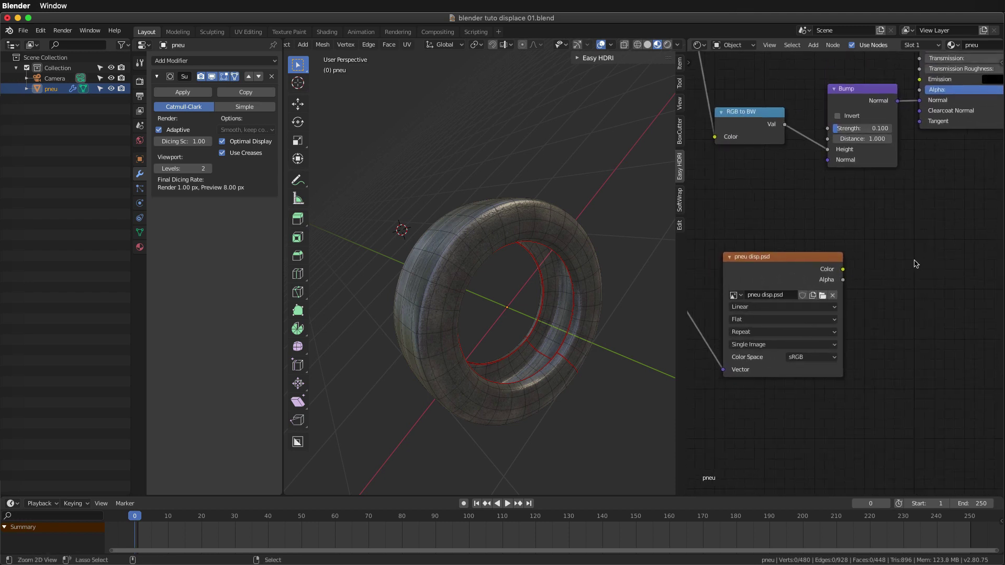
pyautogui.click(833, 368)
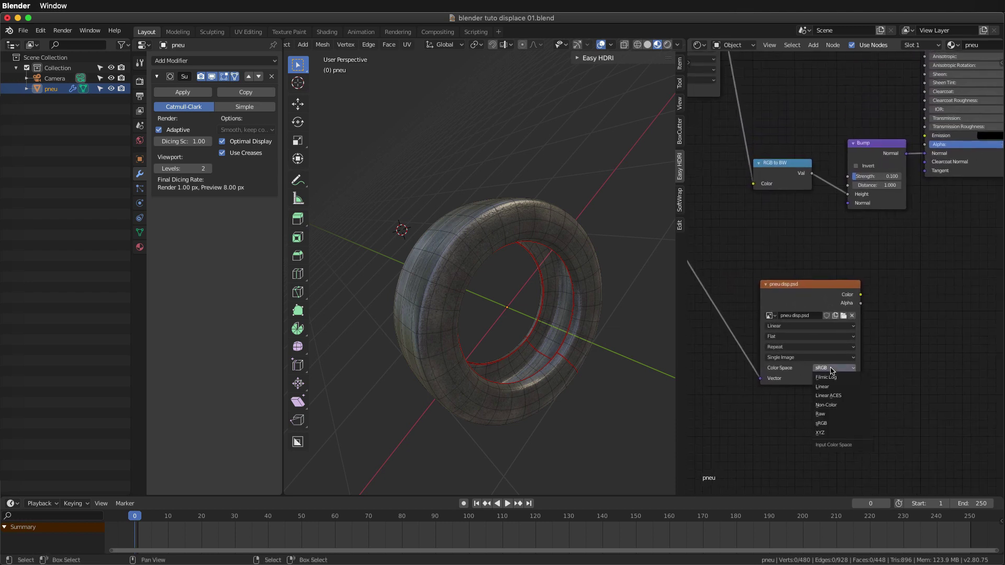
pyautogui.click(830, 406)
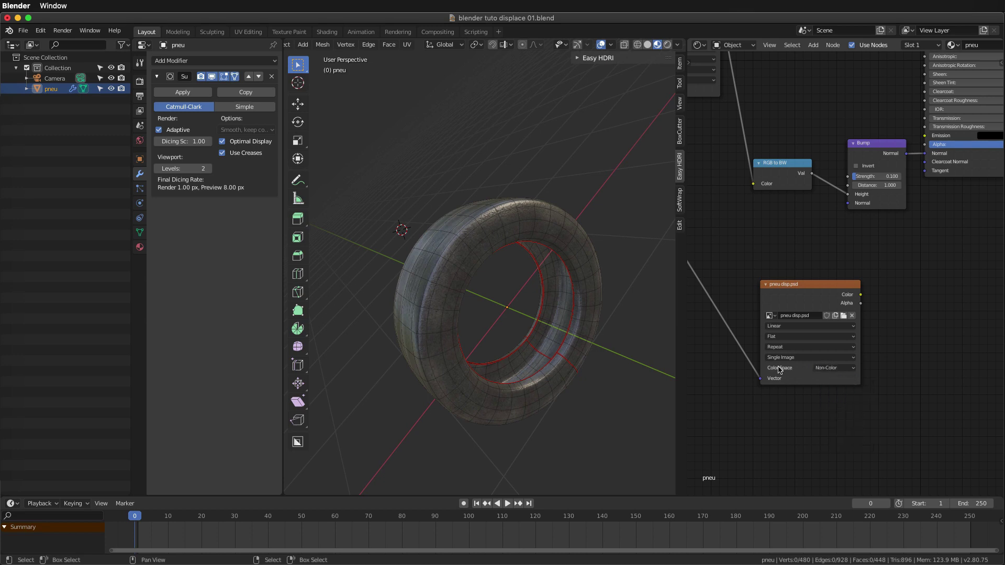
pyautogui.moveTo(819, 370)
pyautogui.keyDown('alt'); pyautogui.mouseDown()
pyautogui.moveTo(883, 330)
pyautogui.moveTo(660, 321)
pyautogui.mouseUp(); pyautogui.keyUp('alt')
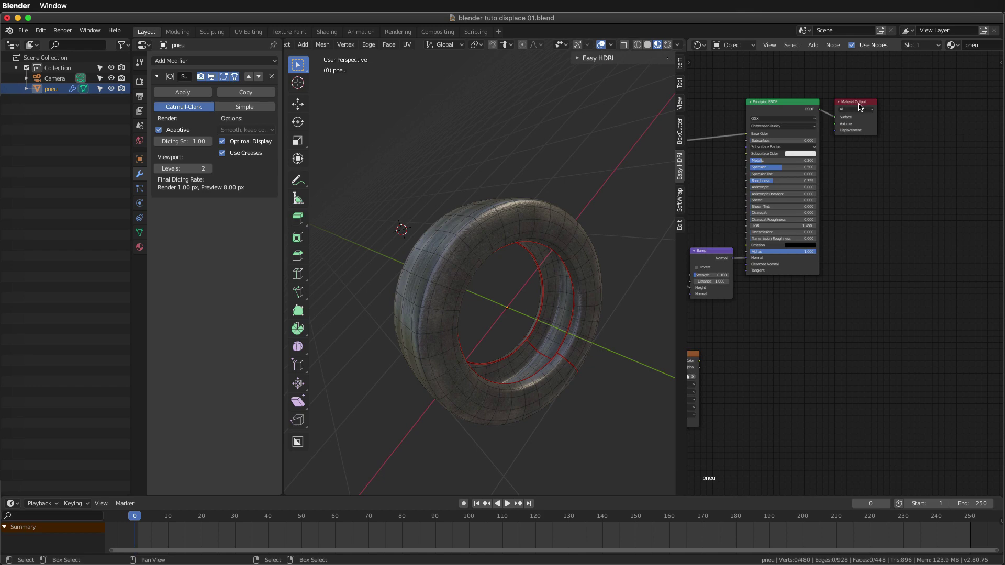
pyautogui.moveTo(853, 119)
pyautogui.mouseDown()
pyautogui.moveTo(893, 213)
pyautogui.moveTo(885, 272)
pyautogui.mouseUp()
# Step: Add a Displacement node next to the disp image and save the blend file
pyautogui.scroll(-2, 785, 317)
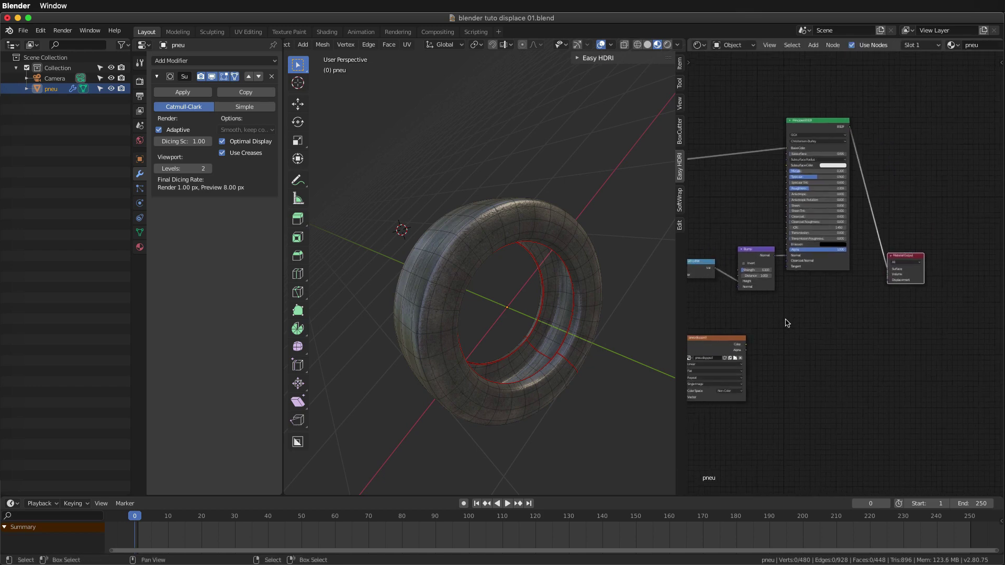
pyautogui.hotkey('shift', 'a')
pyautogui.click(803, 320)
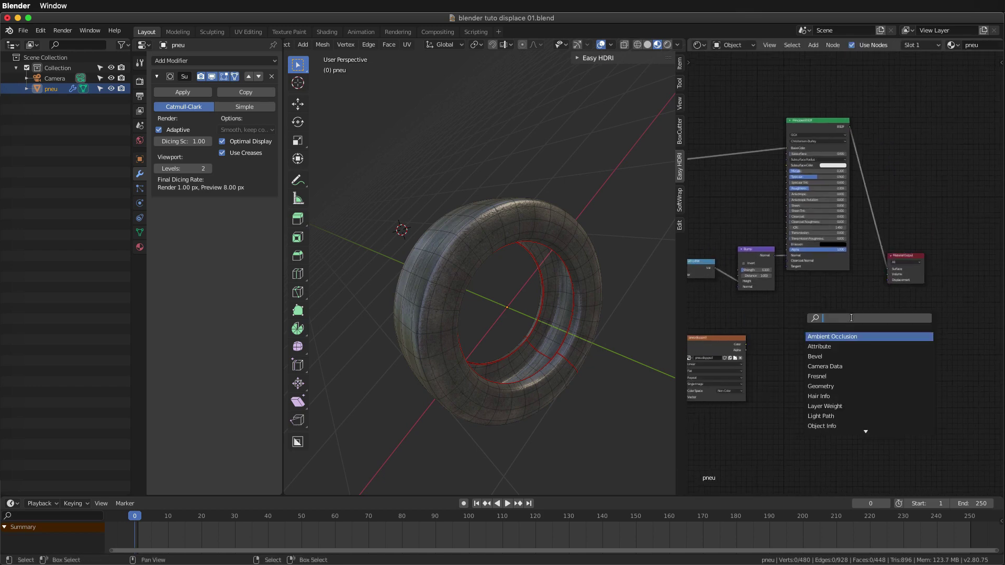
pyautogui.write('disp')
pyautogui.press('Return')
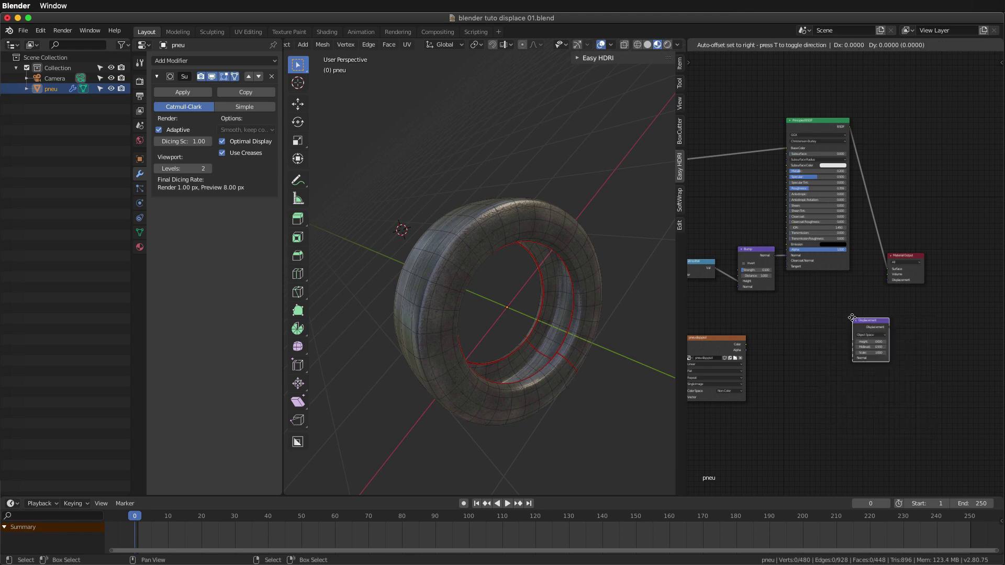
pyautogui.click(852, 318)
pyautogui.moveTo(863, 325)
pyautogui.mouseDown()
pyautogui.moveTo(804, 322)
pyautogui.moveTo(897, 282)
pyautogui.mouseUp()
pyautogui.scroll(2, 830, 328)
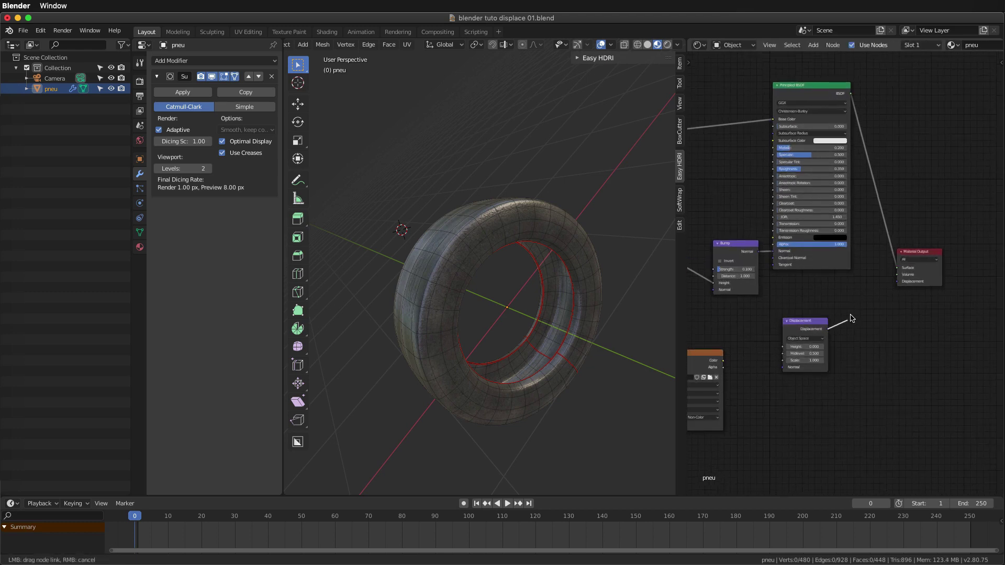
pyautogui.hotkey('ctrl', 's')
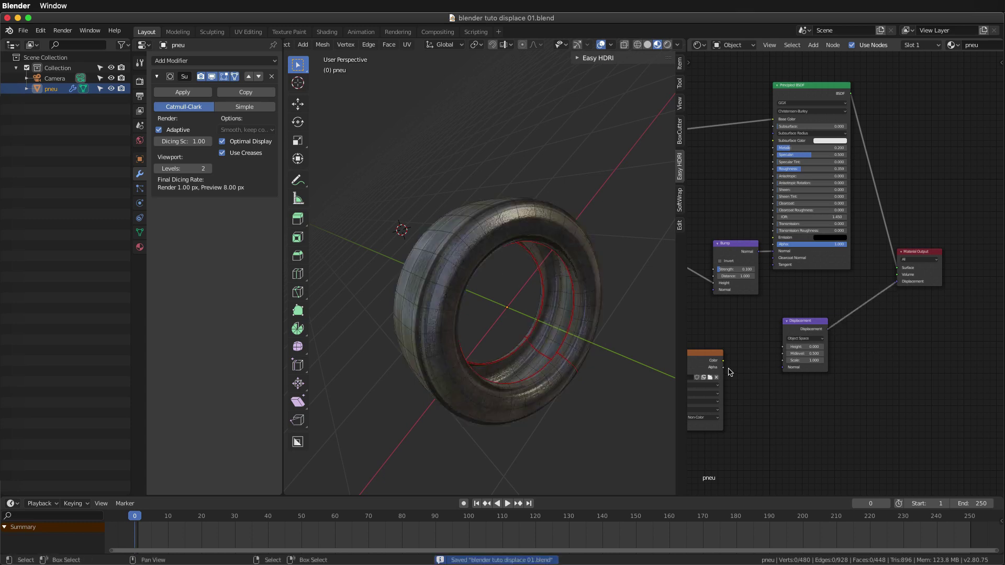
# Step: Feed the disp image into the Displacement Height and orbit to inspect the tread relief
pyautogui.moveTo(724, 360); pyautogui.dragTo(783, 346)
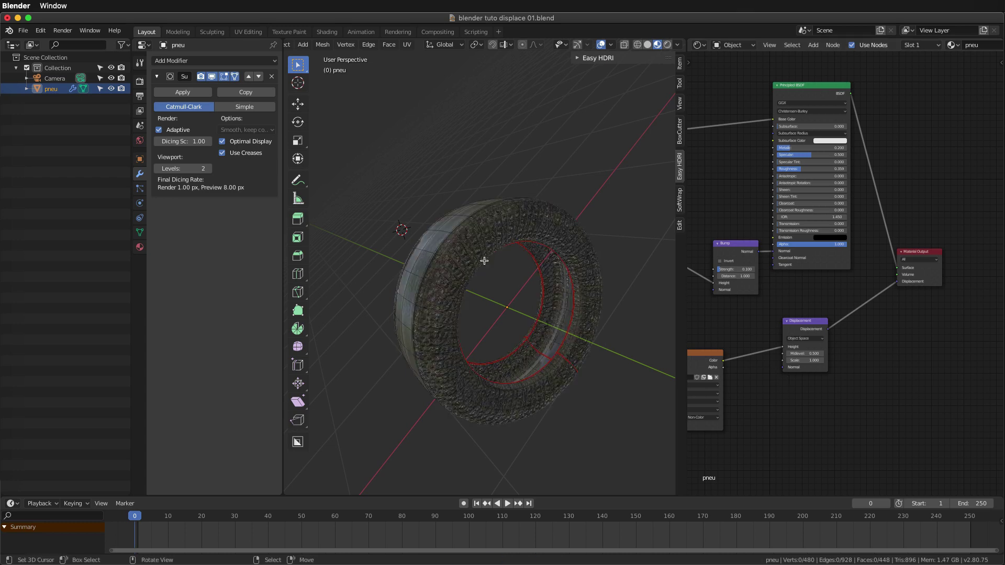
pyautogui.moveTo(461, 253); pyautogui.dragTo(490, 253, button='middle')
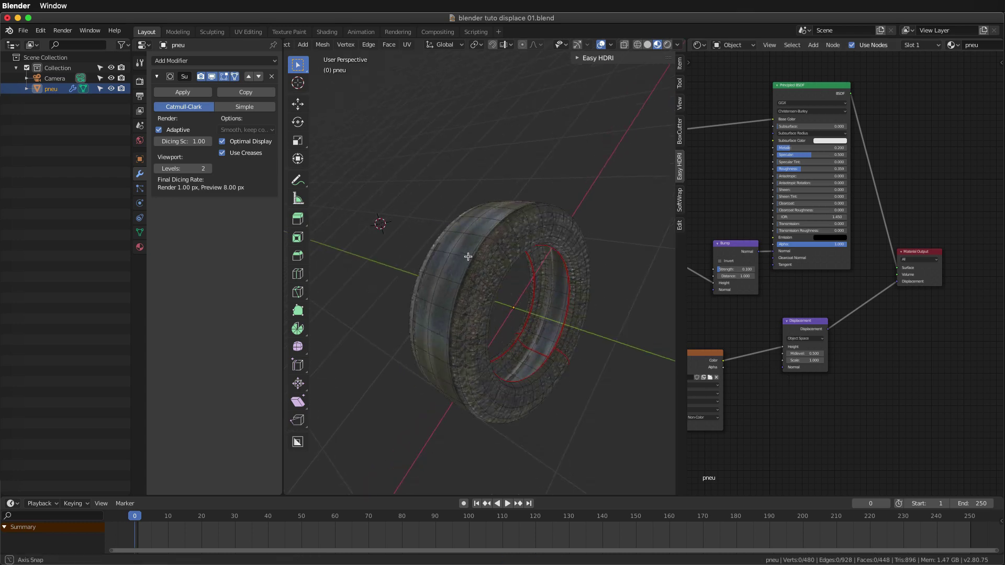
pyautogui.scroll(5, 560, 207)
pyautogui.scroll(-5, 560, 206)
pyautogui.moveTo(560, 207)
pyautogui.mouseDown(button='middle')
pyautogui.moveTo(460, 265)
pyautogui.moveTo(404, 218)
pyautogui.moveTo(503, 284)
pyautogui.moveTo(491, 261)
pyautogui.moveTo(617, 289)
pyautogui.mouseUp(button='middle')
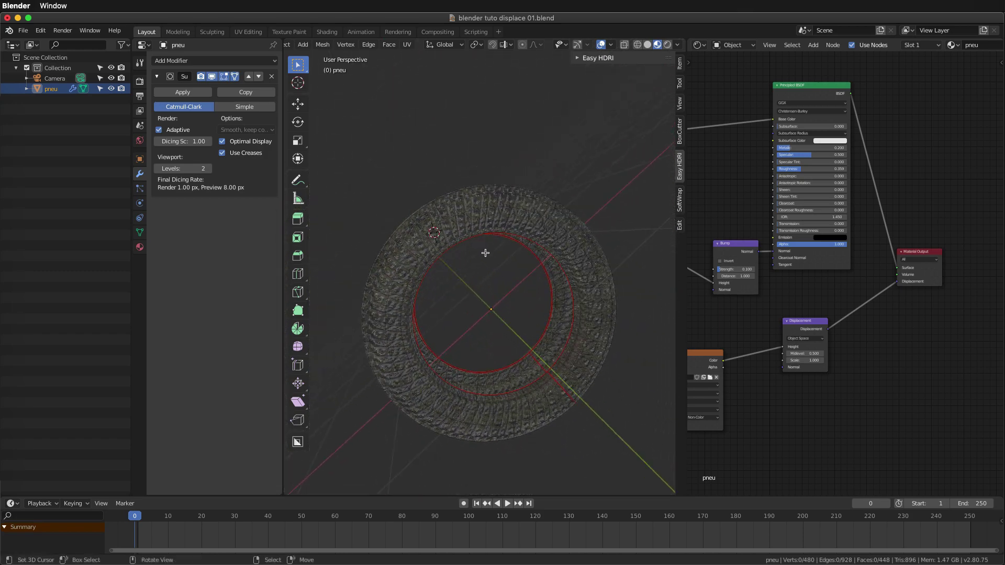
pyautogui.moveTo(485, 253)
pyautogui.mouseDown(button='middle')
pyautogui.moveTo(469, 256)
pyautogui.moveTo(505, 246)
pyautogui.mouseUp(button='middle')
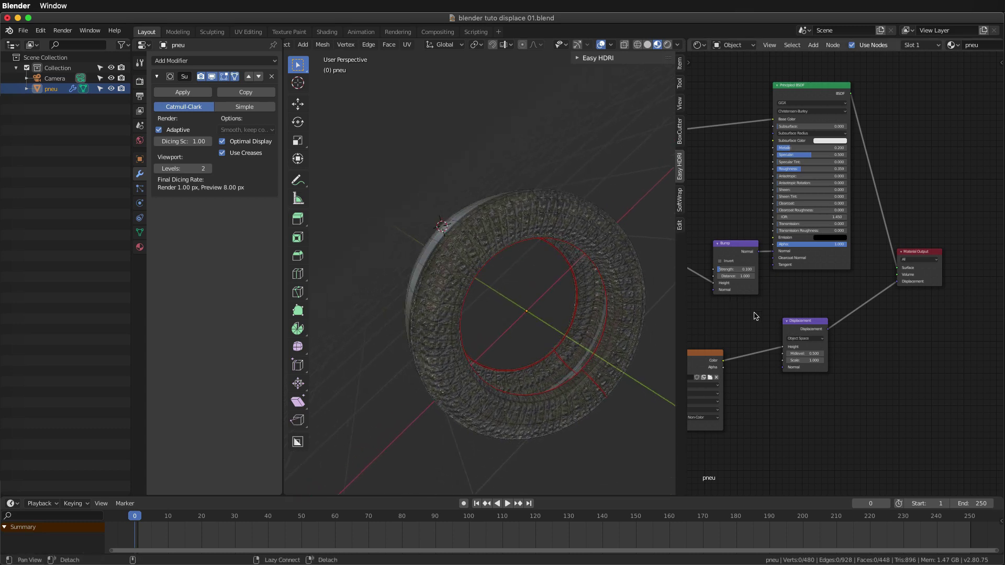
pyautogui.hscroll(-5, 754, 316)
pyautogui.keyDown('ctrl'); pyautogui.hscroll(-3, 811, 351); pyautogui.keyUp('ctrl')
# Step: Replace the disp image's old Mapping link with its own Texture Coordinate and Mapping nodes
pyautogui.keyDown('ctrl'); pyautogui.hscroll(-3, 735, 251); pyautogui.keyUp('ctrl')
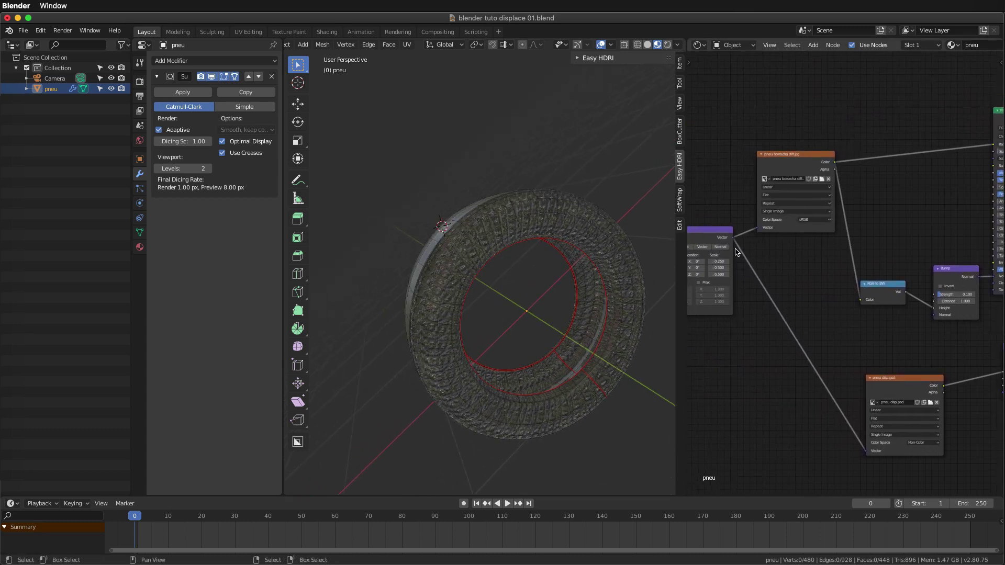
pyautogui.moveTo(549, 231)
pyautogui.mouseDown(button='middle')
pyautogui.moveTo(505, 220)
pyautogui.moveTo(501, 274)
pyautogui.mouseUp(button='middle')
pyautogui.scroll(3, 504, 220)
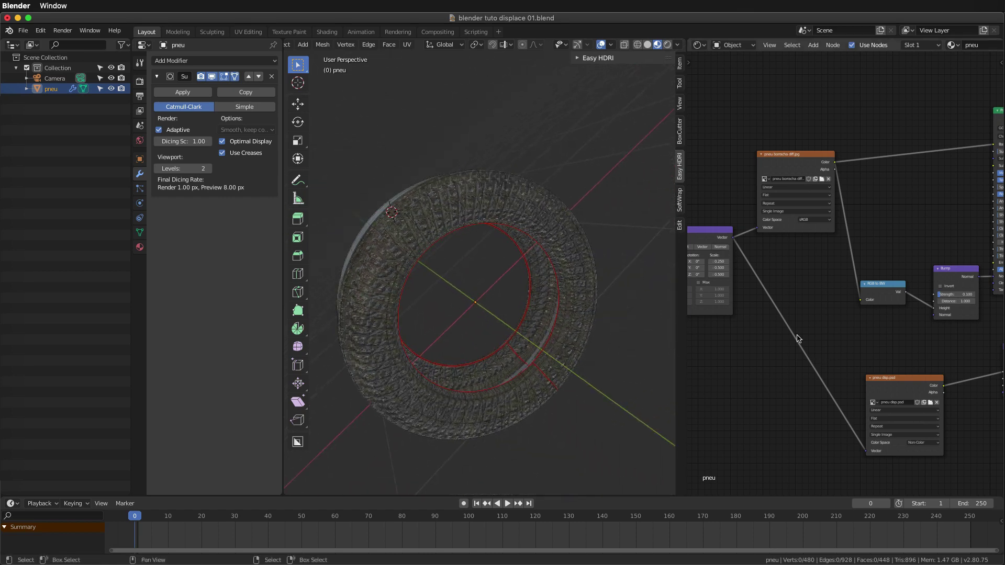
pyautogui.keyDown('ctrl'); pyautogui.moveTo(858, 449); pyautogui.dragTo(888, 390, button='right'); pyautogui.keyUp('ctrl')
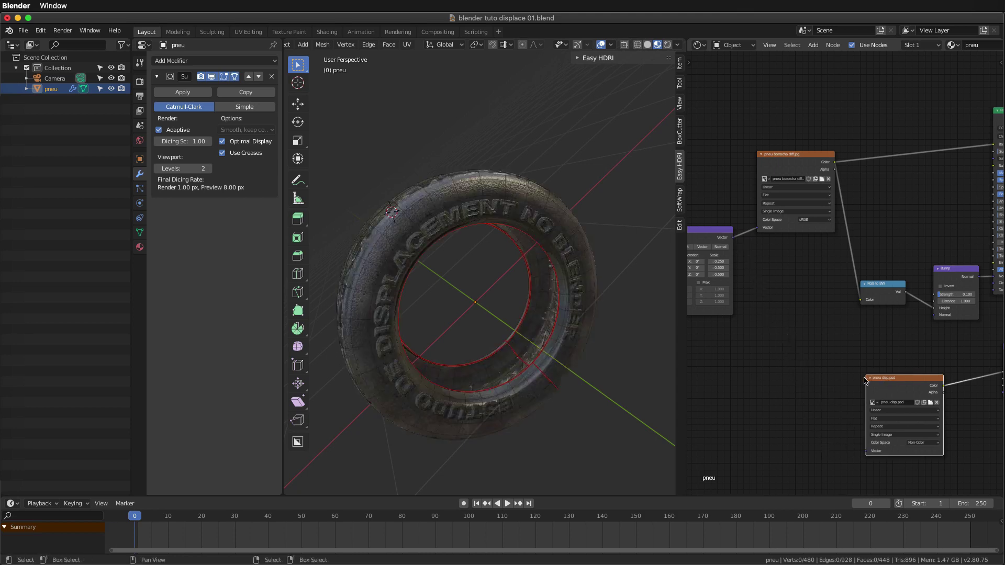
pyautogui.hotkey('ctrl', 't')
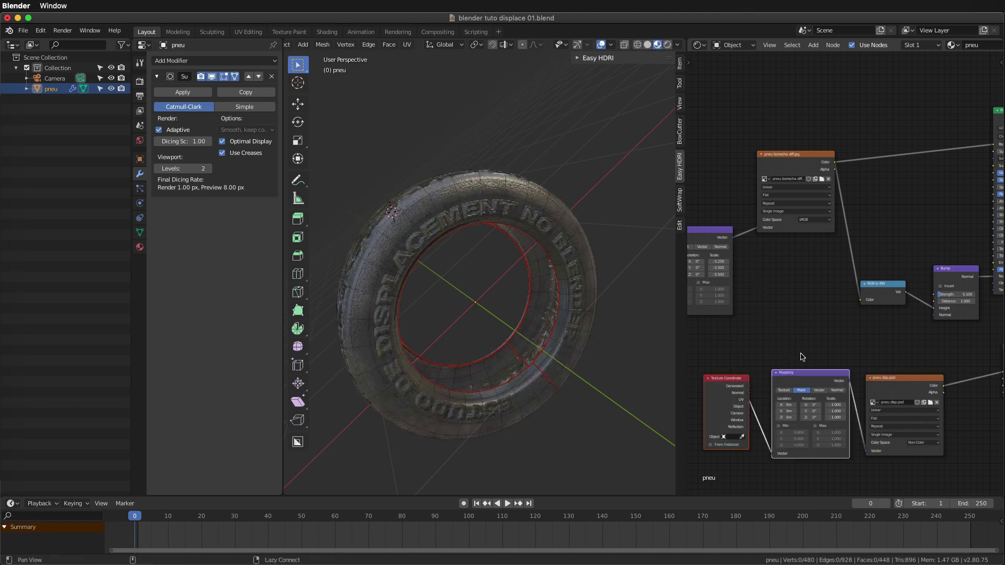
pyautogui.moveTo(799, 353); pyautogui.dragTo(790, 318, button='middle')
# Step: Orbit around the tire to check the raised sidewall lettering, then go to Photoshop
pyautogui.moveTo(496, 222)
pyautogui.keyDown('alt'); pyautogui.mouseDown()
pyautogui.moveTo(436, 252)
pyautogui.moveTo(530, 308)
pyautogui.moveTo(486, 269)
pyautogui.moveTo(487, 253)
pyautogui.moveTo(471, 253)
pyautogui.moveTo(463, 207)
pyautogui.mouseUp(); pyautogui.keyUp('alt')
pyautogui.scroll(4, 486, 270)
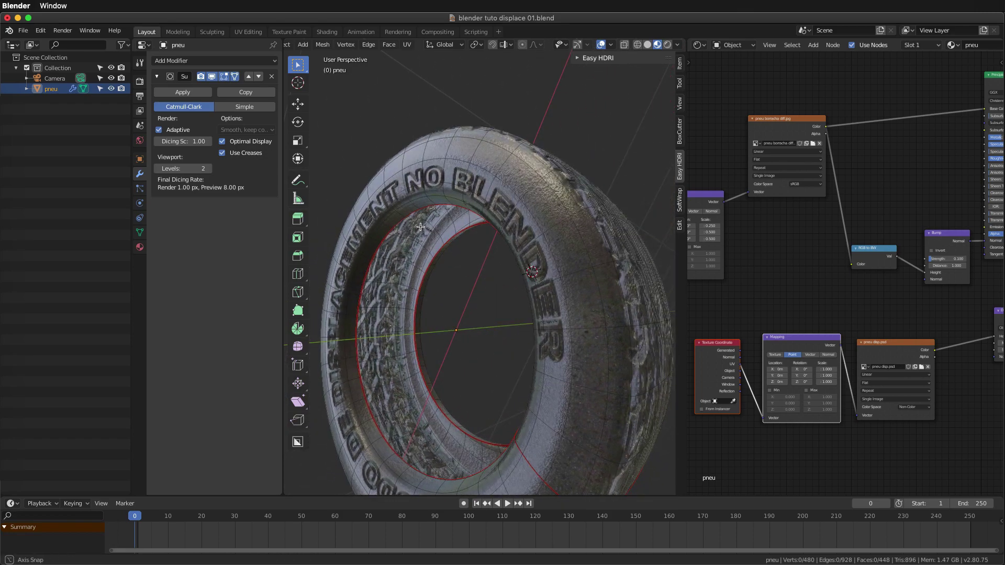
pyautogui.moveTo(463, 207); pyautogui.dragTo(524, 278, button='middle')
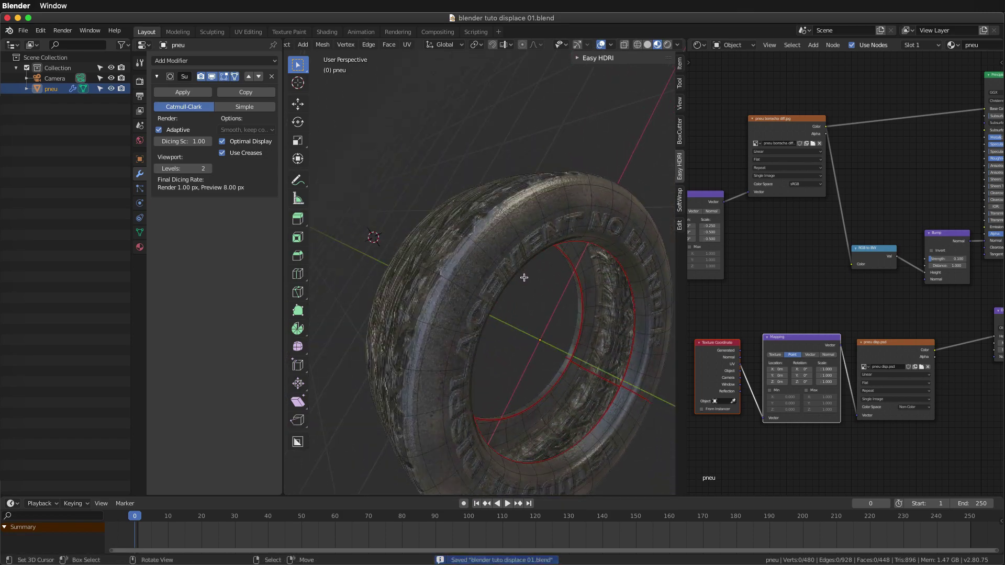
pyautogui.click(16, 182)
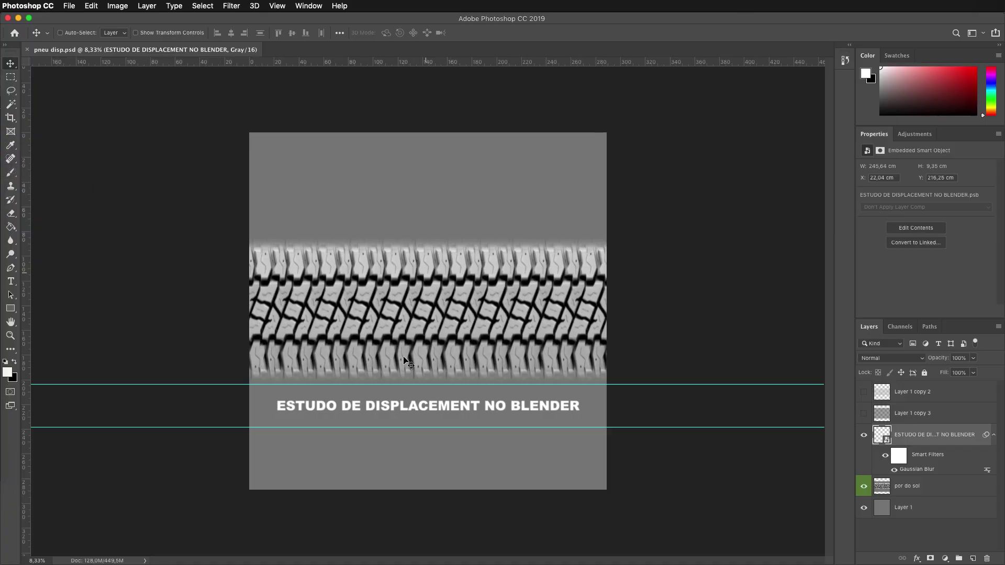
# Step: Nudge the sidewall text layer up twice, save pneu disp.psd, and return to Blender
pyautogui.rightClick(400, 410)
pyautogui.click(439, 423)
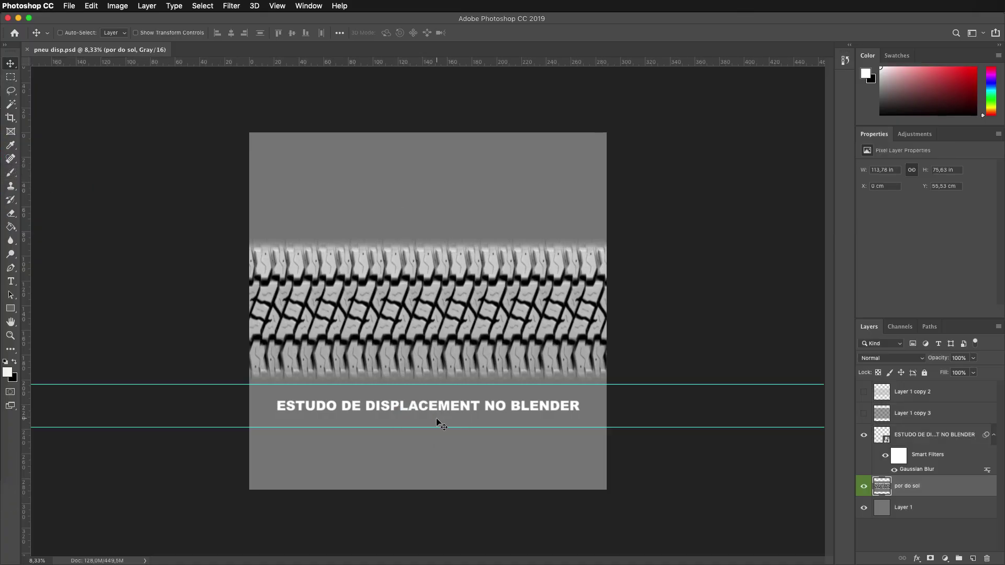
pyautogui.click(907, 436)
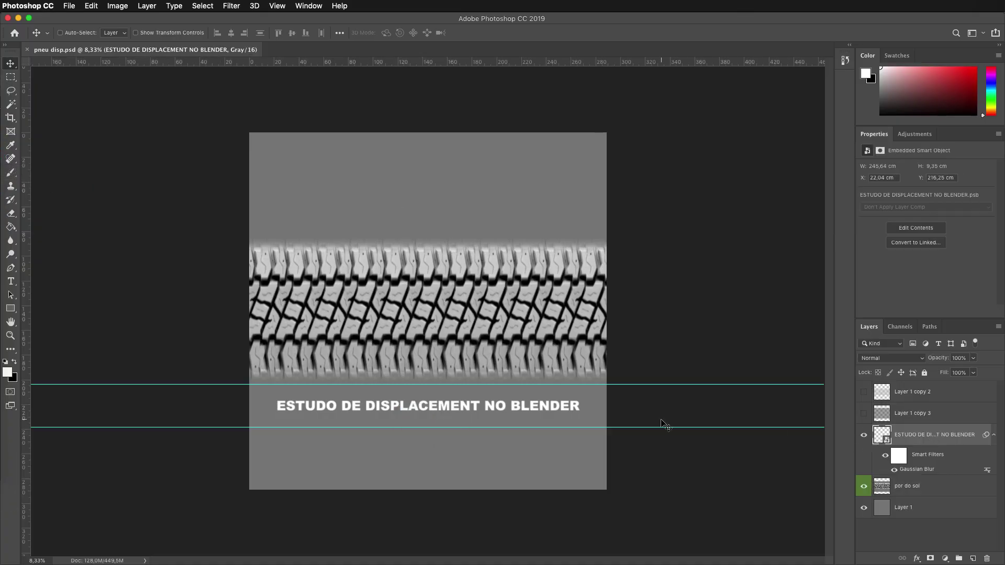
pyautogui.hotkey('shift', 'Up')
pyautogui.hotkey('shift', 'Up')
pyautogui.hotkey('shift', 'Up')
pyautogui.hotkey('shift', 'Up')
pyautogui.hotkey('shift', 'Up')
pyautogui.hotkey('shift', 'Up')
pyautogui.hotkey('shift', 'Up')
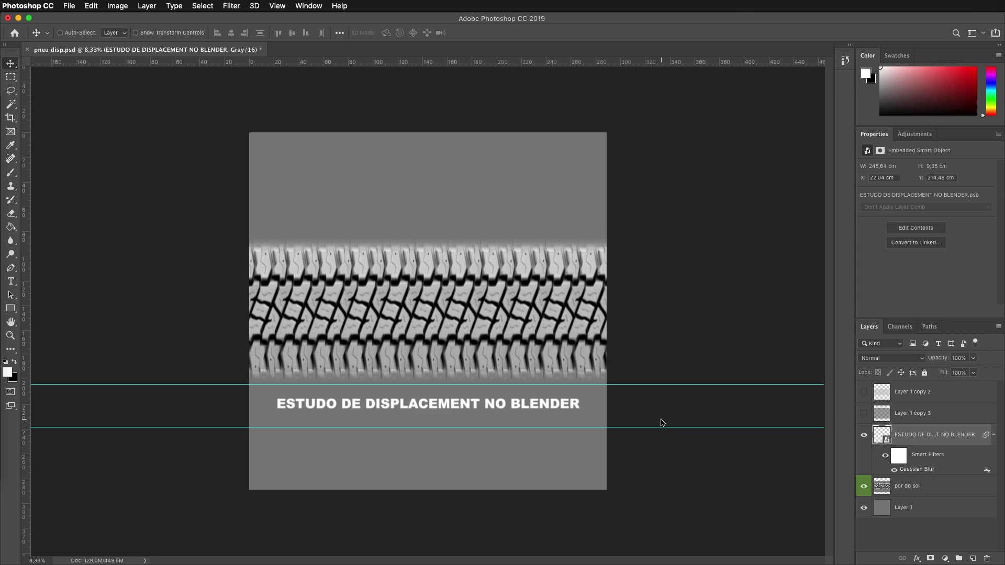
pyautogui.hotkey('shift', 'Up')
pyautogui.hotkey('shift', 'Up')
pyautogui.hotkey('shift', 'Up')
pyautogui.hotkey('shift', 'Up')
pyautogui.hotkey('shift', 'Up')
pyautogui.hotkey('shift', 'Up')
pyautogui.hotkey('shift', 'Up')
pyautogui.hotkey('shift', 'Up')
pyautogui.hotkey('shift', 'Up')
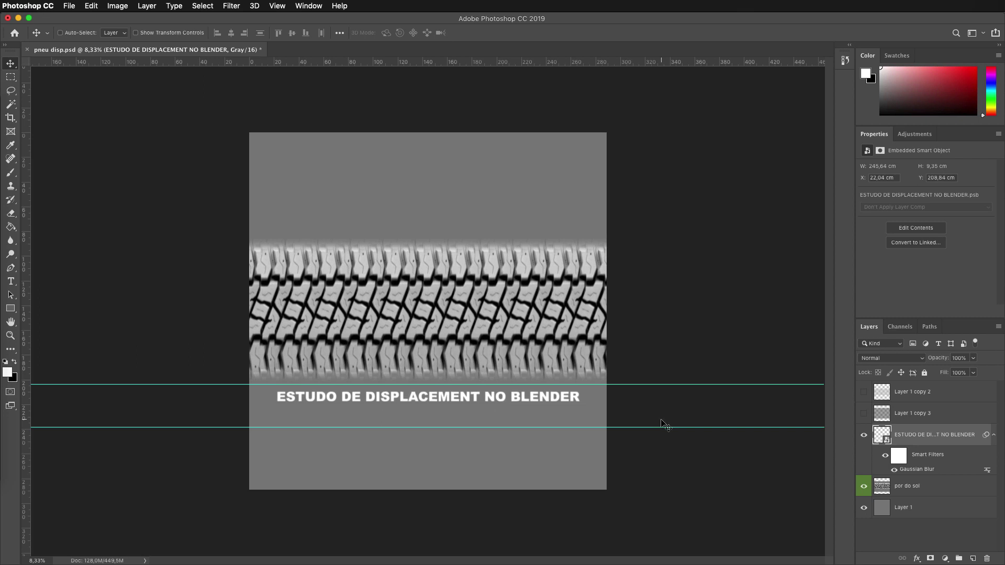
pyautogui.hotkey('ctrl', 's')
pyautogui.press('super+Tab')
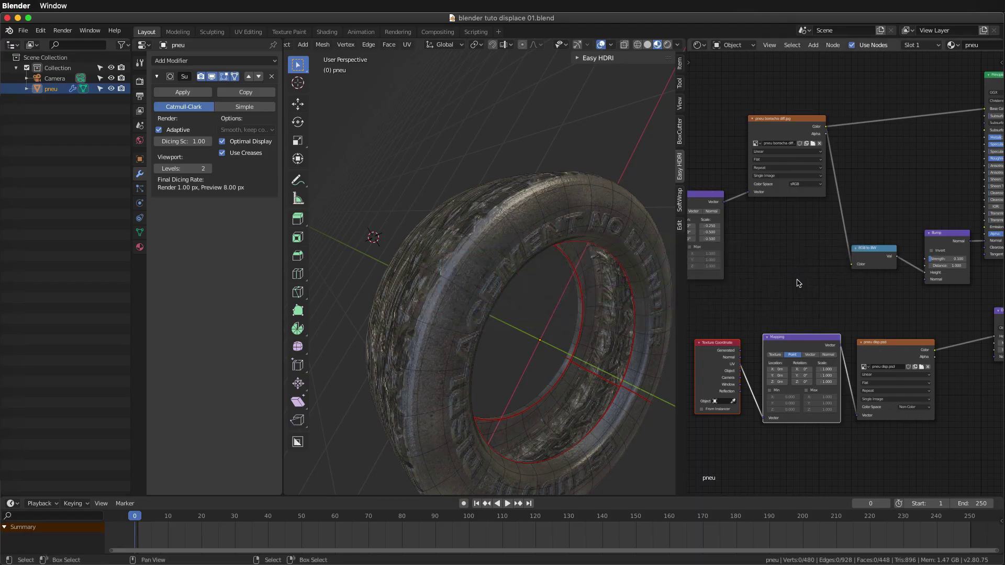
# Step: Orbit around the tire's sidewall lettering from front-on and side-on, nudging the disp node aside
pyautogui.moveTo(575, 273)
pyautogui.mouseDown(button='middle')
pyautogui.moveTo(542, 244)
pyautogui.moveTo(521, 247)
pyautogui.moveTo(525, 258)
pyautogui.moveTo(587, 272)
pyautogui.mouseUp(button='middle')
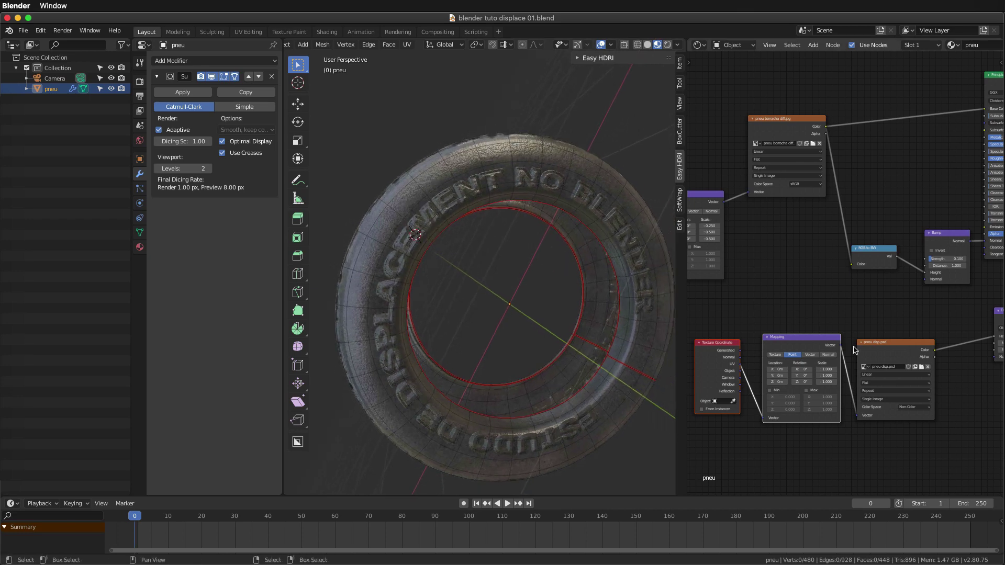
pyautogui.click(882, 344)
pyautogui.moveTo(883, 344); pyautogui.dragTo(894, 340)
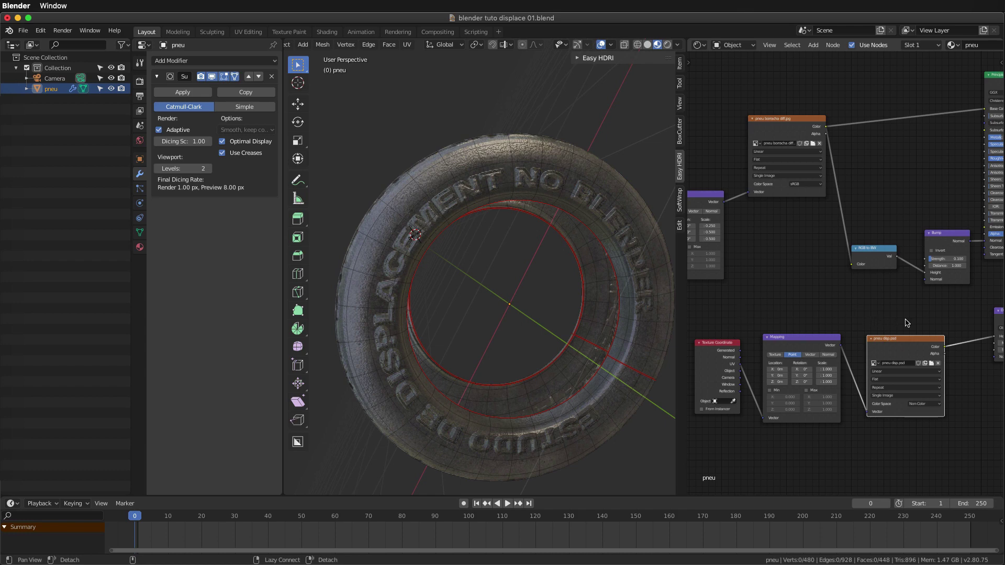
pyautogui.moveTo(523, 293)
pyautogui.mouseDown(button='middle')
pyautogui.moveTo(517, 303)
pyautogui.moveTo(545, 298)
pyautogui.moveTo(495, 309)
pyautogui.moveTo(535, 301)
pyautogui.moveTo(503, 261)
pyautogui.moveTo(435, 263)
pyautogui.mouseUp(button='middle')
pyautogui.scroll(-5, 496, 309)
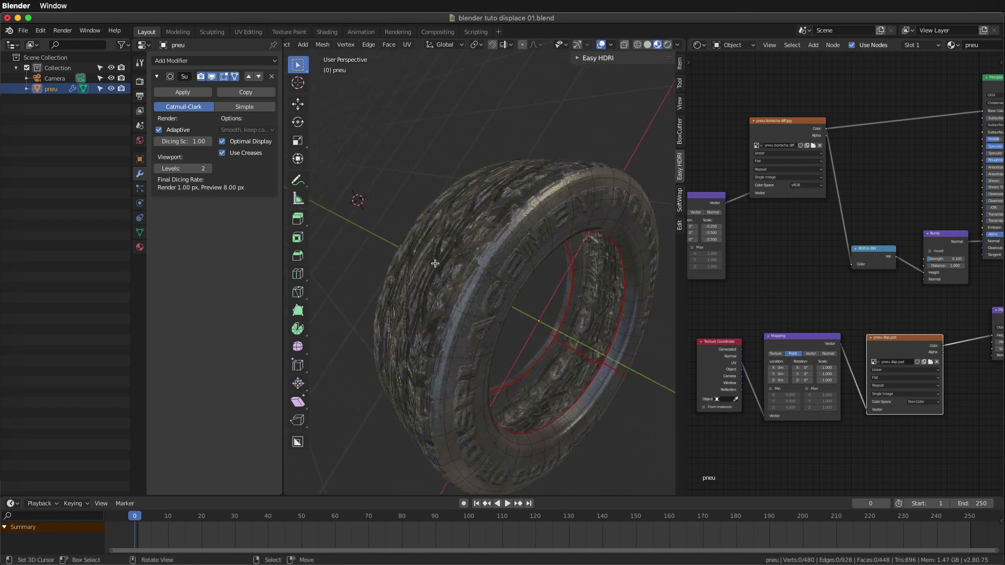
# Step: In Photoshop, scale the por do sol tread layer to 50% width and shift it
pyautogui.press('super+Tab')
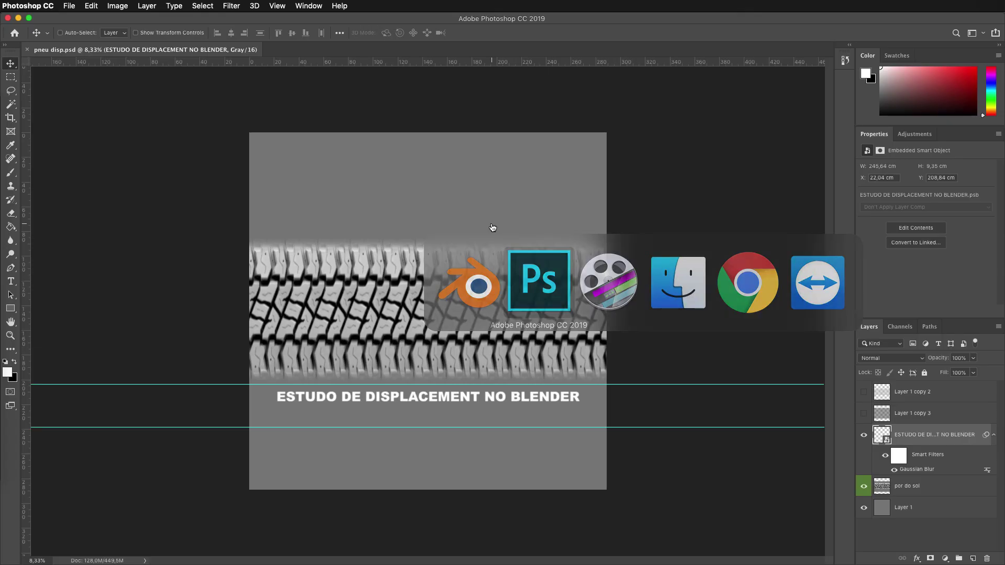
pyautogui.rightClick(433, 305)
pyautogui.click(443, 306)
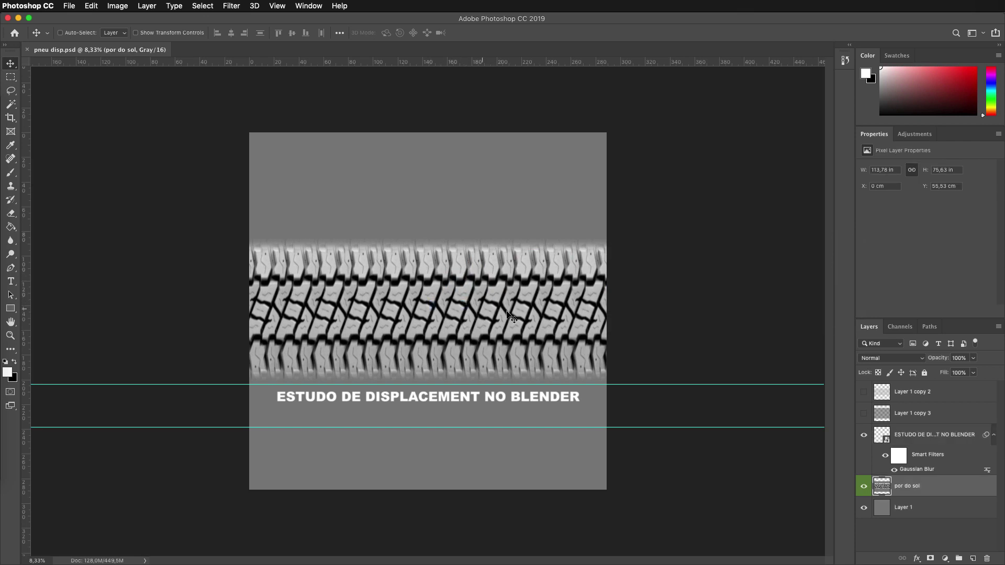
pyautogui.press('super+t')
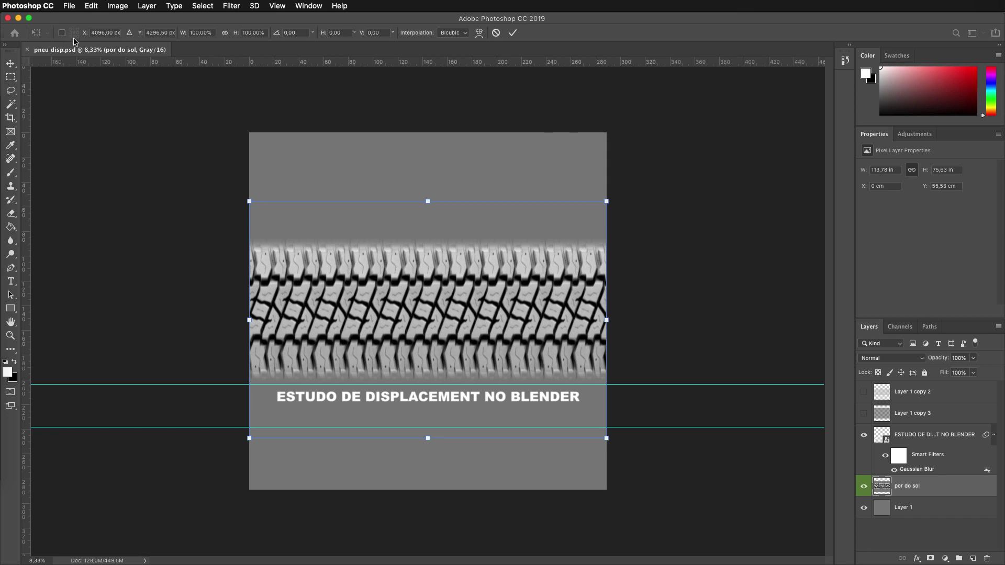
pyautogui.click(203, 32)
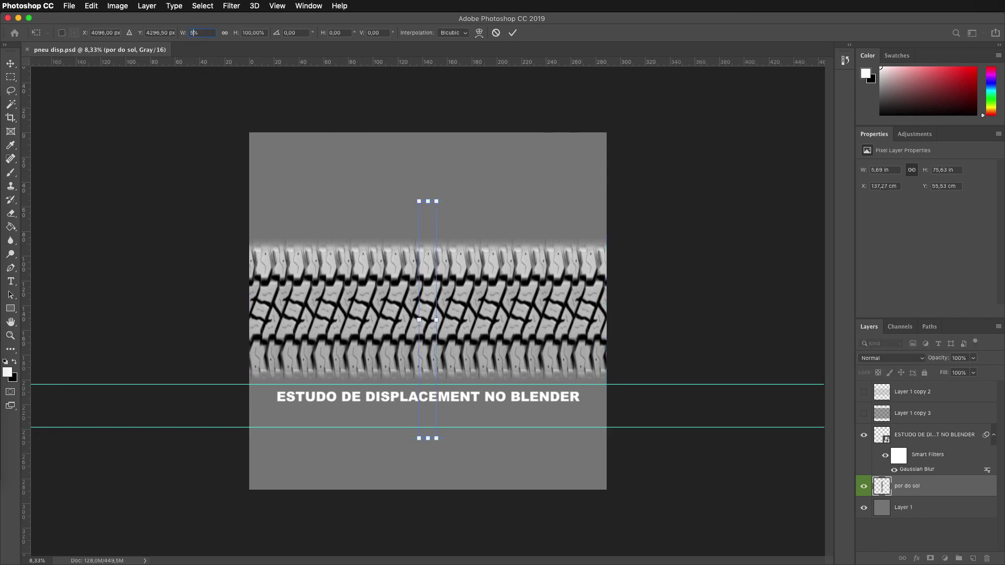
pyautogui.write('50%')
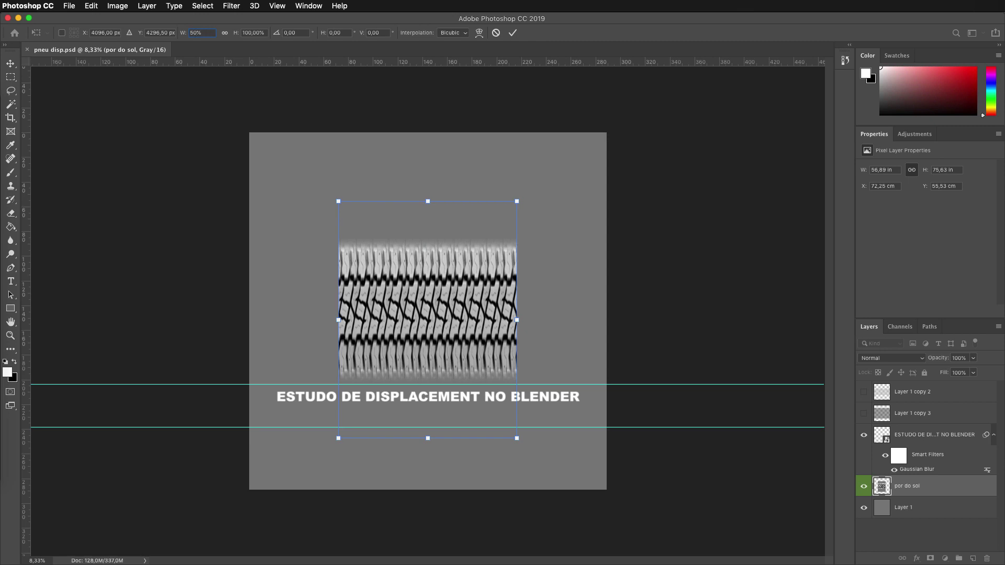
pyautogui.press('Return')
pyautogui.moveTo(431, 301)
pyautogui.mouseDown()
pyautogui.moveTo(346, 297)
pyautogui.moveTo(464, 303)
pyautogui.mouseUp()
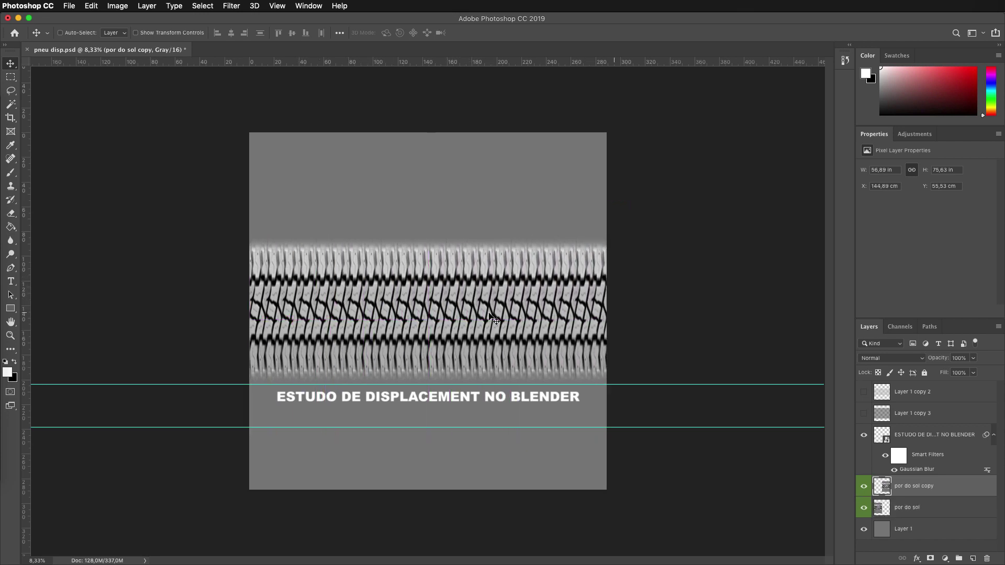
# Step: Merge the tread copy into por do sol, save, and switch back to Blender
pyautogui.hotkey('ctrl', 'e')
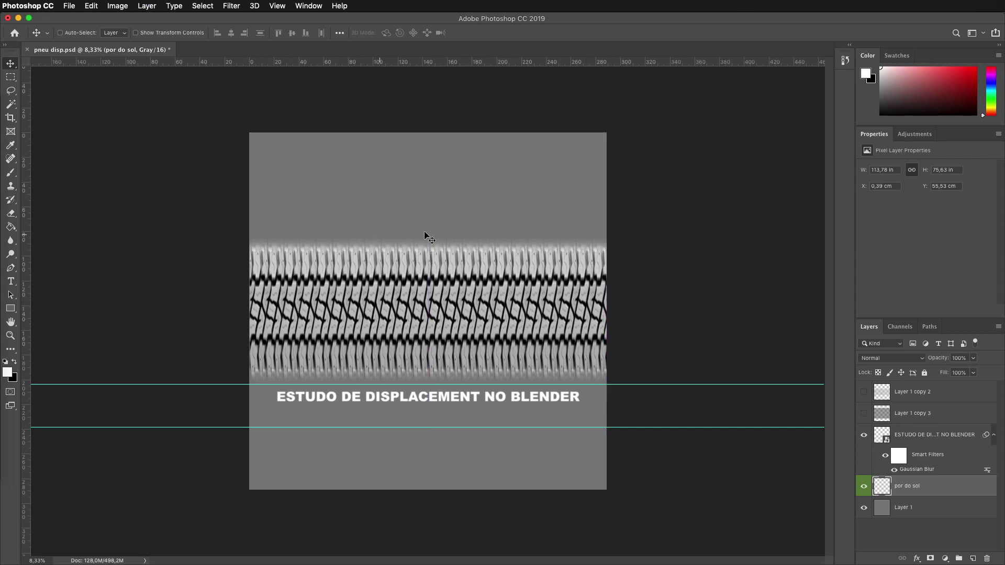
pyautogui.hotkey('ctrl', 's')
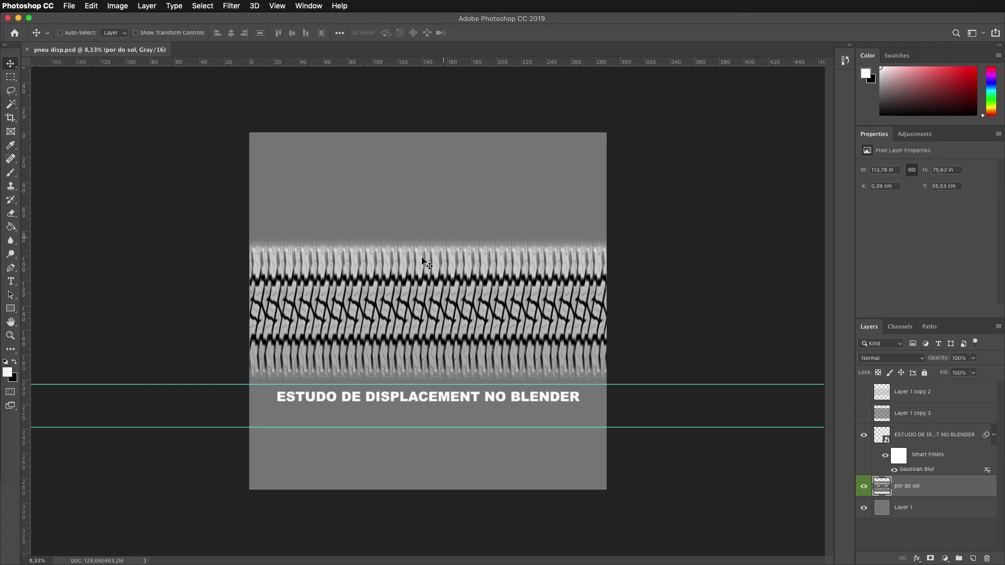
pyautogui.press('super+Tab')
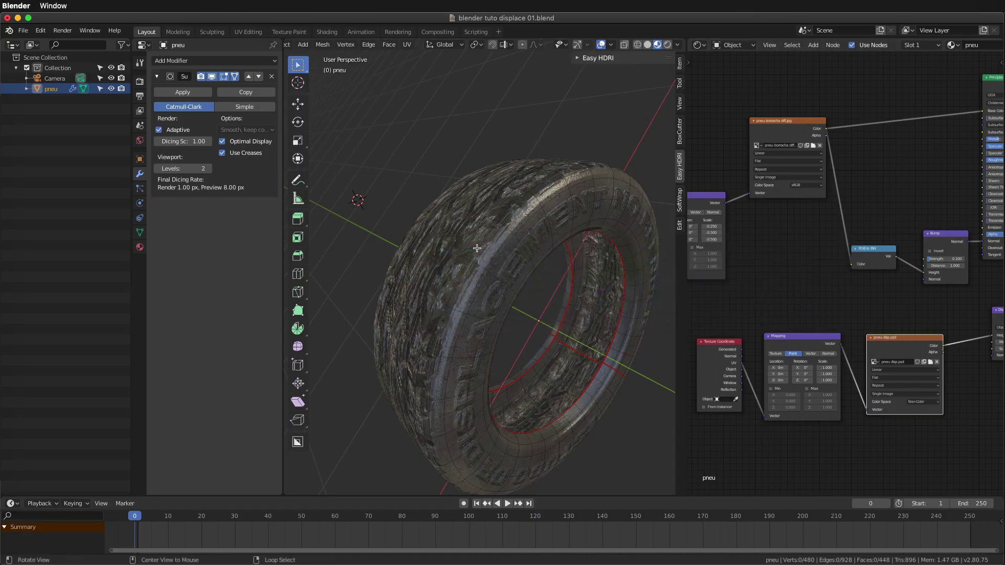
# Step: Reposition the image texture node and try reloading the displacement image with Alt+R
pyautogui.moveTo(476, 248); pyautogui.dragTo(857, 329, button='middle')
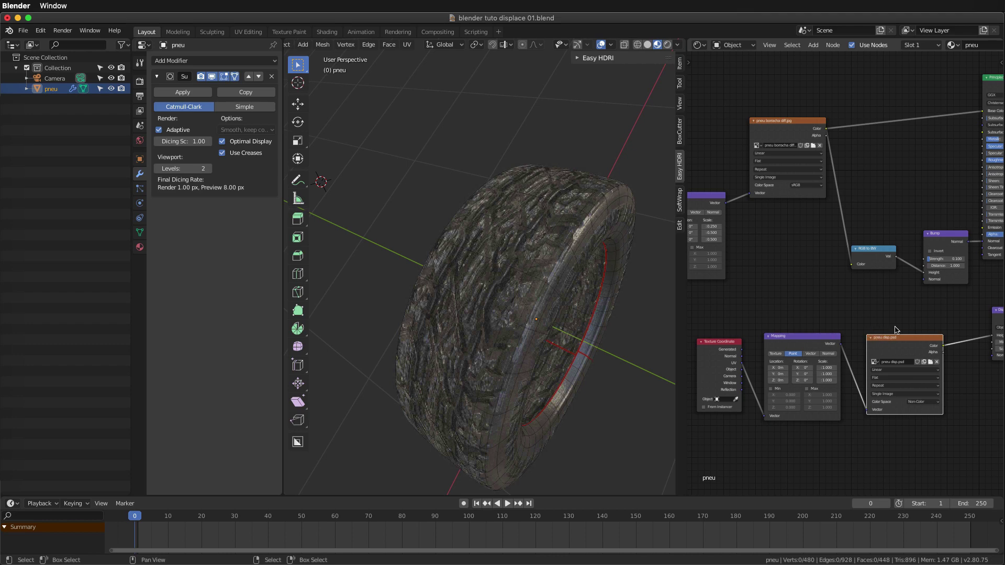
pyautogui.moveTo(895, 339); pyautogui.dragTo(901, 338)
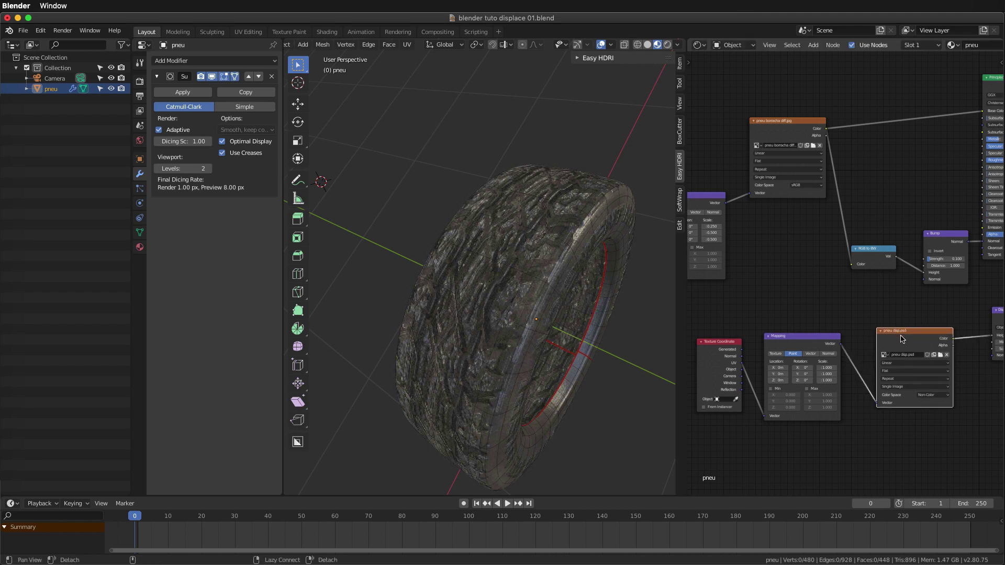
pyautogui.hotkey('alt', 'r')
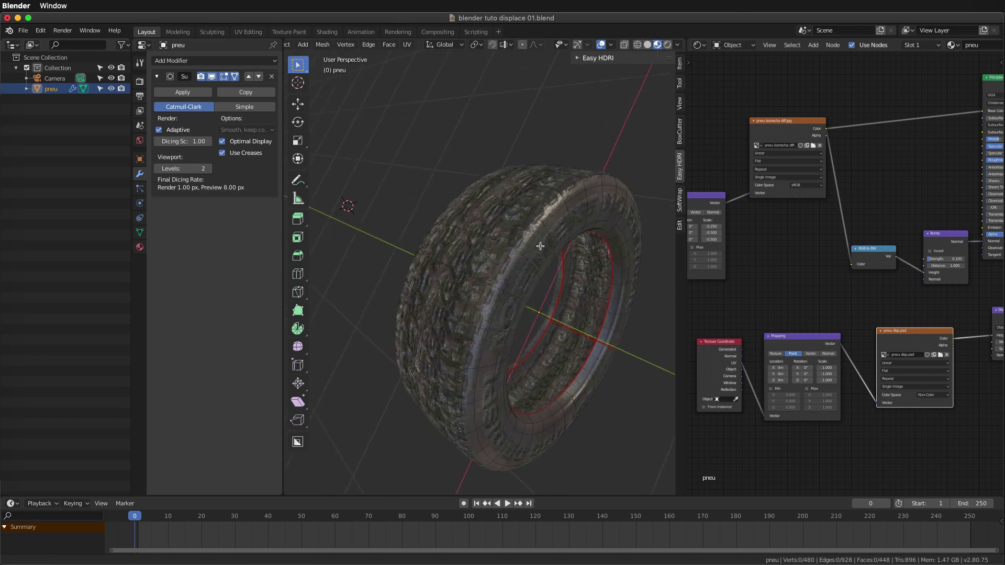
pyautogui.moveTo(540, 246); pyautogui.dragTo(457, 235, button='middle')
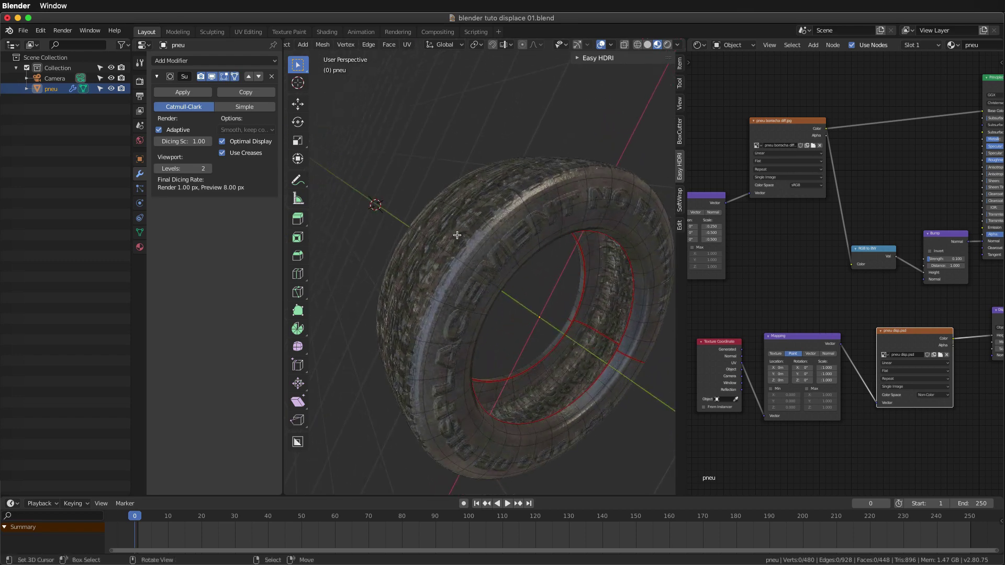
# Step: Load pneu disp.psd into the displacement image node and save the file
pyautogui.click(940, 355)
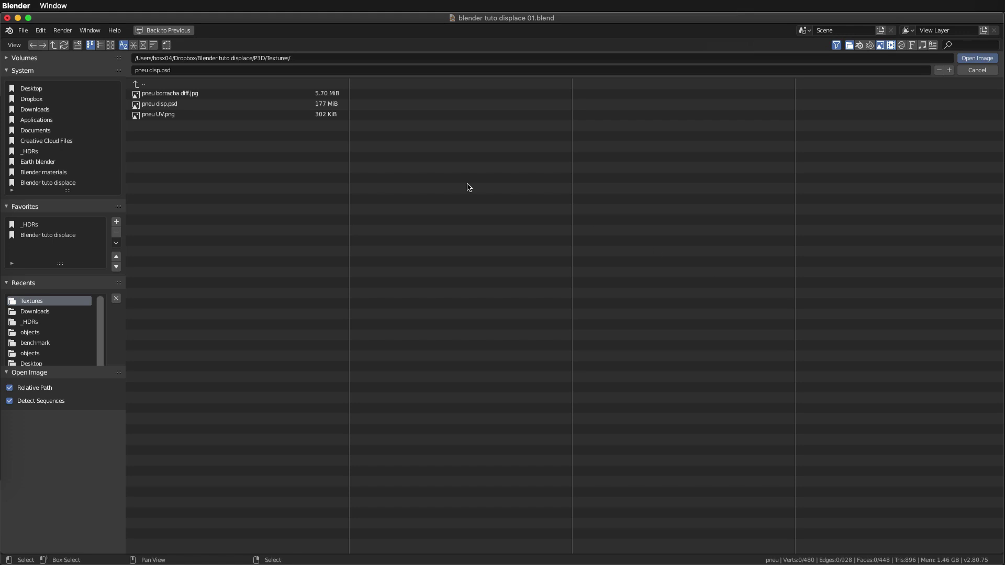
pyautogui.click(191, 105)
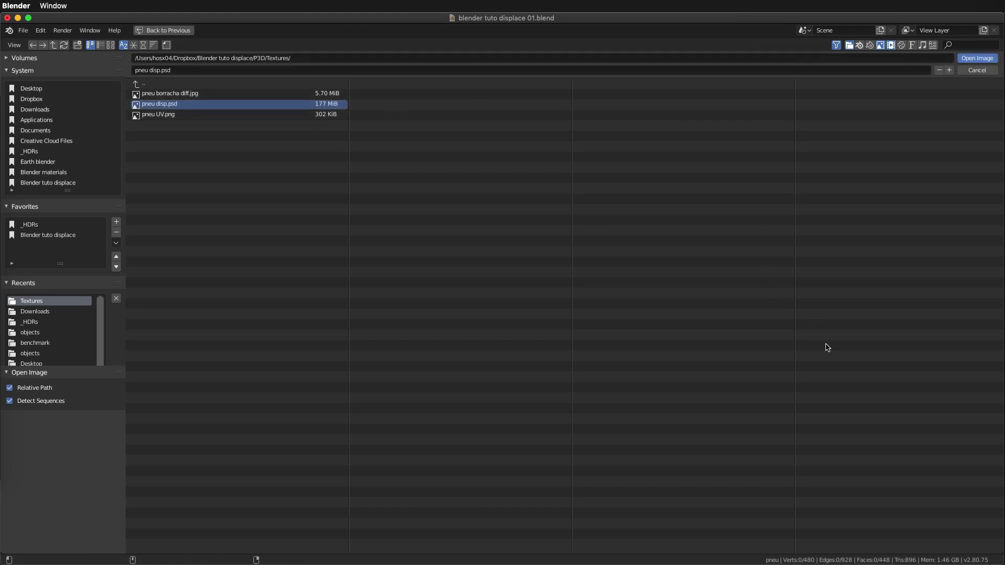
pyautogui.press('Return')
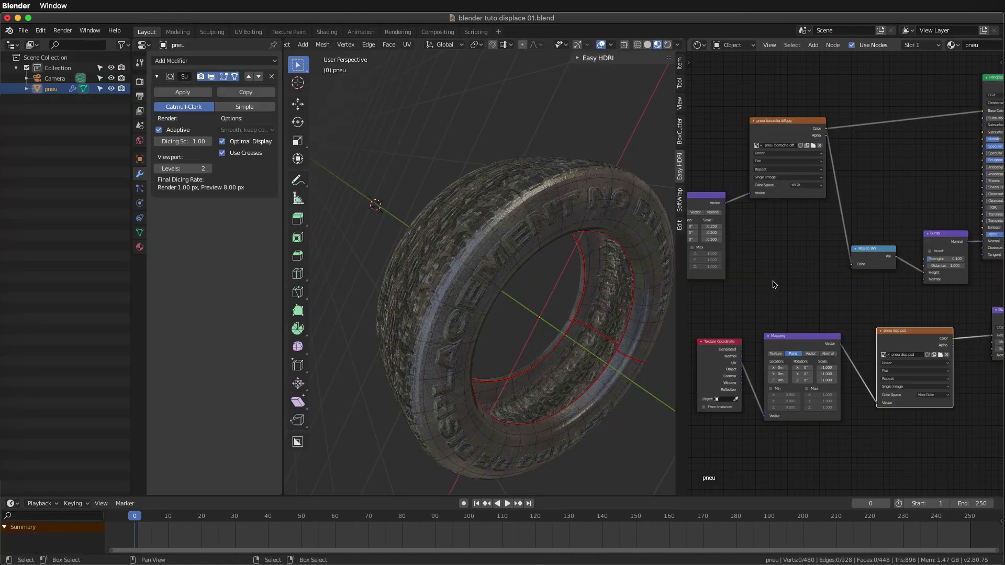
pyautogui.moveTo(512, 244)
pyautogui.mouseDown(button='middle')
pyautogui.moveTo(474, 278)
pyautogui.moveTo(515, 255)
pyautogui.moveTo(500, 278)
pyautogui.mouseUp(button='middle')
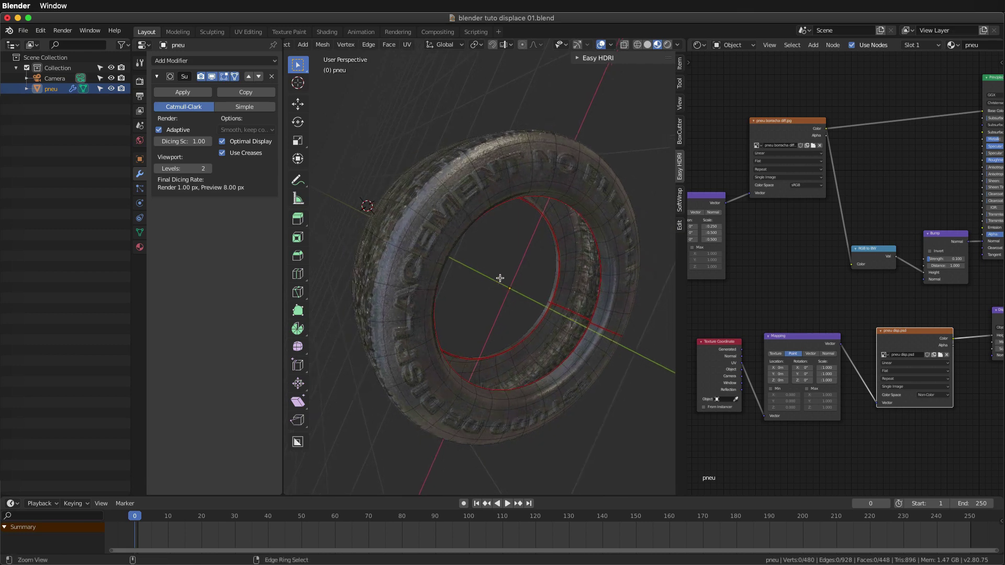
pyautogui.hotkey('ctrl', 's')
# Step: Return to Object Mode, frame the Displacement and Material Output nodes, and show Render settings
pyautogui.press('Tab')
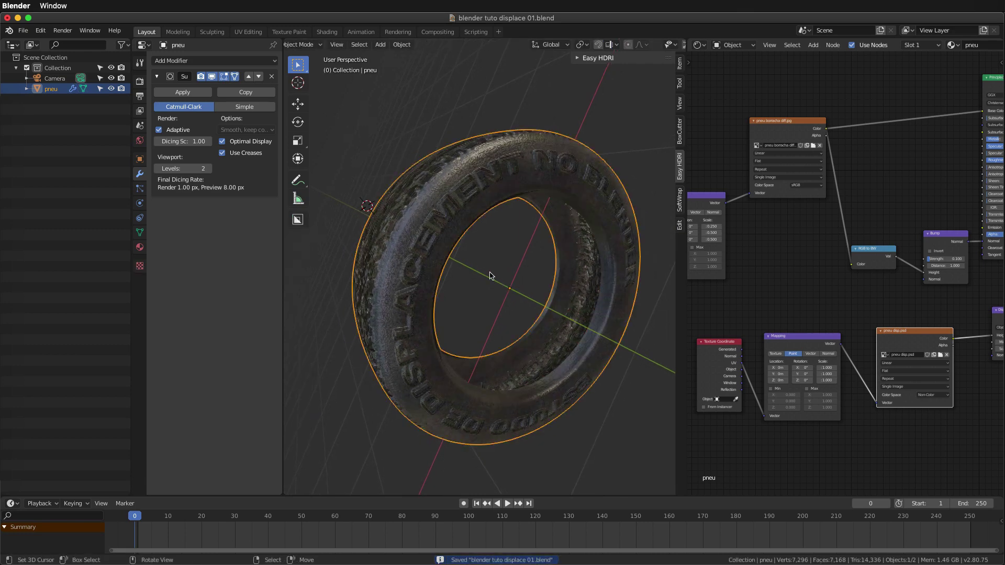
pyautogui.moveTo(492, 265)
pyautogui.mouseDown(button='middle')
pyautogui.moveTo(527, 262)
pyautogui.moveTo(501, 316)
pyautogui.moveTo(516, 314)
pyautogui.mouseUp(button='middle')
pyautogui.moveTo(995, 380)
pyautogui.mouseDown(button='middle')
pyautogui.moveTo(851, 351)
pyautogui.moveTo(832, 360)
pyautogui.mouseUp(button='middle')
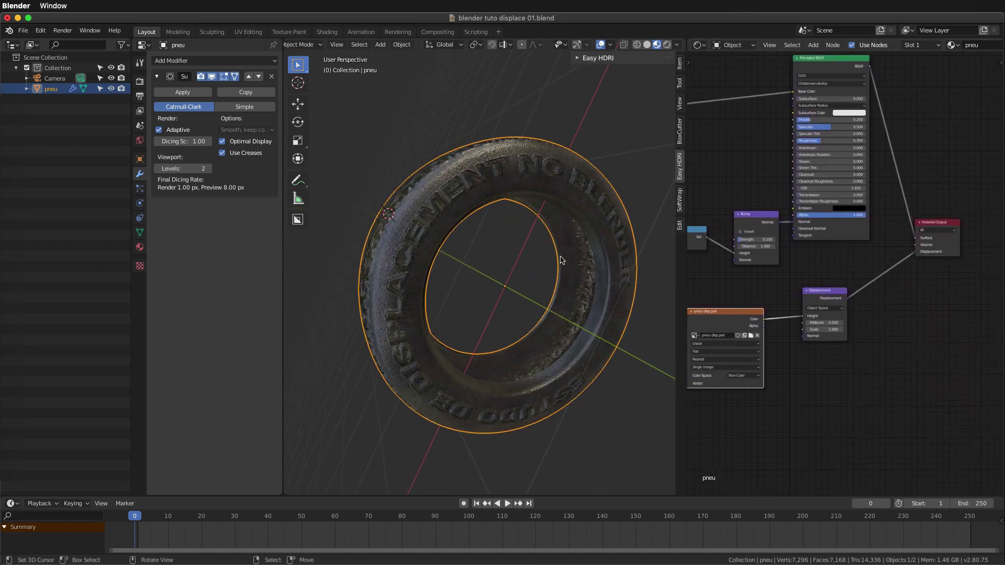
pyautogui.scroll(3, 836, 296)
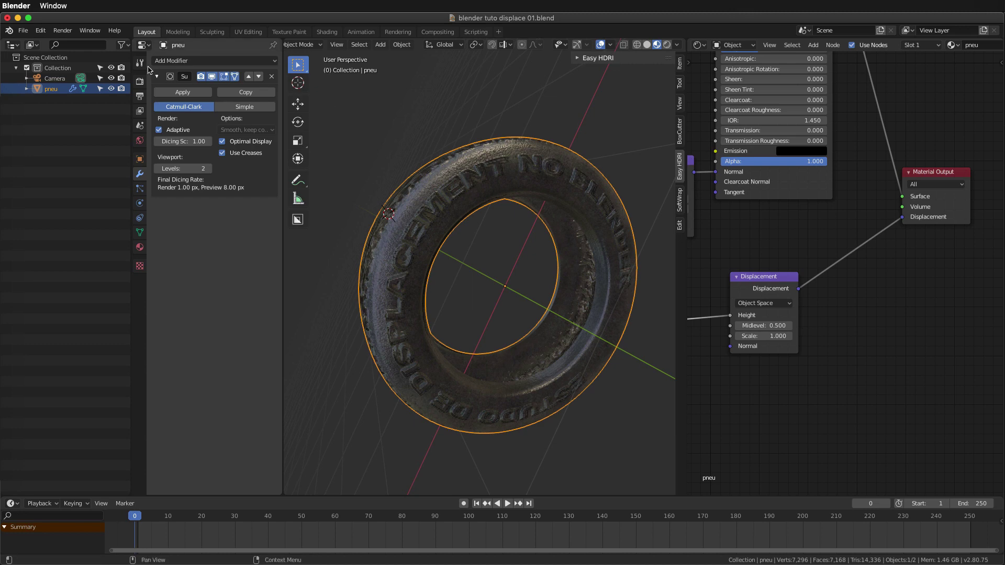
pyautogui.click(140, 81)
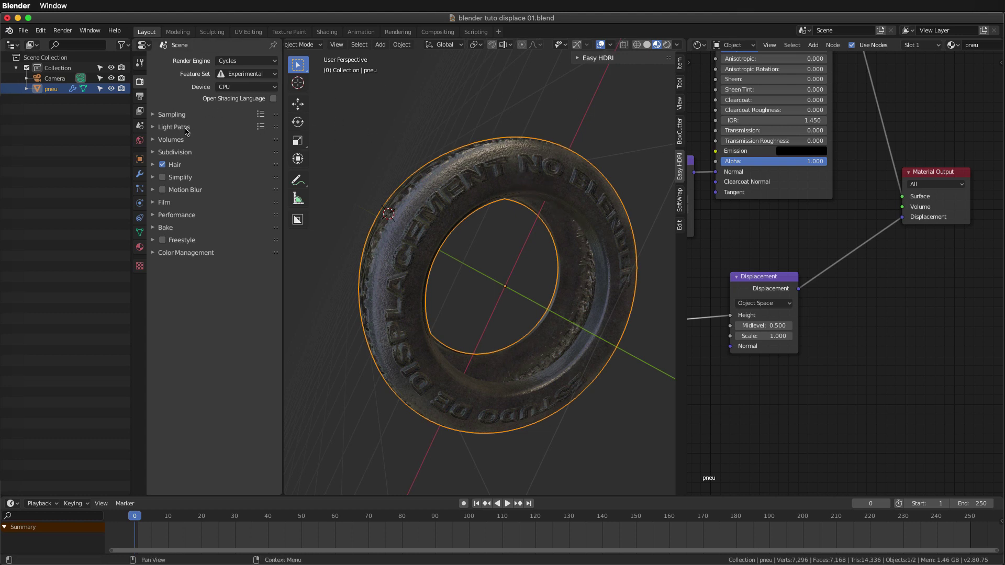
# Step: Set the tire material's Surface displacement method to Displacement Only
pyautogui.click(139, 248)
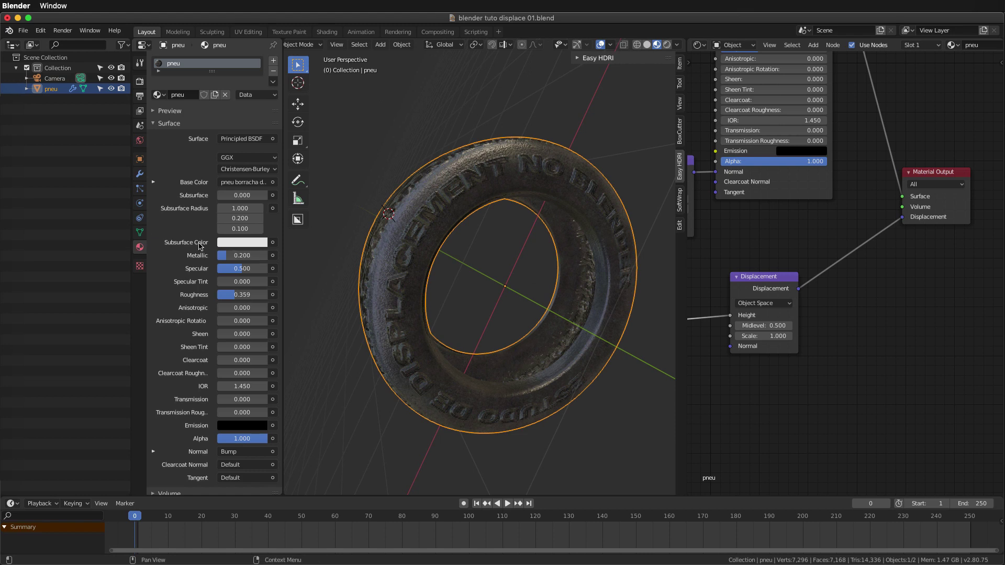
pyautogui.scroll(-4, 184, 335)
pyautogui.scroll(-1, 190, 261)
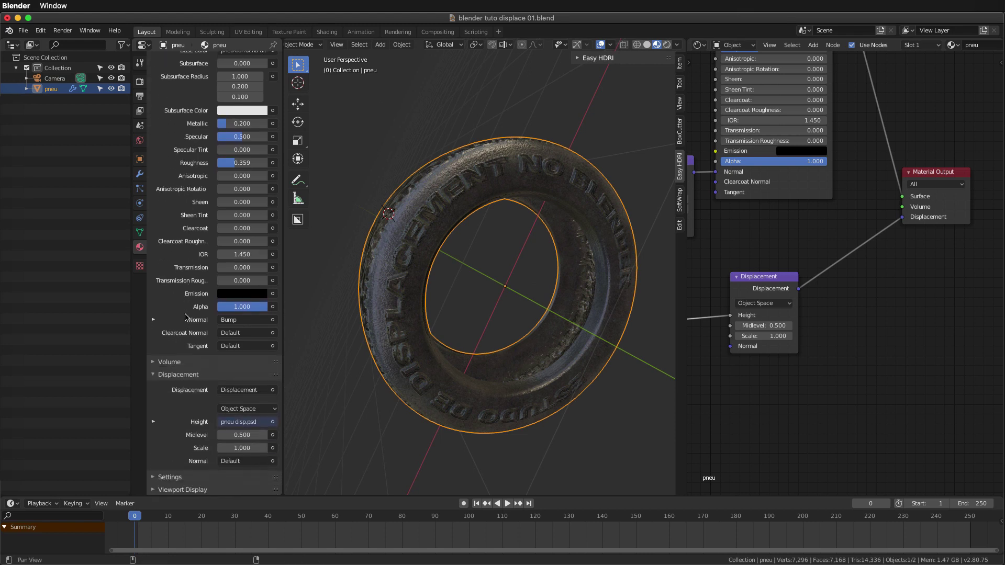
pyautogui.click(165, 478)
pyautogui.scroll(-3, 209, 450)
pyautogui.scroll(-2, 225, 442)
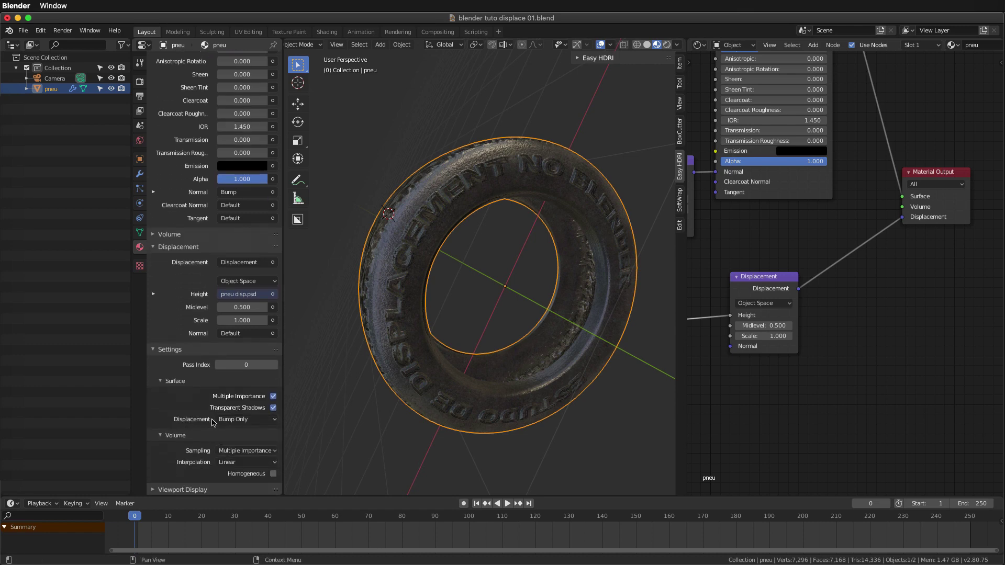
pyautogui.click(243, 420)
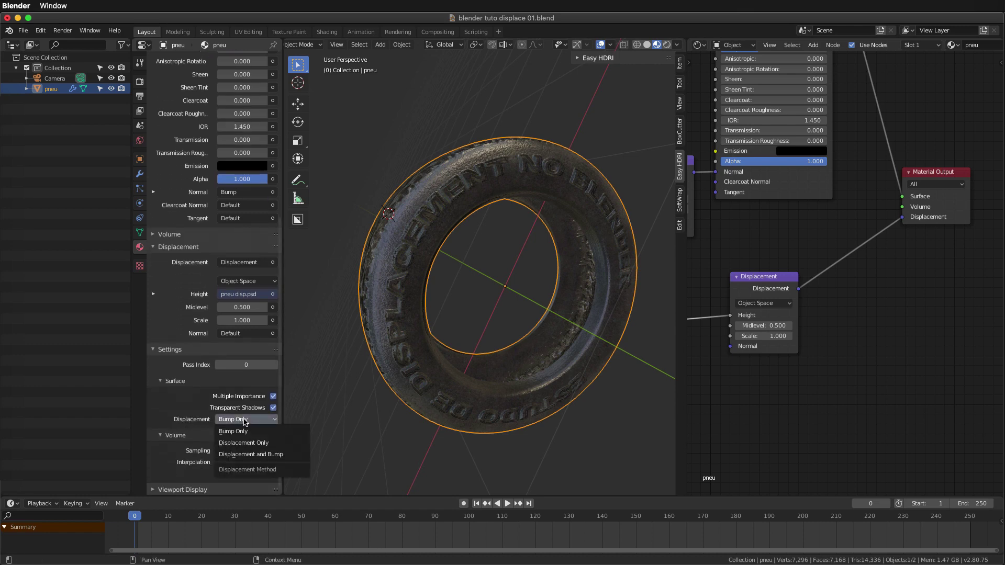
pyautogui.click(248, 445)
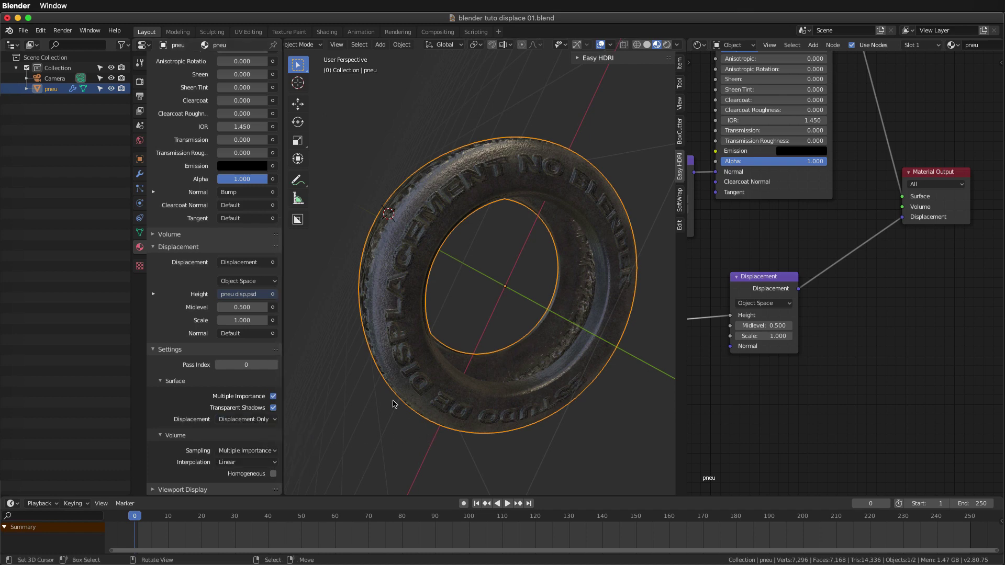
pyautogui.click(140, 159)
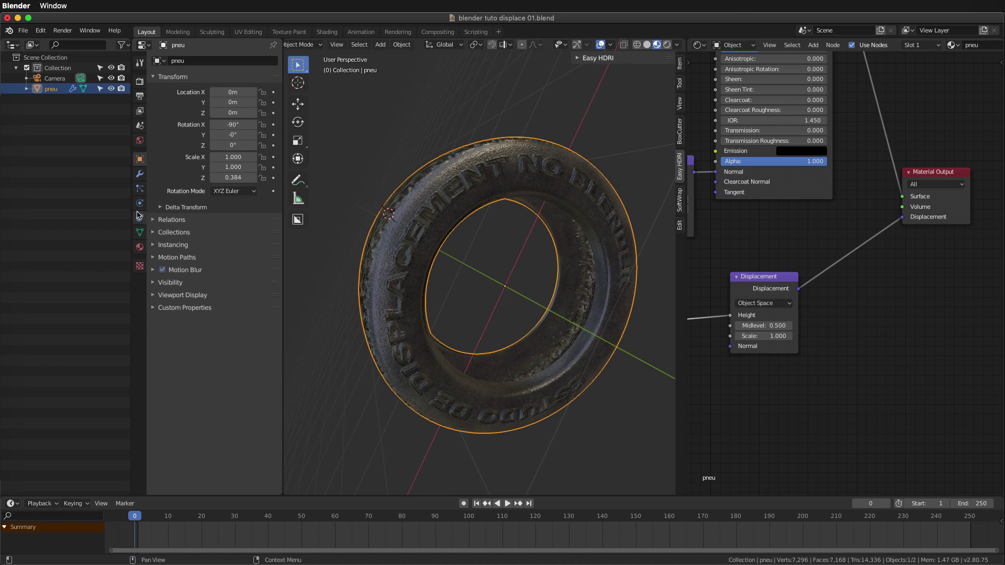
# Step: Preview the tire in Rendered shading, revealing the exaggerated spiky displacement
pyautogui.click(140, 175)
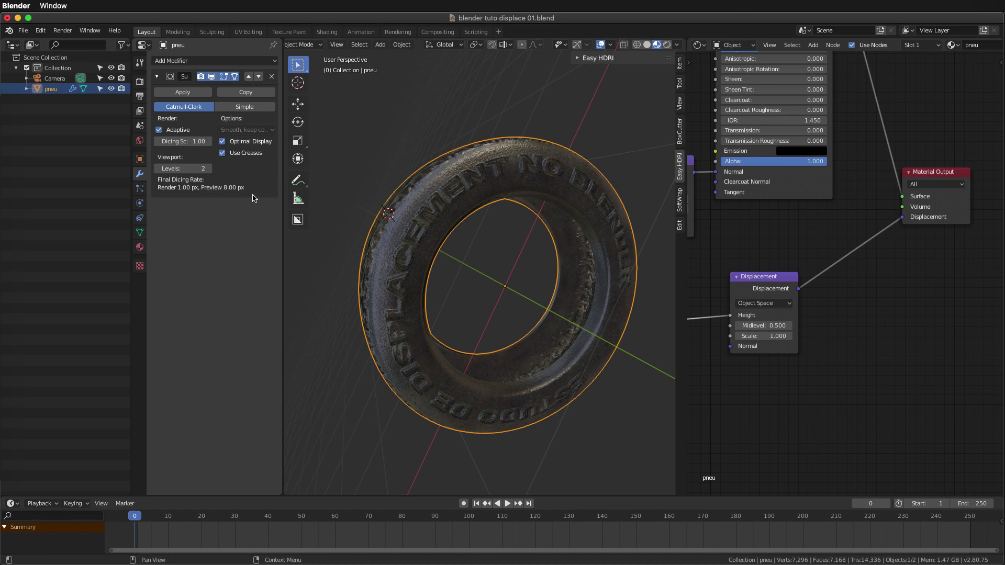
pyautogui.moveTo(466, 215)
pyautogui.mouseDown(button='middle')
pyautogui.moveTo(494, 218)
pyautogui.moveTo(491, 274)
pyautogui.moveTo(525, 263)
pyautogui.moveTo(523, 278)
pyautogui.moveTo(482, 290)
pyautogui.moveTo(529, 258)
pyautogui.moveTo(541, 267)
pyautogui.moveTo(468, 263)
pyautogui.moveTo(496, 297)
pyautogui.moveTo(442, 202)
pyautogui.mouseUp(button='middle')
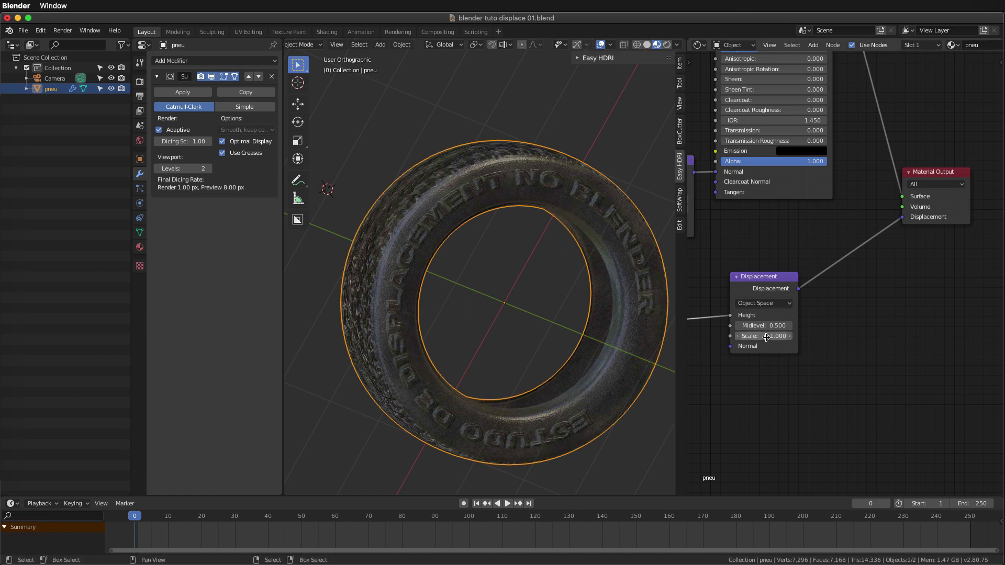
pyautogui.moveTo(654, 94); pyautogui.dragTo(643, 56, button='middle')
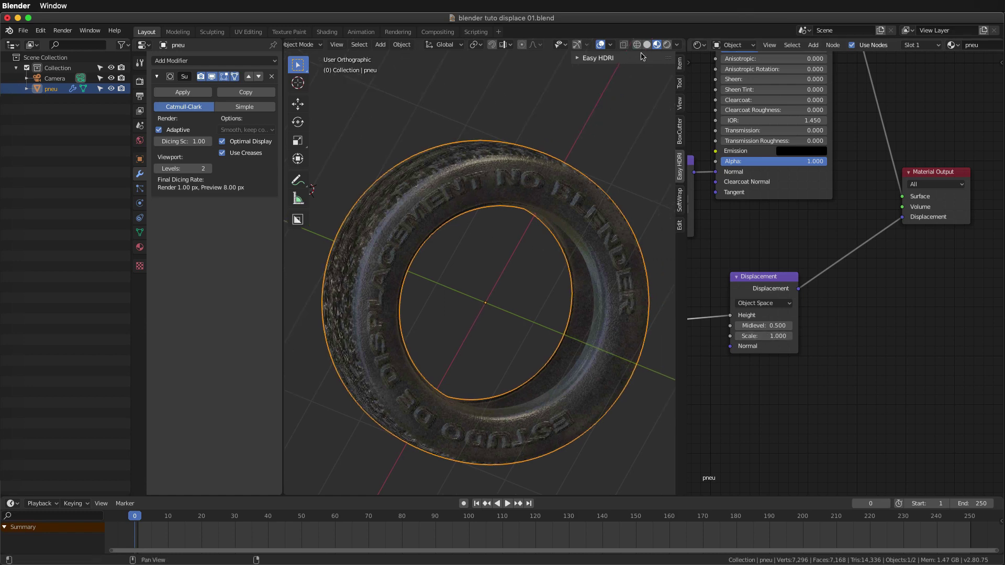
pyautogui.click(667, 48)
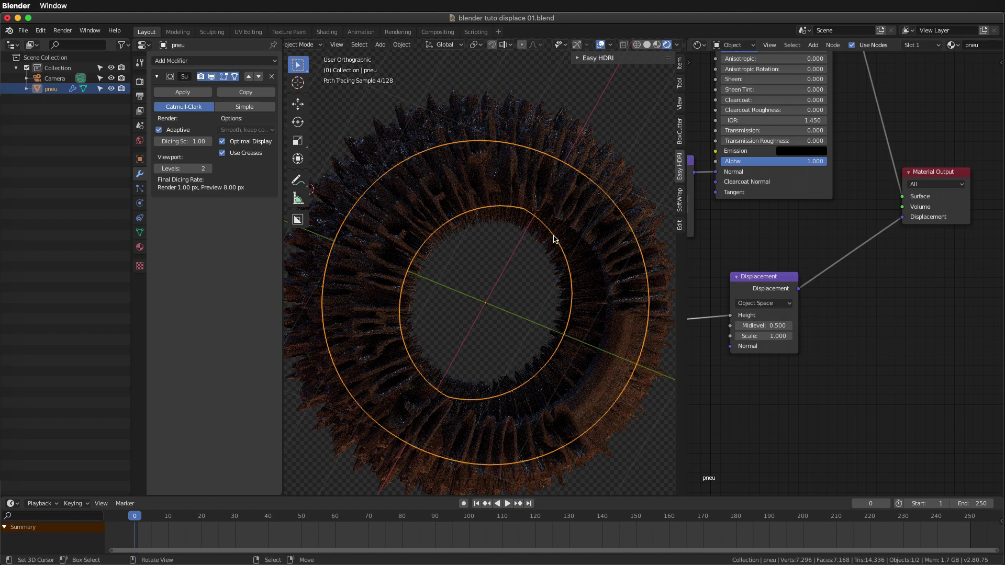
# Step: Hide viewport overlays and set the Displacement node scale to 0.100
pyautogui.moveTo(475, 229)
pyautogui.mouseDown(button='middle')
pyautogui.moveTo(500, 252)
pyautogui.moveTo(532, 251)
pyautogui.moveTo(425, 292)
pyautogui.moveTo(529, 272)
pyautogui.mouseUp(button='middle')
pyautogui.hotkey('shift', 'alt', 'z')
pyautogui.click(774, 338)
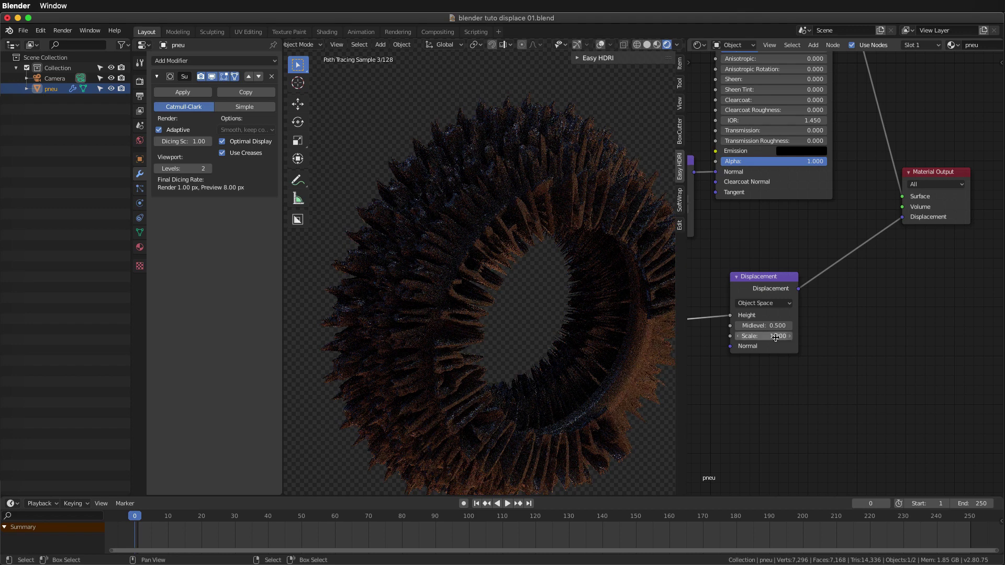
pyautogui.press('Return')
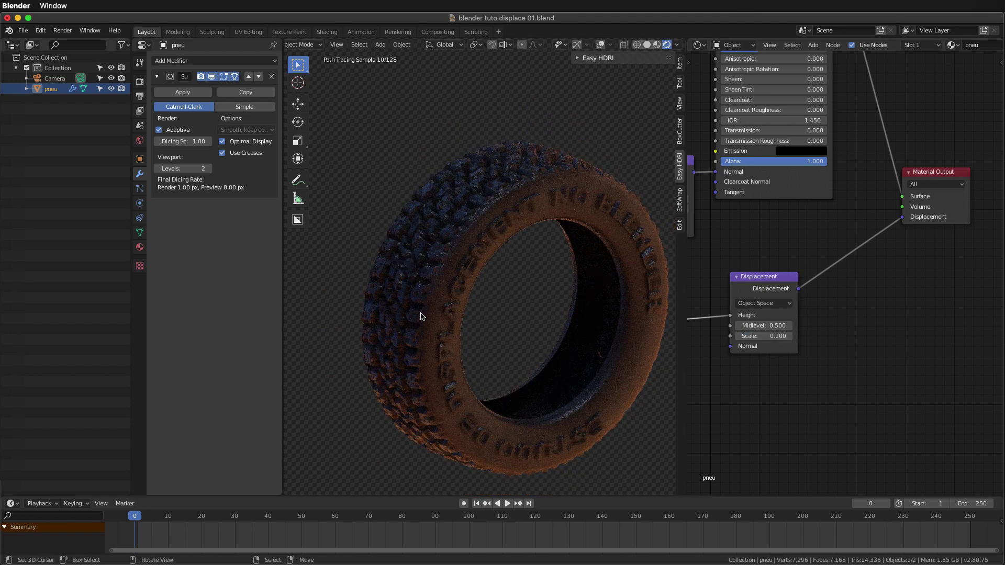
# Step: Zoom in to inspect the tread and sidewall lettering, then save the file
pyautogui.scroll(2, 420, 248)
pyautogui.scroll(2, 471, 235)
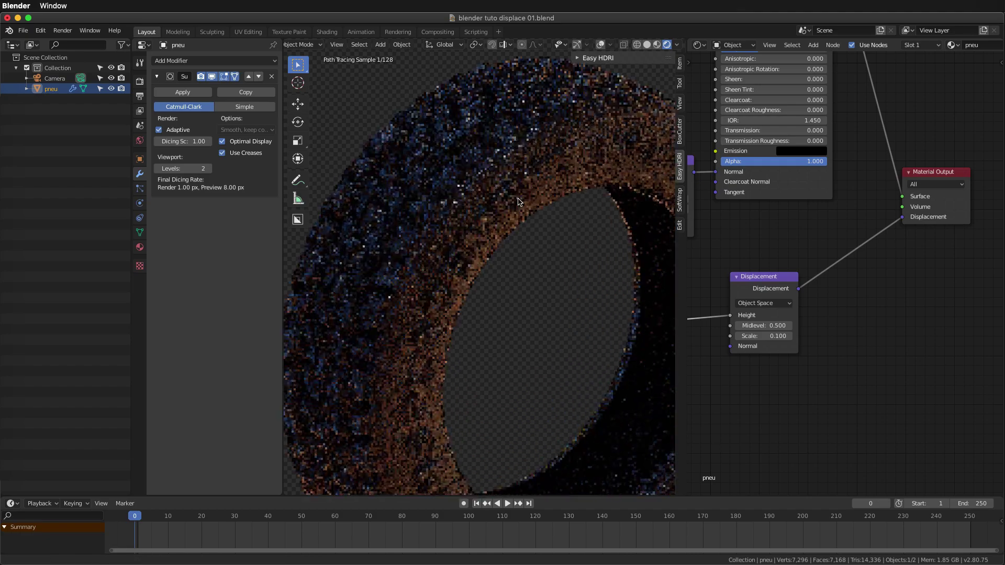
pyautogui.scroll(2, 512, 228)
pyautogui.scroll(-3, 500, 234)
pyautogui.scroll(2, 468, 241)
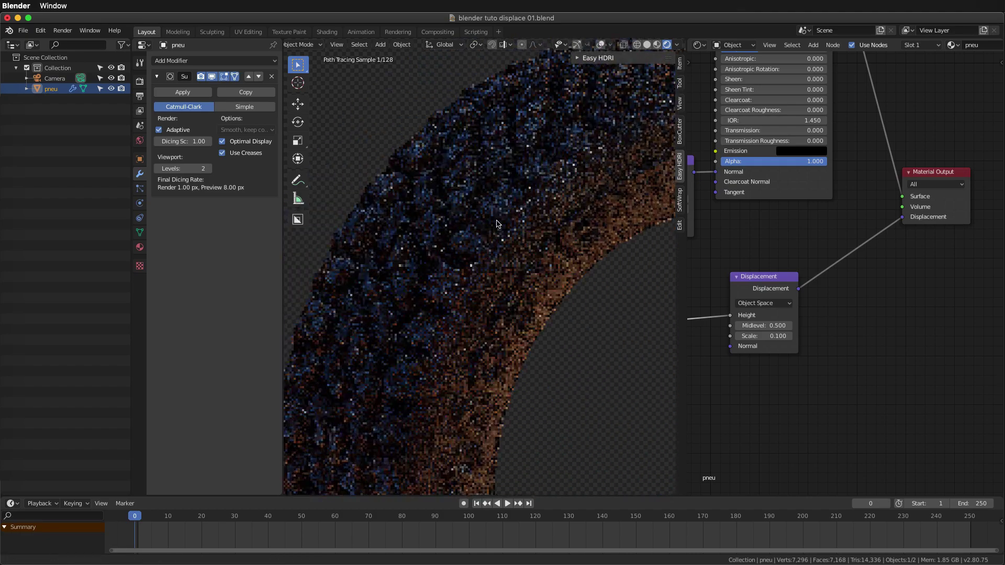
pyautogui.scroll(2, 475, 241)
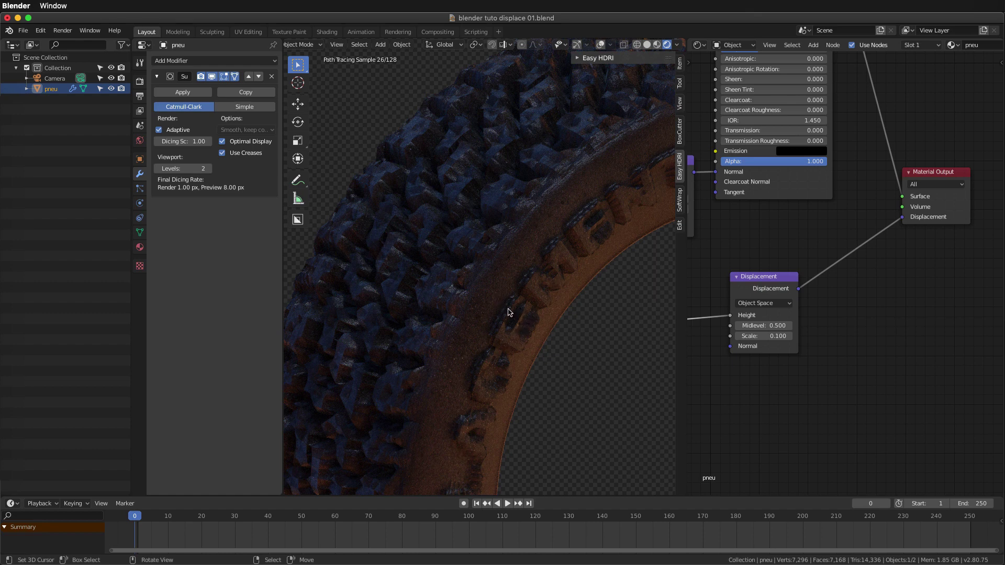
pyautogui.hotkey('ctrl', 's')
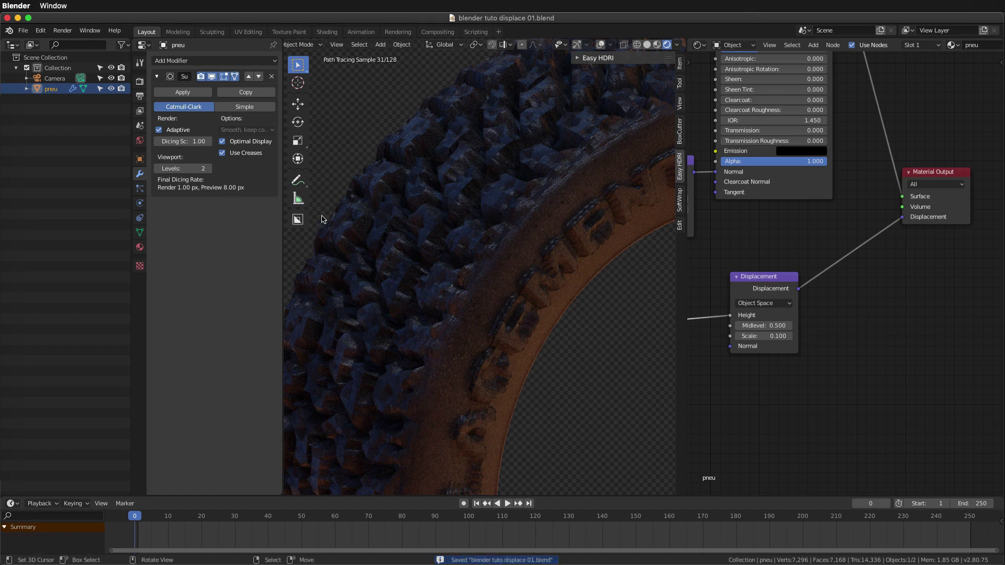
# Step: Experiment with the viewport subdivision level, undoing back to 5
pyautogui.click(189, 168)
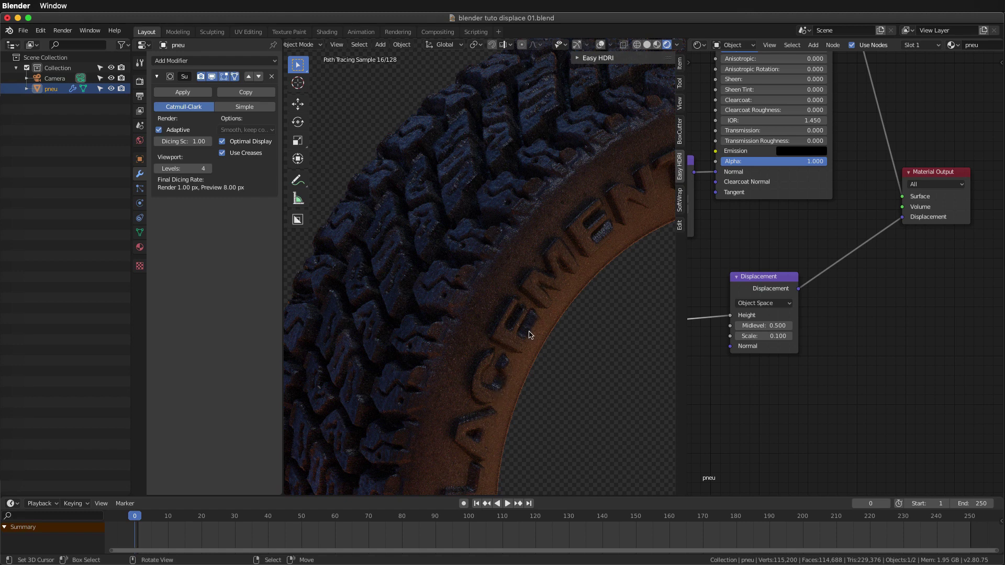
pyautogui.click(185, 168)
pyautogui.write('6')
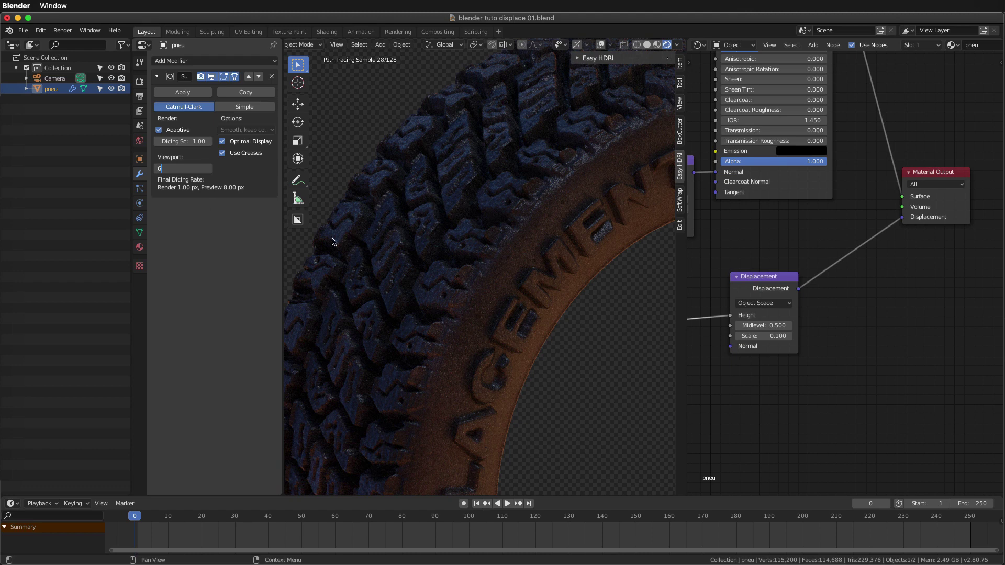
pyautogui.press('Return')
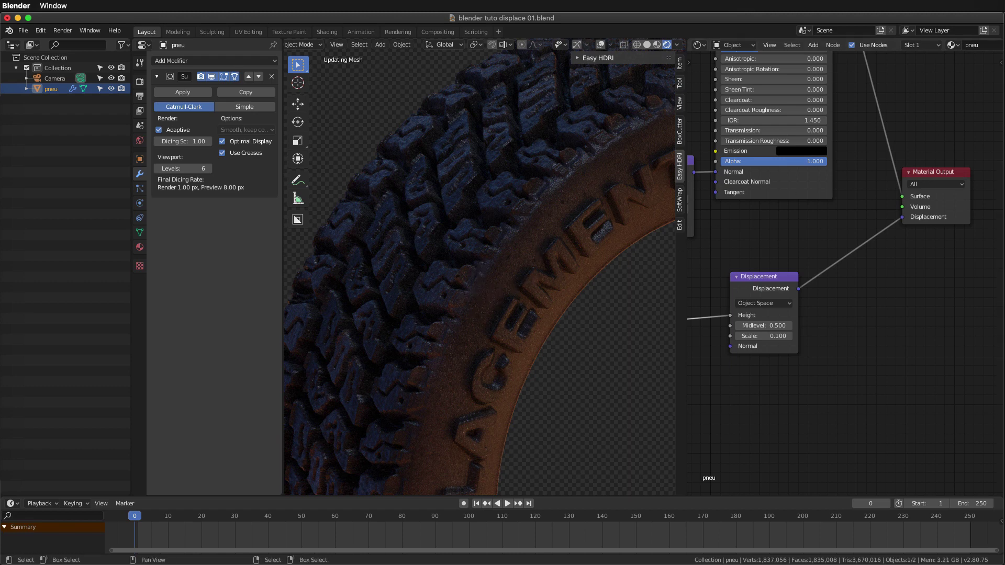
pyautogui.hotkey('ctrl', 'z')
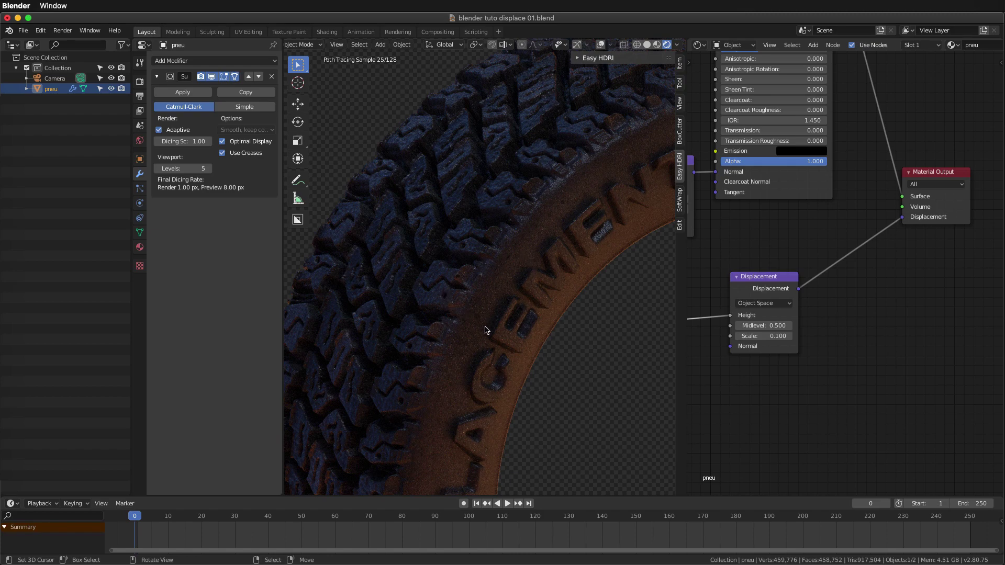
# Step: Set the Subdivision modifier's viewport levels to 4 and bring up pneu disp.psd in Photoshop
pyautogui.scroll(-5, 585, 304)
pyautogui.scroll(-3, 524, 306)
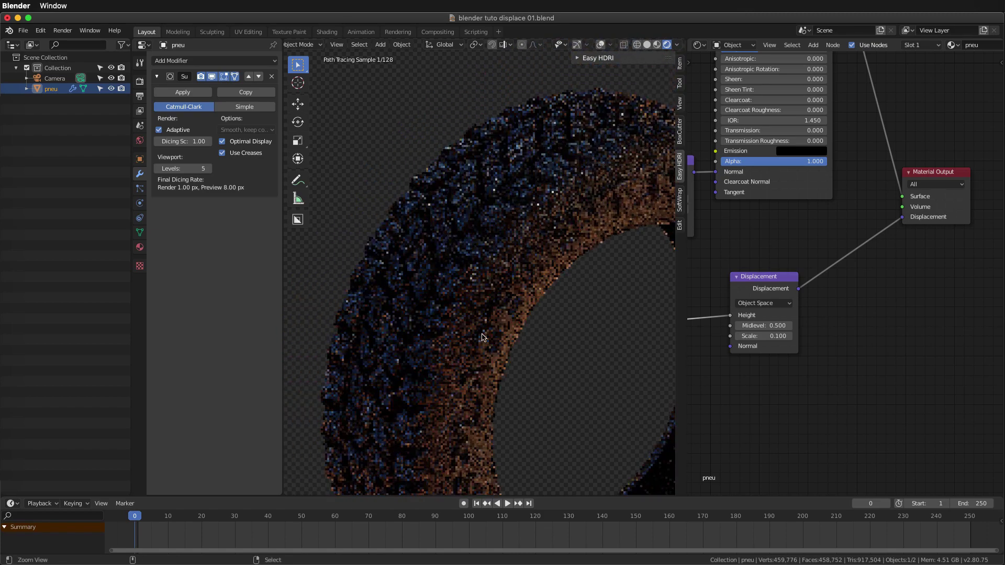
pyautogui.scroll(-1, 471, 306)
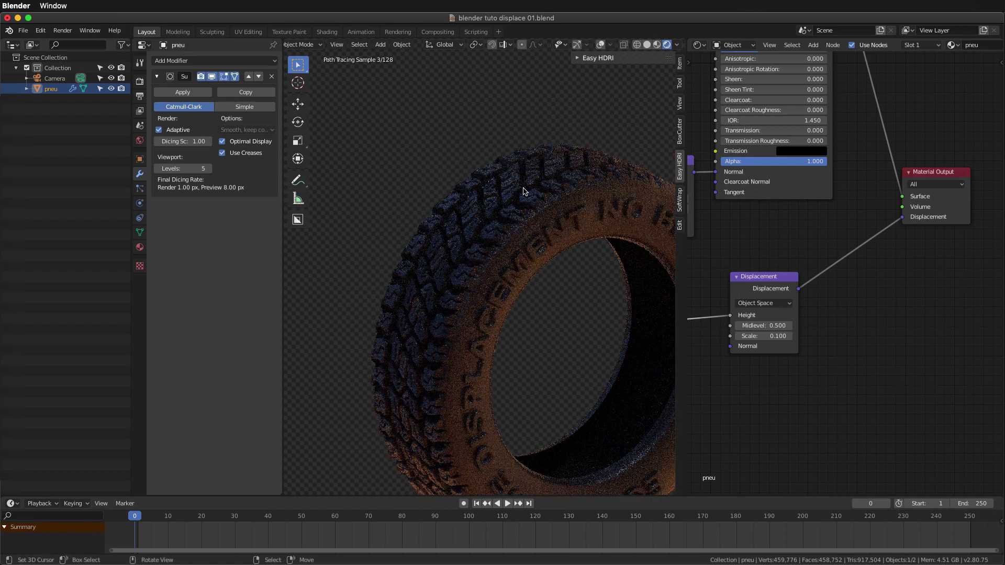
pyautogui.moveTo(460, 285); pyautogui.dragTo(513, 292, button='middle')
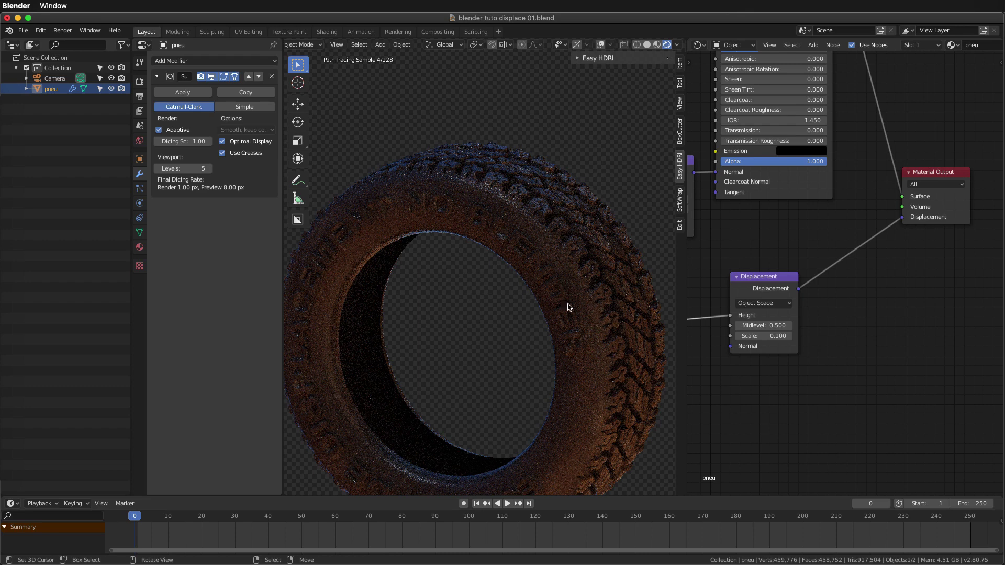
pyautogui.moveTo(570, 308); pyautogui.dragTo(487, 282, button='middle')
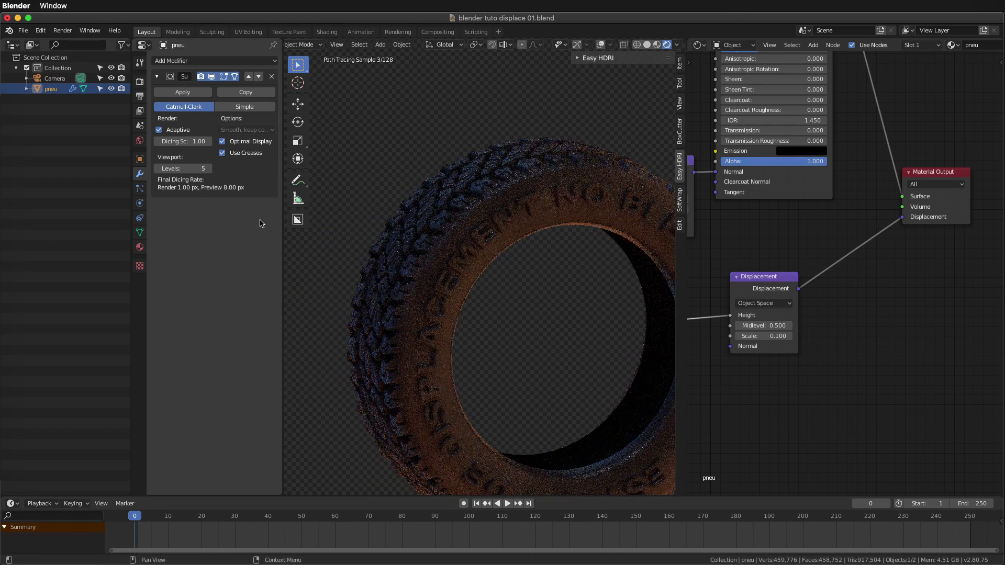
pyautogui.click(198, 168)
pyautogui.write('4')
pyautogui.press('Return')
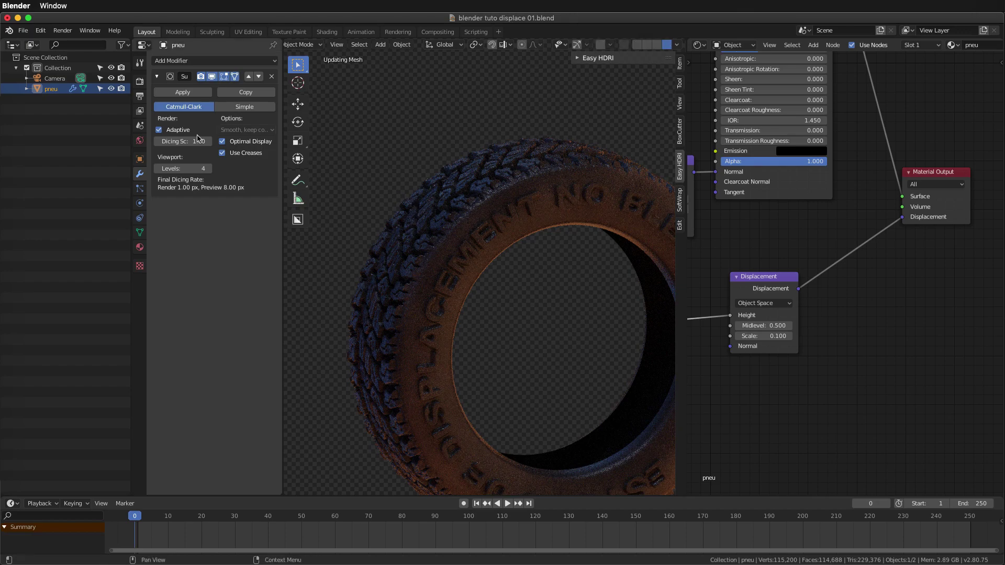
pyautogui.click(16, 172)
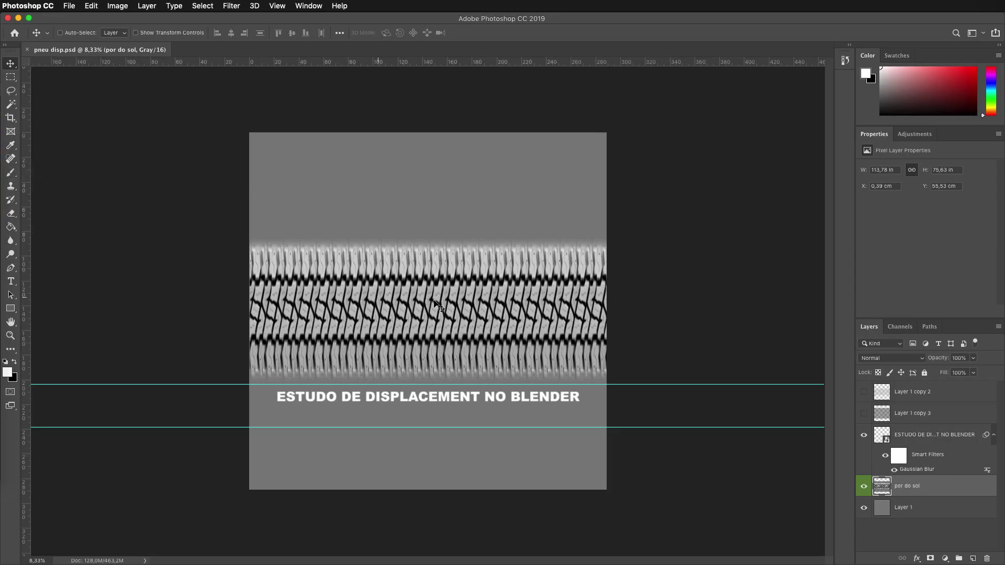
# Step: Select the 'por do sol' tread layer, set it to 50% opacity, and save the map
pyautogui.rightClick(331, 306)
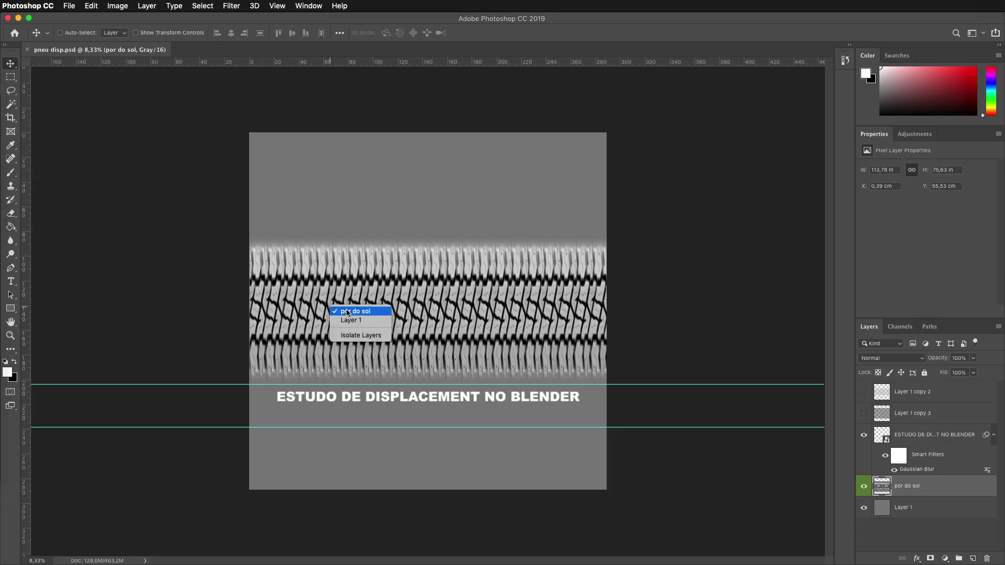
pyautogui.click(348, 313)
pyautogui.press('5')
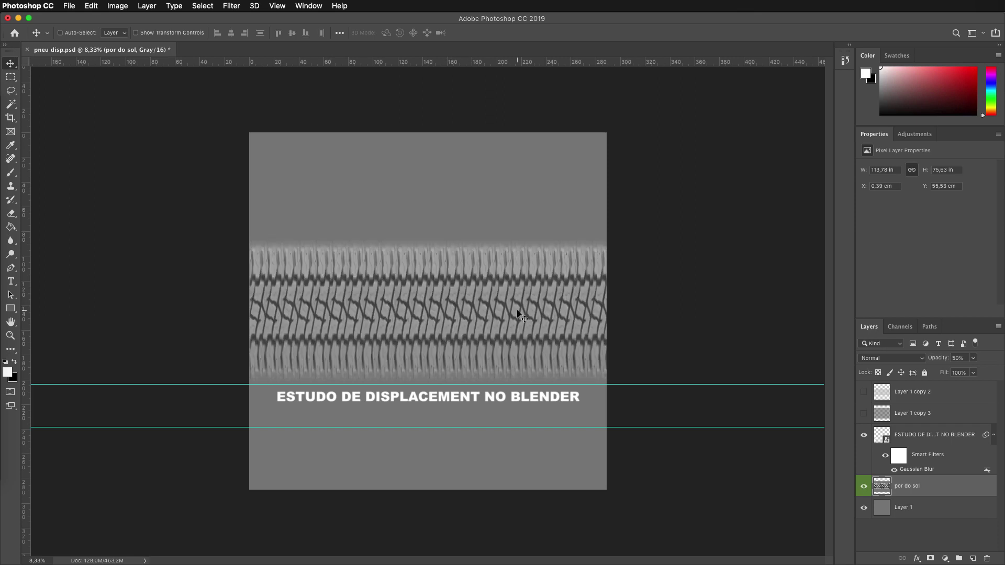
pyautogui.hotkey('ctrl', 's')
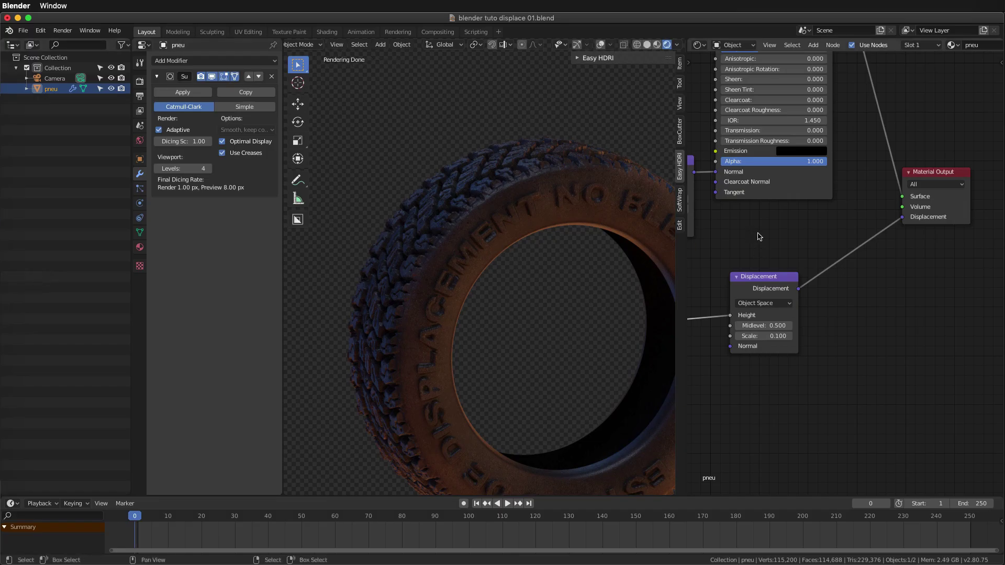
# Step: Reload the edited displacement map and restart the Rendered preview after checking Solid and Material Preview
pyautogui.hscroll(-5, 759, 237)
pyautogui.scroll(-1, 788, 301)
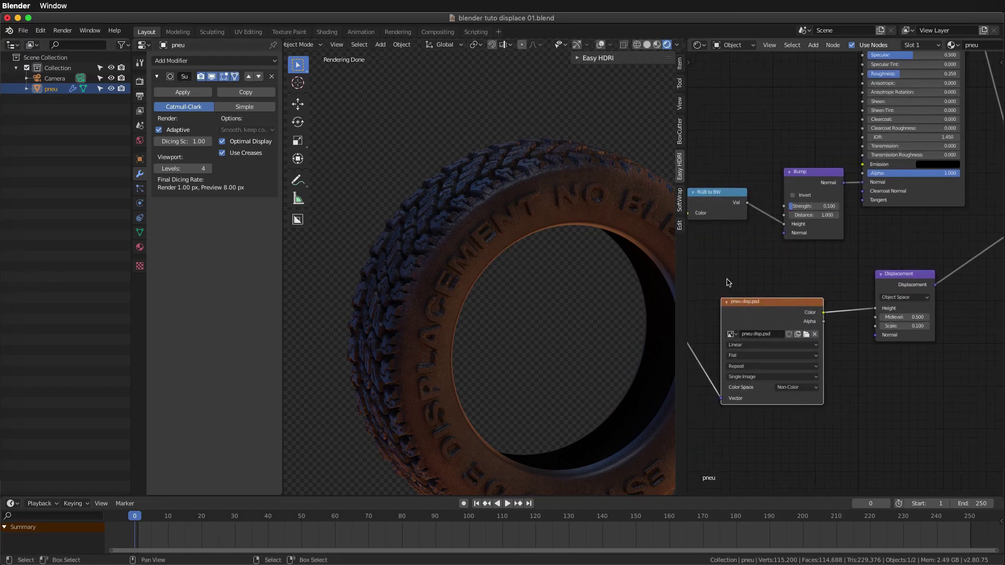
pyautogui.hotkey('alt', 'r')
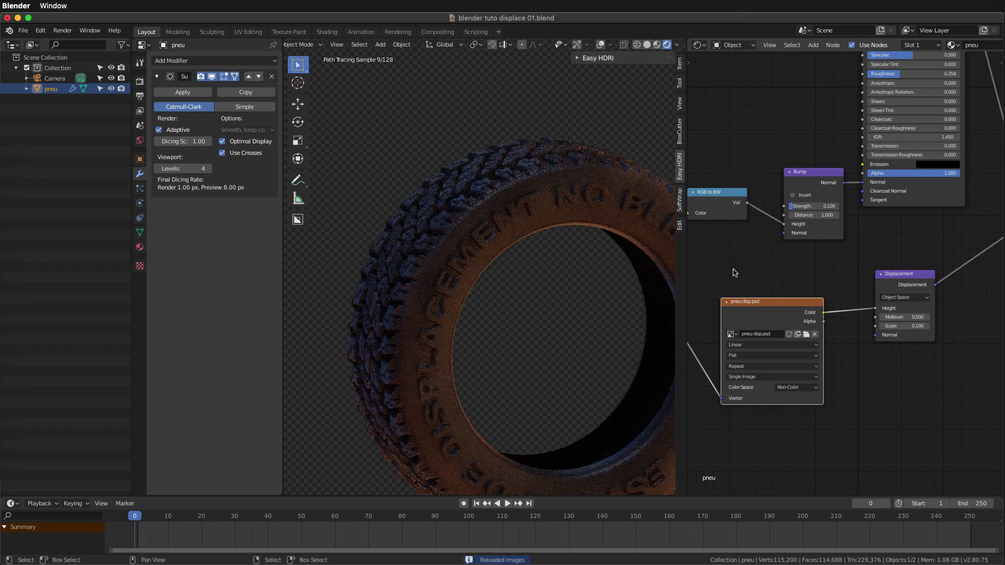
pyautogui.click(647, 45)
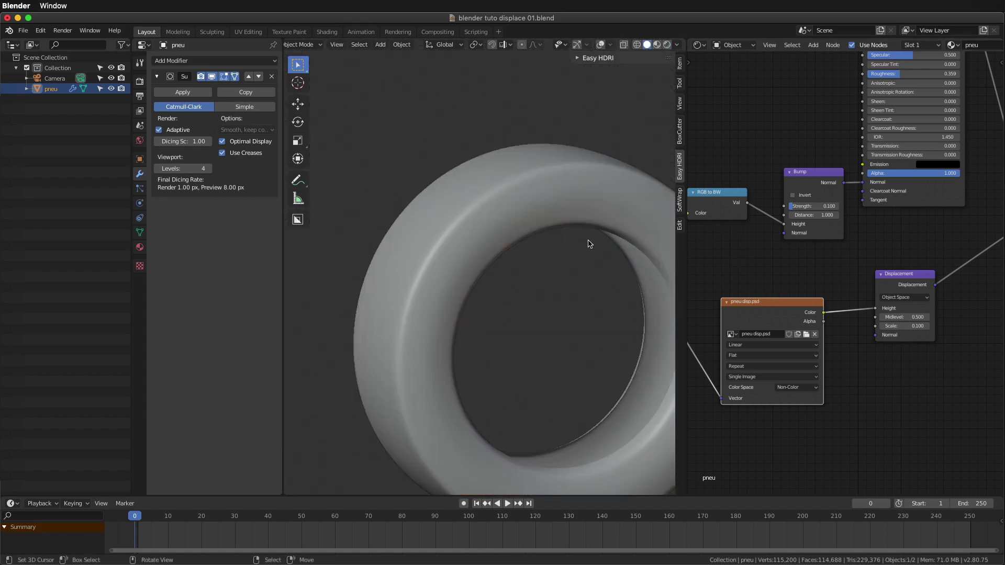
pyautogui.click(657, 44)
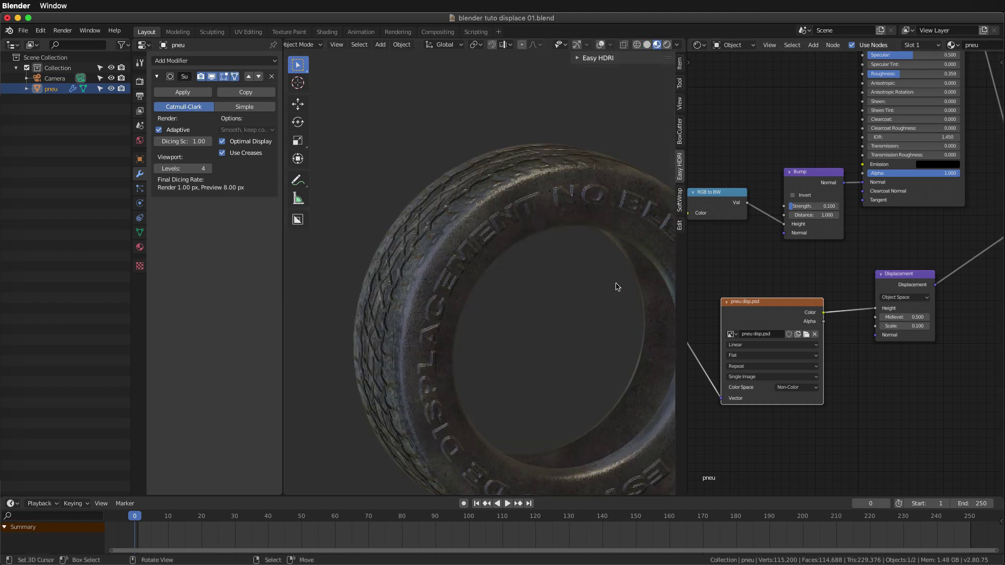
pyautogui.moveTo(618, 287); pyautogui.dragTo(532, 270, button='middle')
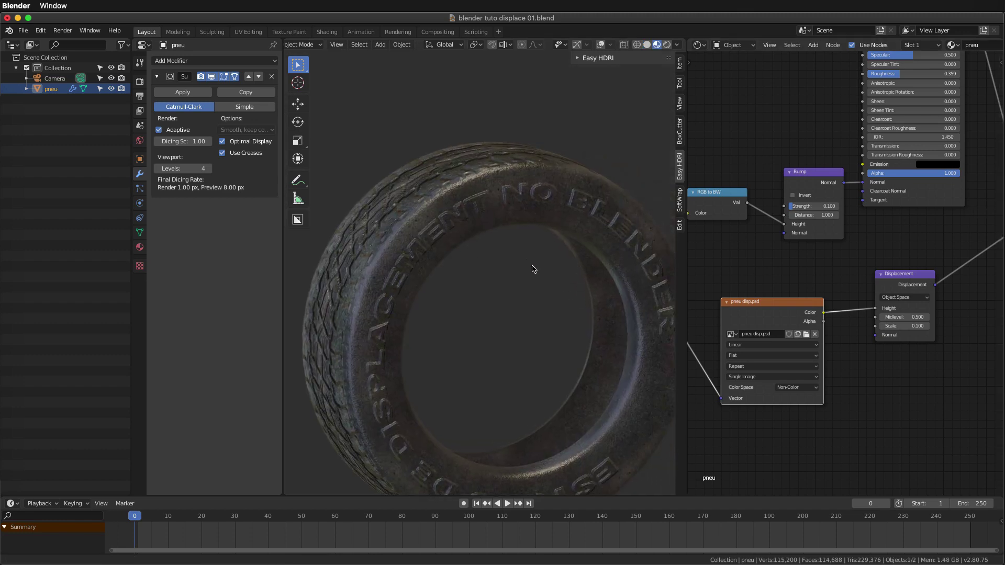
pyautogui.click(667, 45)
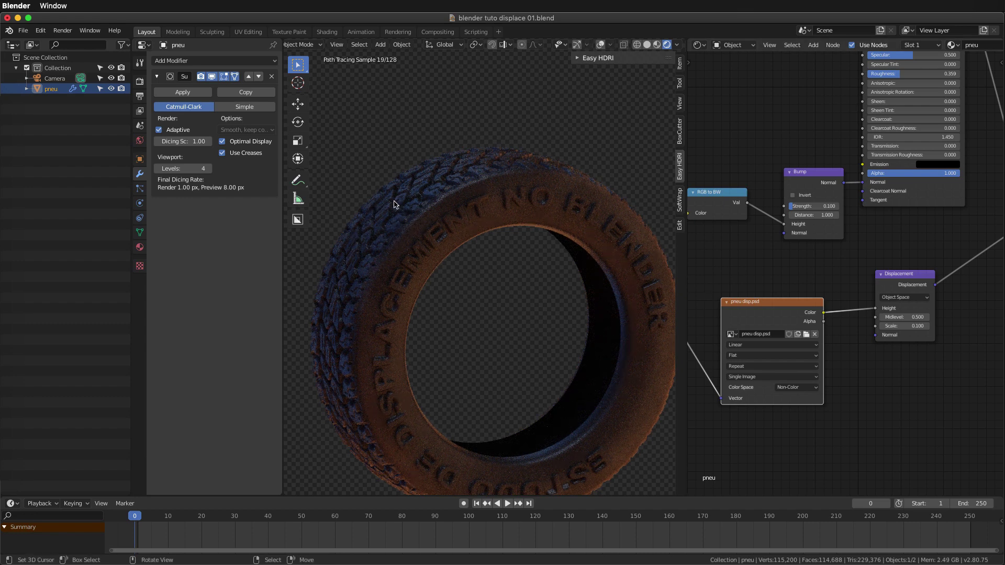
# Step: Orbit toward the sidewall and set the Displacement Scale to 0.050 (0.1/2)
pyautogui.moveTo(512, 268); pyautogui.dragTo(386, 281, button='middle')
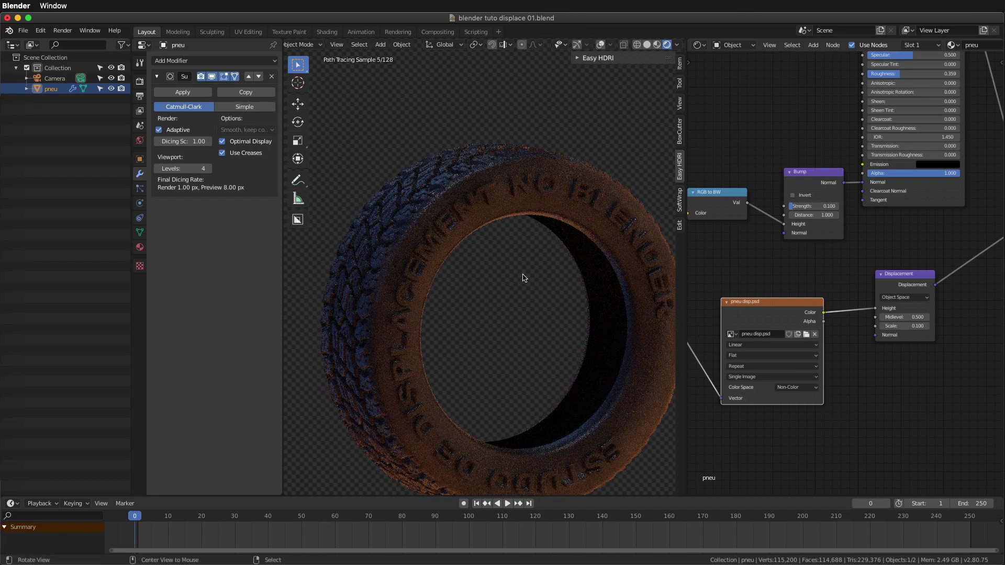
pyautogui.moveTo(522, 278)
pyautogui.mouseDown(button='middle')
pyautogui.moveTo(513, 258)
pyautogui.moveTo(560, 248)
pyautogui.moveTo(491, 272)
pyautogui.mouseUp(button='middle')
pyautogui.moveTo(430, 250); pyautogui.dragTo(359, 351, button='middle')
pyautogui.scroll(6, 500, 255)
pyautogui.moveTo(500, 255)
pyautogui.mouseDown(button='middle')
pyautogui.moveTo(513, 292)
pyautogui.moveTo(442, 292)
pyautogui.moveTo(455, 284)
pyautogui.mouseUp(button='middle')
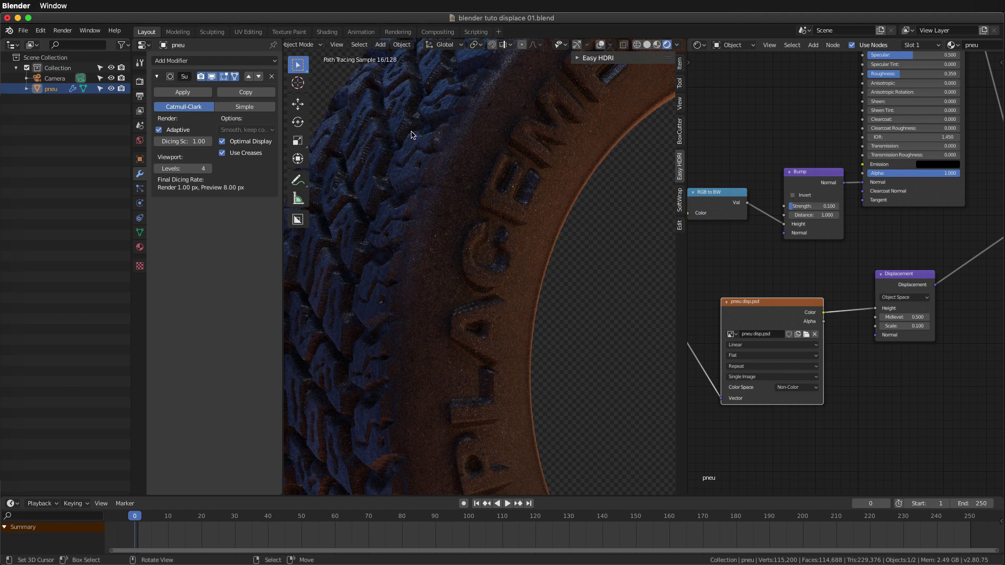
pyautogui.click(916, 326)
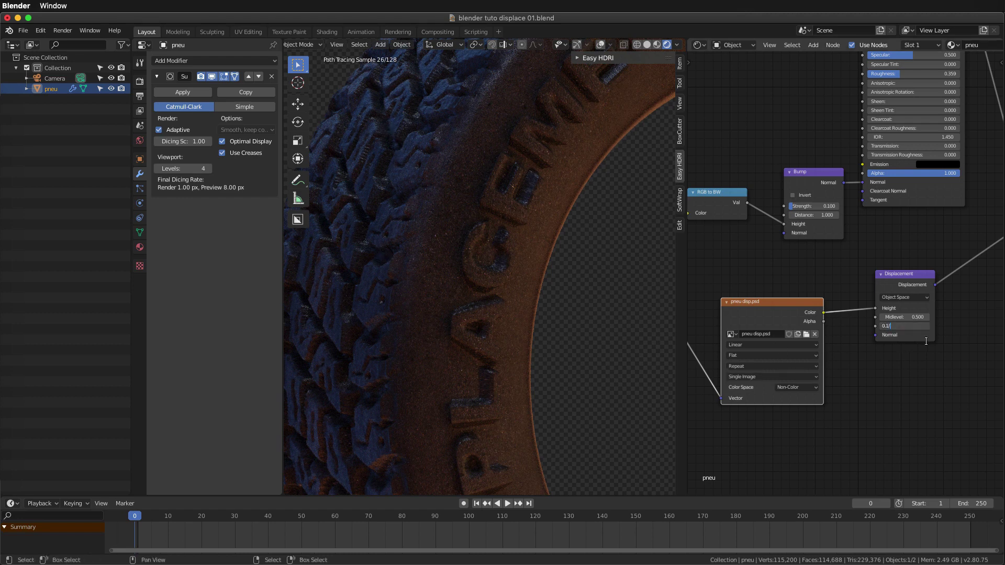
pyautogui.write('/2')
pyautogui.press('Return')
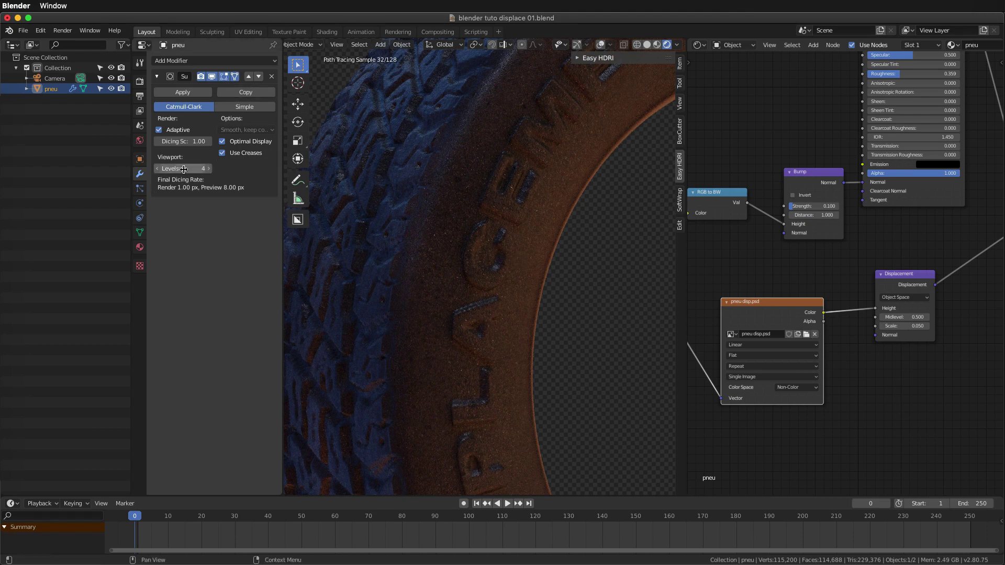
pyautogui.moveTo(203, 170); pyautogui.dragTo(209, 168)
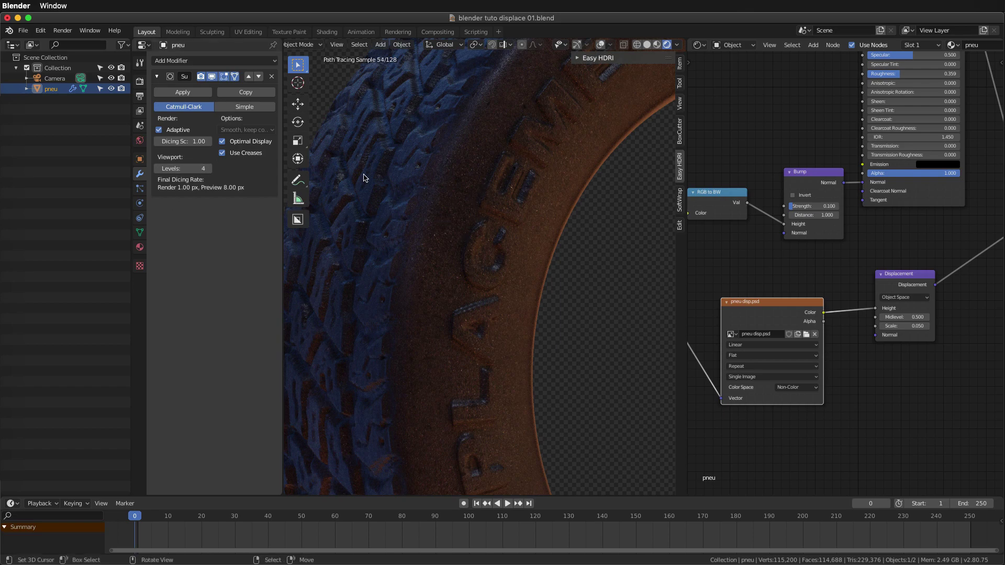
# Step: Set the material's Surface displacement method to Displacement and Bump
pyautogui.click(140, 247)
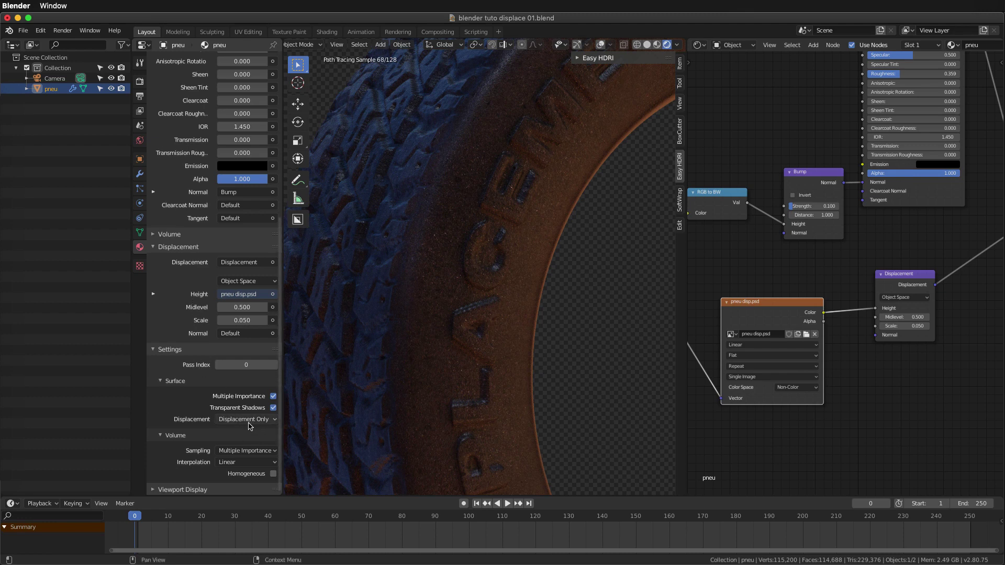
pyautogui.click(245, 422)
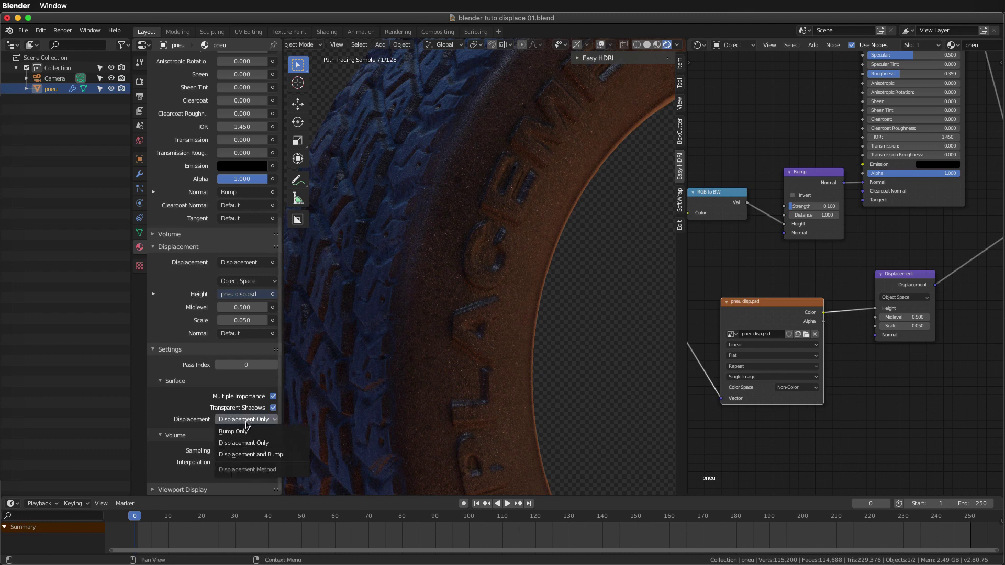
pyautogui.click(260, 456)
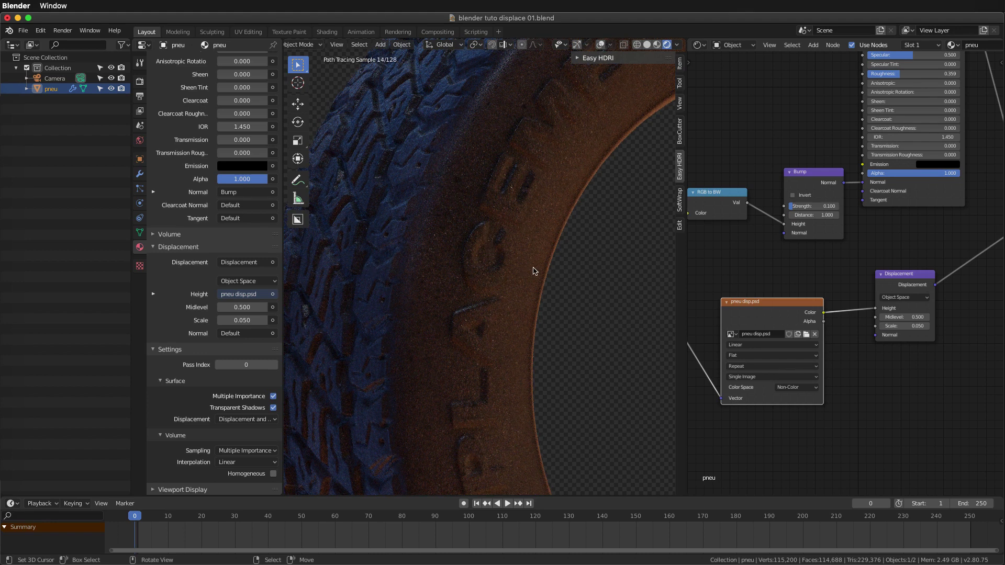
# Step: Inspect the whole tire, save the Blender file, and switch to Photoshop
pyautogui.moveTo(561, 242); pyautogui.dragTo(487, 265, button='middle')
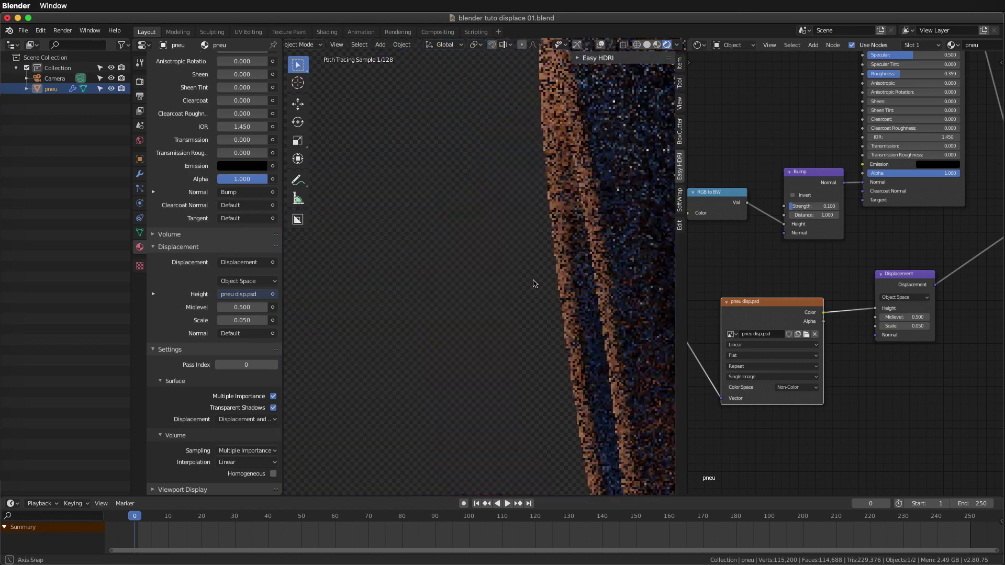
pyautogui.scroll(-3, 488, 264)
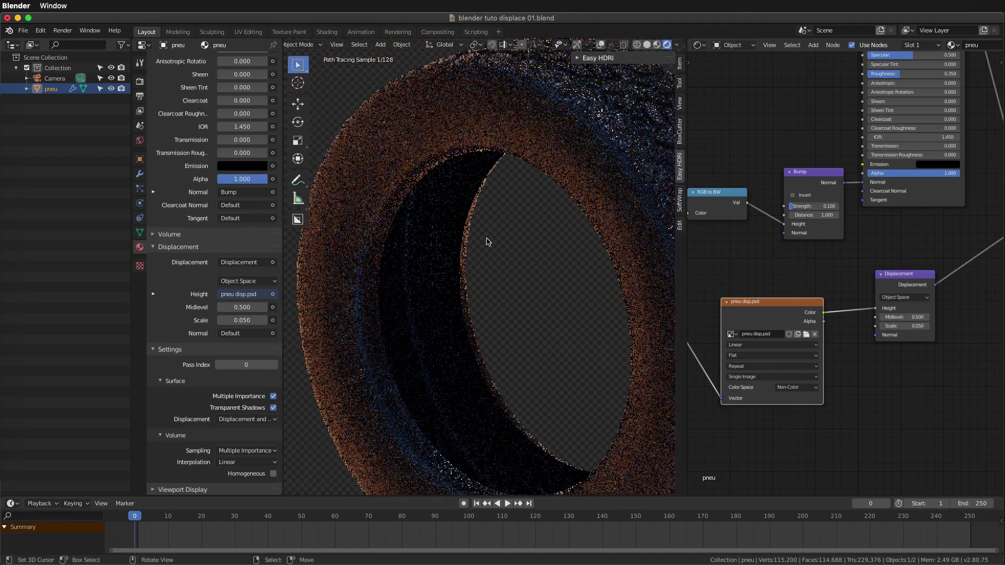
pyautogui.moveTo(487, 242); pyautogui.dragTo(550, 128, button='middle')
pyautogui.moveTo(454, 222); pyautogui.dragTo(482, 245, button='middle')
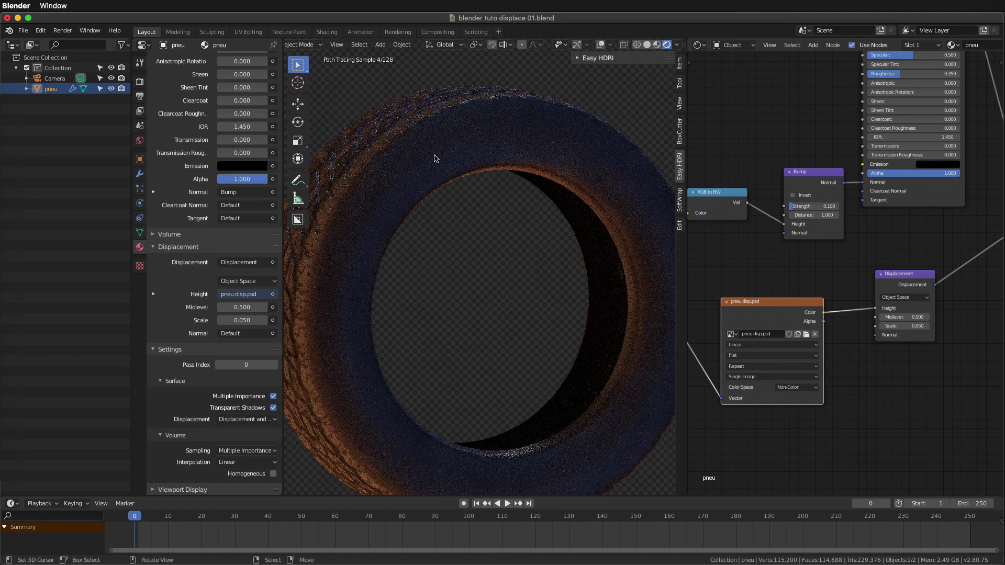
pyautogui.press('super+s')
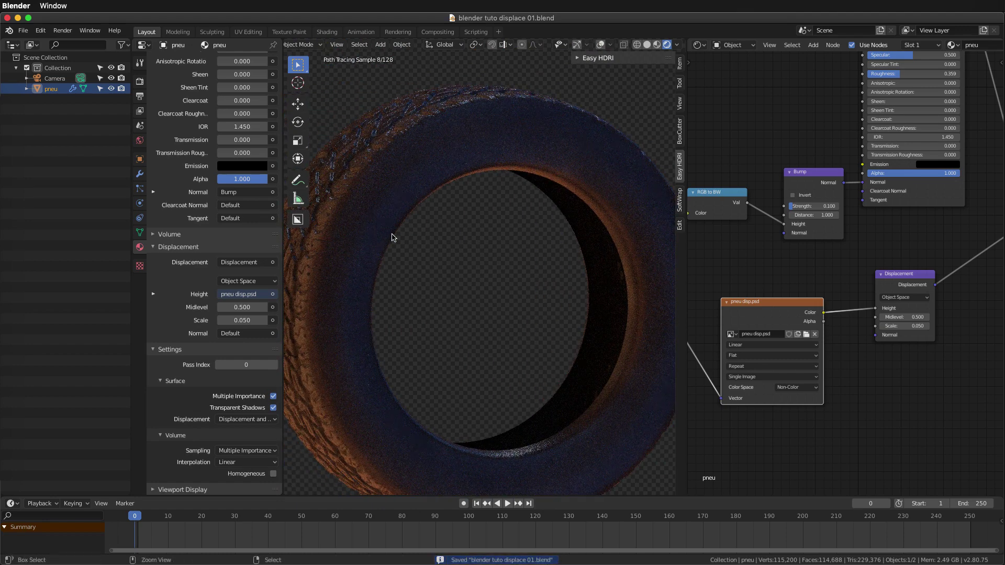
pyautogui.press('super+Tab')
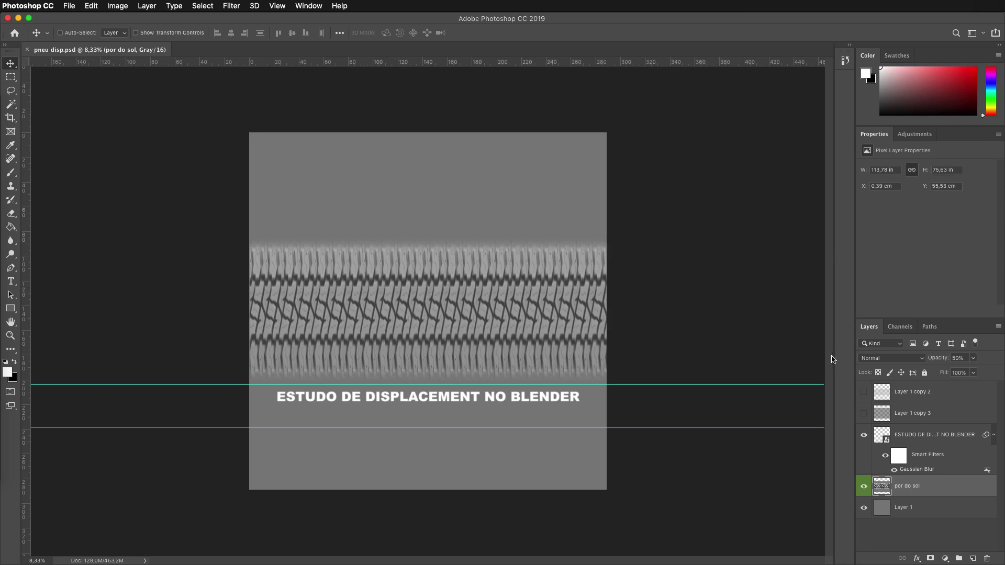
# Step: Toggle the pattern and grid layers and add a horizontal guide just above the tread band
pyautogui.click(864, 393)
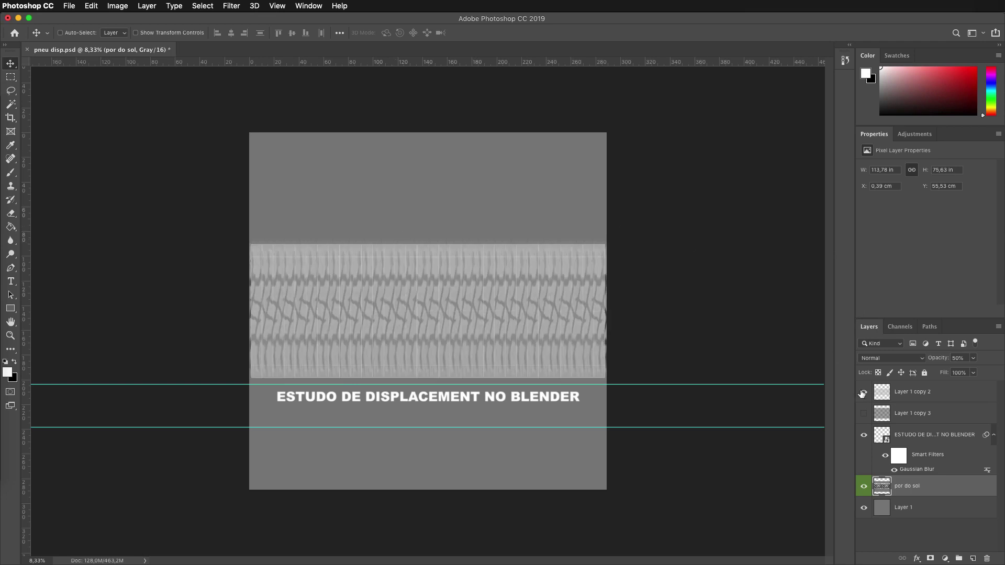
pyautogui.click(863, 392)
pyautogui.click(864, 414)
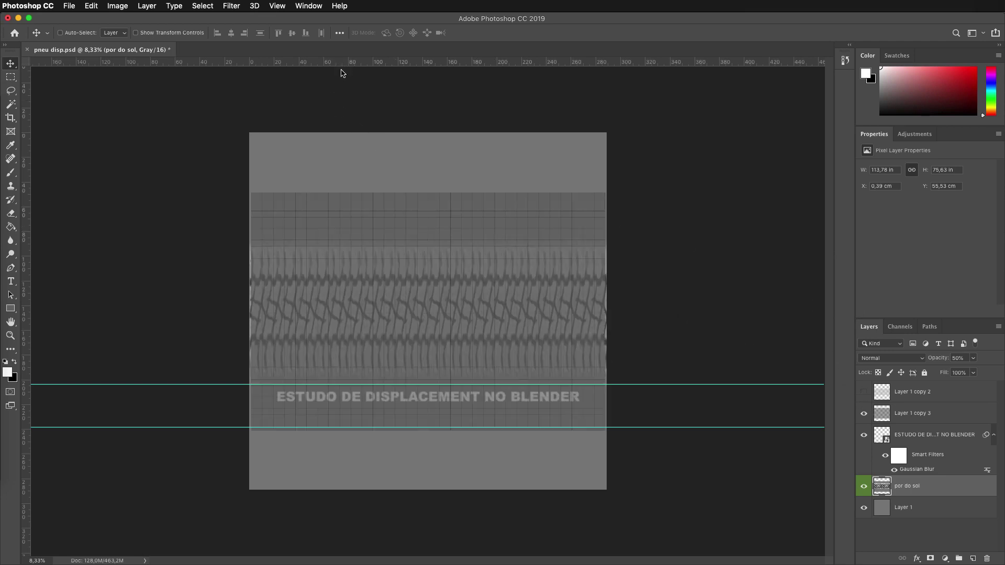
pyautogui.moveTo(341, 64); pyautogui.dragTo(352, 201)
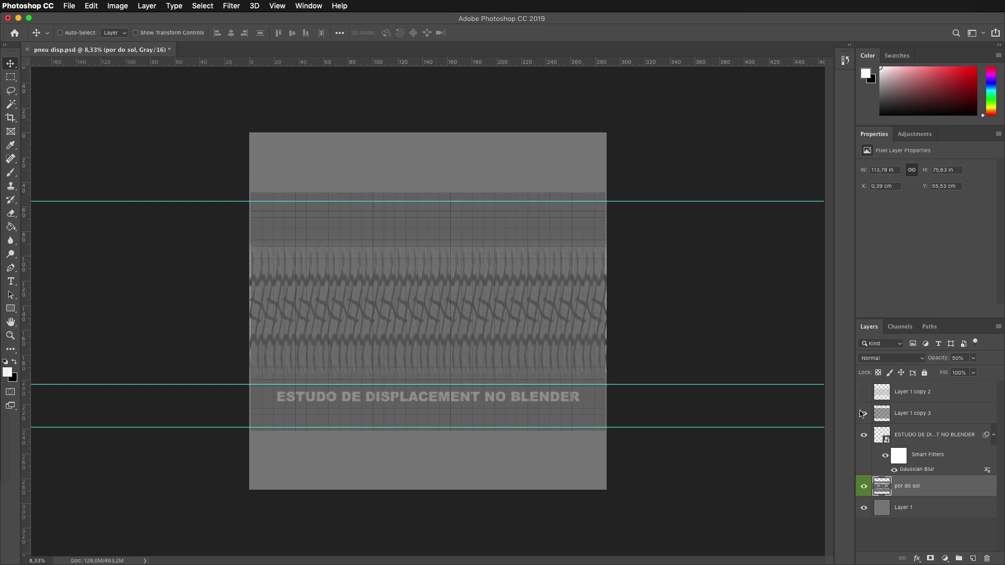
pyautogui.click(864, 414)
# Step: On a new layer above the text, paint a large white wavy line across the map and save it
pyautogui.click(922, 434)
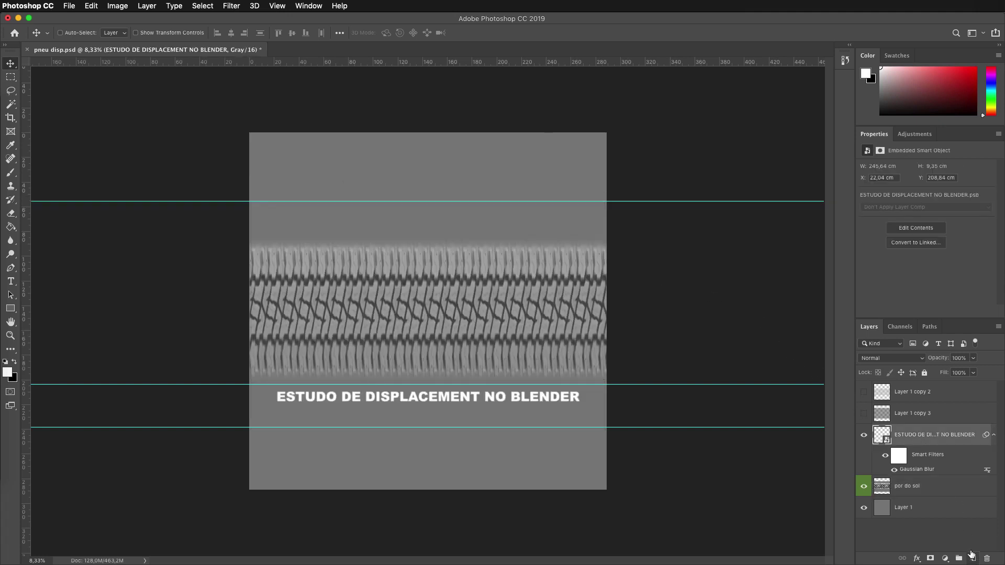
pyautogui.click(971, 554)
pyautogui.press('b')
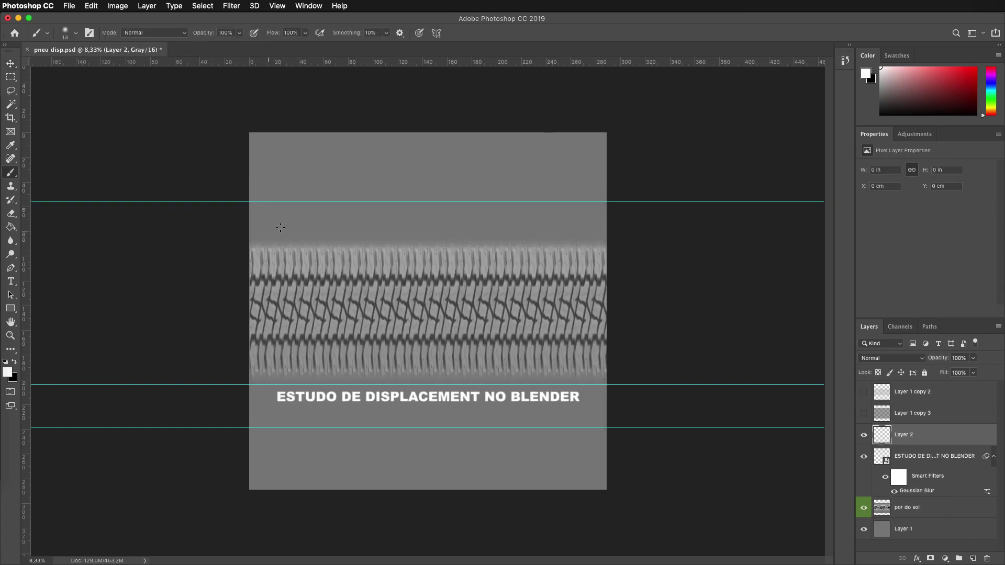
pyautogui.keyDown('ctrl'); pyautogui.keyDown('alt'); pyautogui.moveTo(302, 224); pyautogui.dragTo(298, 229); pyautogui.keyUp('alt'); pyautogui.keyUp('ctrl')
pyautogui.moveTo(249, 222); pyautogui.dragTo(363, 225)
pyautogui.moveTo(385, 226)
pyautogui.mouseDown()
pyautogui.moveTo(628, 225)
pyautogui.moveTo(701, 243)
pyautogui.mouseUp()
pyautogui.press('v')
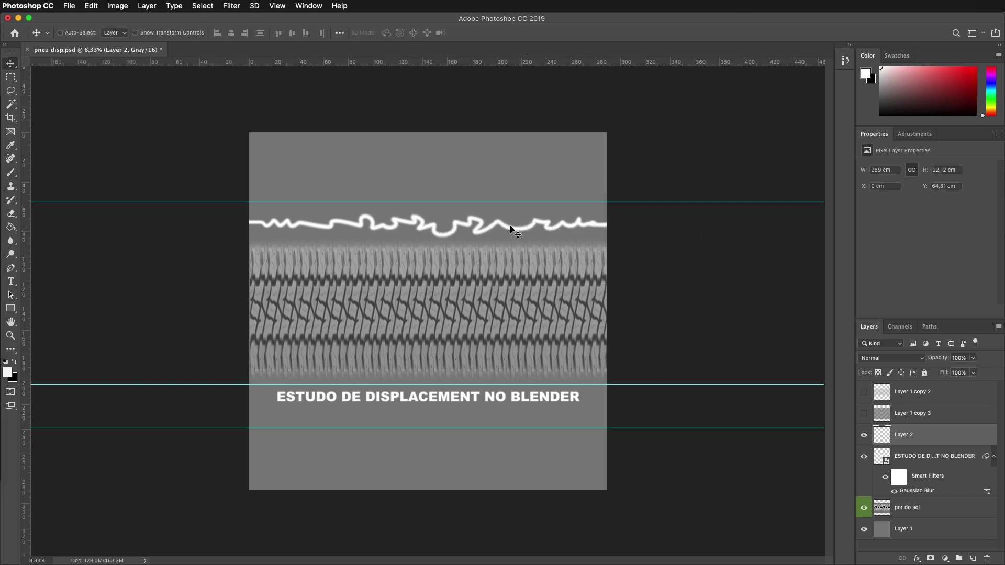
pyautogui.hotkey('ctrl', 's')
# Step: Back in Blender, reload the edited displacement image and return to rendered shading
pyautogui.press('super+Tab')
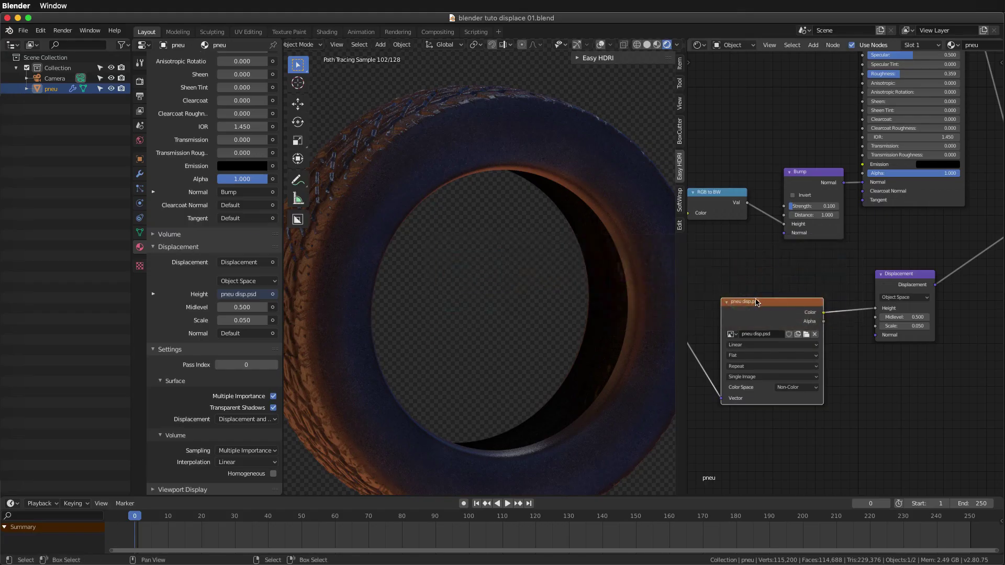
pyautogui.moveTo(750, 316); pyautogui.dragTo(746, 318)
pyautogui.hotkey('alt', 'r')
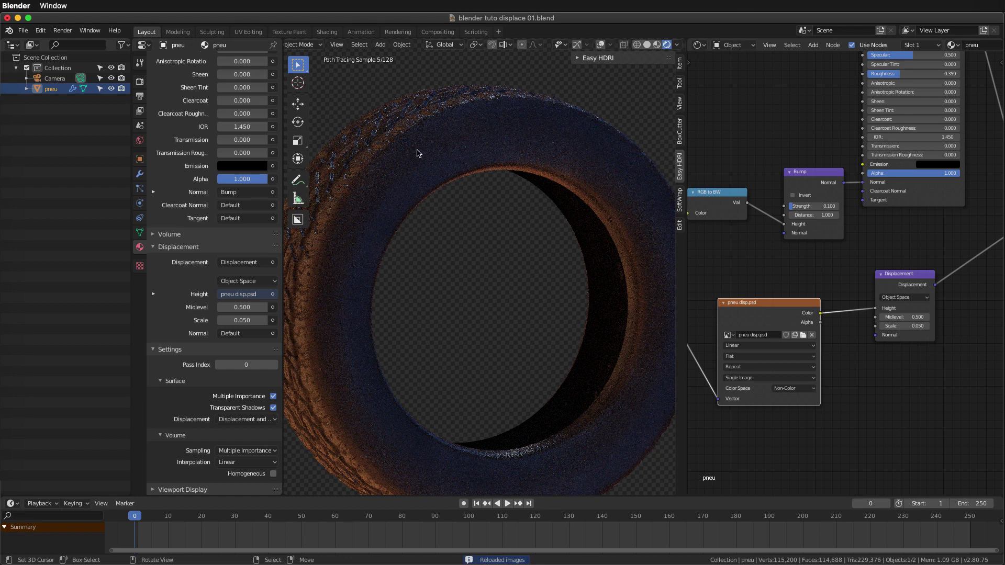
pyautogui.click(657, 45)
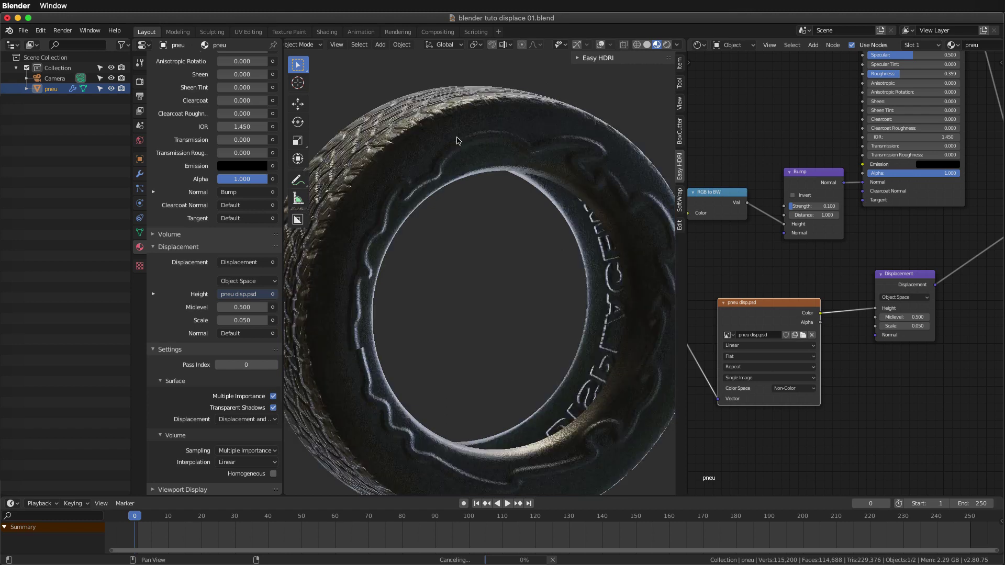
pyautogui.click(667, 45)
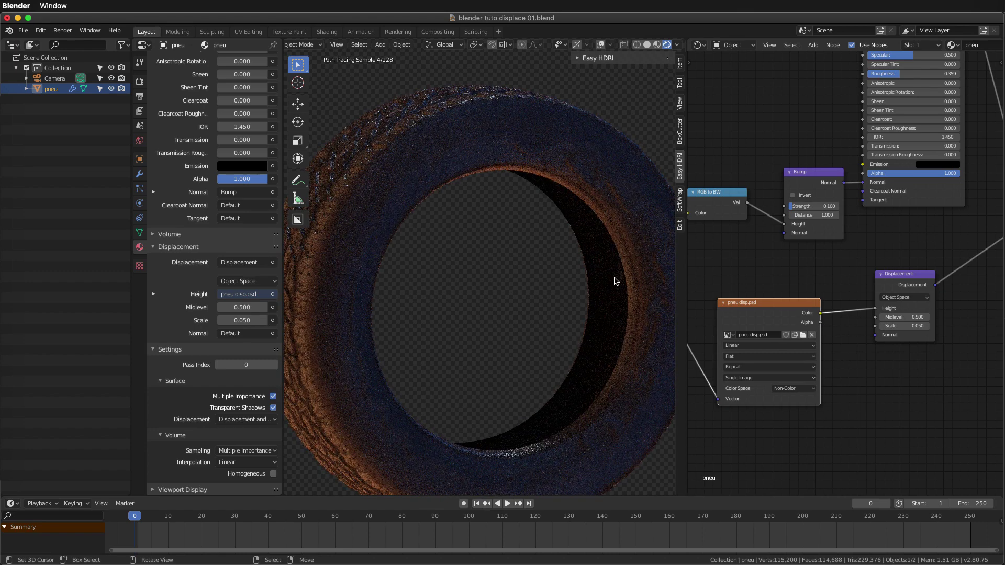
pyautogui.moveTo(560, 276)
pyautogui.mouseDown(button='middle')
pyautogui.moveTo(516, 240)
pyautogui.moveTo(538, 285)
pyautogui.moveTo(496, 279)
pyautogui.moveTo(516, 251)
pyautogui.mouseUp(button='middle')
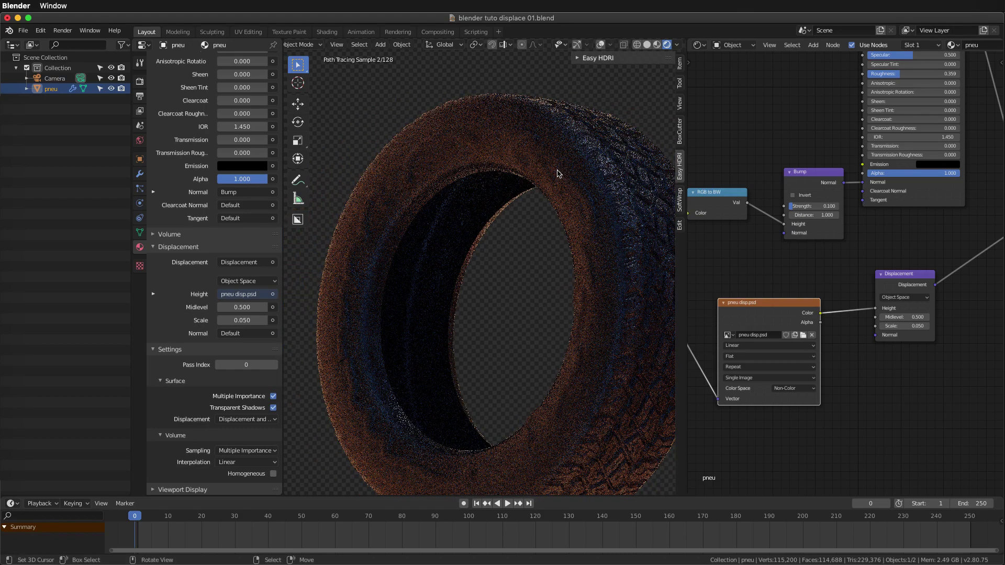
pyautogui.moveTo(588, 323); pyautogui.dragTo(567, 191, button='middle')
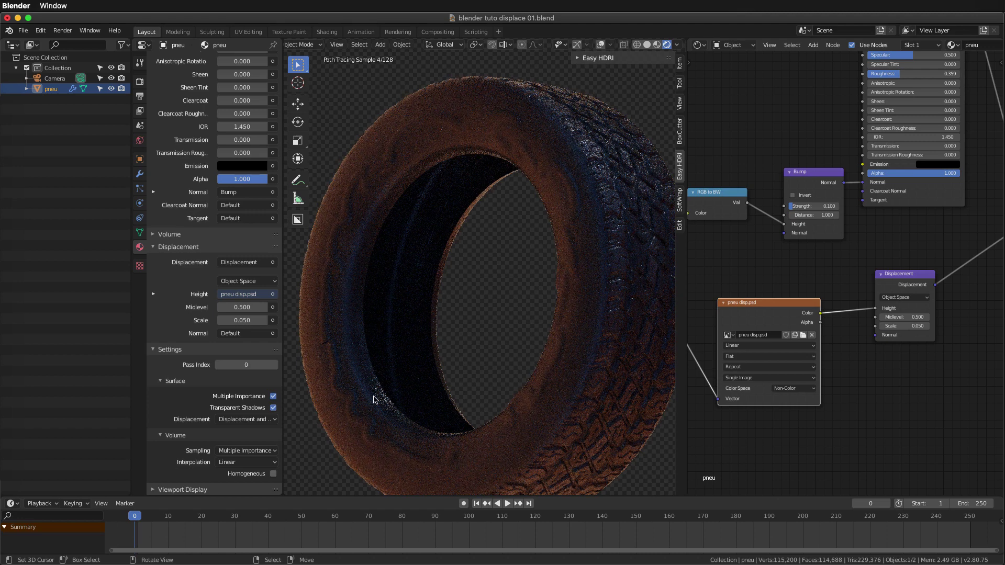
# Step: Set the Displacement node Scale to 0.05*4 (0.200) and orbit to inspect the sidewall lettering
pyautogui.click(905, 325)
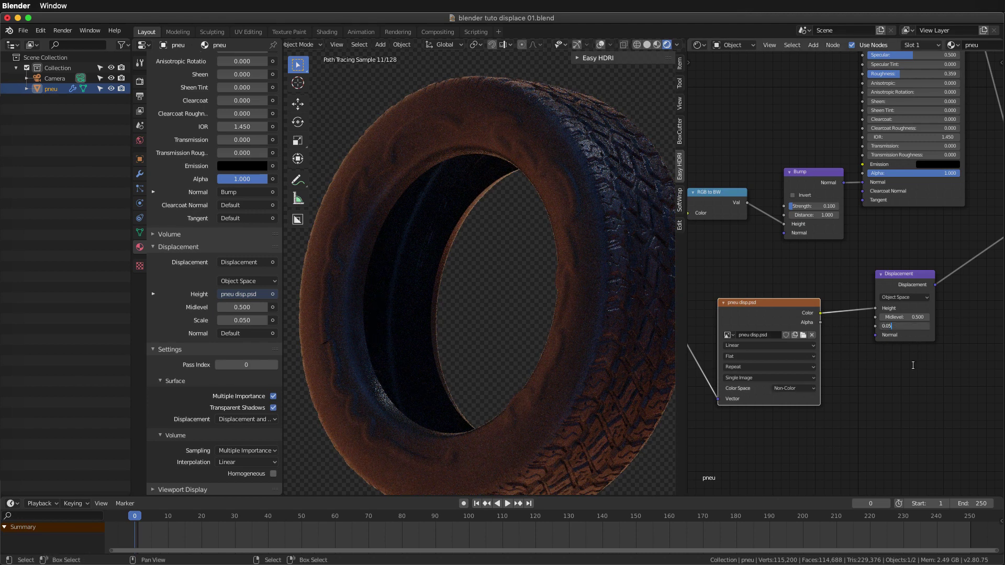
pyautogui.write('0.200')
pyautogui.press('Return')
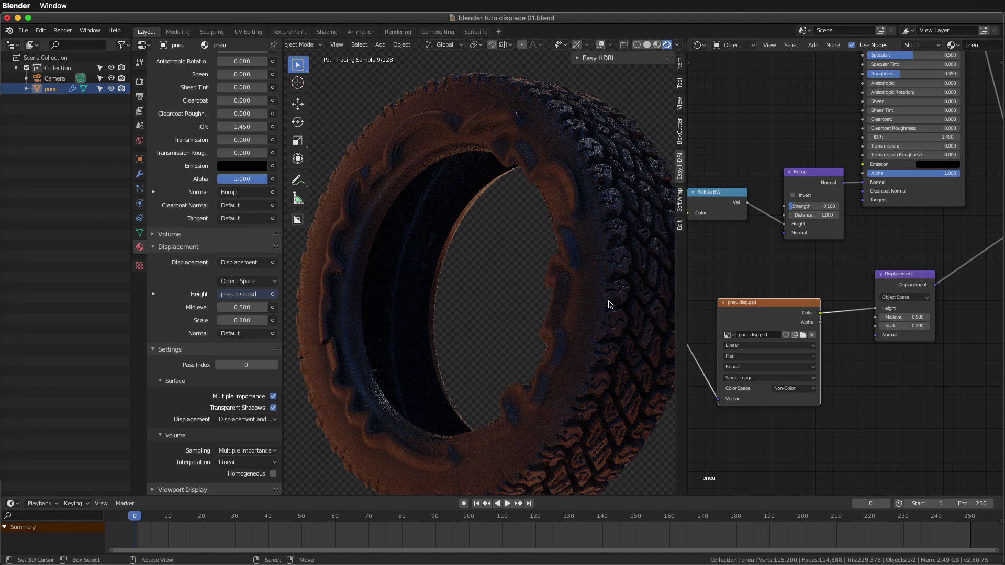
pyautogui.moveTo(568, 208)
pyautogui.mouseDown(button='middle')
pyautogui.moveTo(422, 233)
pyautogui.moveTo(490, 218)
pyautogui.mouseUp(button='middle')
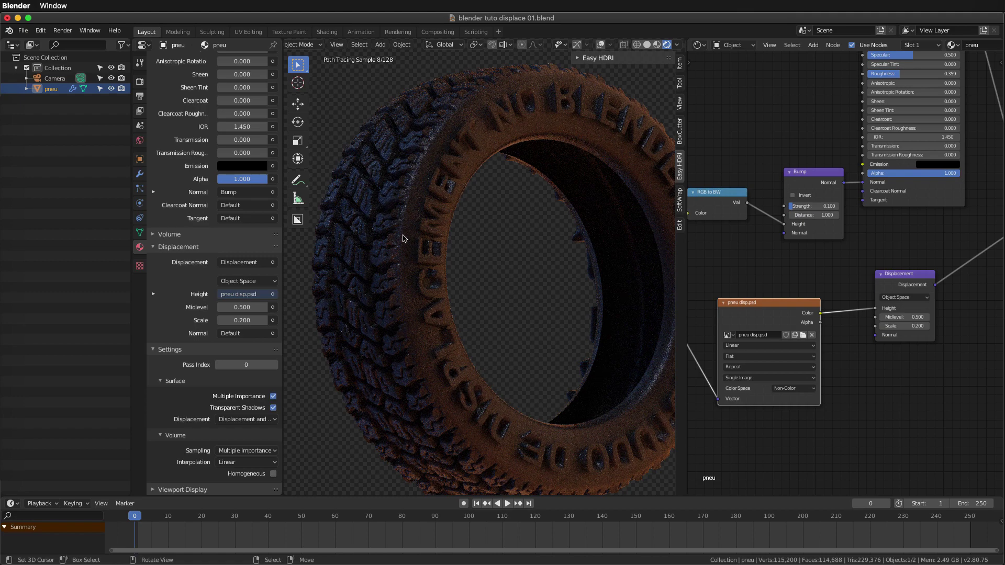
pyautogui.moveTo(475, 229)
pyautogui.mouseDown(button='middle')
pyautogui.moveTo(460, 235)
pyautogui.moveTo(461, 257)
pyautogui.mouseUp(button='middle')
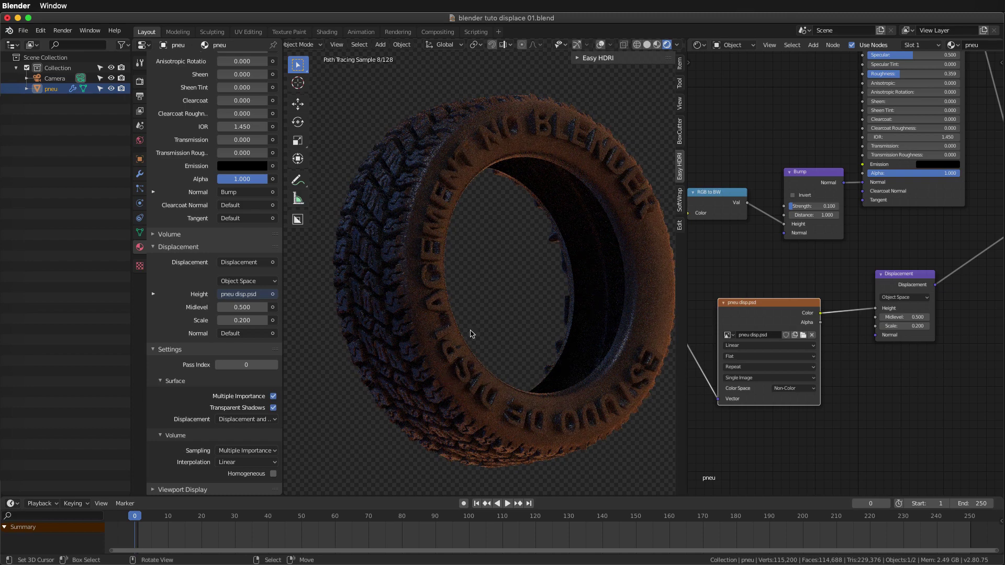
pyautogui.keyDown('ctrl'); pyautogui.moveTo(497, 233); pyautogui.dragTo(461, 248, button='middle'); pyautogui.keyUp('ctrl')
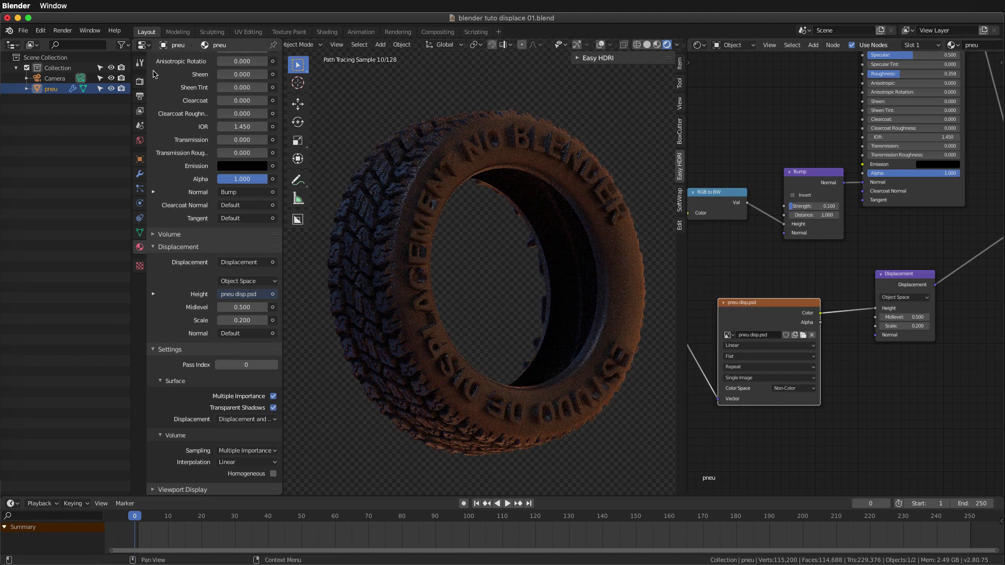
pyautogui.click(139, 82)
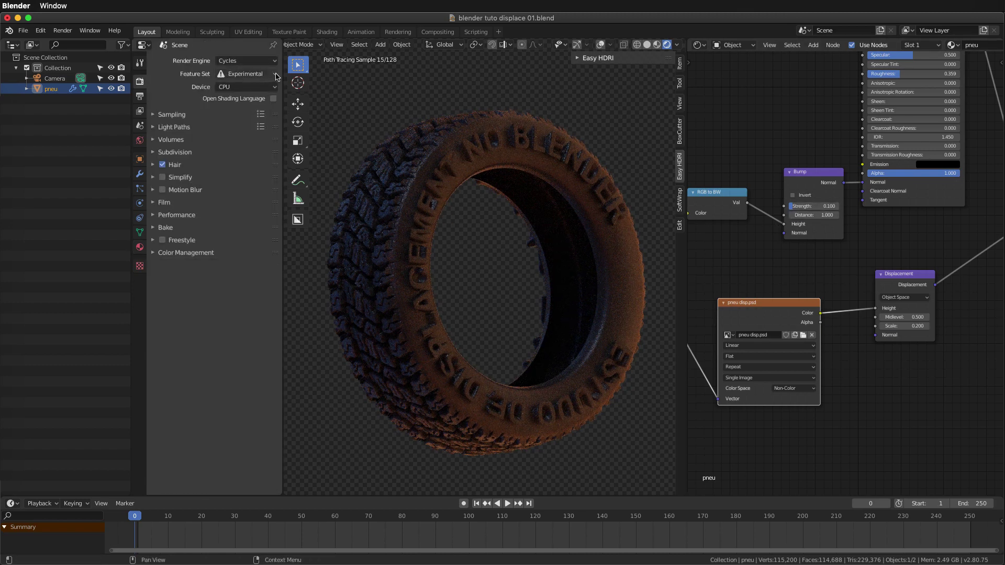
pyautogui.click(140, 174)
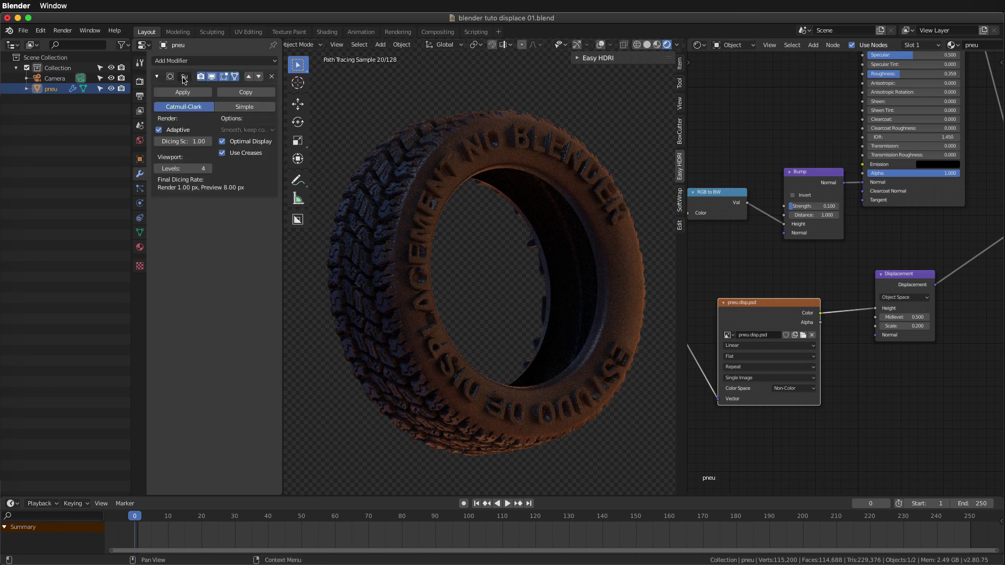
pyautogui.click(212, 78)
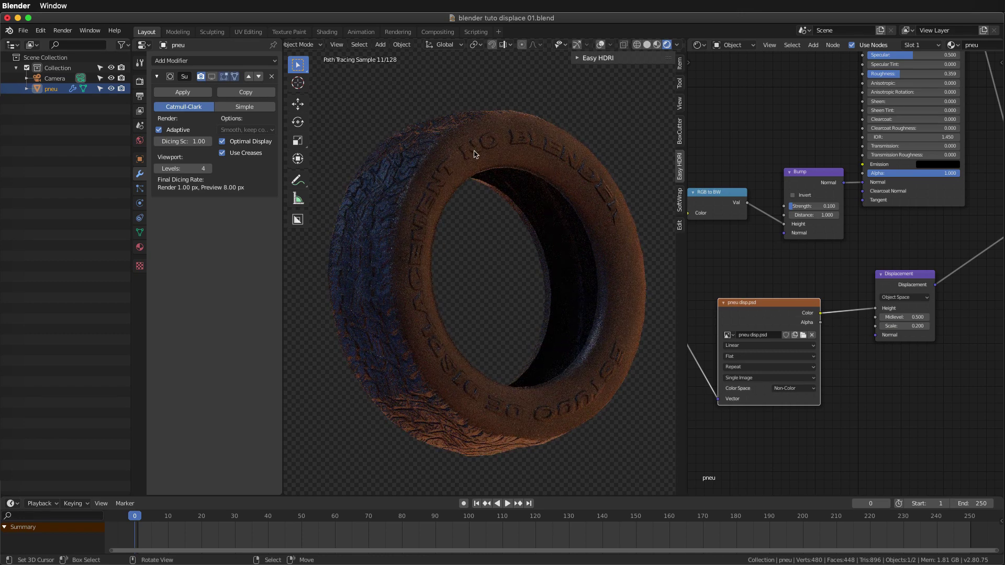
pyautogui.click(211, 77)
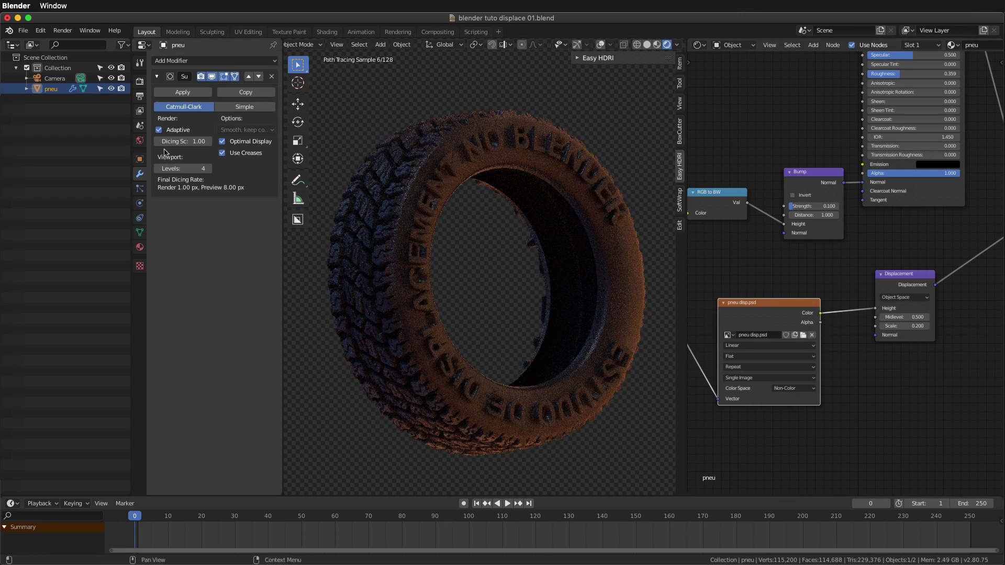
pyautogui.click(140, 249)
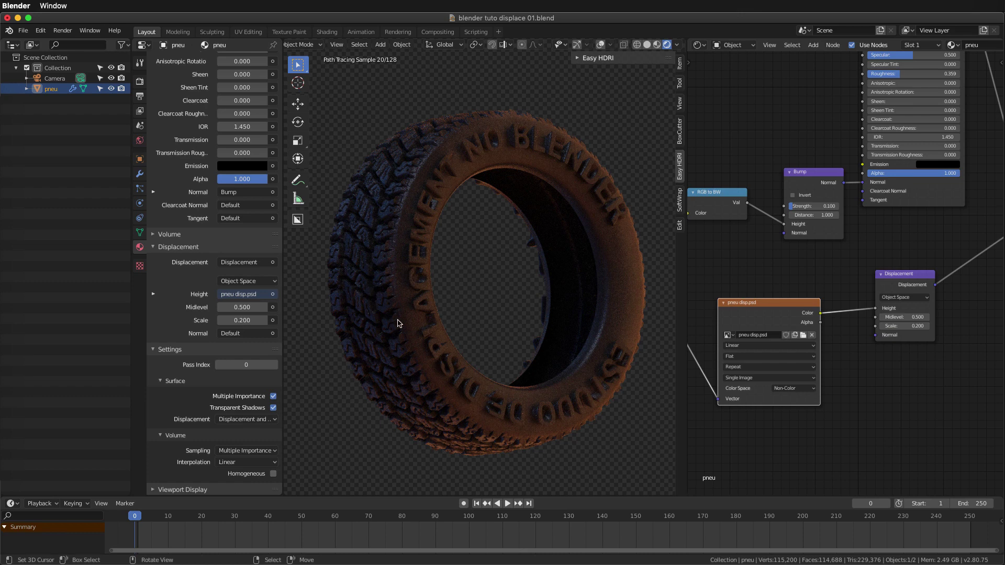
# Step: Compare Bump Only, then set the material's Displacement method to Displacement Only
pyautogui.click(244, 421)
pyautogui.click(243, 431)
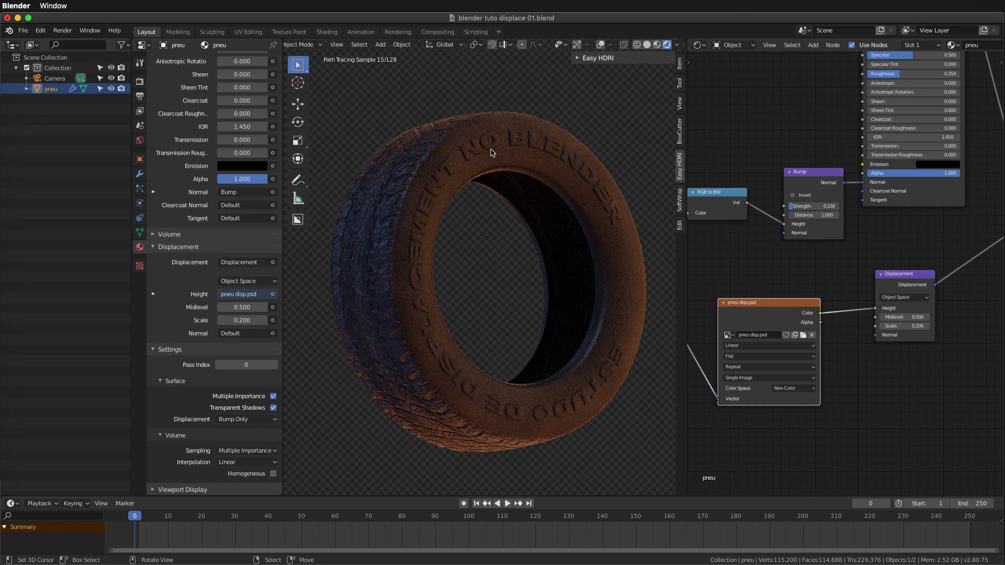
pyautogui.click(237, 424)
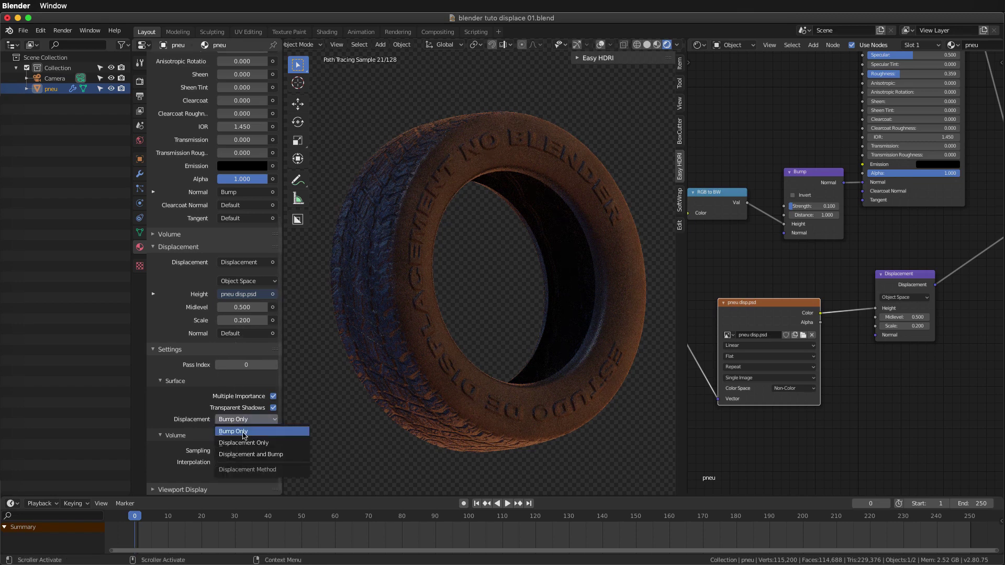
pyautogui.click(251, 445)
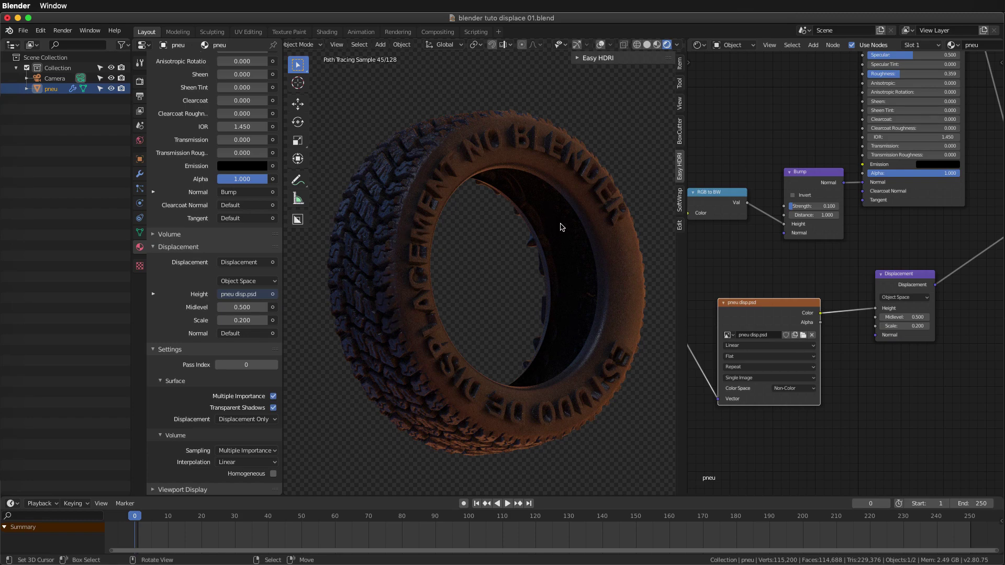
pyautogui.moveTo(562, 226)
pyautogui.mouseDown(button='middle')
pyautogui.moveTo(602, 258)
pyautogui.moveTo(435, 220)
pyautogui.mouseUp(button='middle')
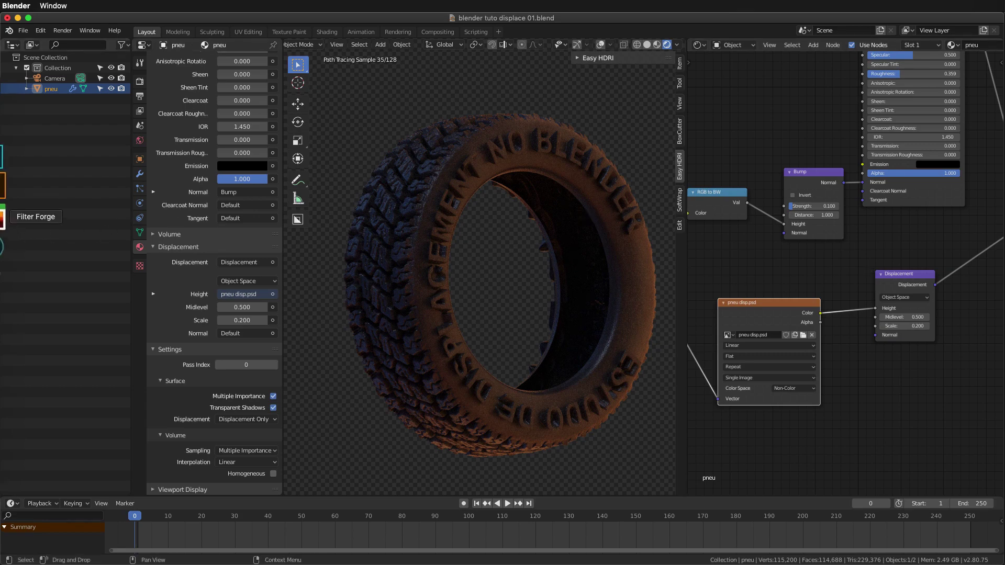
# Step: In Photoshop, view the displacement map at 100% and position the canvas
pyautogui.click(4, 172)
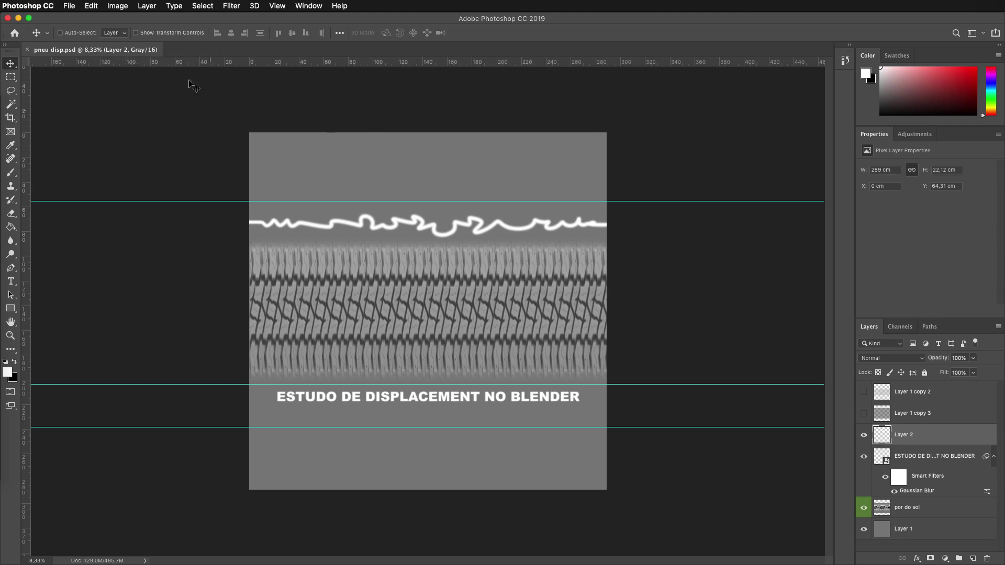
pyautogui.click(10, 322)
pyautogui.click(135, 32)
pyautogui.scroll(-5, 225, 382)
pyautogui.scroll(-5, 388, 274)
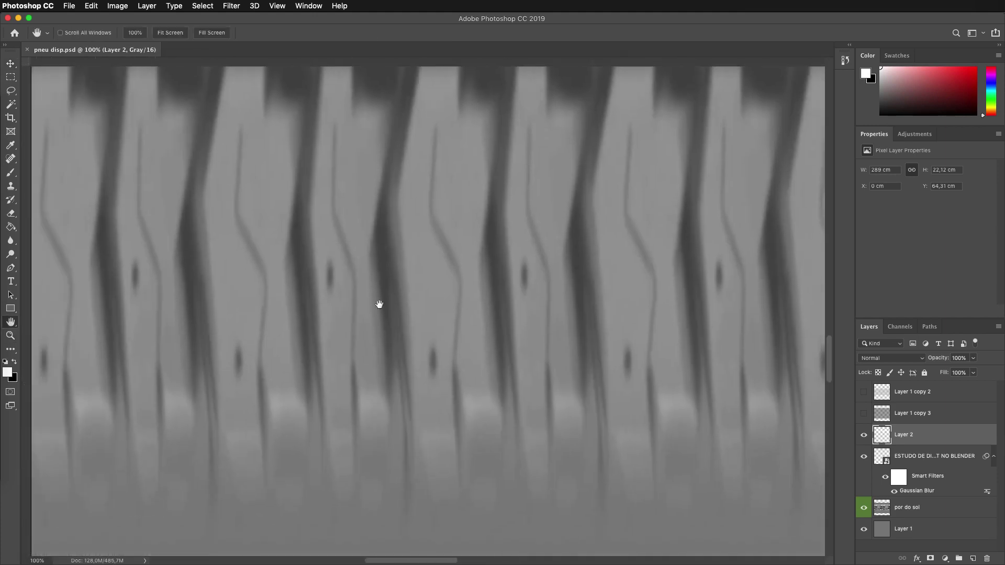
pyautogui.scroll(-5, 377, 303)
pyautogui.scroll(-5, 348, 323)
pyautogui.hscroll(-5, 612, 280)
pyautogui.hotkey('ctrl', 'r')
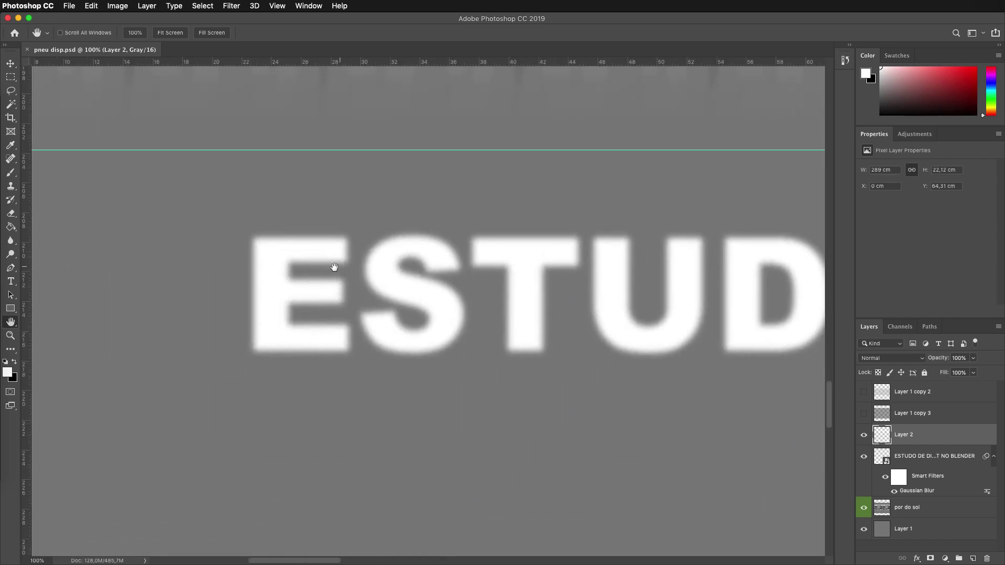
pyautogui.press('v')
# Step: Lower the sidewall text layer to 50% opacity and apply a 10-pixel blur
pyautogui.click(905, 455)
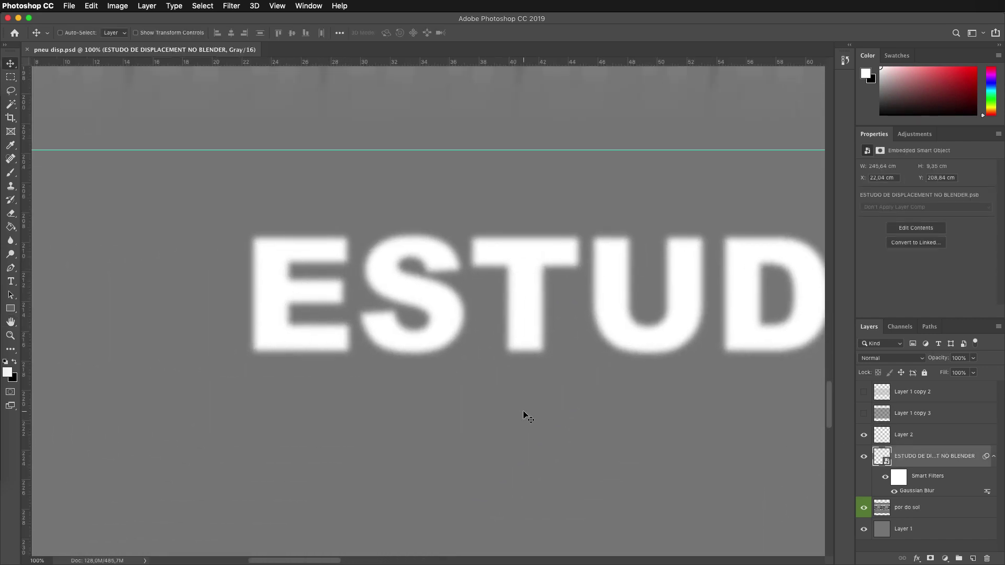
pyautogui.press('5')
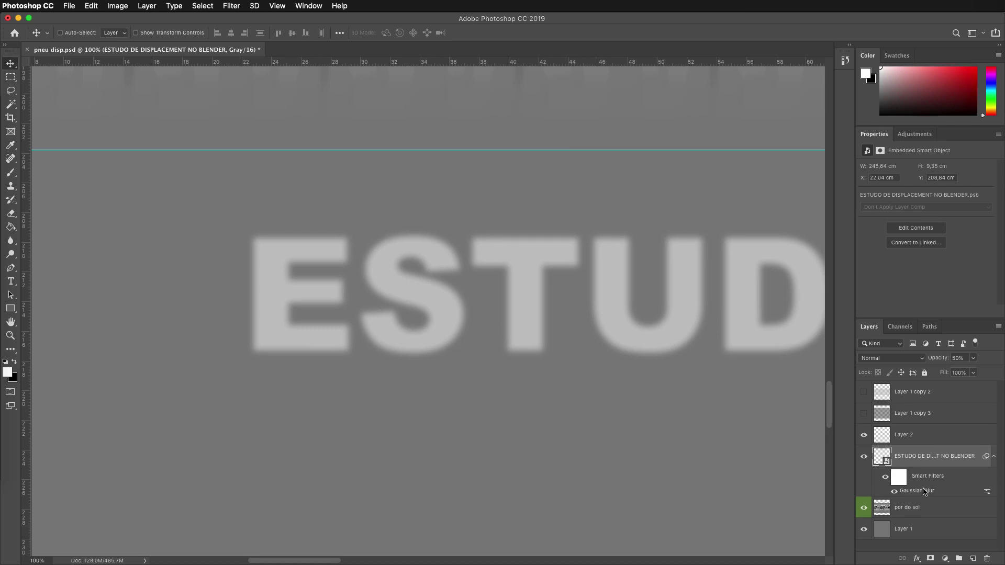
pyautogui.hotkey('ctrl', 'alt', 'f')
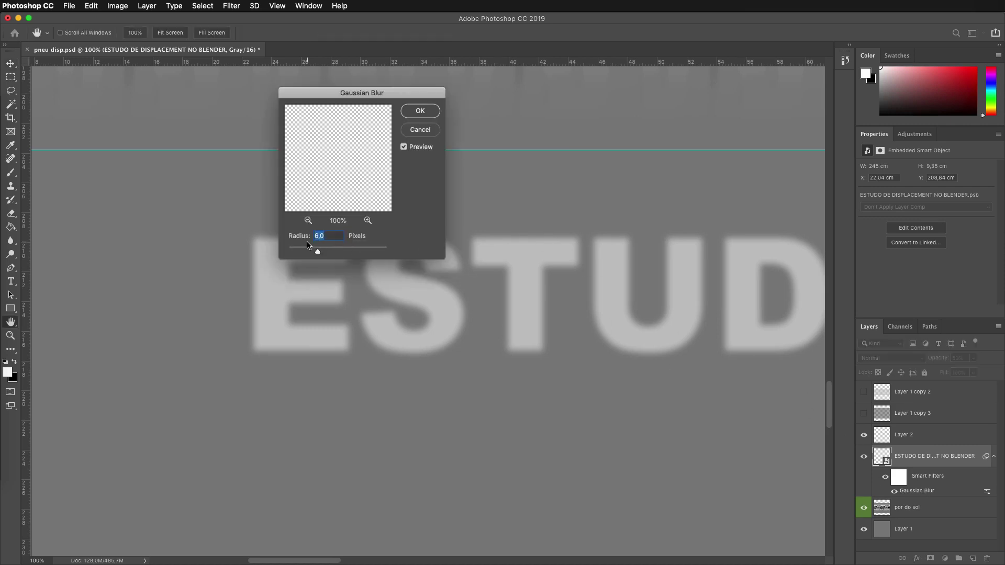
pyautogui.write('10')
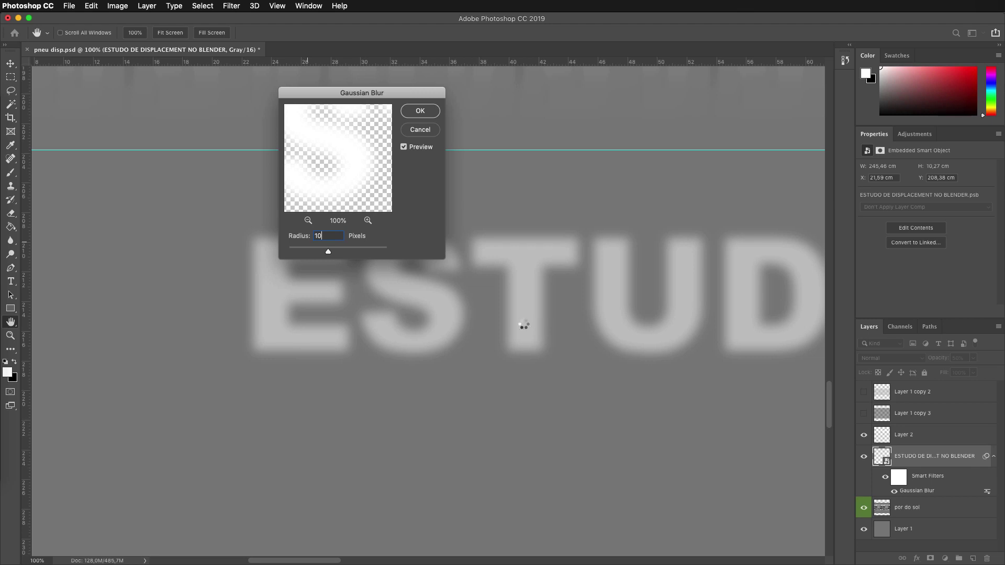
pyautogui.press('Return')
# Step: Set the por do sol tread layer to 25% opacity, save the map, and return to Blender
pyautogui.keyDown('alt'); pyautogui.scroll(-4, 525, 328); pyautogui.keyUp('alt')
pyautogui.keyDown('alt'); pyautogui.scroll(-3, 523, 321); pyautogui.keyUp('alt')
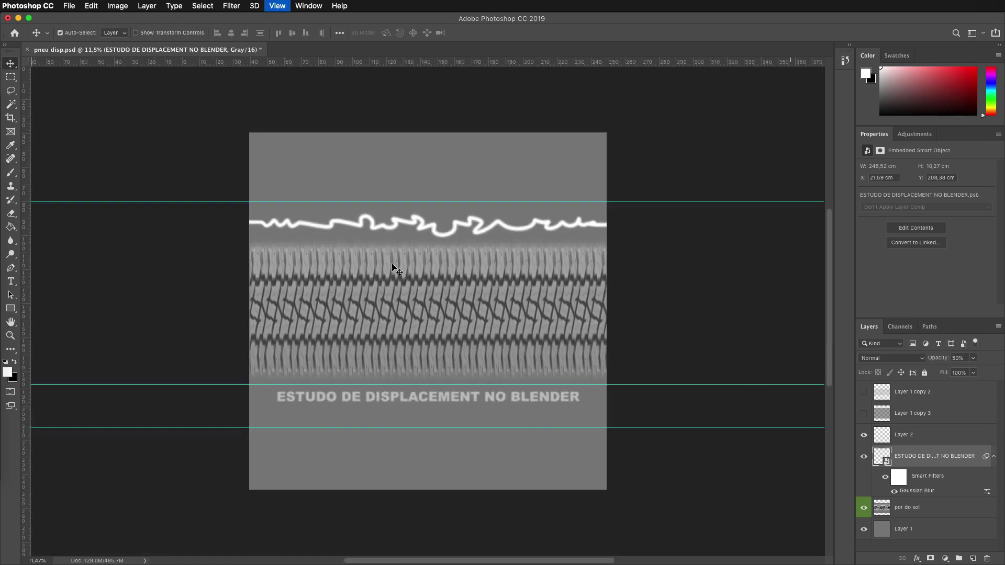
pyautogui.rightClick(415, 297)
pyautogui.click(415, 297)
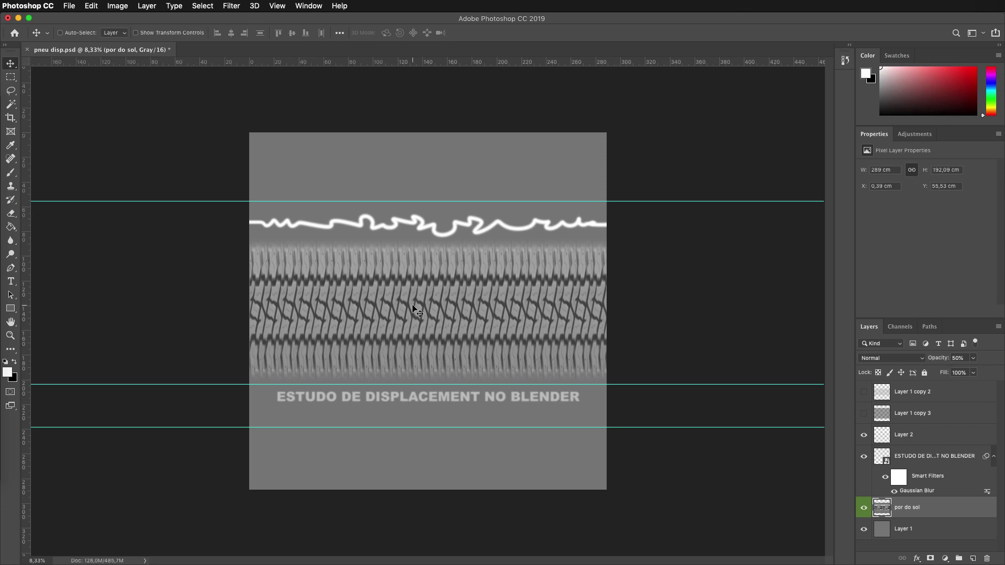
pyautogui.press('2')
pyautogui.press('5')
pyautogui.hotkey('ctrl', 's')
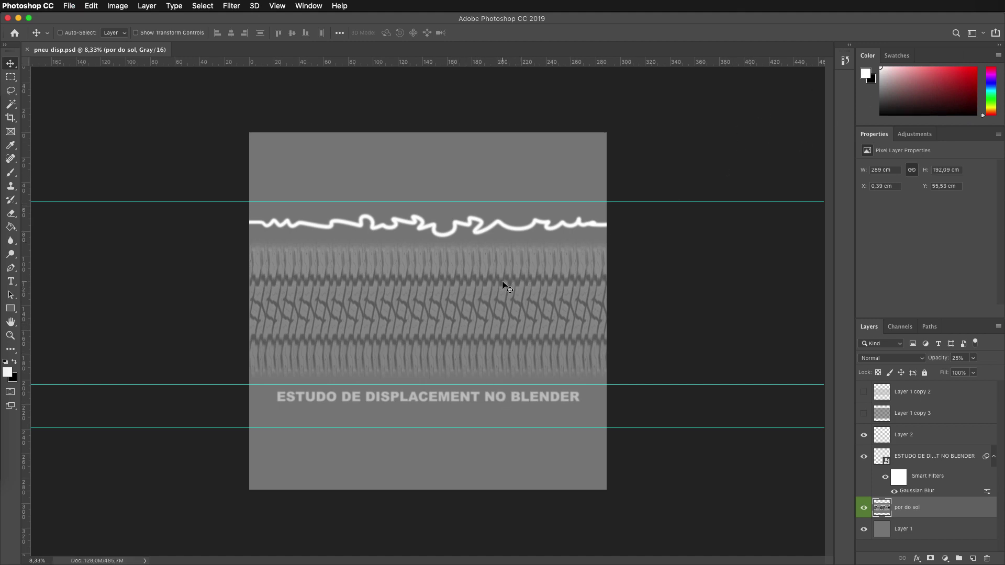
pyautogui.press('super+Tab')
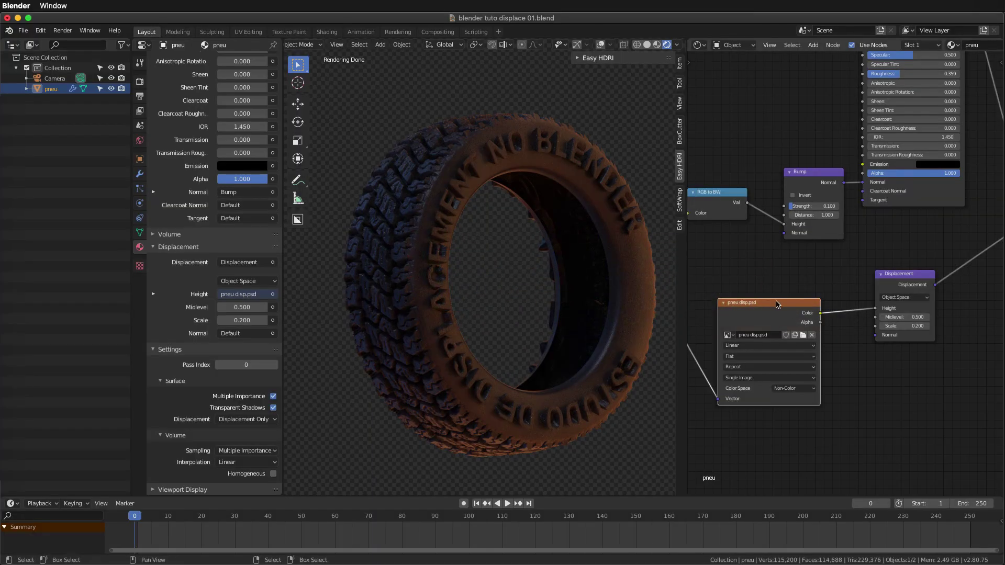
# Step: Reload the updated map, cycle Solid and Material Preview shading back to Rendered, and orbit the tire
pyautogui.hotkey('alt', 'r')
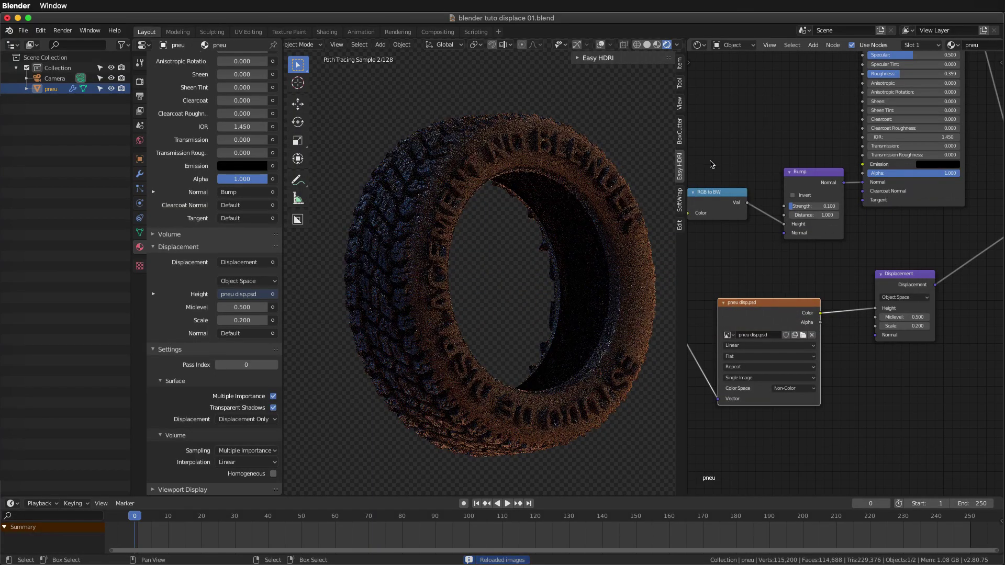
pyautogui.click(648, 46)
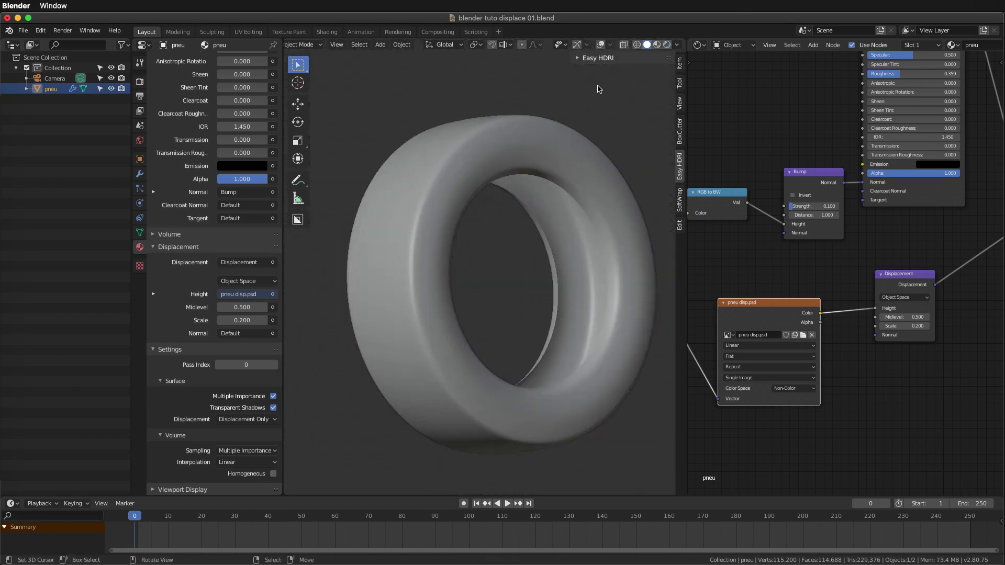
pyautogui.click(657, 45)
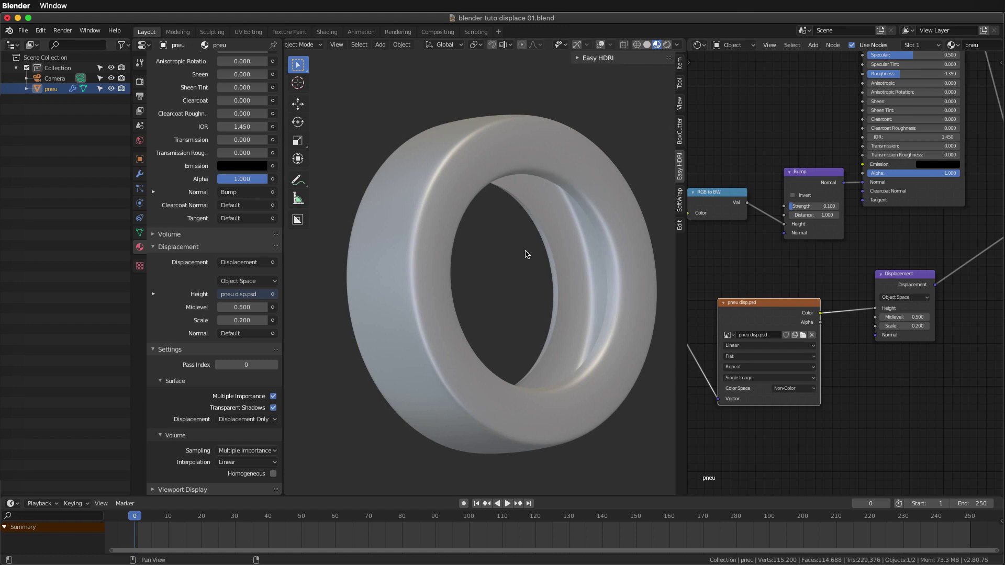
pyautogui.moveTo(453, 225); pyautogui.dragTo(523, 251, button='middle')
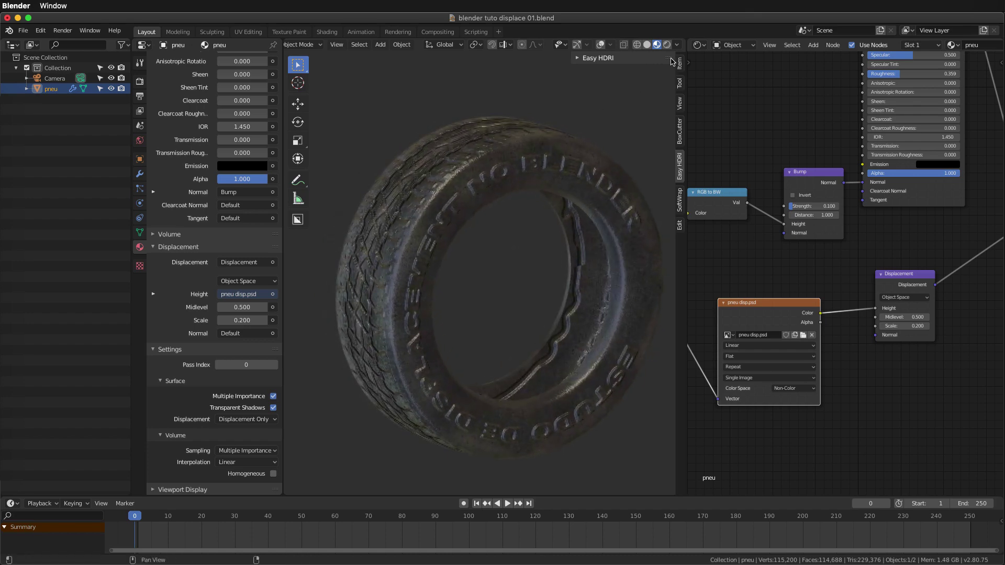
pyautogui.hotkey('shift', 'z')
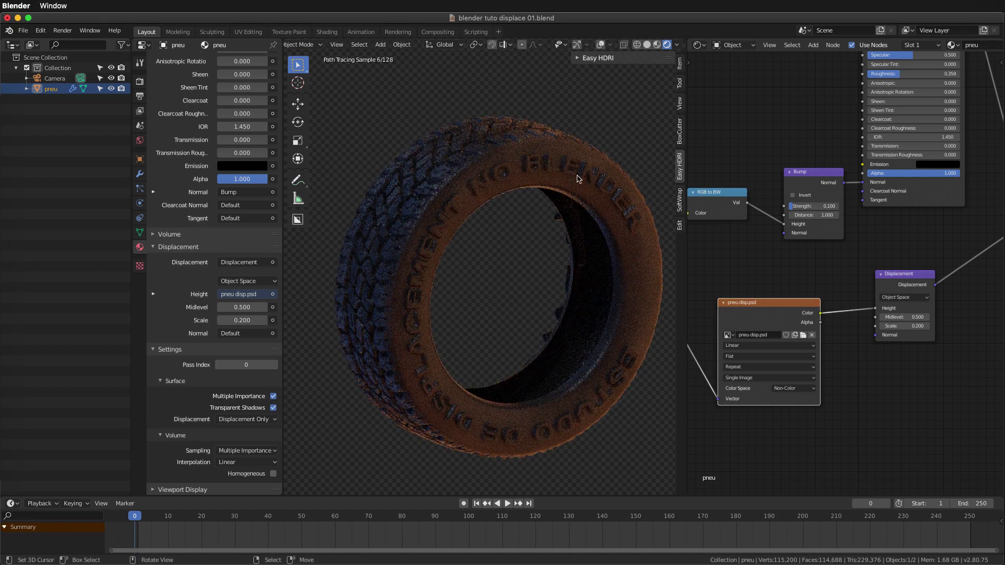
pyautogui.moveTo(417, 376)
pyautogui.mouseDown(button='middle')
pyautogui.moveTo(438, 220)
pyautogui.moveTo(507, 246)
pyautogui.mouseUp(button='middle')
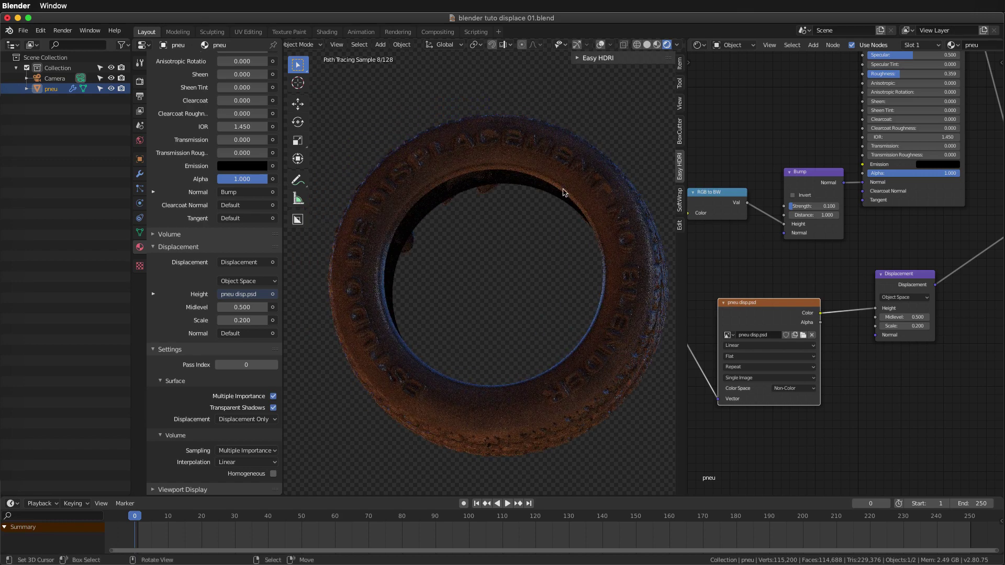
pyautogui.moveTo(517, 386)
pyautogui.mouseDown(button='middle')
pyautogui.moveTo(572, 311)
pyautogui.moveTo(518, 313)
pyautogui.moveTo(574, 231)
pyautogui.mouseUp(button='middle')
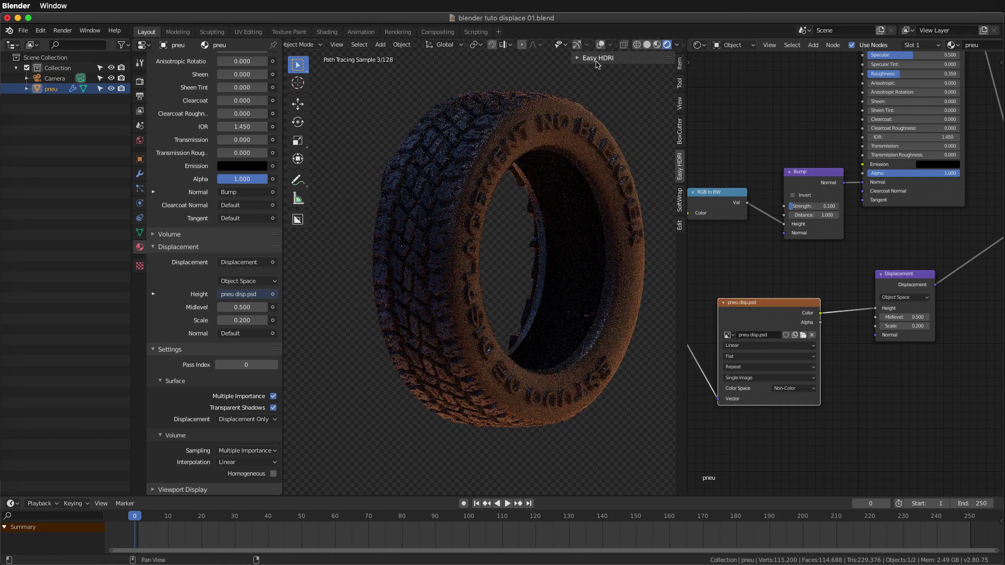
# Step: Preview the 3 Point Beige, NYC_53RD_STREET and Monument Valley road HDRIs from Easy HDRI
pyautogui.click(579, 58)
pyautogui.click(612, 123)
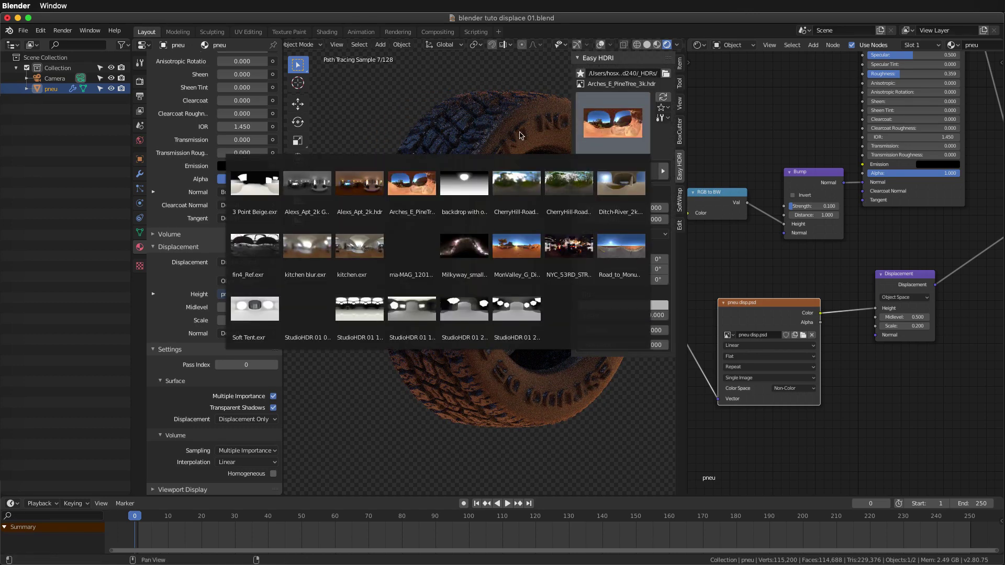
pyautogui.click(264, 188)
pyautogui.moveTo(475, 164); pyautogui.dragTo(513, 157, button='middle')
pyautogui.click(612, 123)
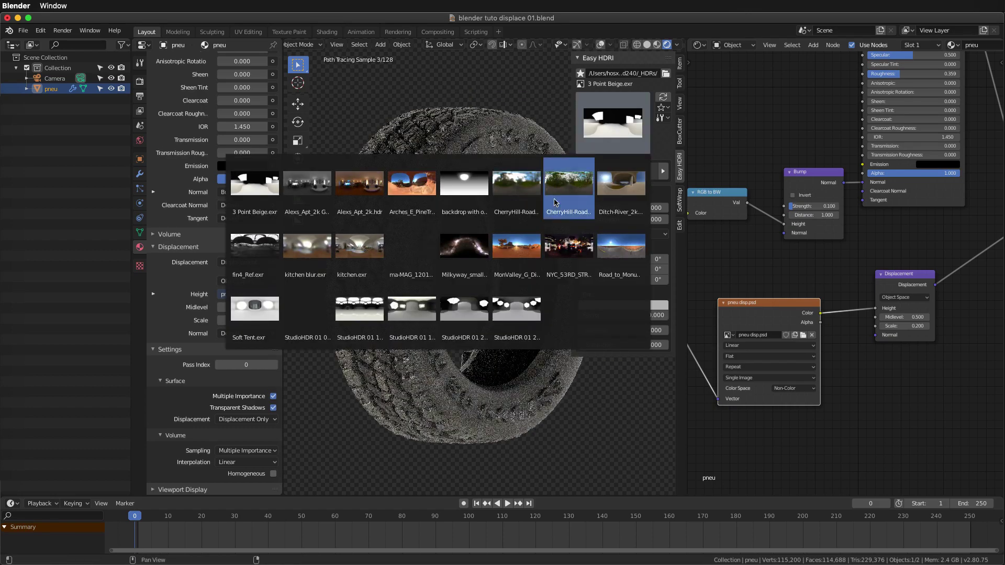
pyautogui.click(556, 227)
pyautogui.moveTo(505, 202); pyautogui.dragTo(516, 191, button='middle')
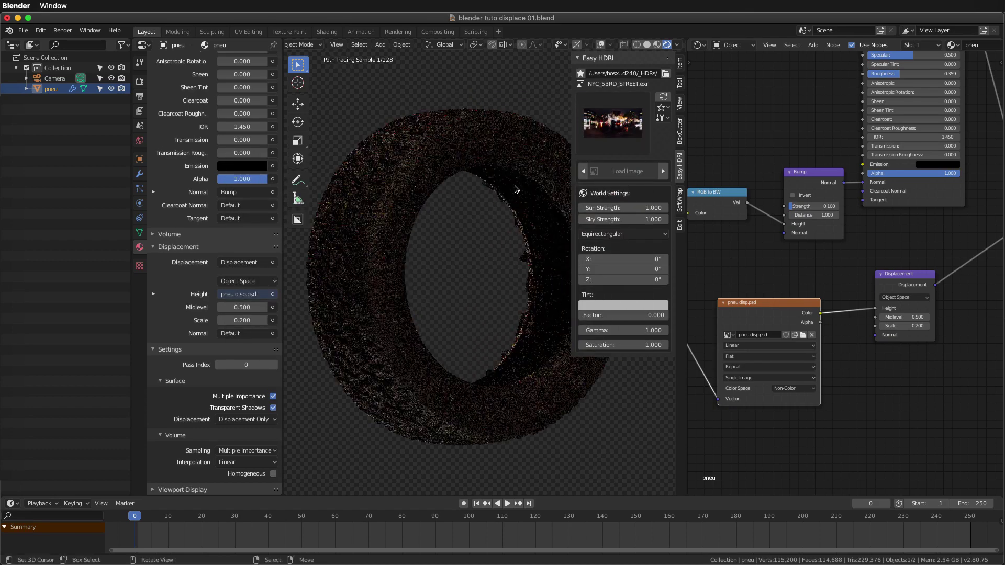
pyautogui.click(620, 131)
pyautogui.click(614, 245)
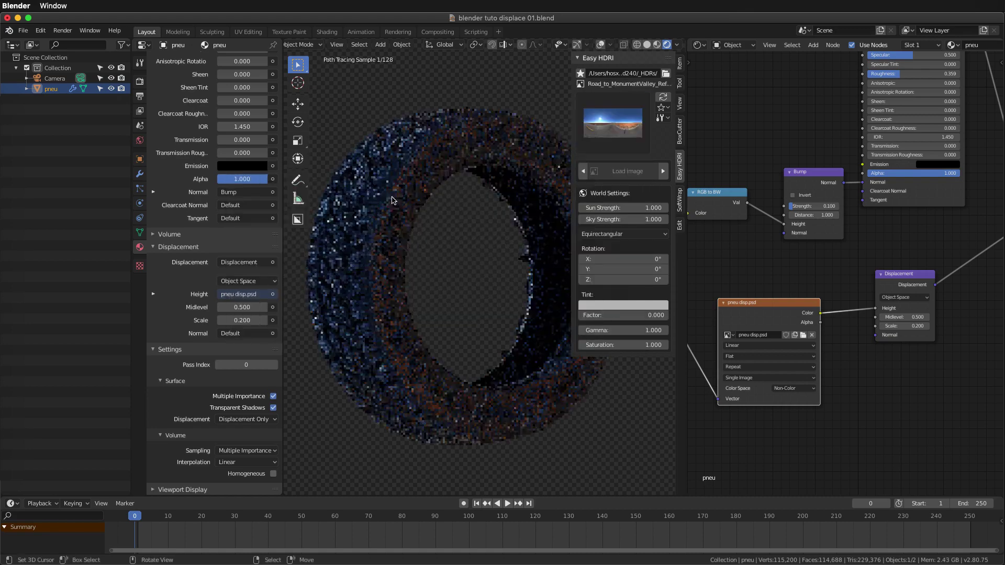
pyautogui.moveTo(434, 246)
pyautogui.mouseDown(button='middle')
pyautogui.moveTo(403, 243)
pyautogui.moveTo(461, 242)
pyautogui.mouseUp(button='middle')
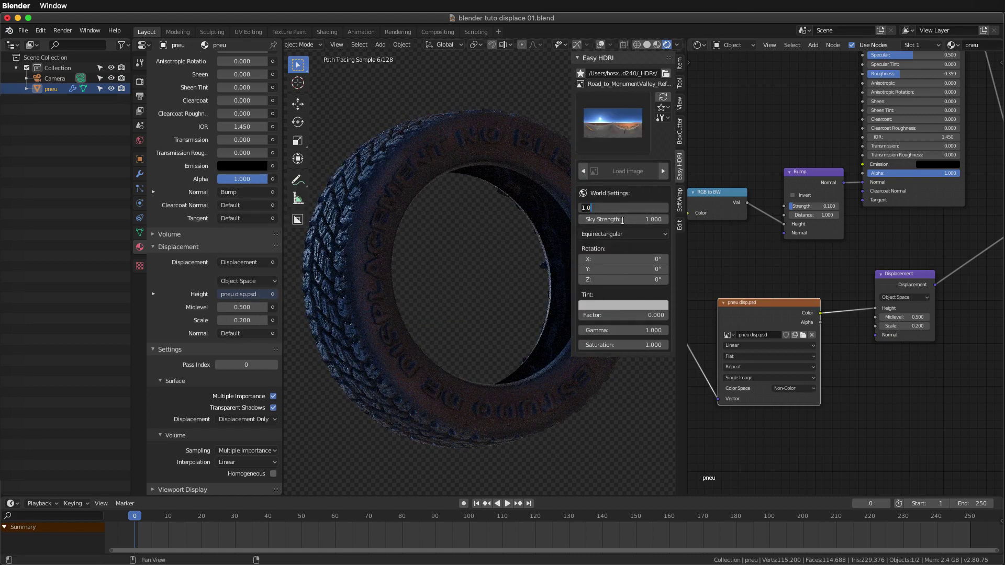
# Step: Set the HDRI Sun Strength to 5 and Rotation Z to 180°
pyautogui.write('5')
pyautogui.press('Return')
pyautogui.moveTo(372, 223)
pyautogui.mouseDown(button='middle')
pyautogui.moveTo(489, 231)
pyautogui.moveTo(404, 225)
pyautogui.moveTo(468, 209)
pyautogui.mouseUp(button='middle')
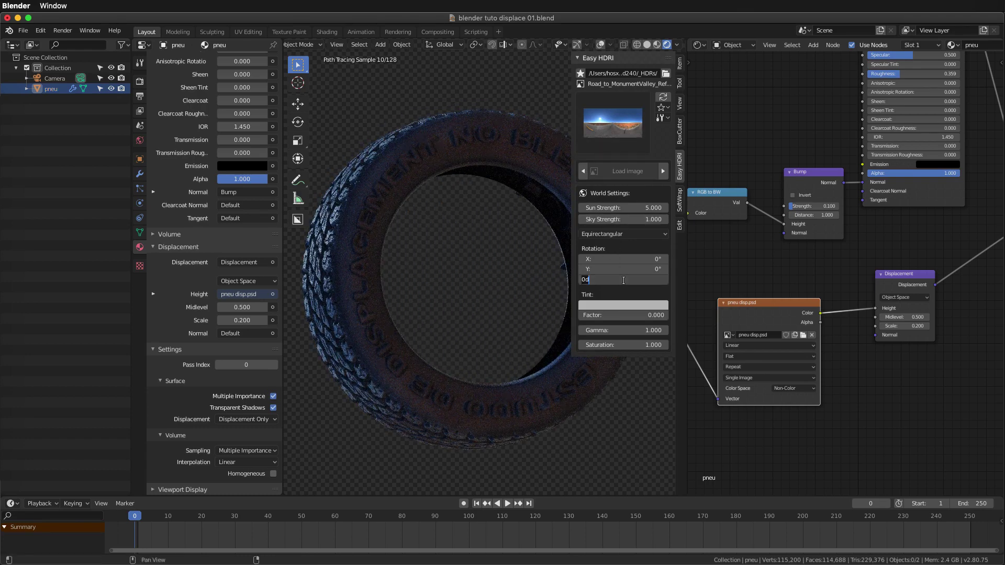
pyautogui.write('80')
pyautogui.press('Return')
pyautogui.moveTo(417, 227); pyautogui.dragTo(609, 131, button='middle')
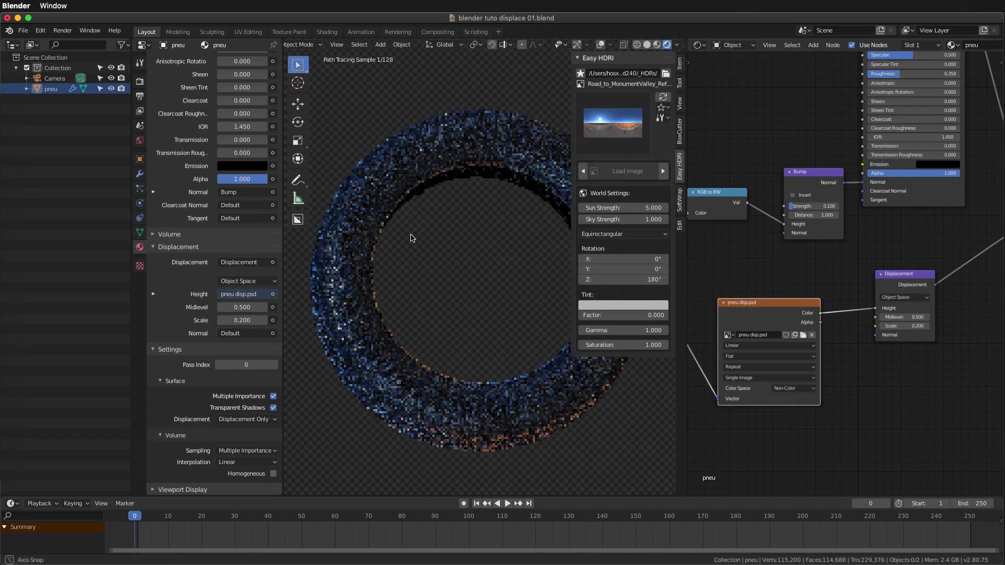
# Step: Try MonValley_G_DirtRoad_3k and kitchen.exr, then settle on Arches_E_PineTree_3k
pyautogui.click(610, 130)
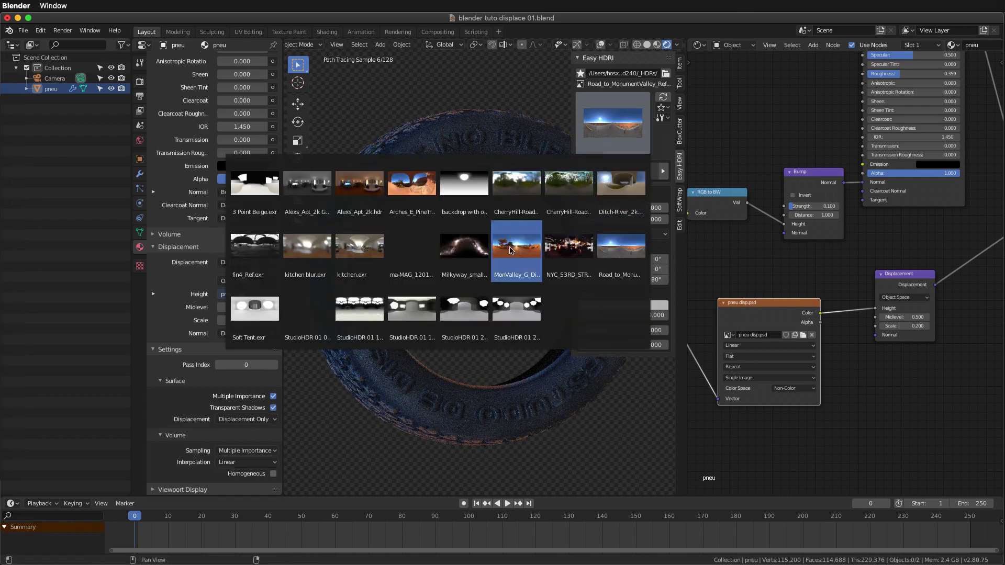
pyautogui.click(434, 191)
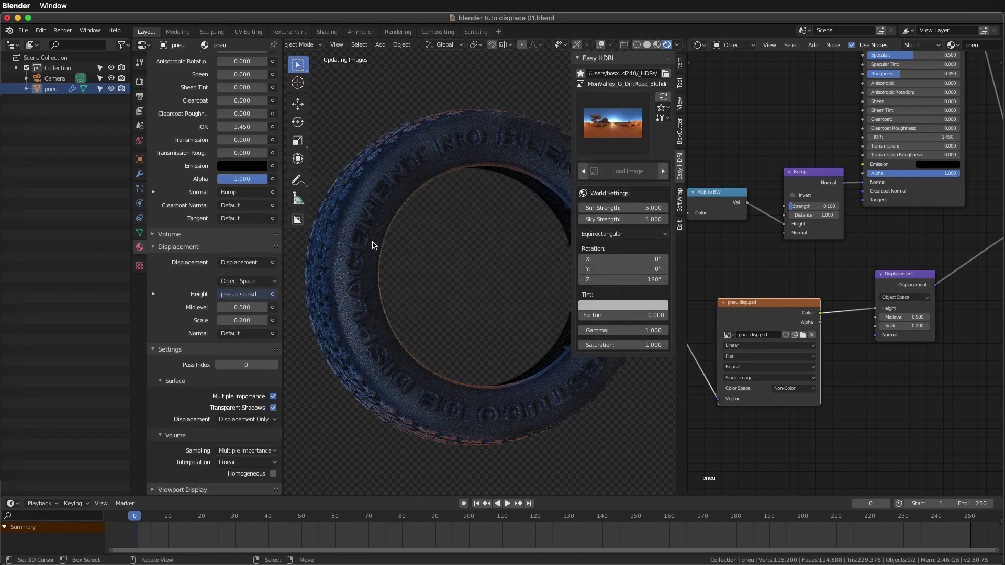
pyautogui.click(613, 123)
pyautogui.click(361, 250)
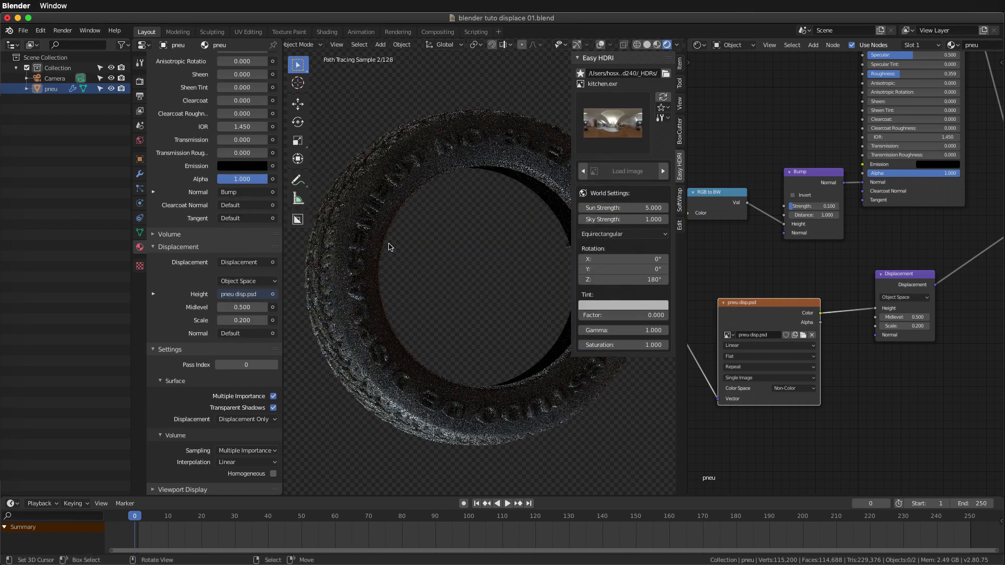
pyautogui.moveTo(459, 284)
pyautogui.mouseDown(button='middle')
pyautogui.moveTo(471, 285)
pyautogui.moveTo(456, 269)
pyautogui.moveTo(449, 224)
pyautogui.moveTo(524, 173)
pyautogui.mouseUp(button='middle')
pyautogui.click(613, 123)
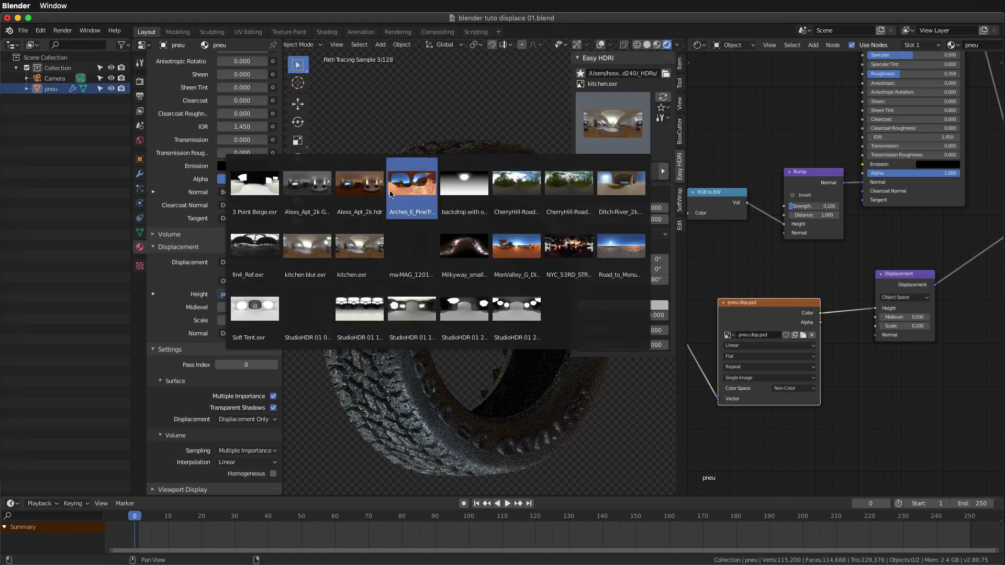
pyautogui.click(406, 188)
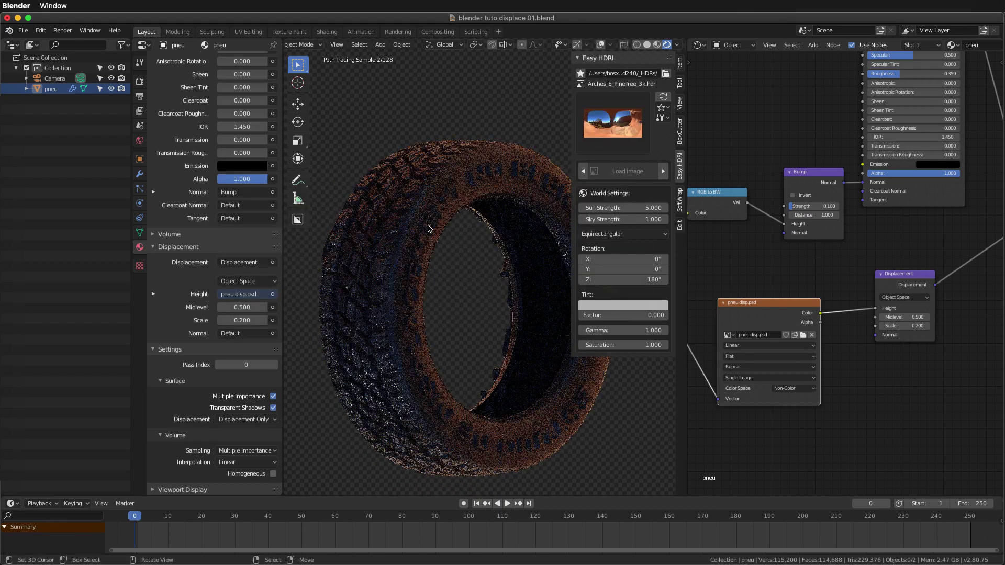
pyautogui.moveTo(464, 222)
pyautogui.mouseDown(button='middle')
pyautogui.moveTo(456, 218)
pyautogui.moveTo(432, 244)
pyautogui.moveTo(489, 278)
pyautogui.moveTo(466, 278)
pyautogui.moveTo(467, 290)
pyautogui.moveTo(511, 255)
pyautogui.moveTo(457, 274)
pyautogui.mouseUp(button='middle')
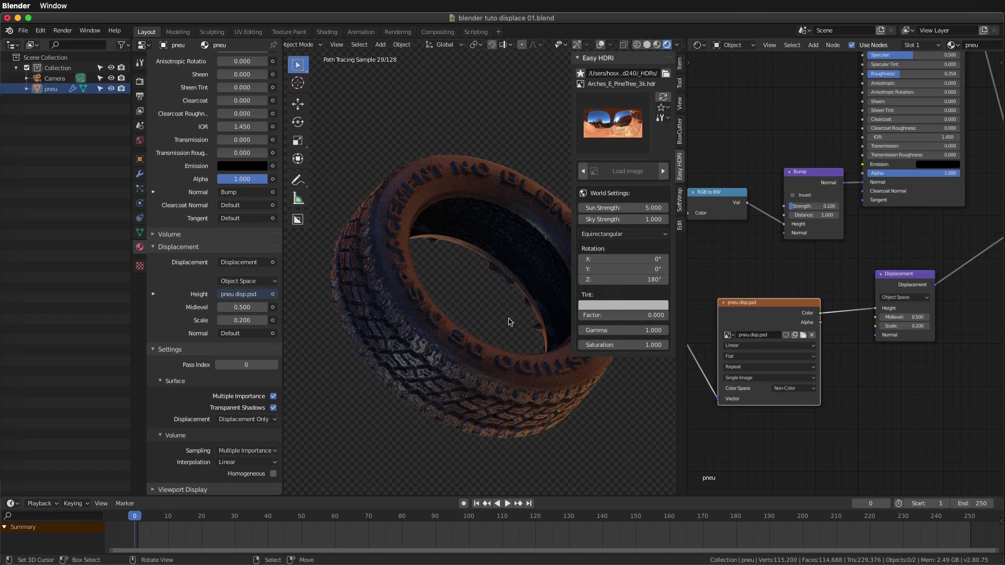
# Step: Orbit to a tilted view and show the adaptive Catmull-Clark Subdivision modifier in the wrench tab
pyautogui.moveTo(401, 225); pyautogui.dragTo(293, 228, button='middle')
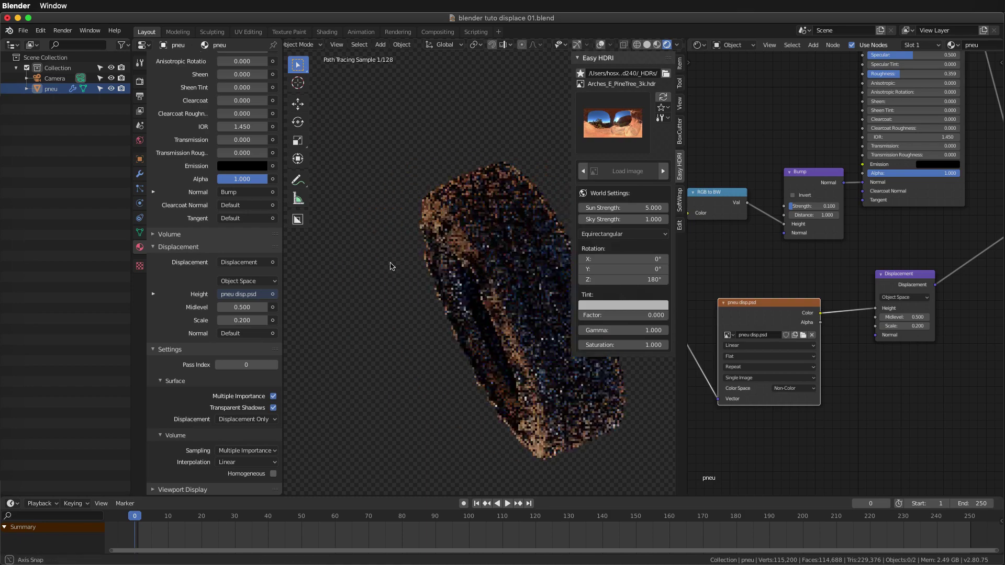
pyautogui.moveTo(204, 227); pyautogui.dragTo(173, 199, button='middle')
pyautogui.click(139, 173)
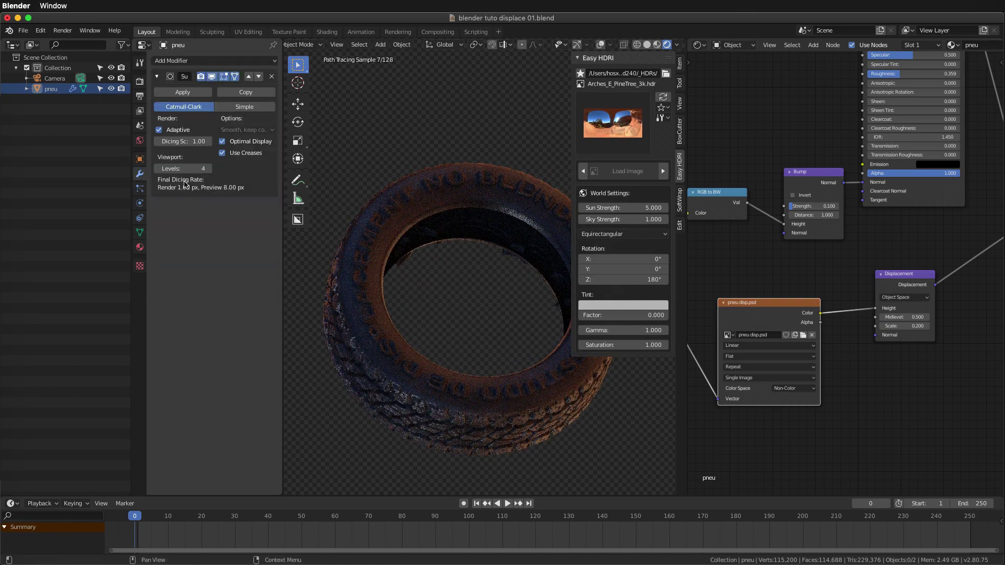
pyautogui.moveTo(346, 207)
pyautogui.mouseDown(button='middle')
pyautogui.moveTo(463, 263)
pyautogui.moveTo(477, 224)
pyautogui.mouseUp(button='middle')
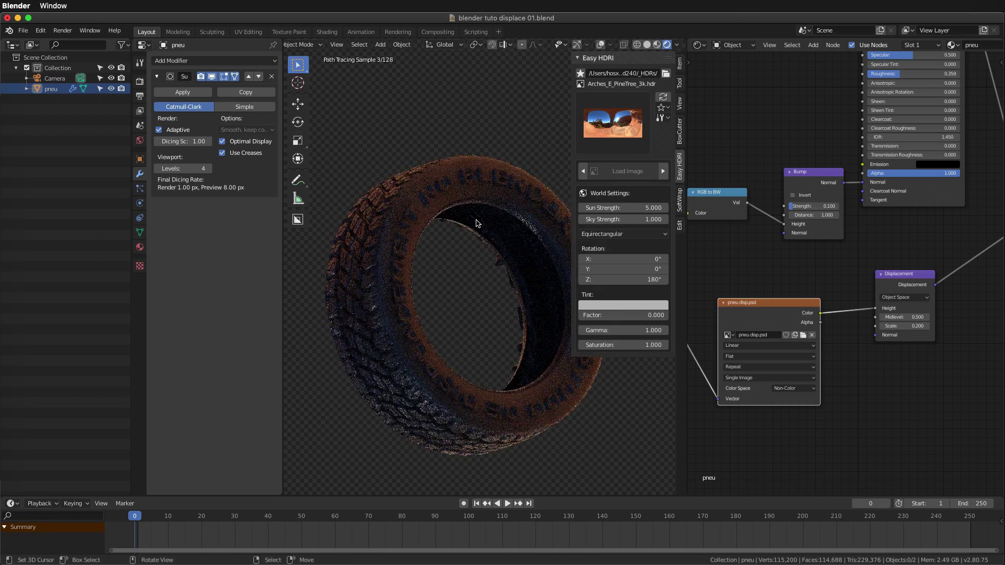